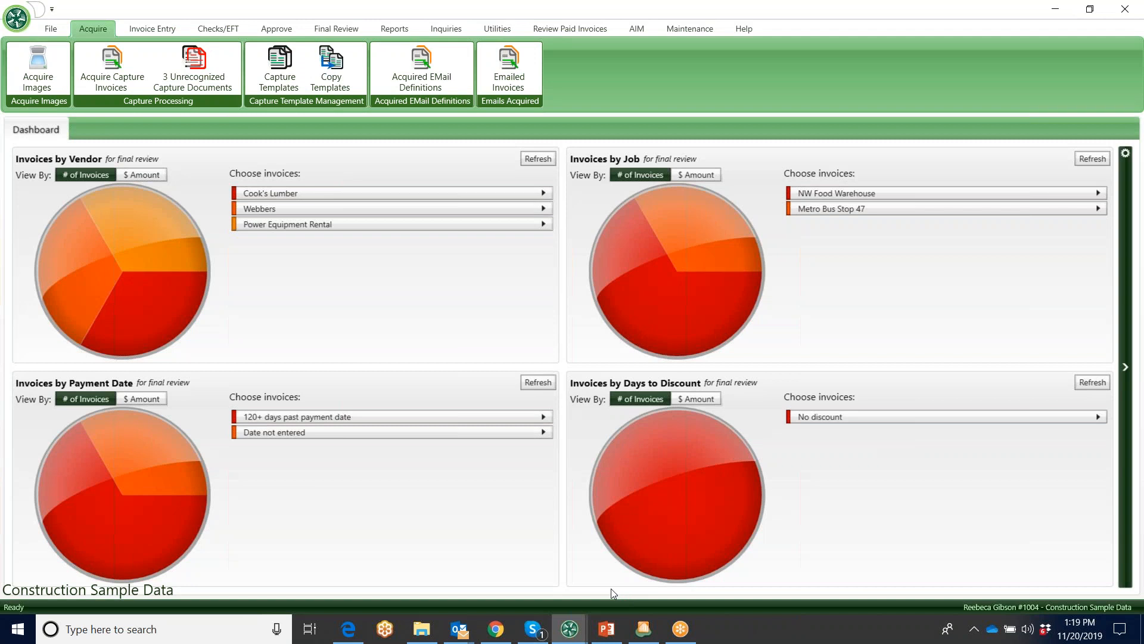
Examine the dashboard's list of available graphs and the slice details of the final review invoice charts
click(556, 5)
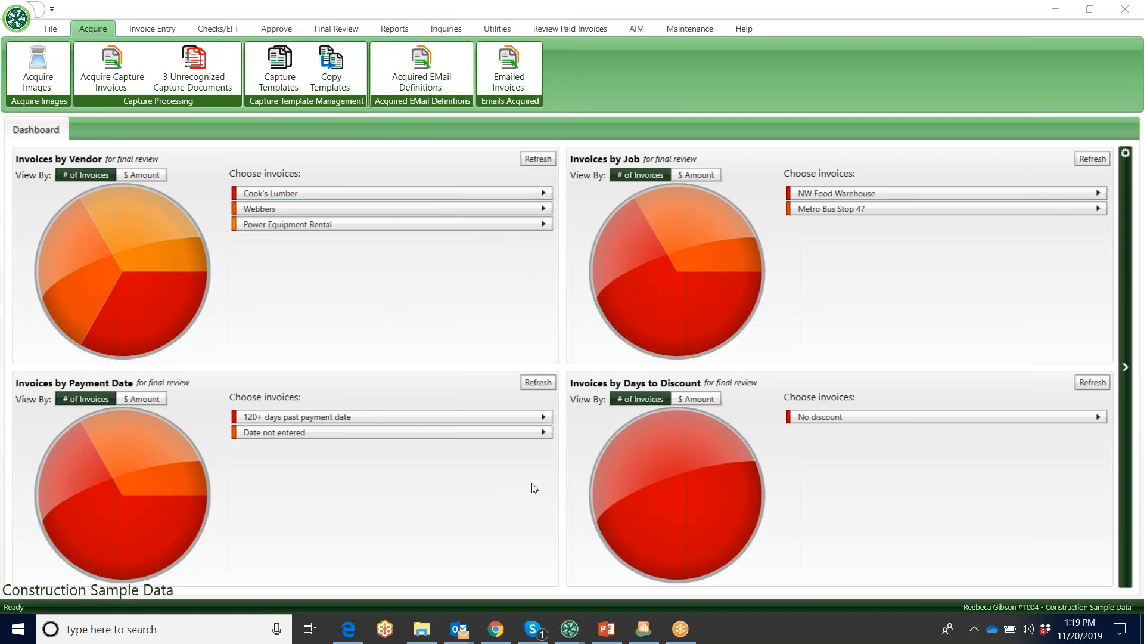
click(1125, 369)
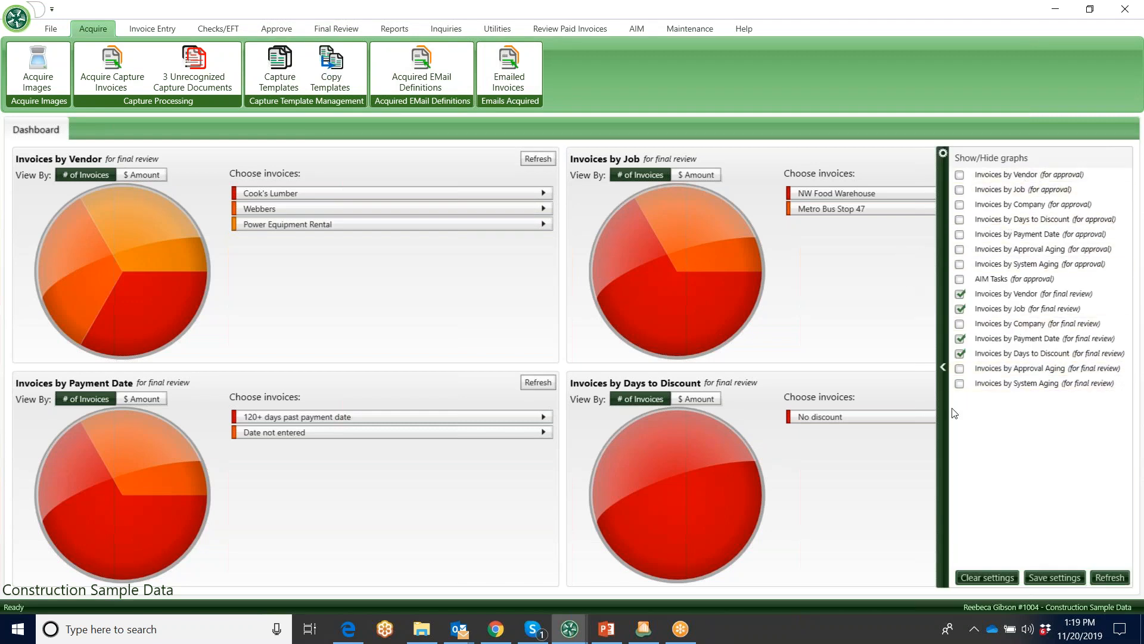
click(944, 368)
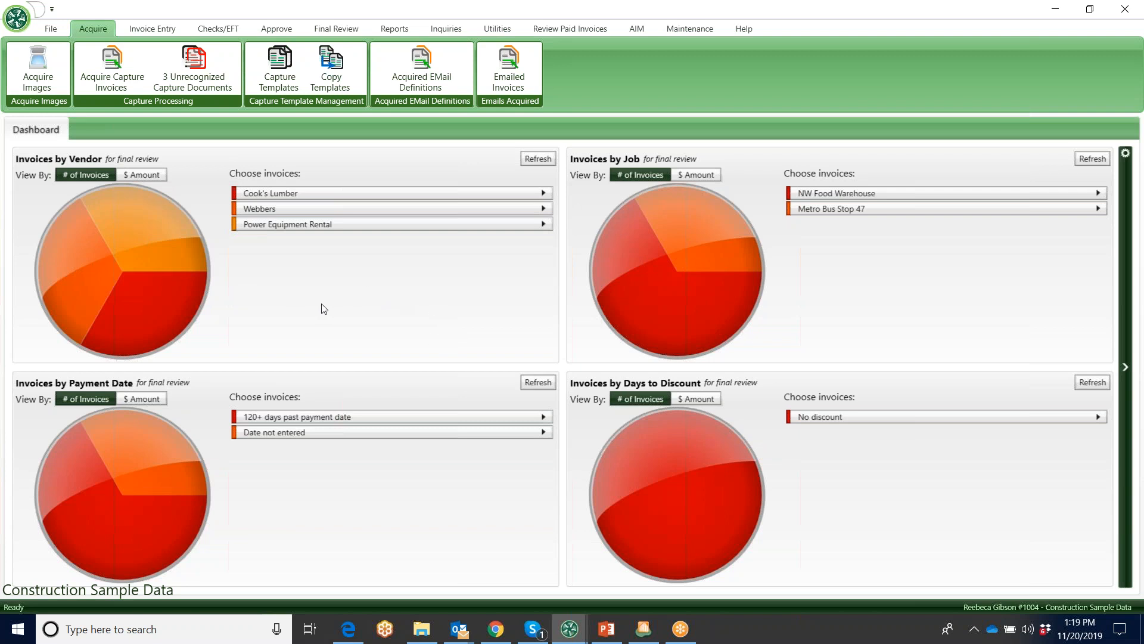
mouse_move(116, 335)
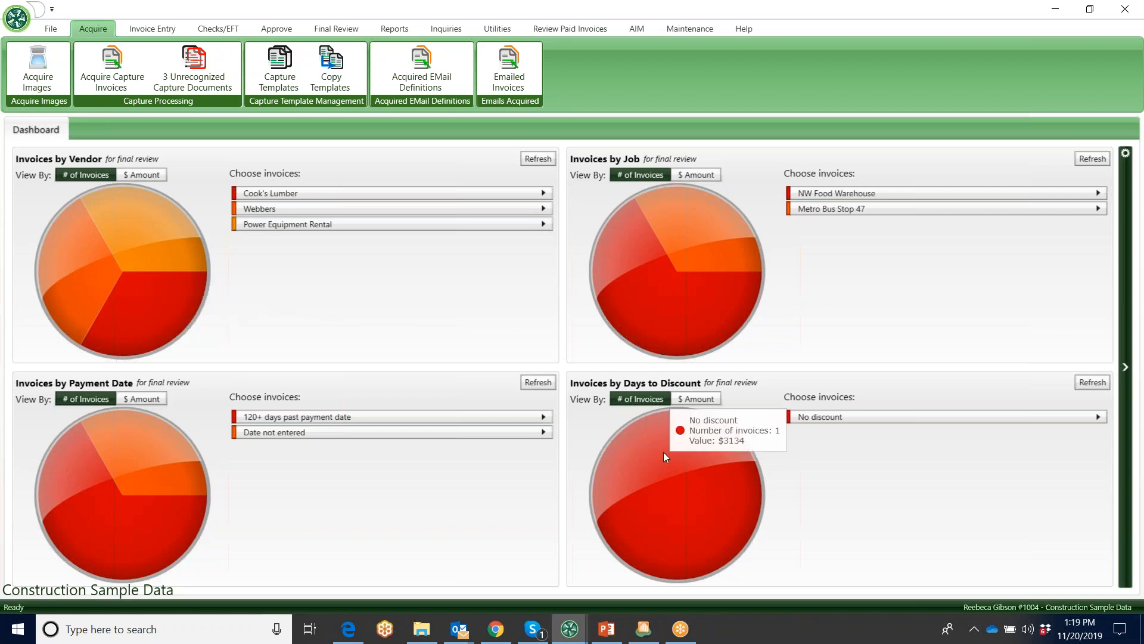
mouse_move(146, 230)
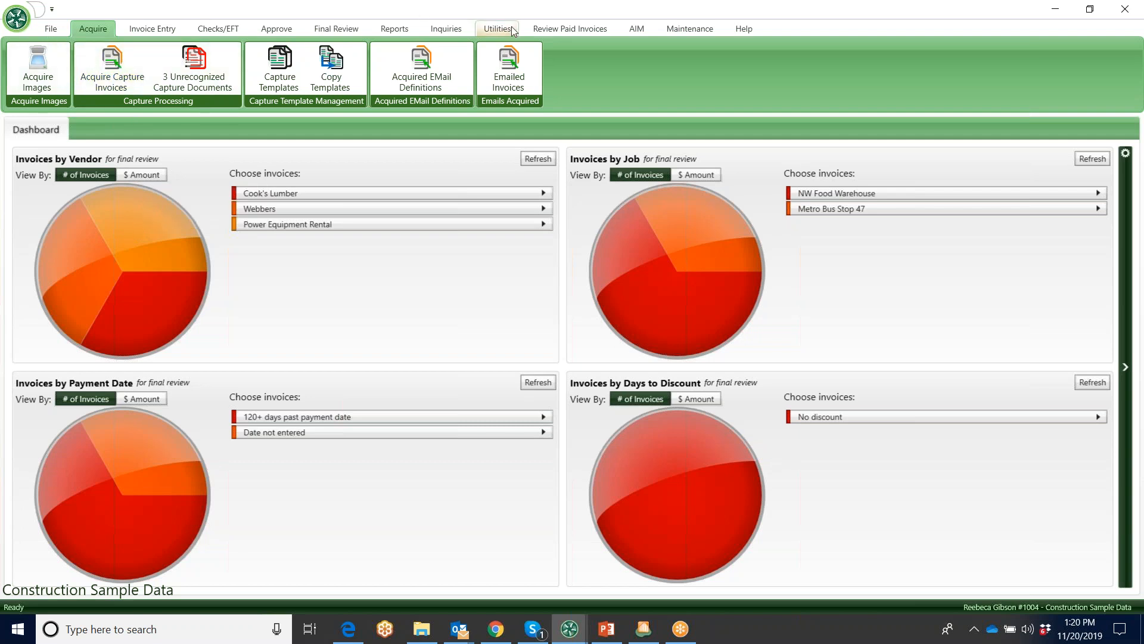
Look through the commands available for invoice entry, checks, approval, final review, acquiring and file settings
click(152, 30)
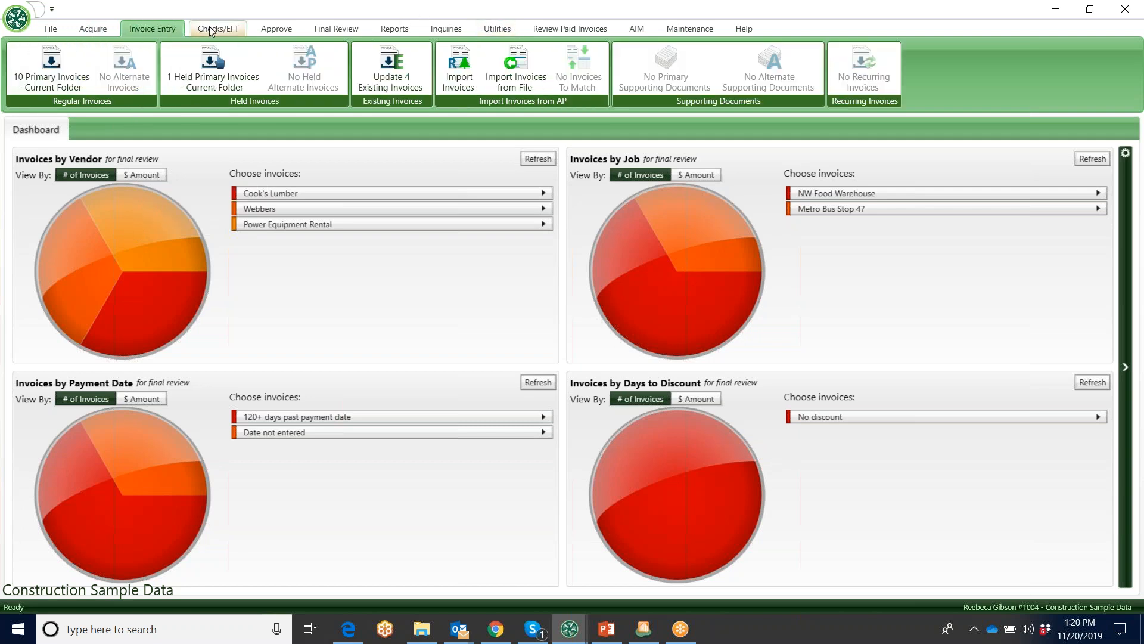
click(218, 29)
click(269, 28)
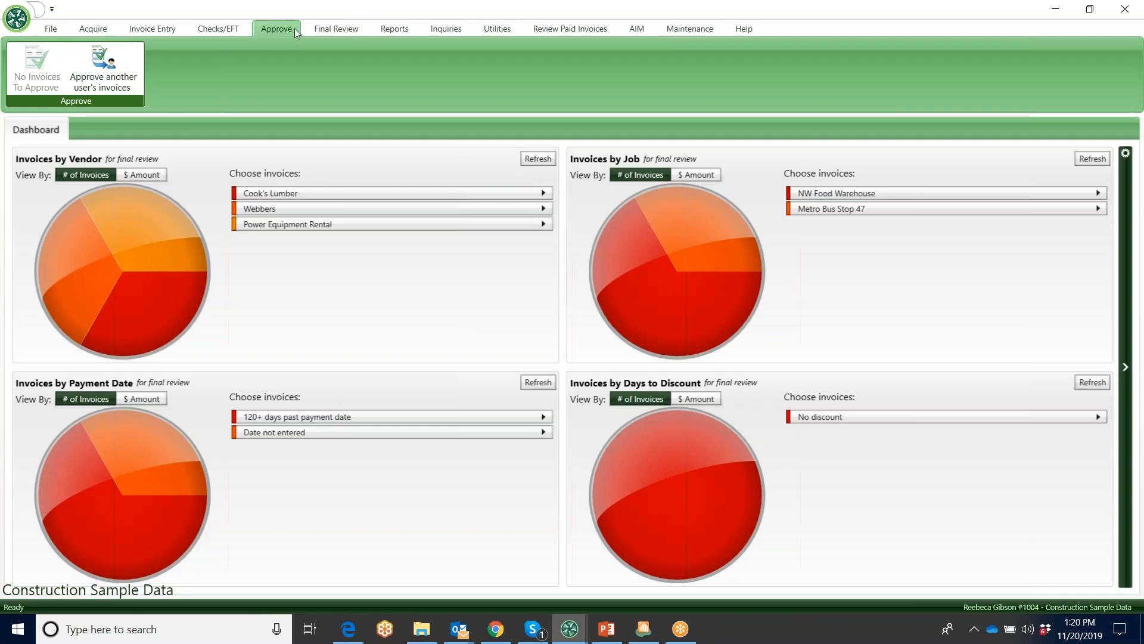
click(334, 25)
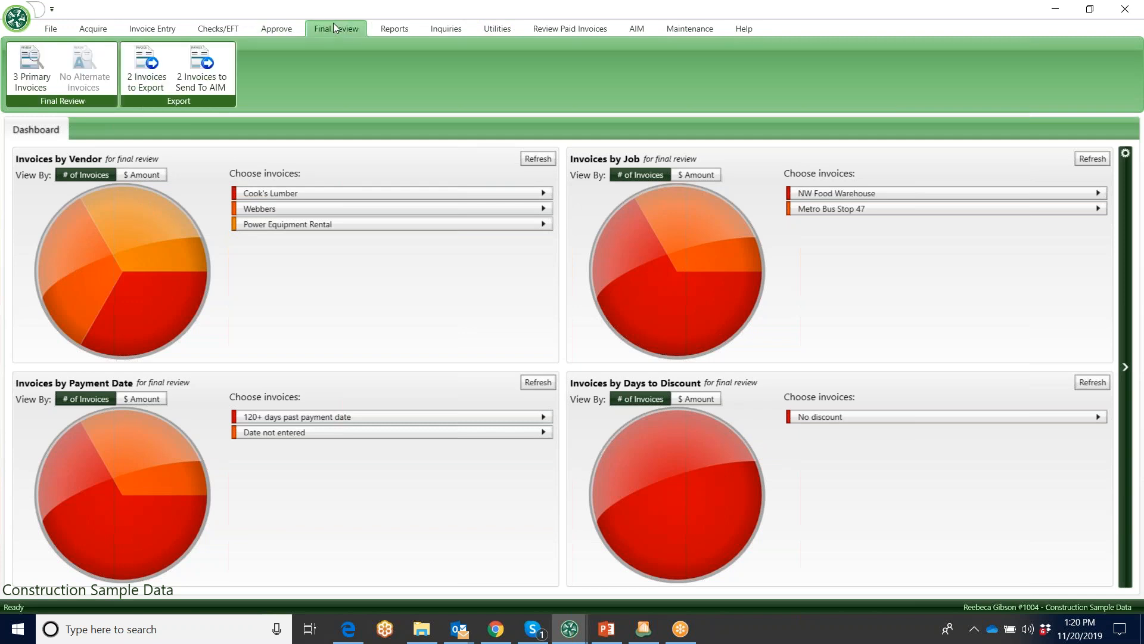
click(92, 29)
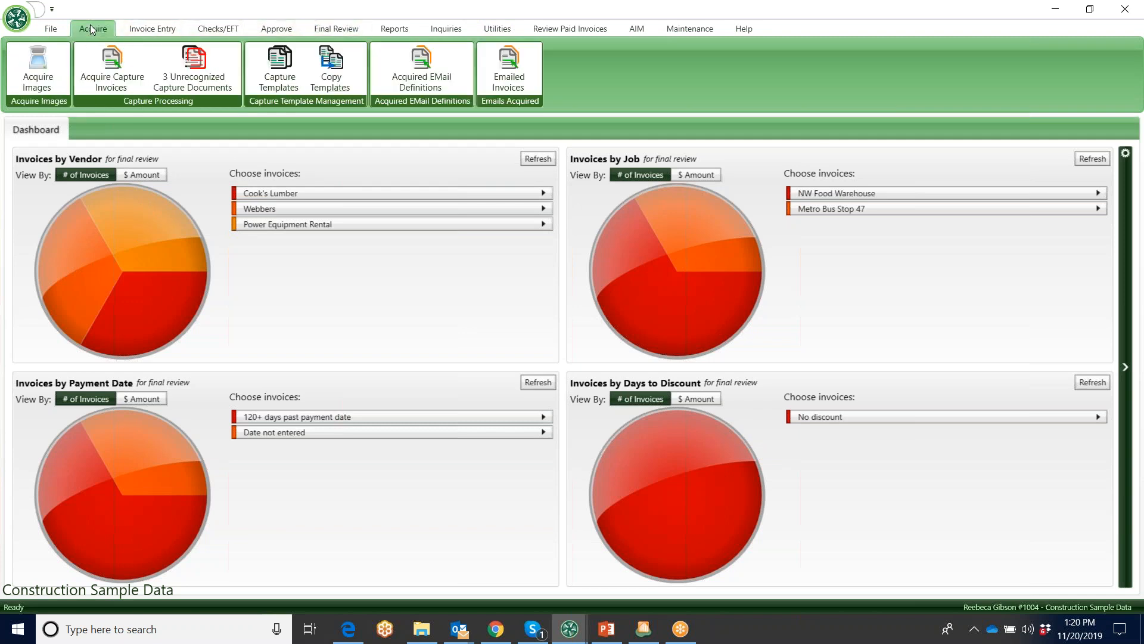
click(51, 28)
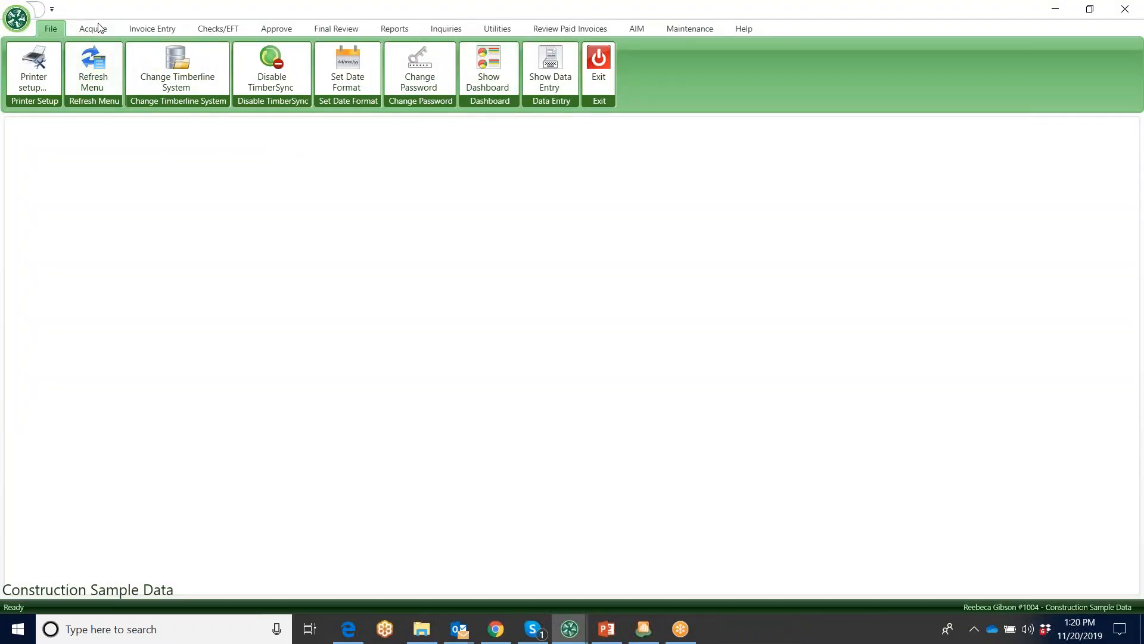
Open the Acquire Images window and minimize the browser and Outlook windows behind it, leaving it over the desktop
click(95, 28)
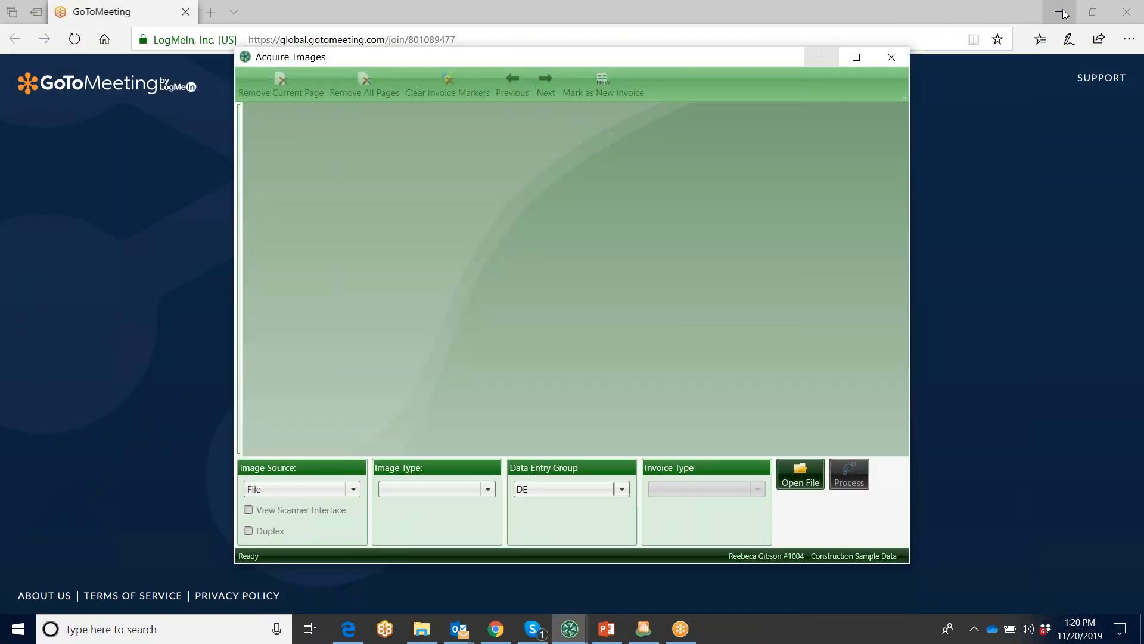
click(1064, 12)
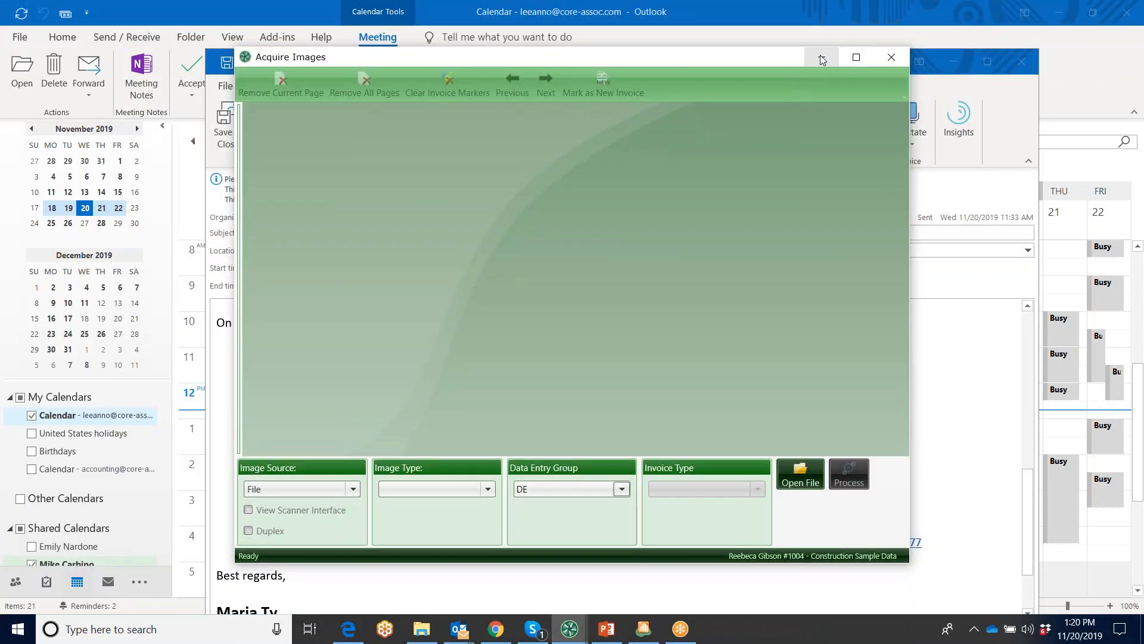
click(952, 63)
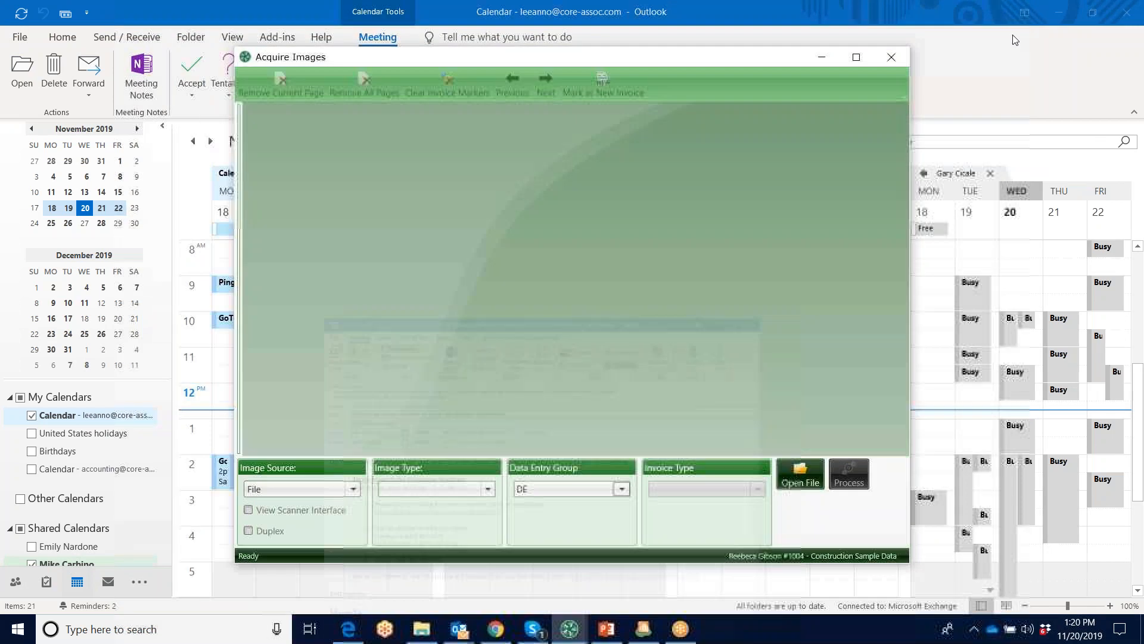
click(1060, 10)
drag(770, 59, 935, 73)
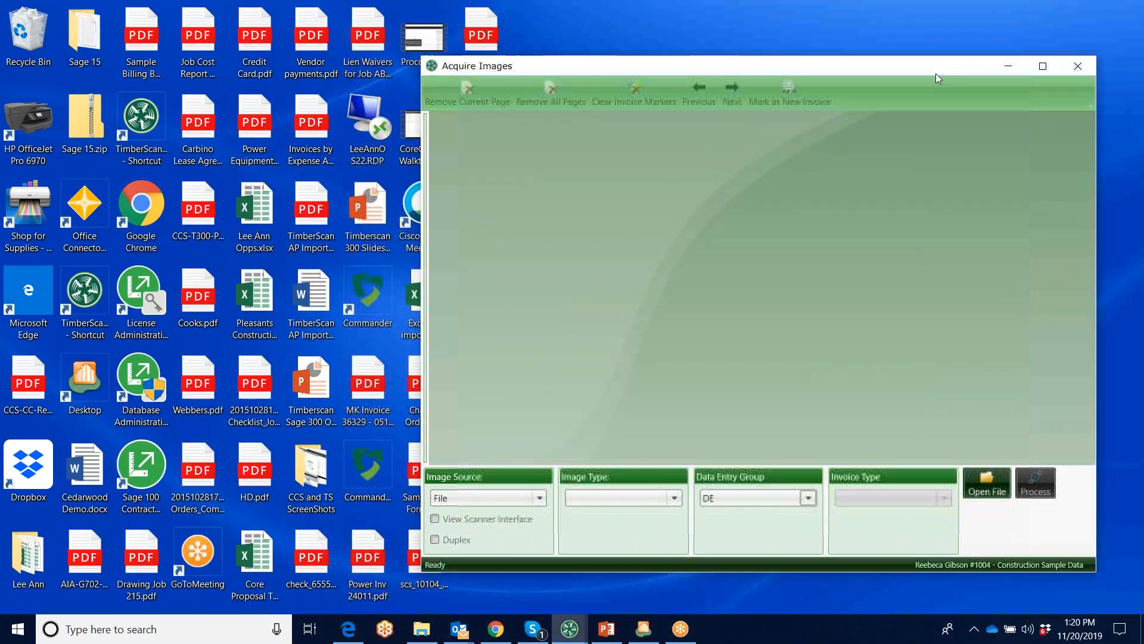
Add scs_10104_20100706_543609_226177714.pdf and Power Inv 24011.pdf from the Invoice Samples email to Acquire Images, and minimize the email
click(473, 566)
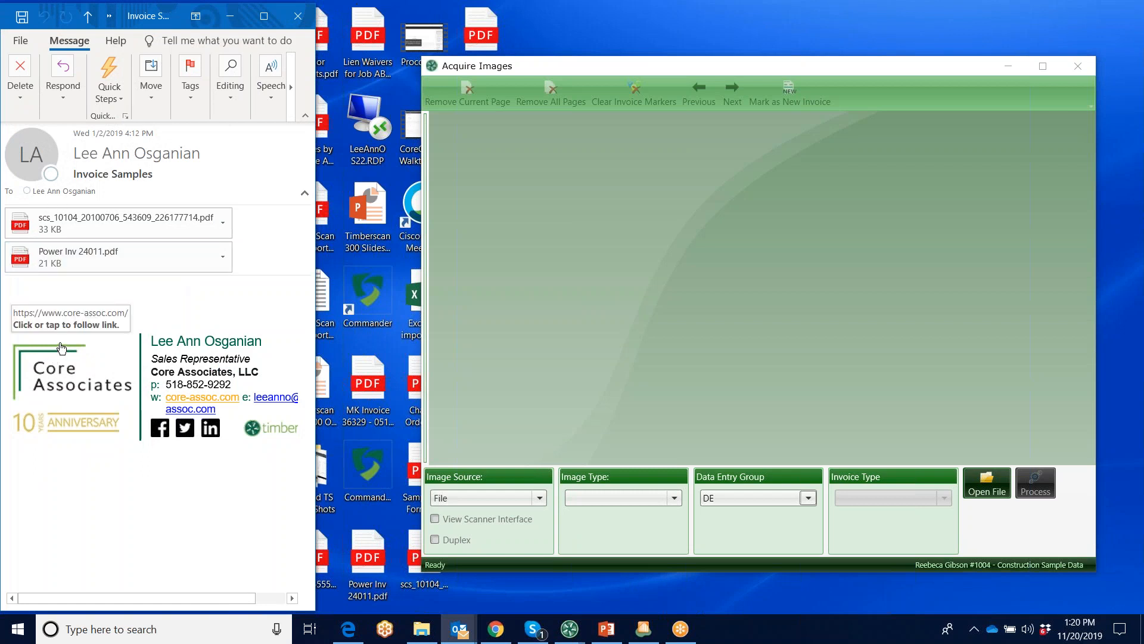
drag(34, 261, 696, 266)
click(618, 374)
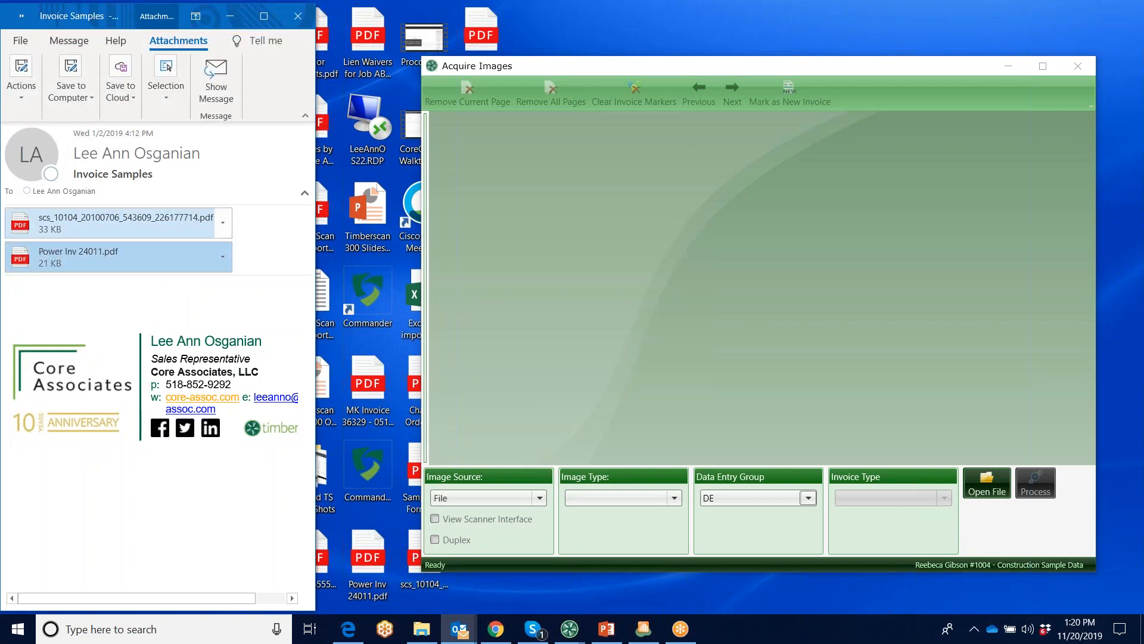
click(617, 373)
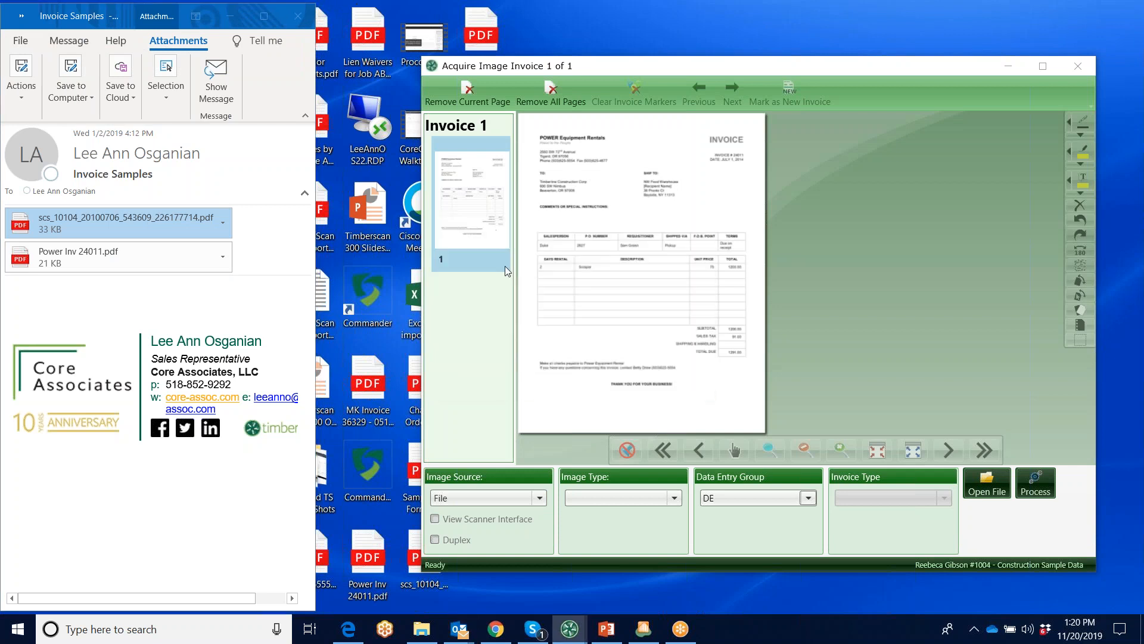
click(230, 16)
Maximize the Acquire Images window and set the image type to Regular Invoices
click(1043, 67)
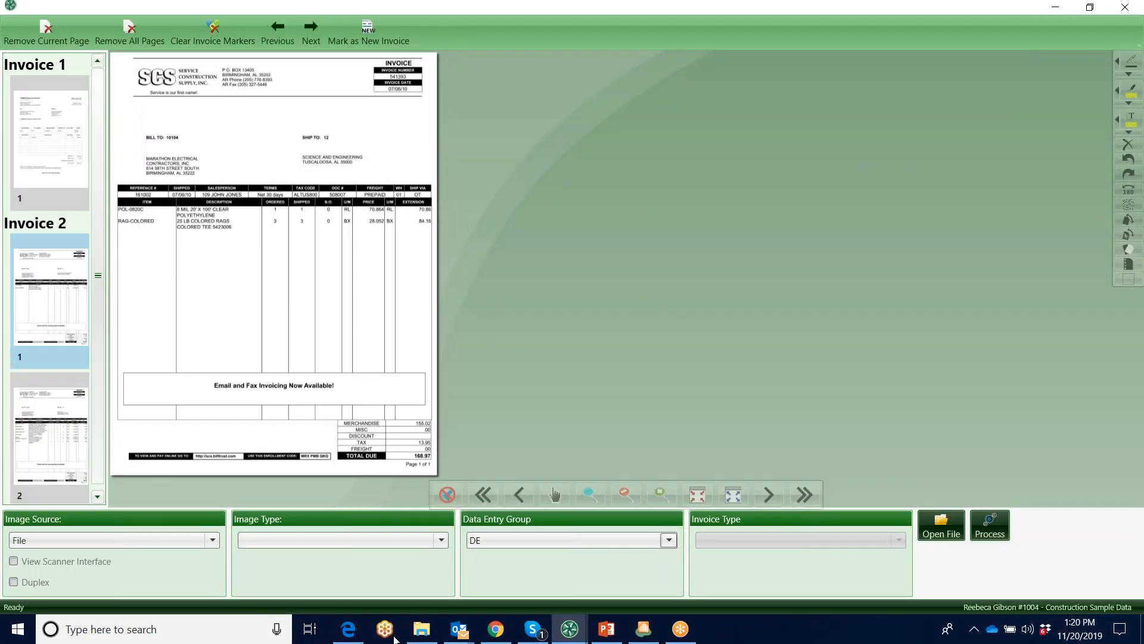
click(441, 540)
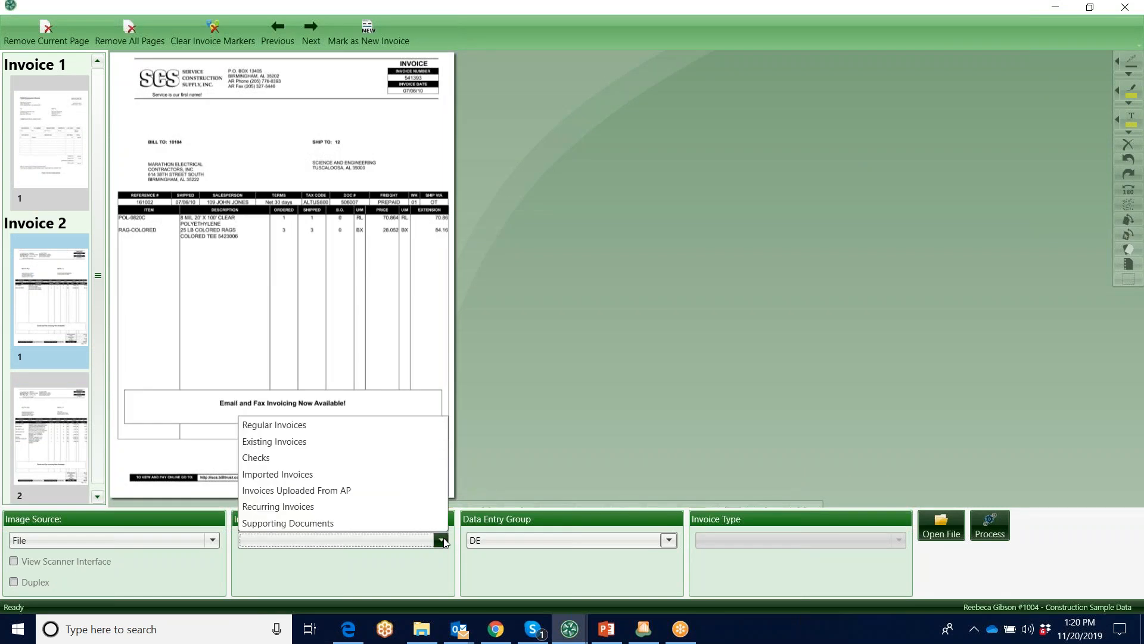
click(278, 424)
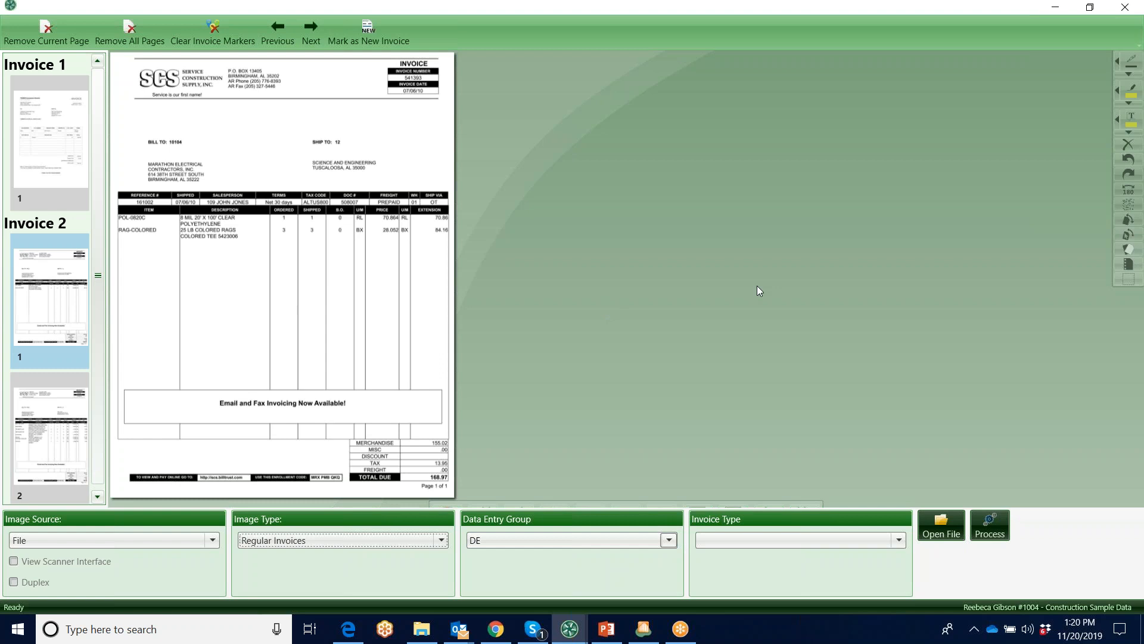
click(942, 532)
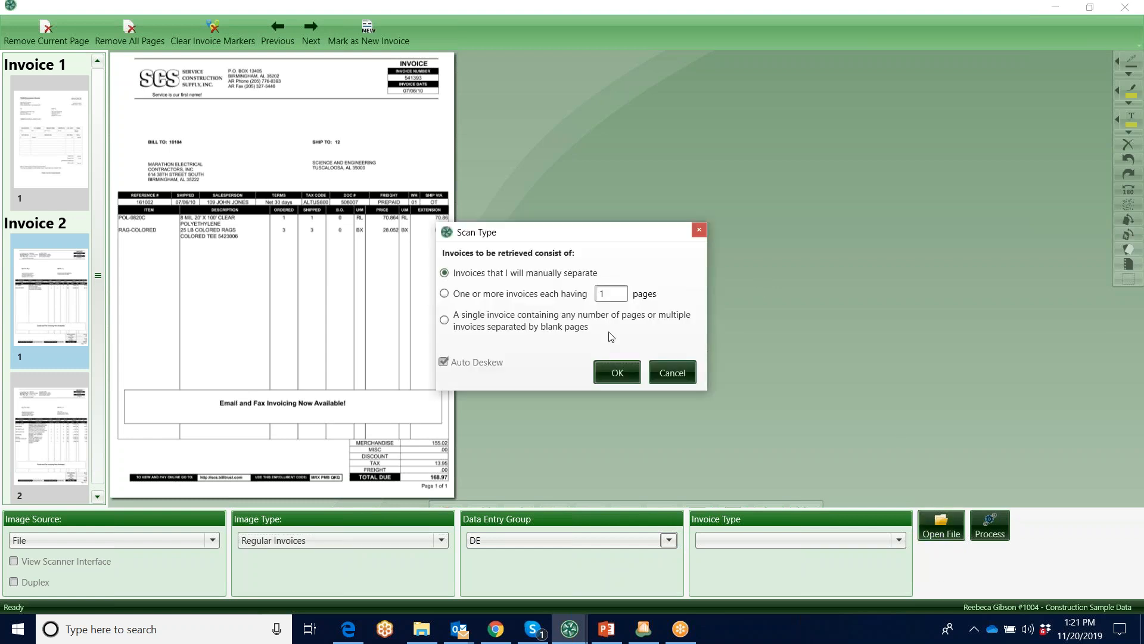
click(615, 373)
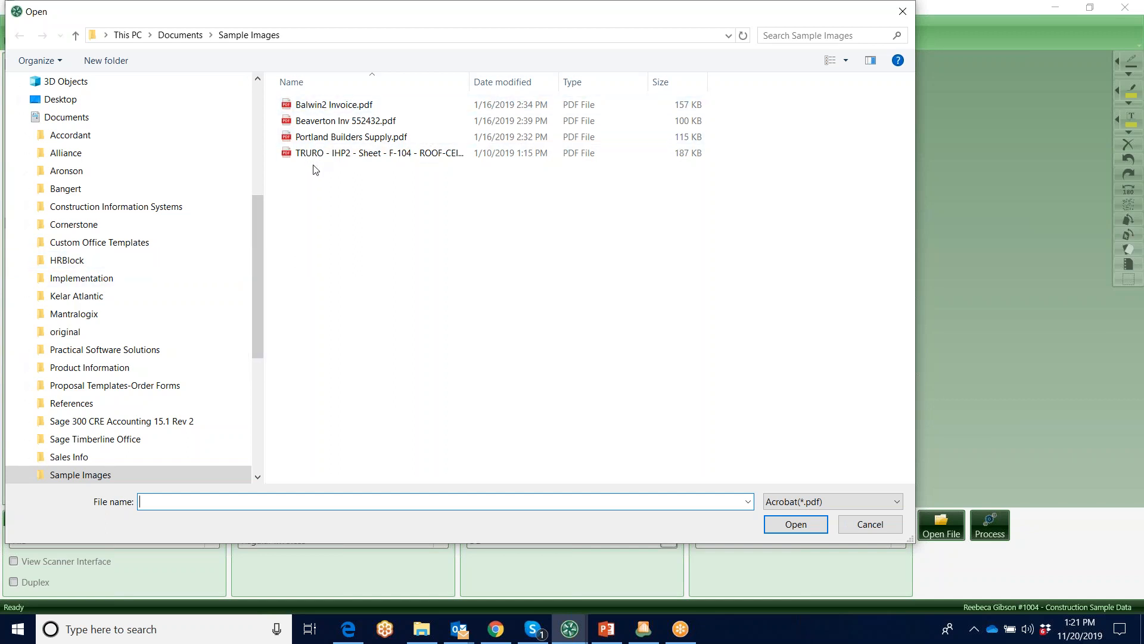
click(328, 107)
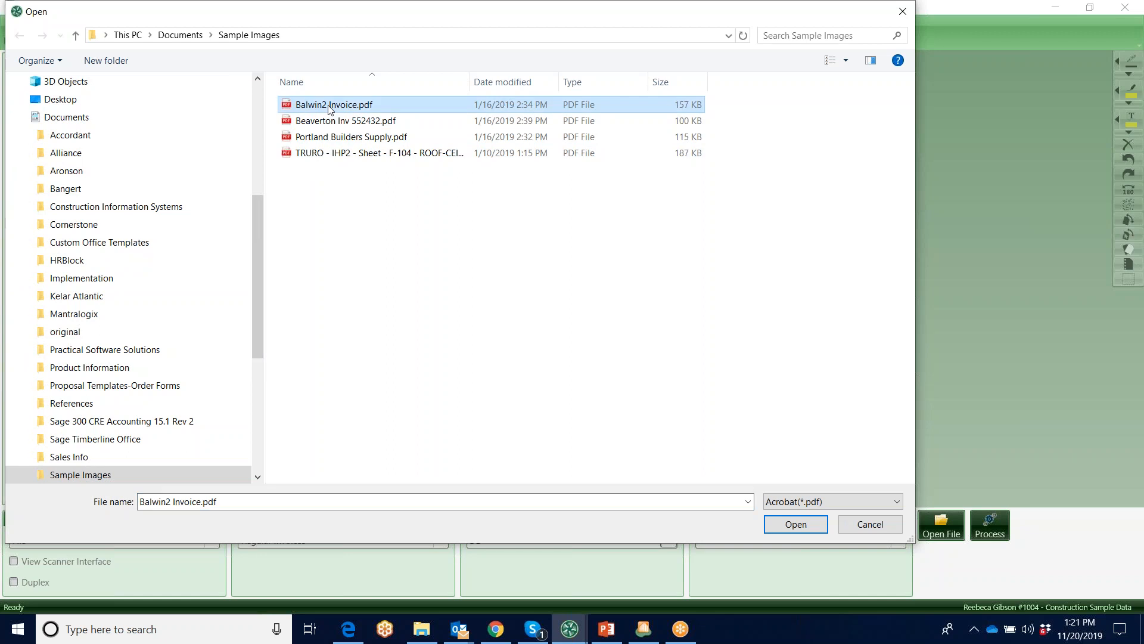
shift+click(351, 153)
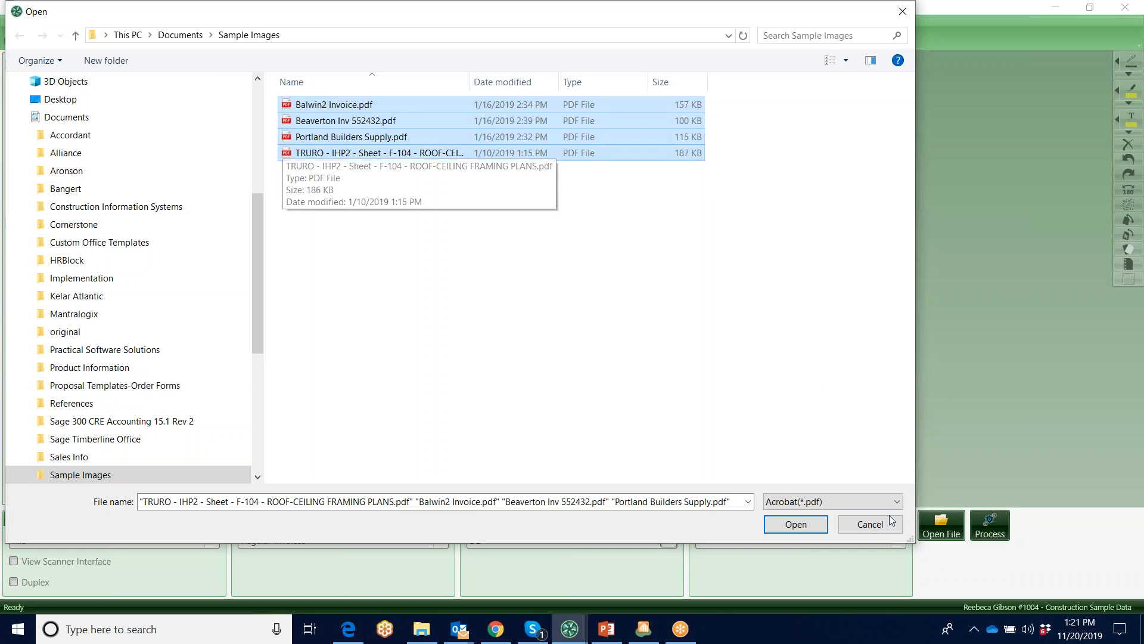
click(873, 529)
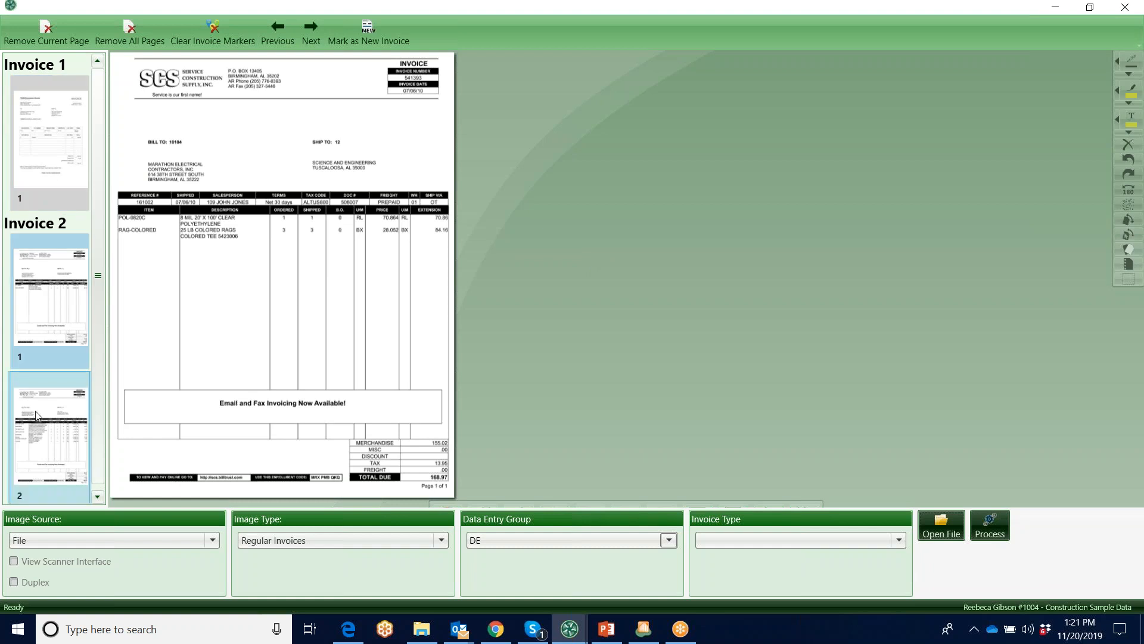
Review the acquired invoice pages at a larger size and mark the second page of Invoice 2 as a new invoice
mouse_move(596, 505)
click(663, 495)
click(626, 496)
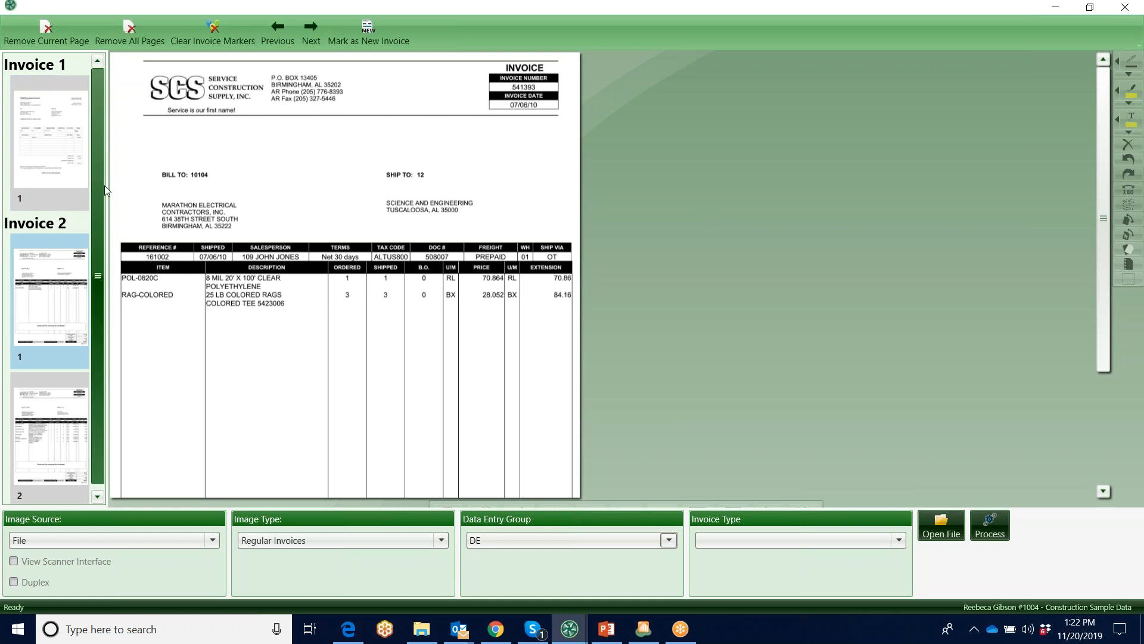
click(42, 133)
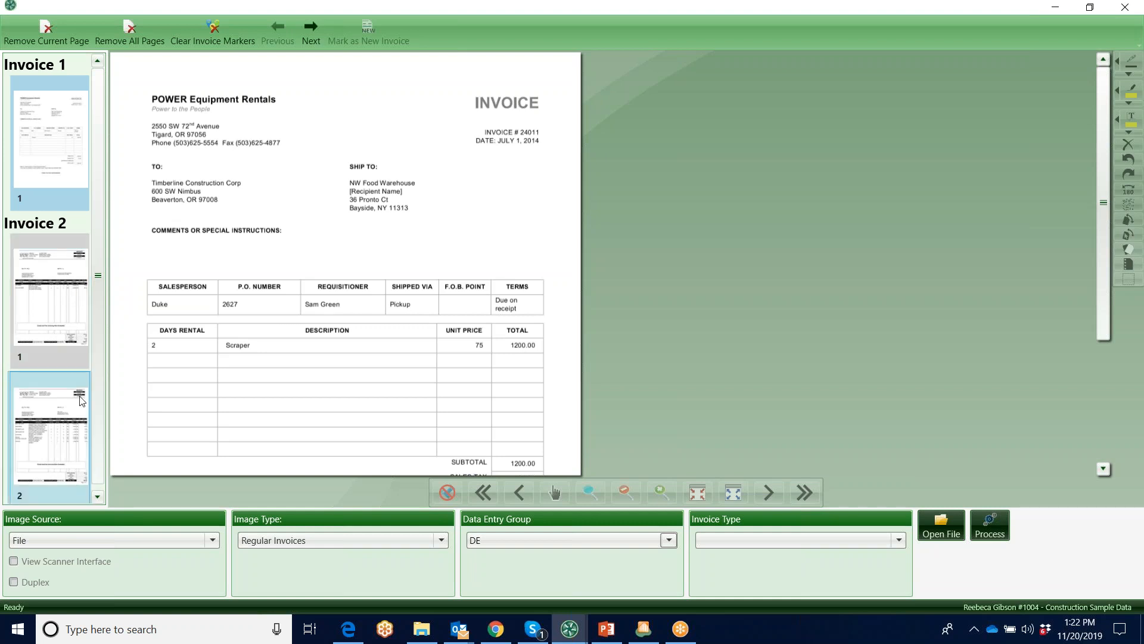
click(68, 282)
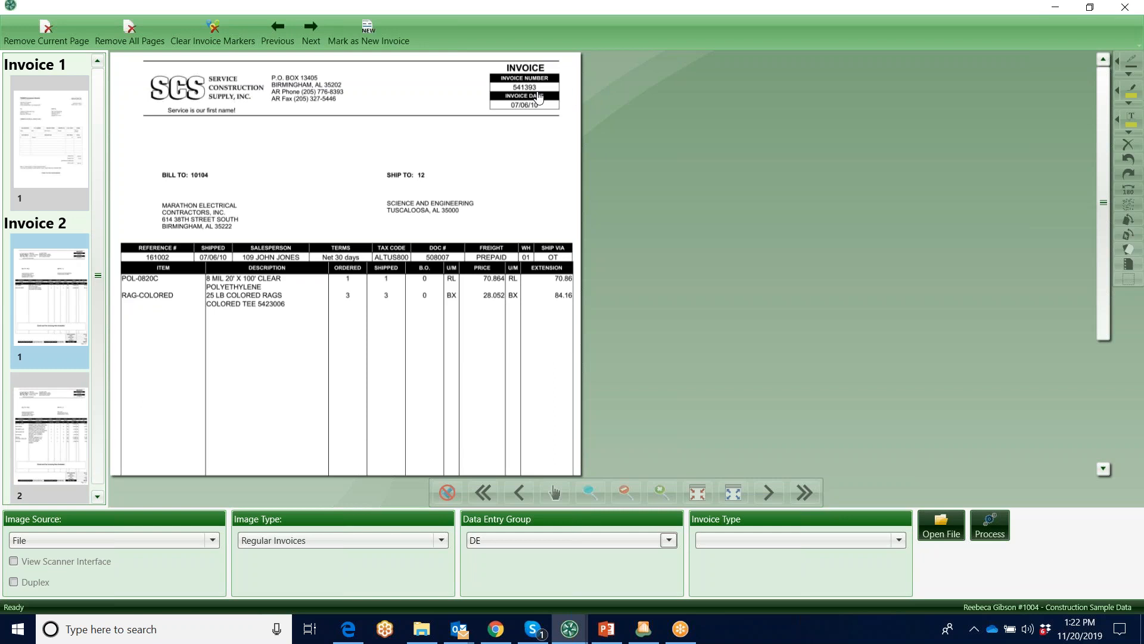
click(57, 431)
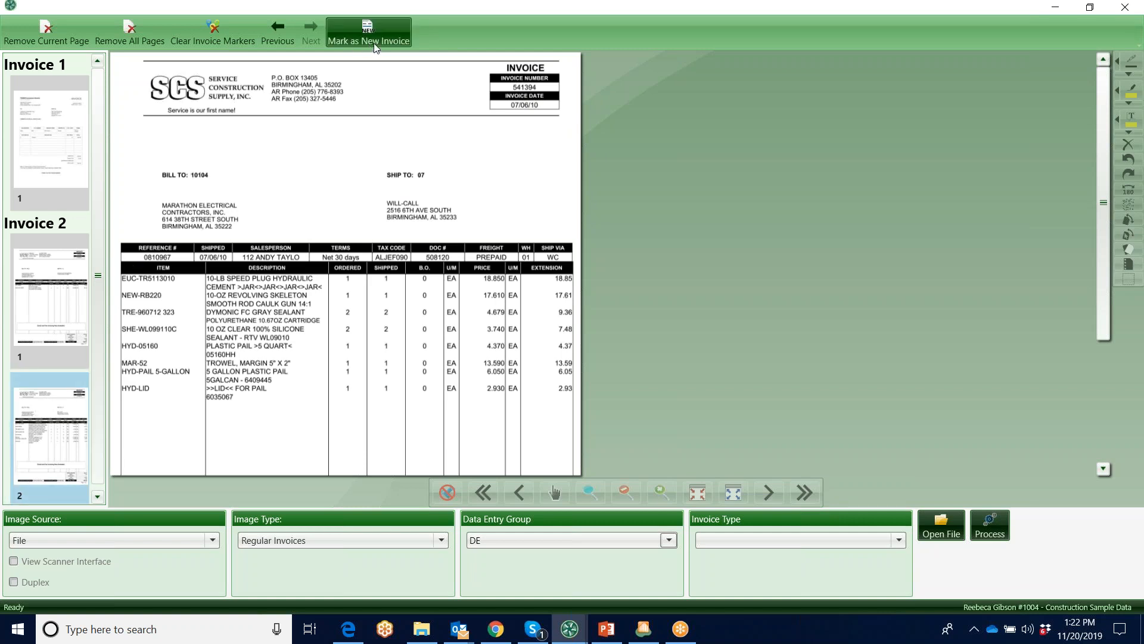
right_click(52, 449)
click(109, 471)
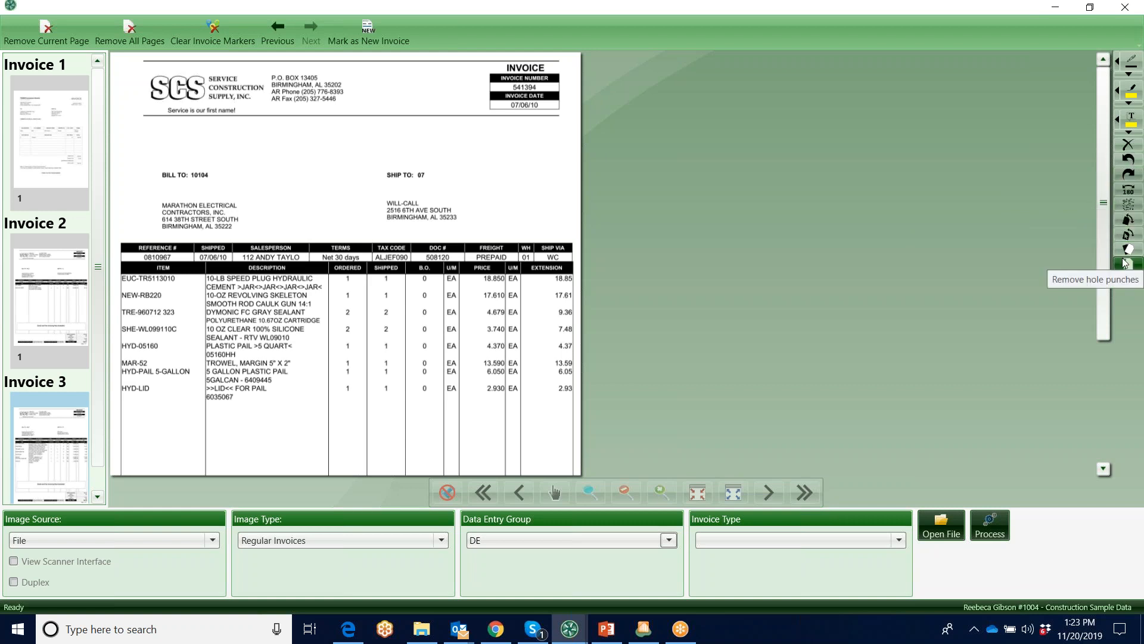
Place a text annotation box above the line items of Invoice 3 and handwrite "NO" across the descriptions with the pen
click(1130, 116)
drag(266, 135, 451, 222)
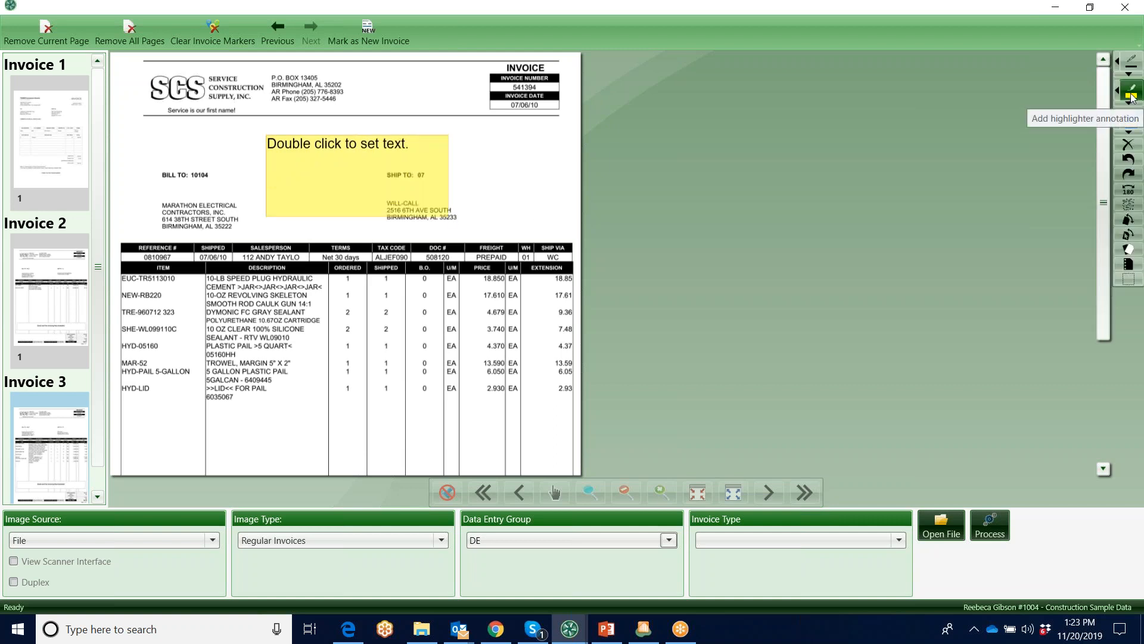
click(1131, 62)
drag(275, 380, 301, 364)
mouse_move(330, 321)
mouse_down()
mouse_move(321, 352)
mouse_move(329, 323)
mouse_up()
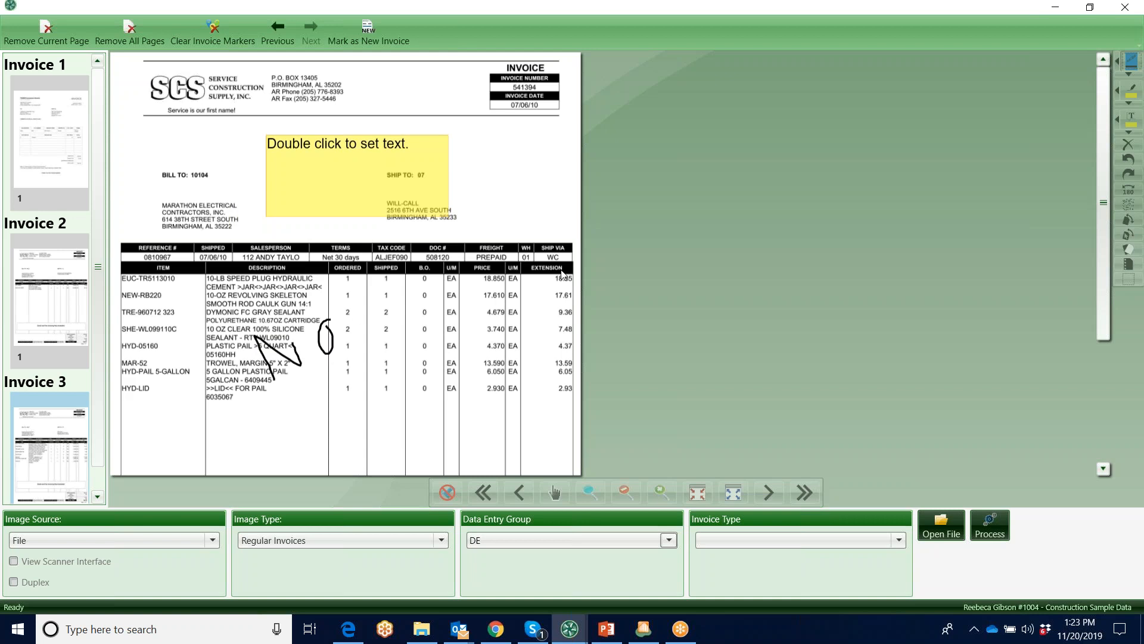
Activate the highlighter annotation and view its color choices
click(1128, 96)
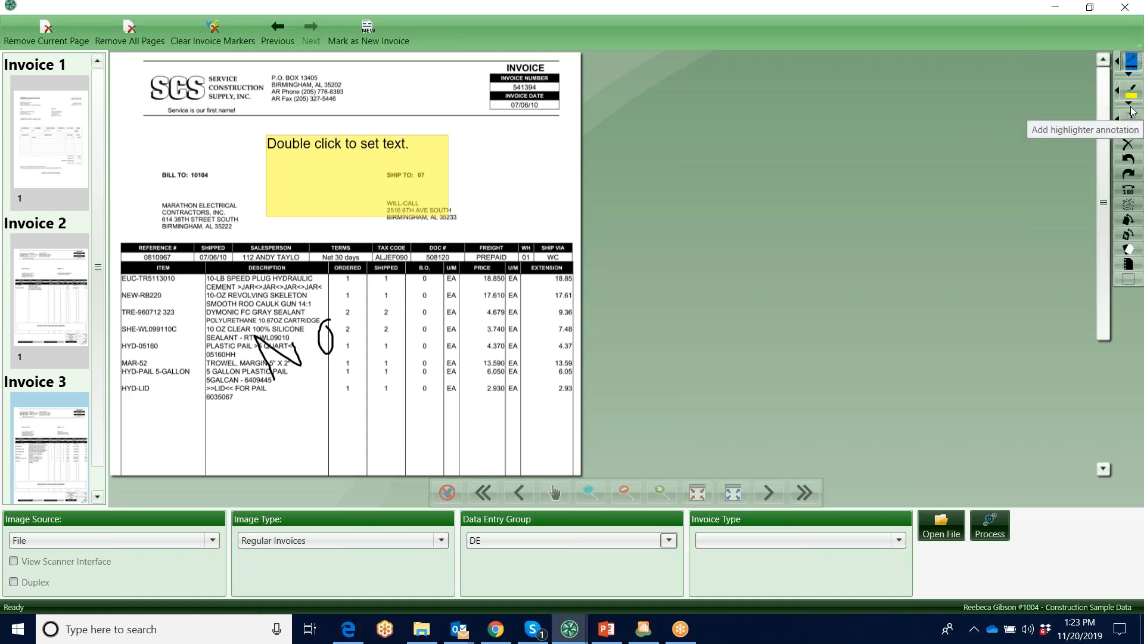
click(1131, 105)
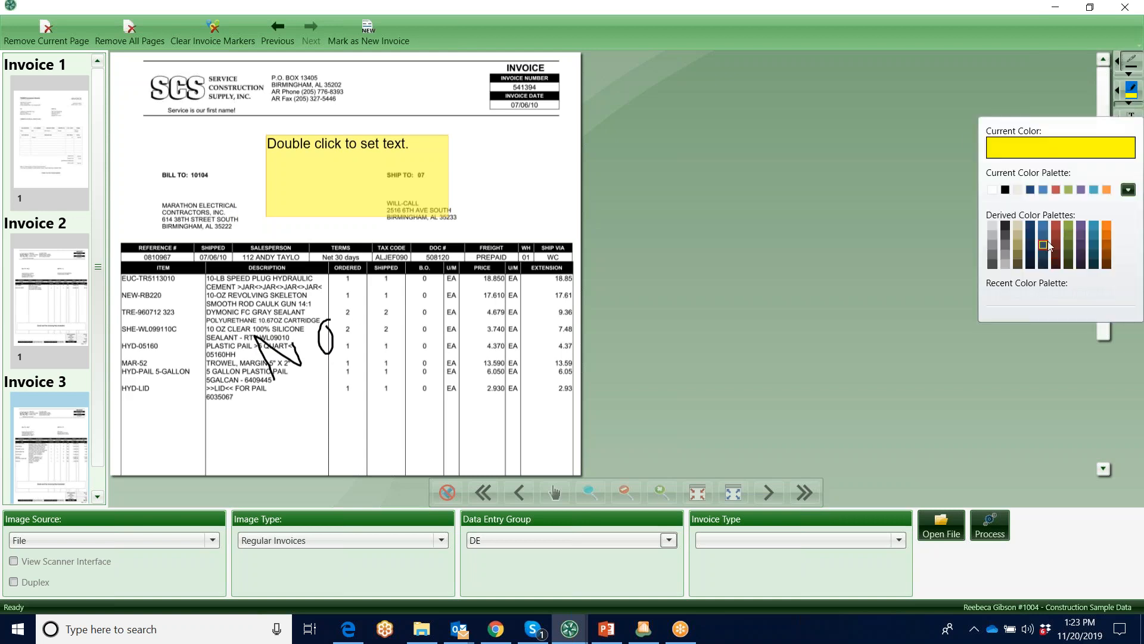
click(1032, 89)
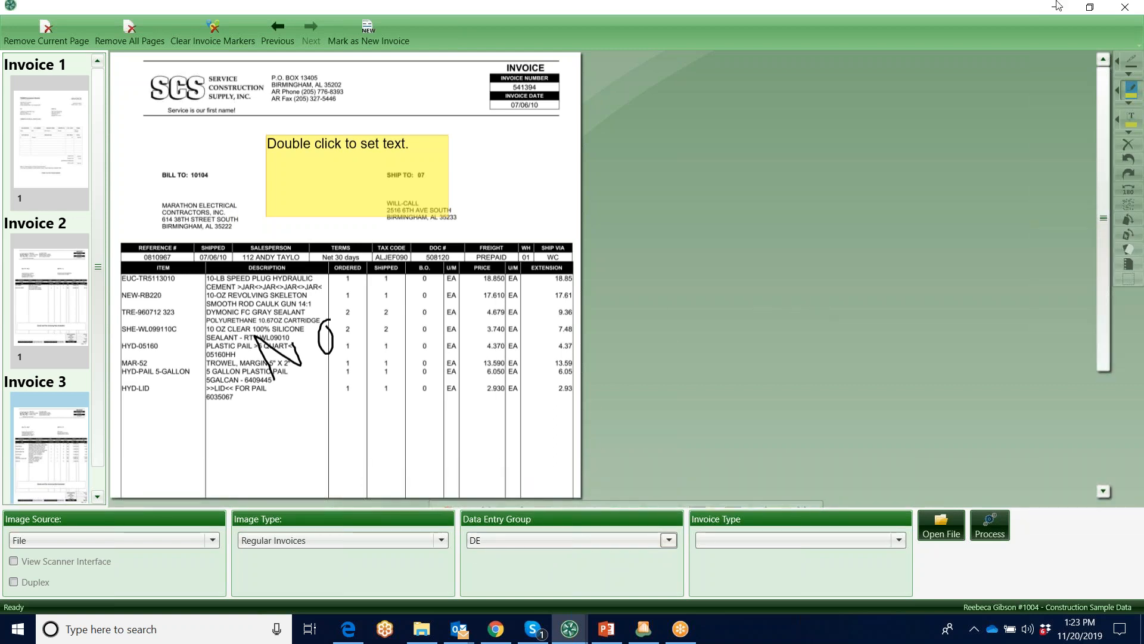
Close the image acquisition window, discarding the loaded invoices, and open the list of capture templates
click(1126, 8)
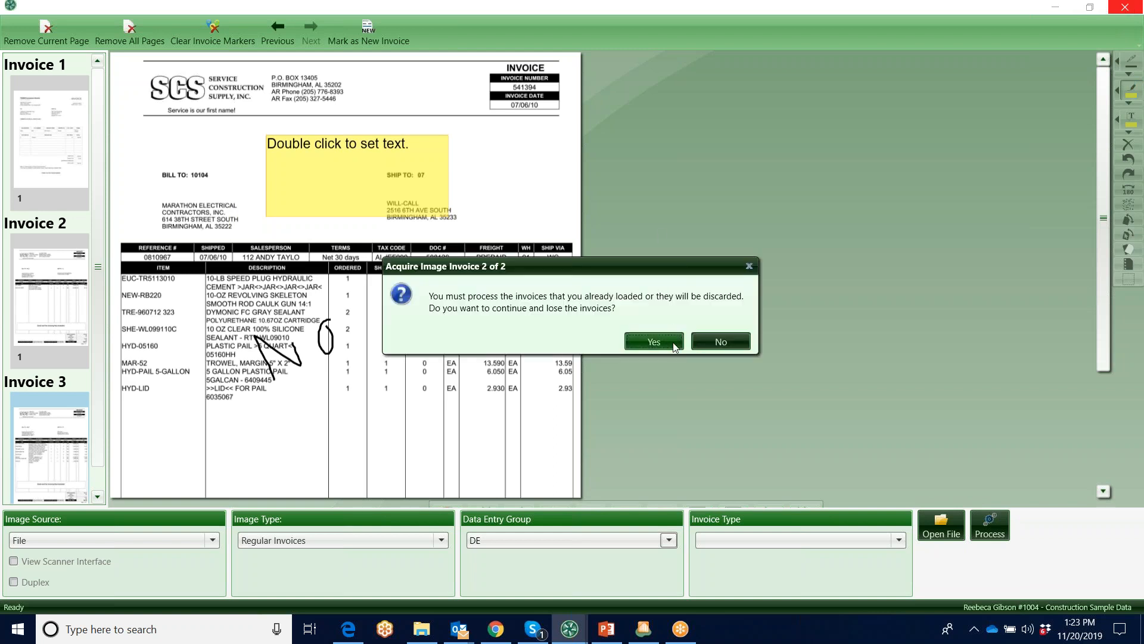
click(667, 342)
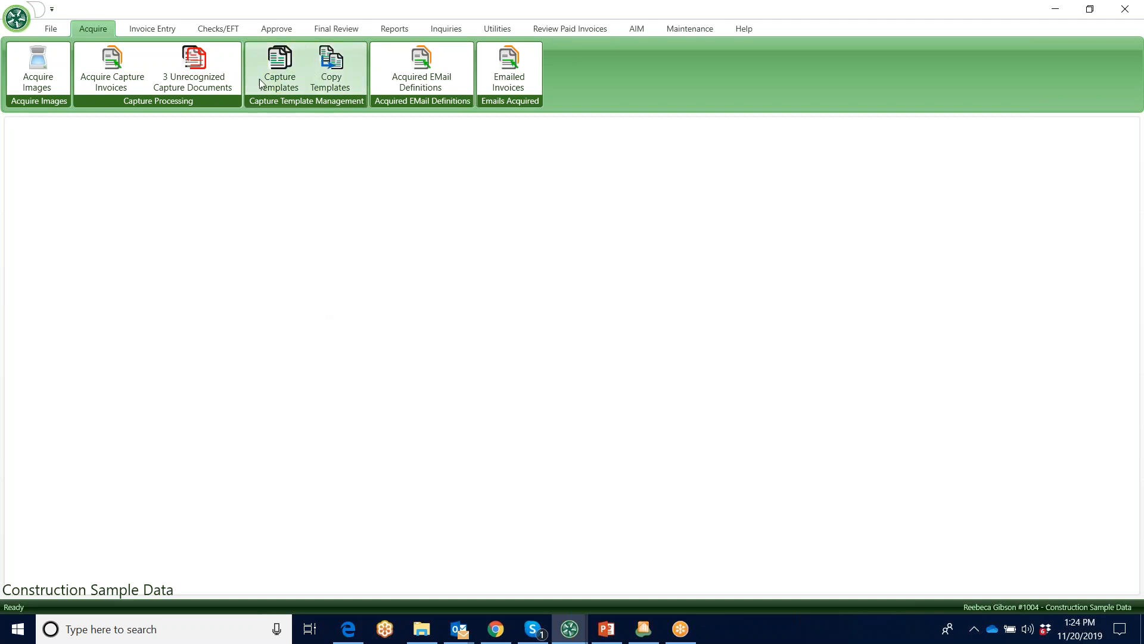
click(274, 65)
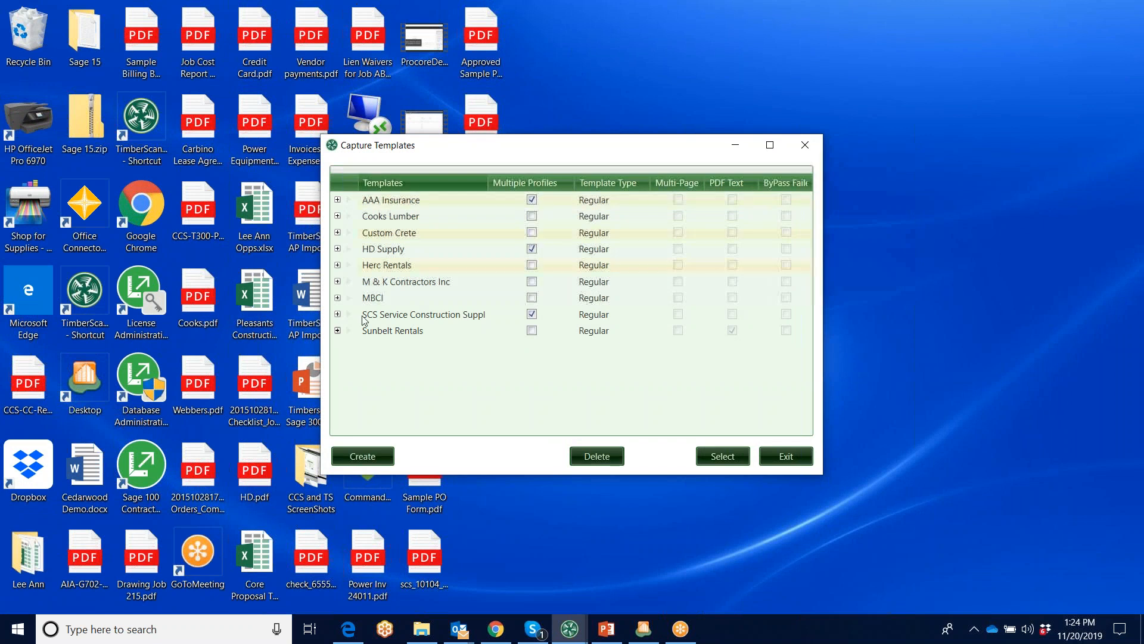
Expand the HD Supply capture template and open its HD Office Supplies profile
click(414, 199)
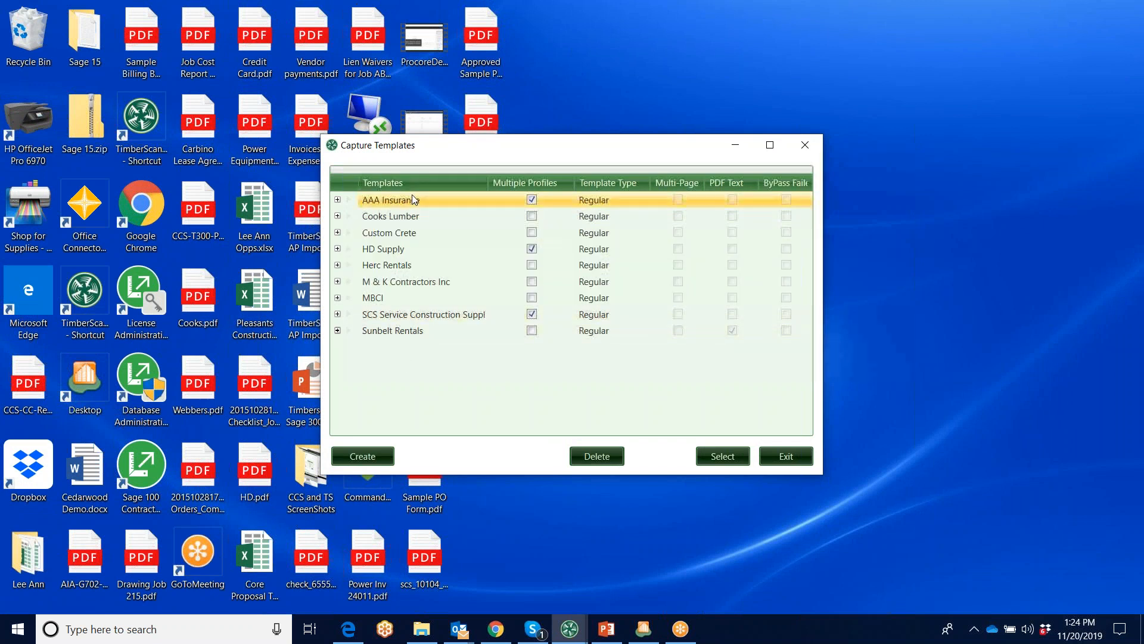
click(337, 249)
click(609, 287)
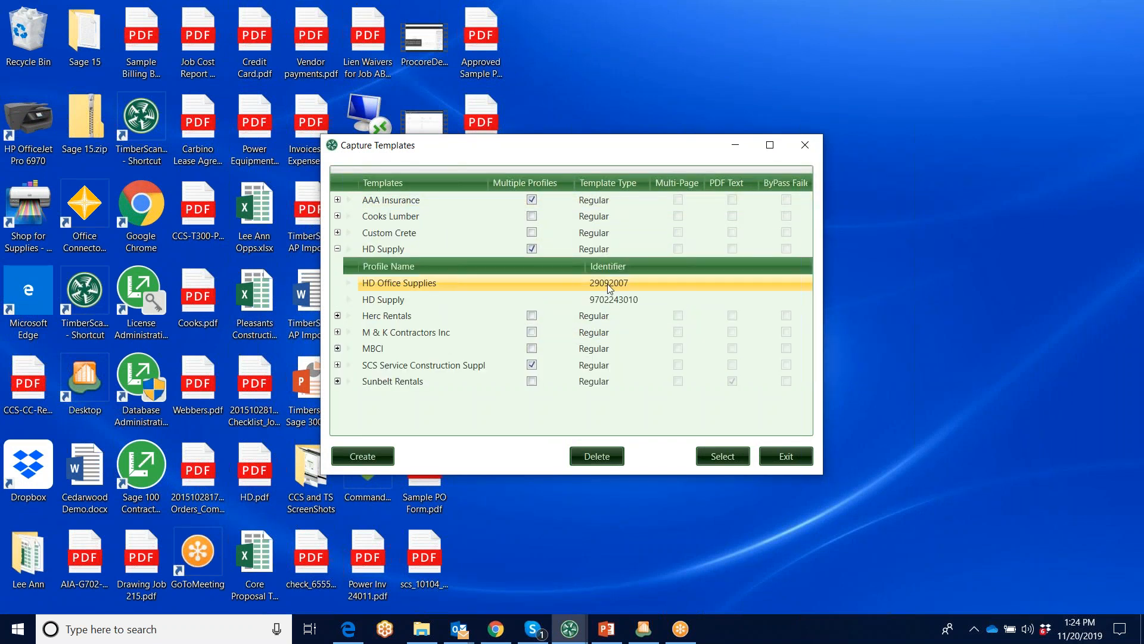
click(594, 282)
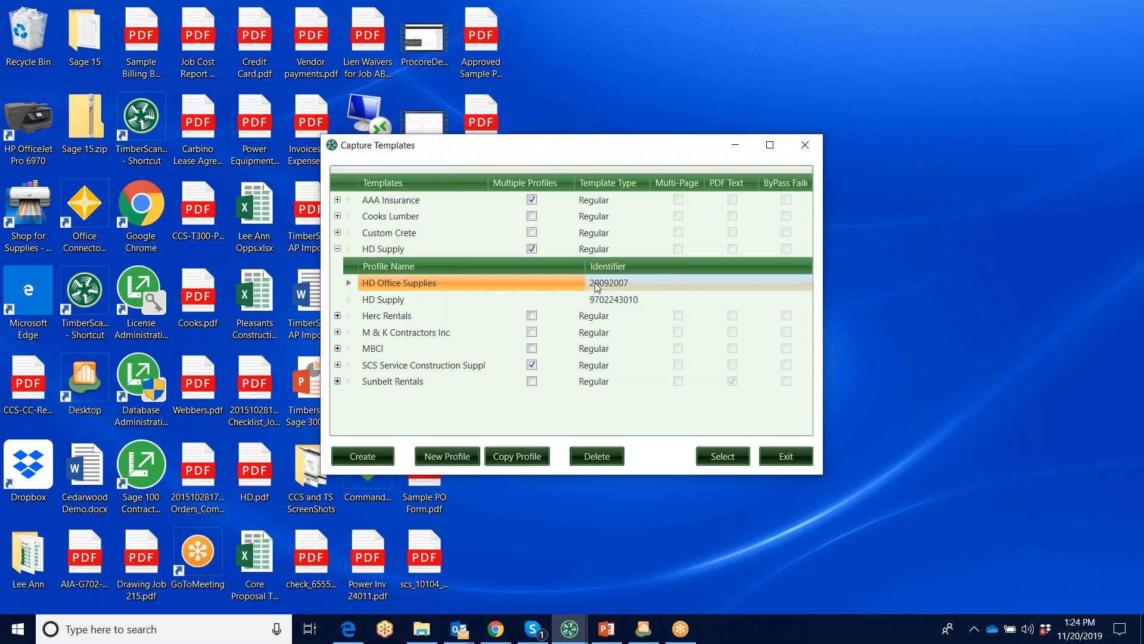
click(728, 456)
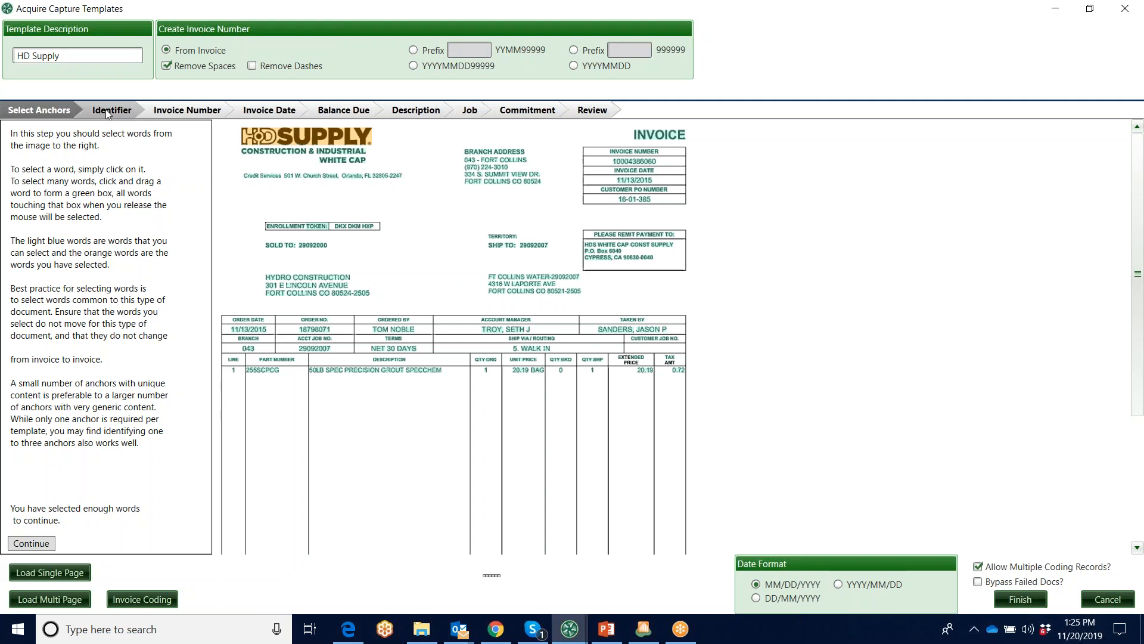
Move the Invoice Number capture box to a blank area of the HD Supply invoice and back around the invoice number
click(181, 109)
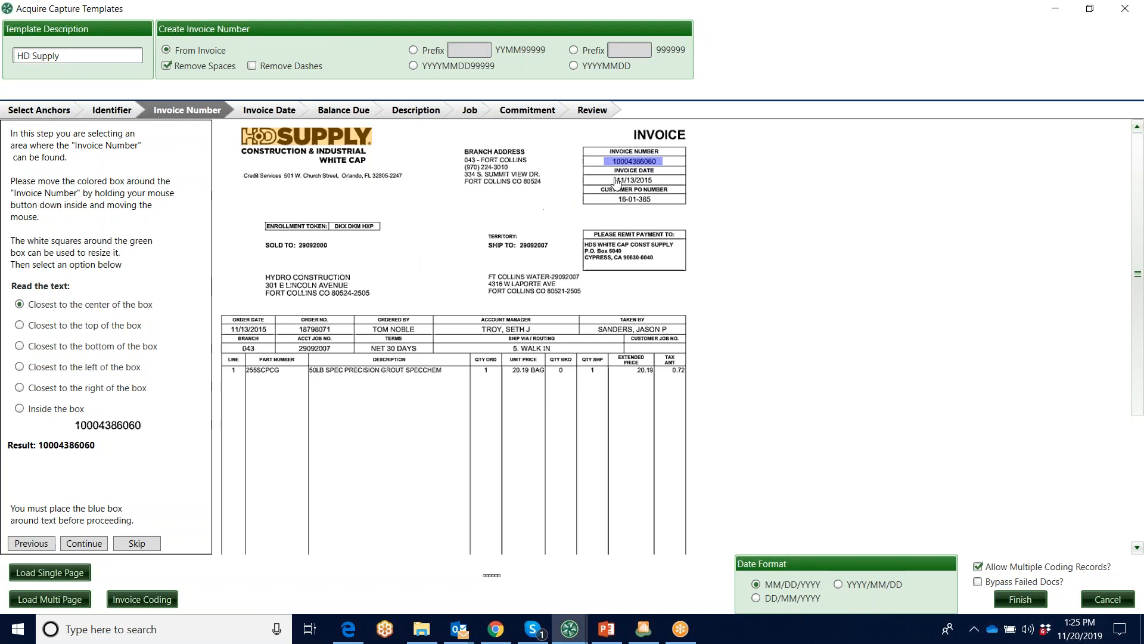
click(630, 158)
drag(631, 158, 428, 219)
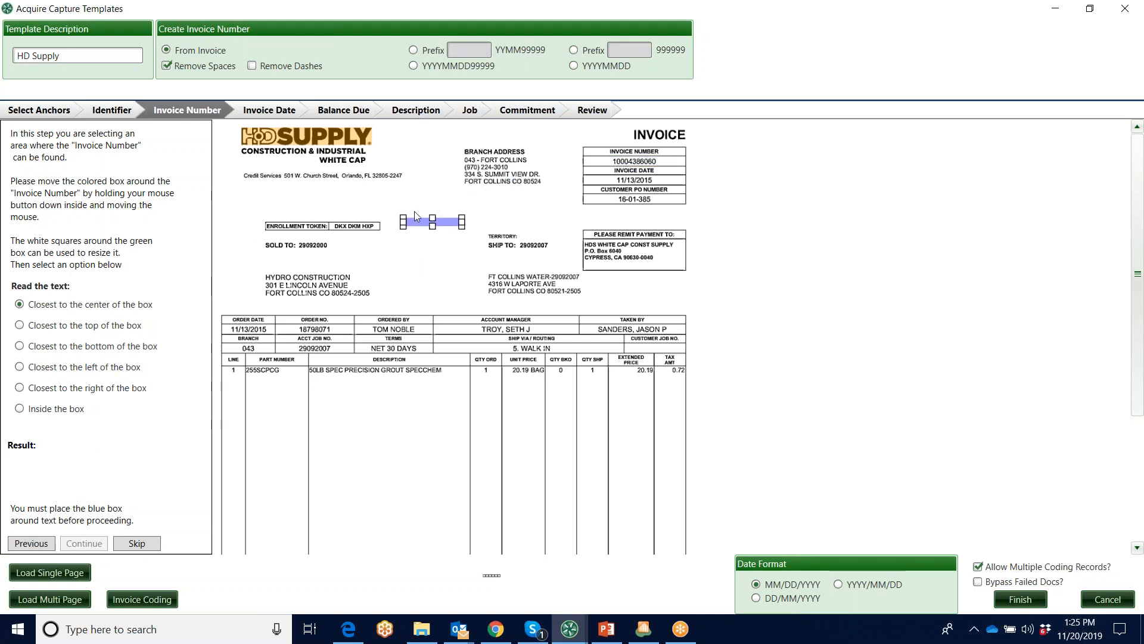
drag(418, 222, 618, 161)
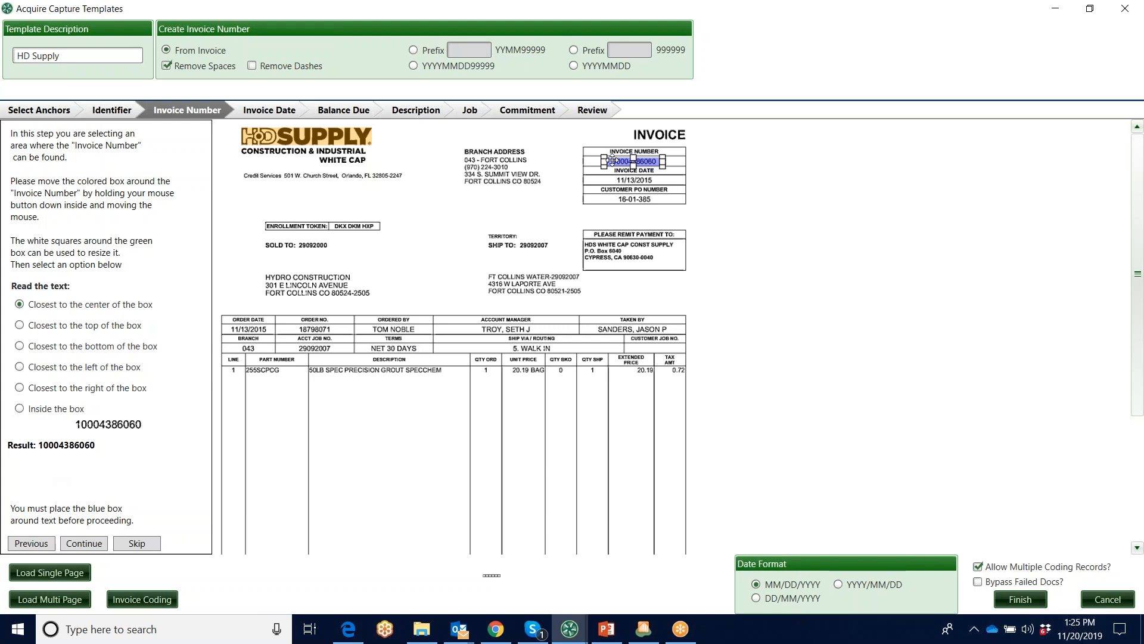
click(443, 200)
Examine the template's capture areas from Invoice Date through Commitment and the final review of results
click(268, 114)
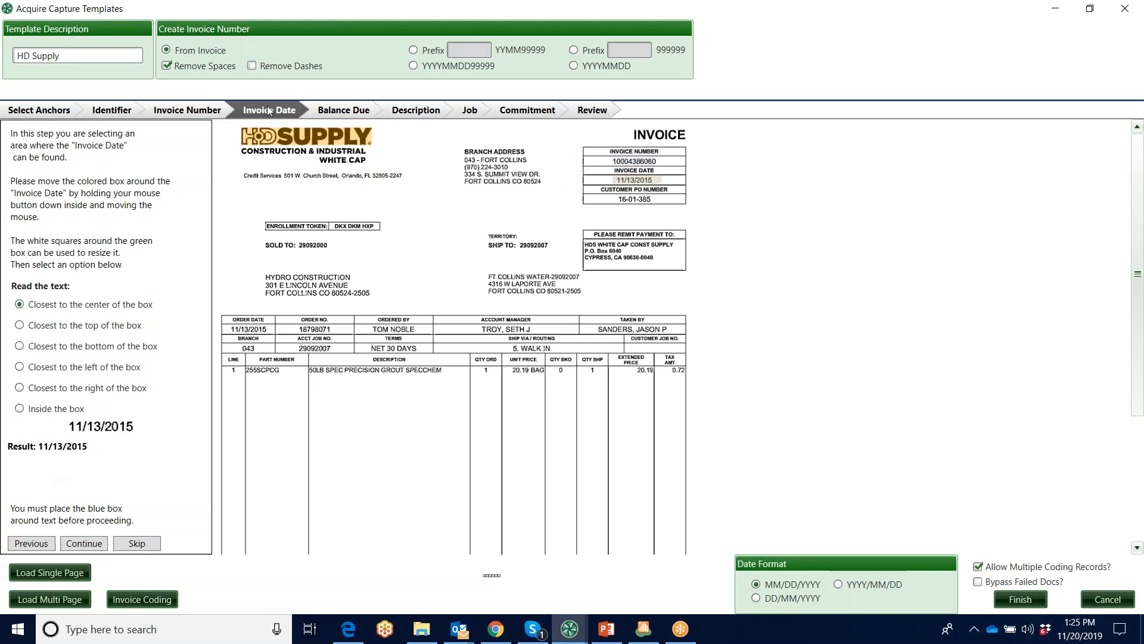
mouse_move(632, 179)
mouse_down()
mouse_move(419, 226)
mouse_move(627, 180)
mouse_up()
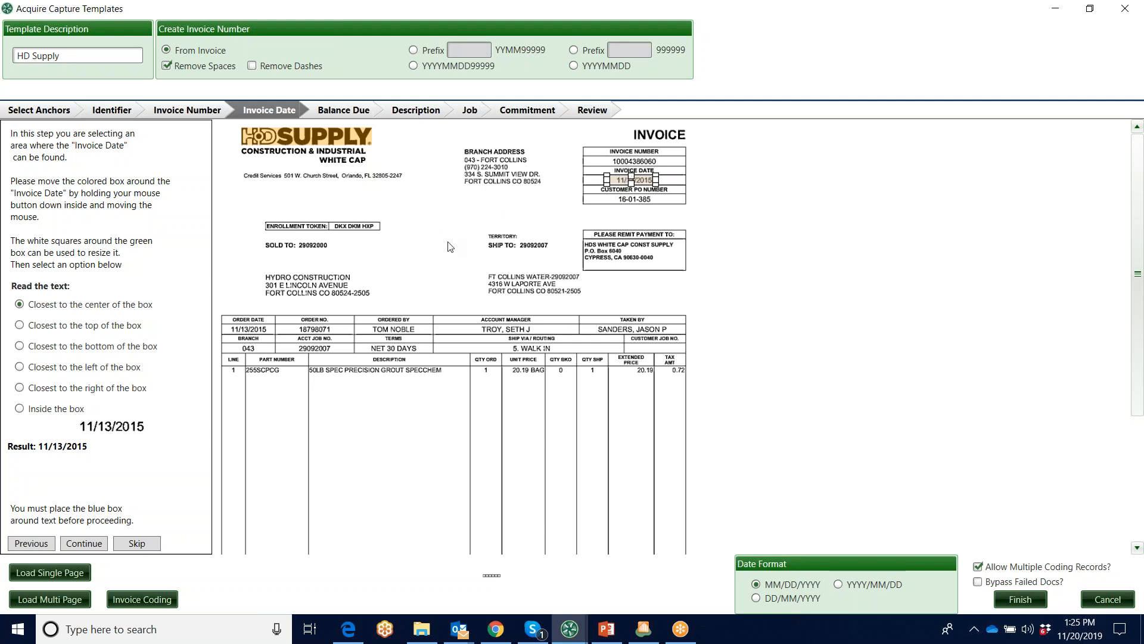
click(343, 111)
scroll(1139, 216, down, 3)
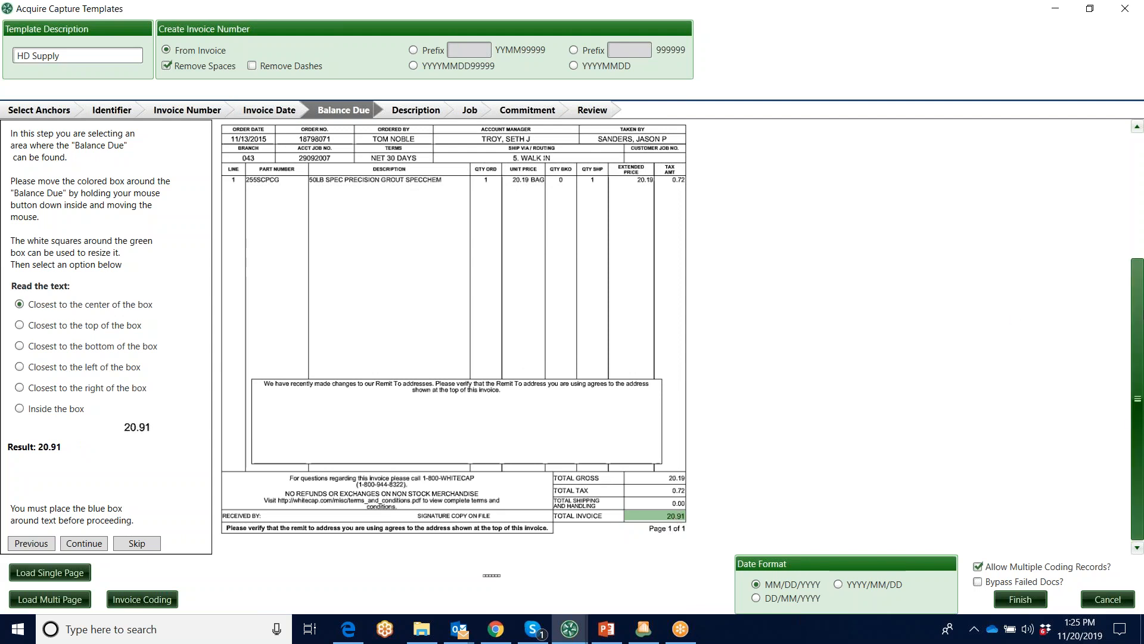
drag(1140, 376, 1141, 248)
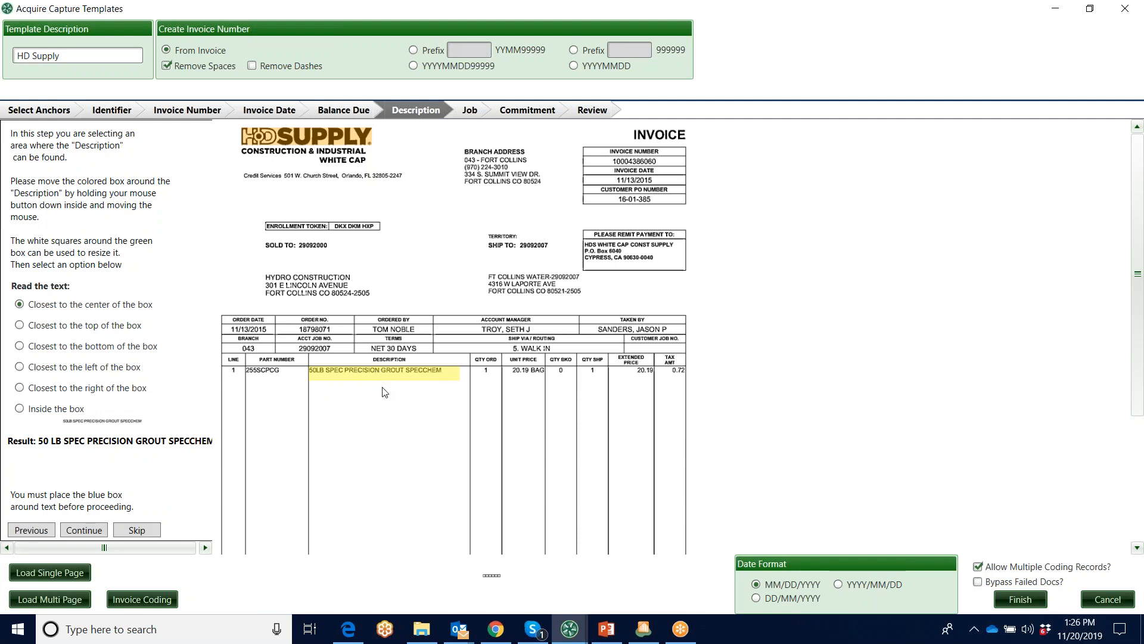
click(470, 111)
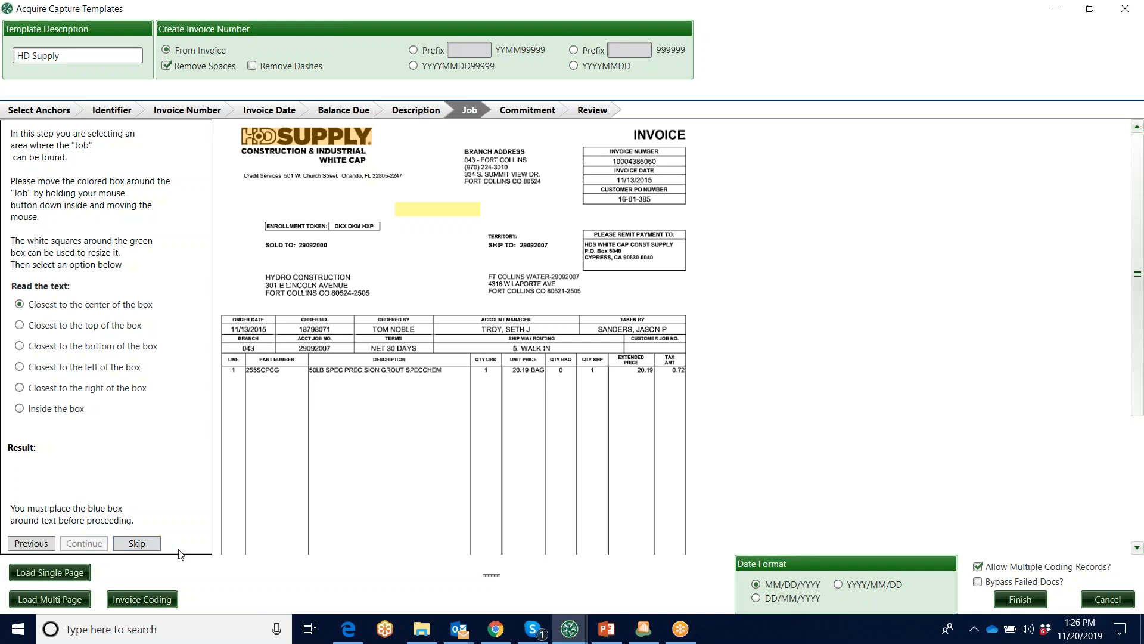
click(539, 113)
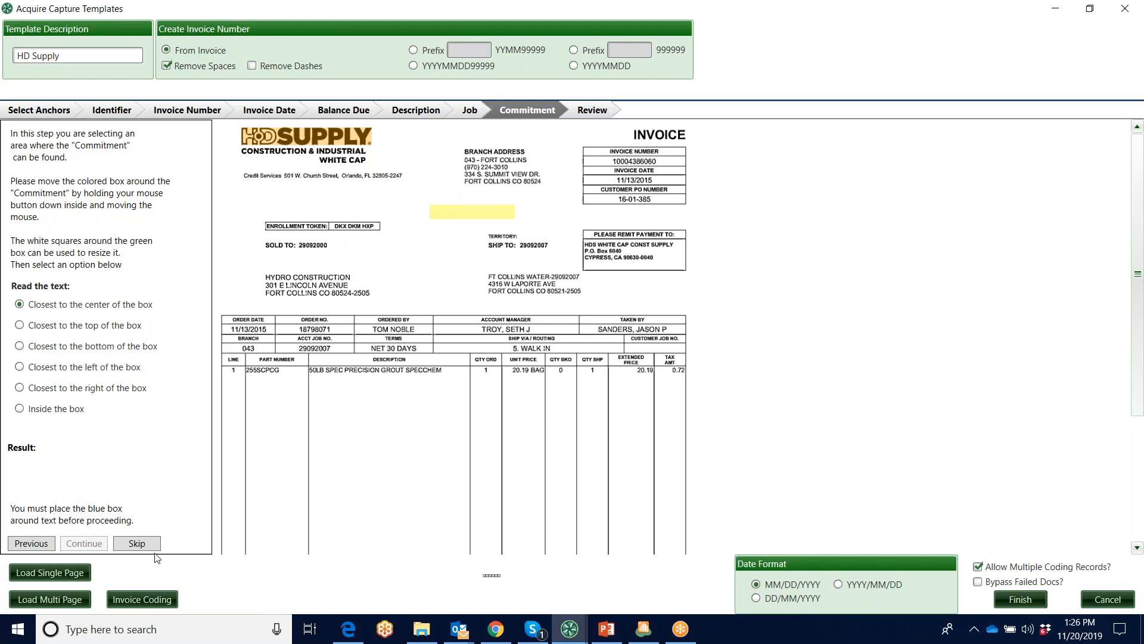
click(598, 113)
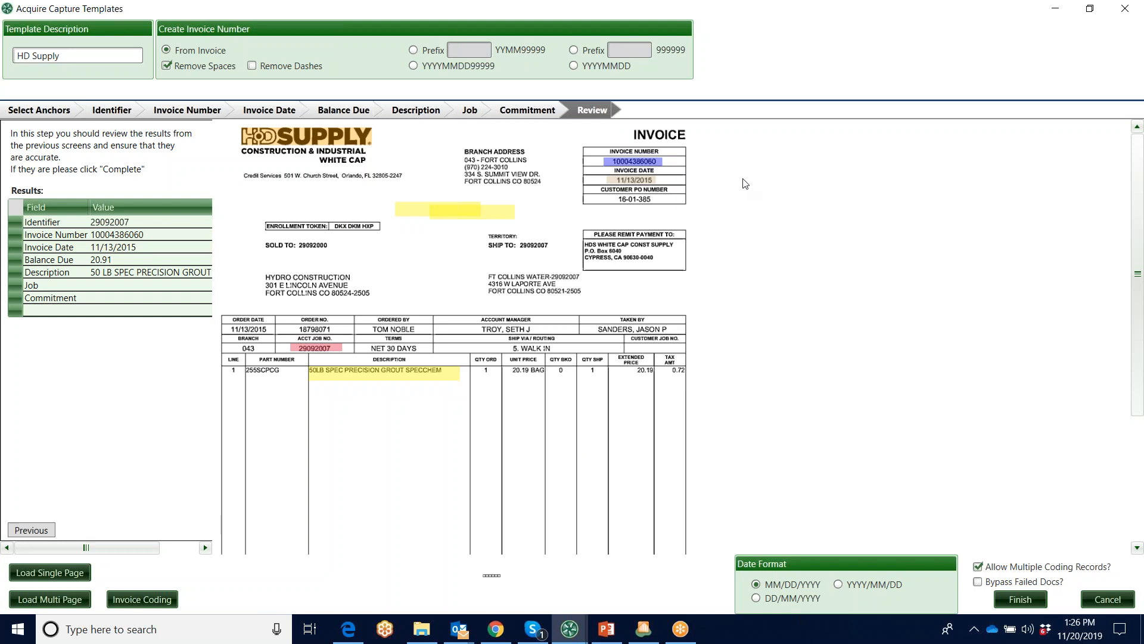
Open the invoice coding profile from the template's Identifier stage and browse the available vendors
click(112, 111)
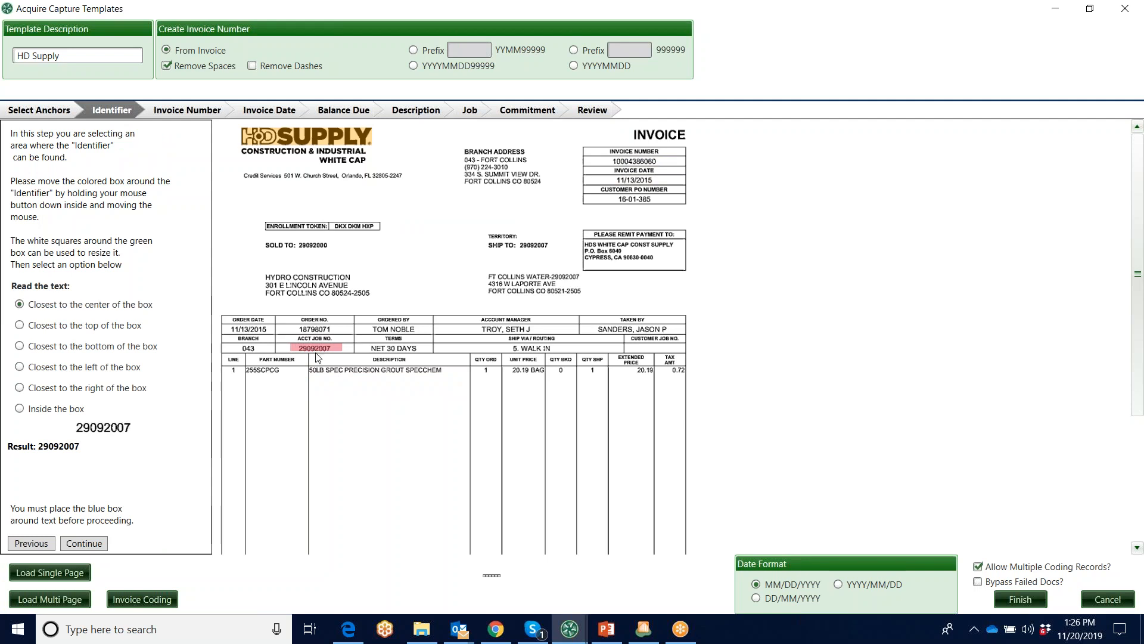
click(147, 599)
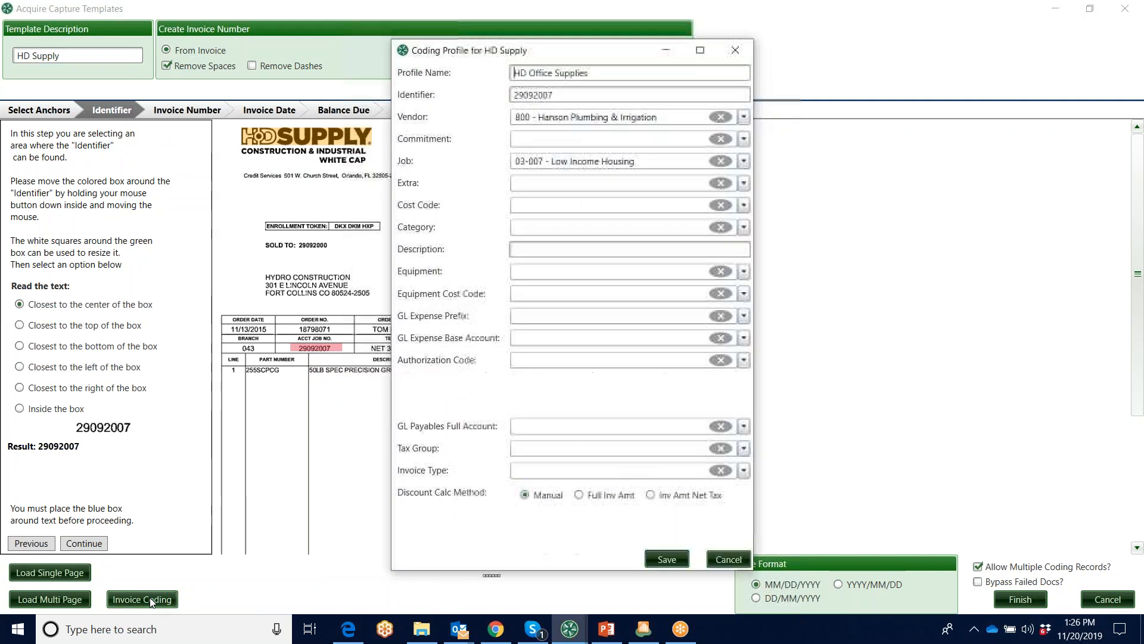
drag(585, 62, 712, 72)
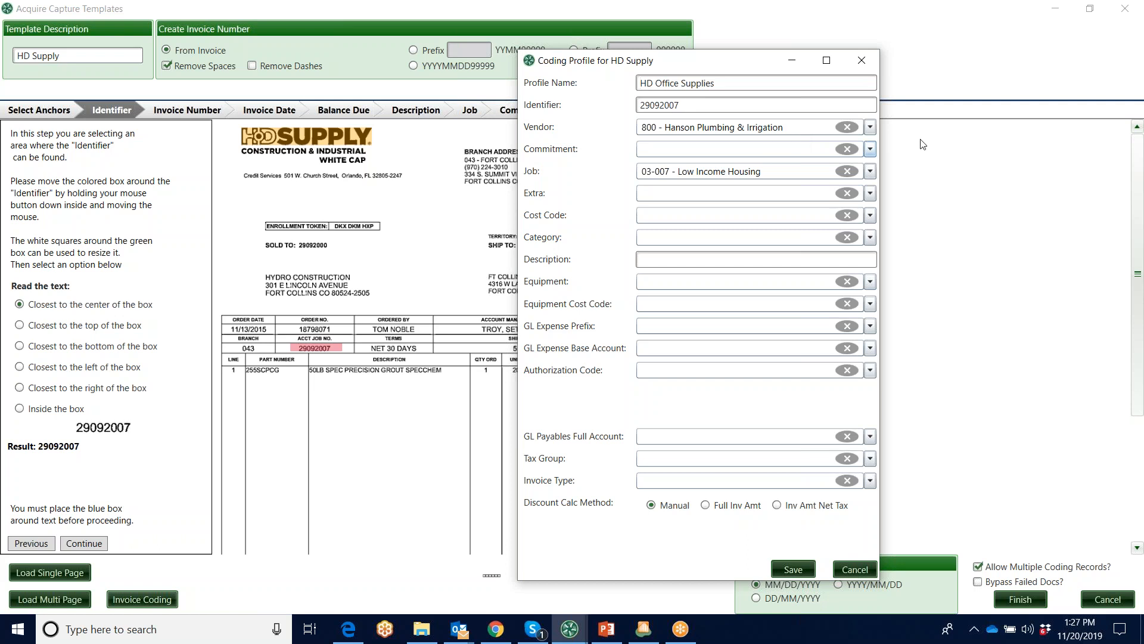
click(870, 127)
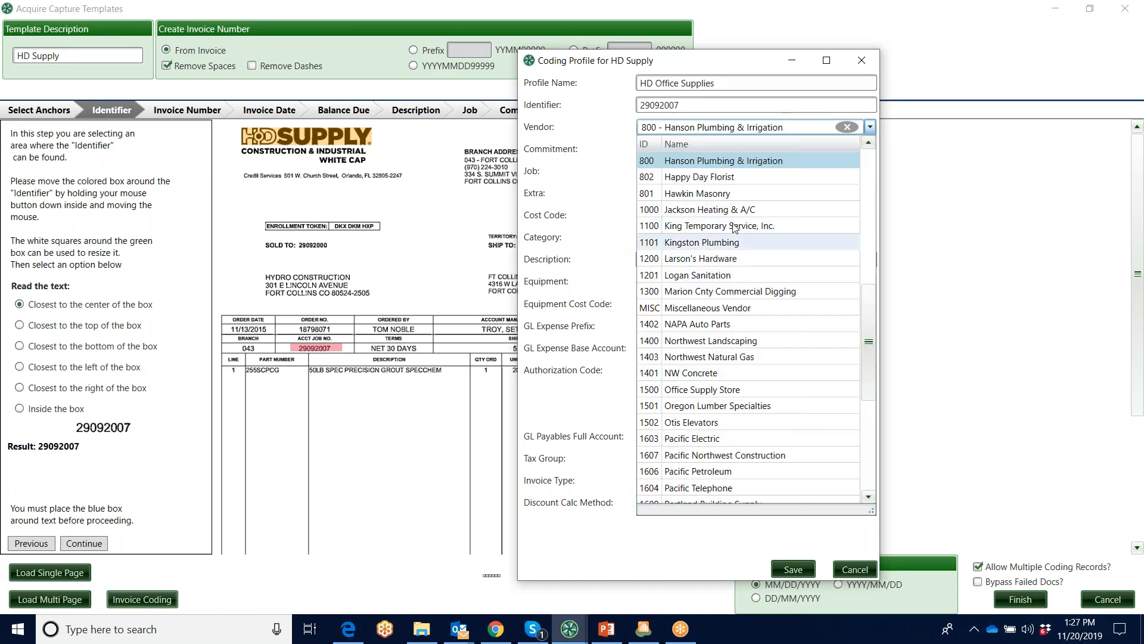
drag(873, 333, 877, 268)
click(1004, 224)
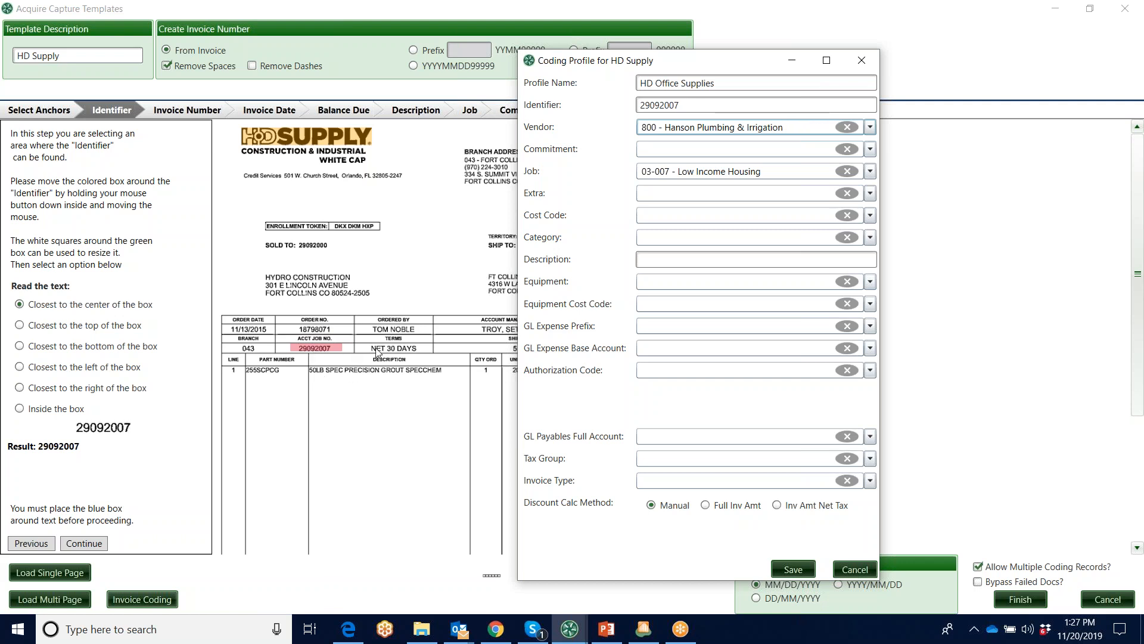
View the GL Expense Base Account choices and close the coding profile without saving
click(870, 349)
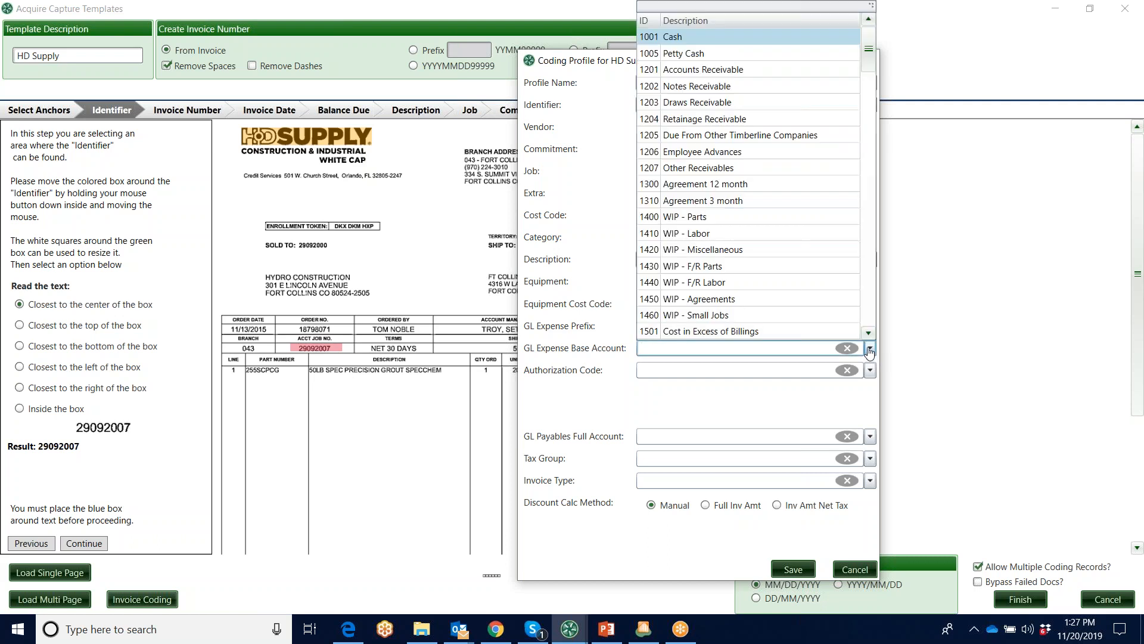
click(974, 268)
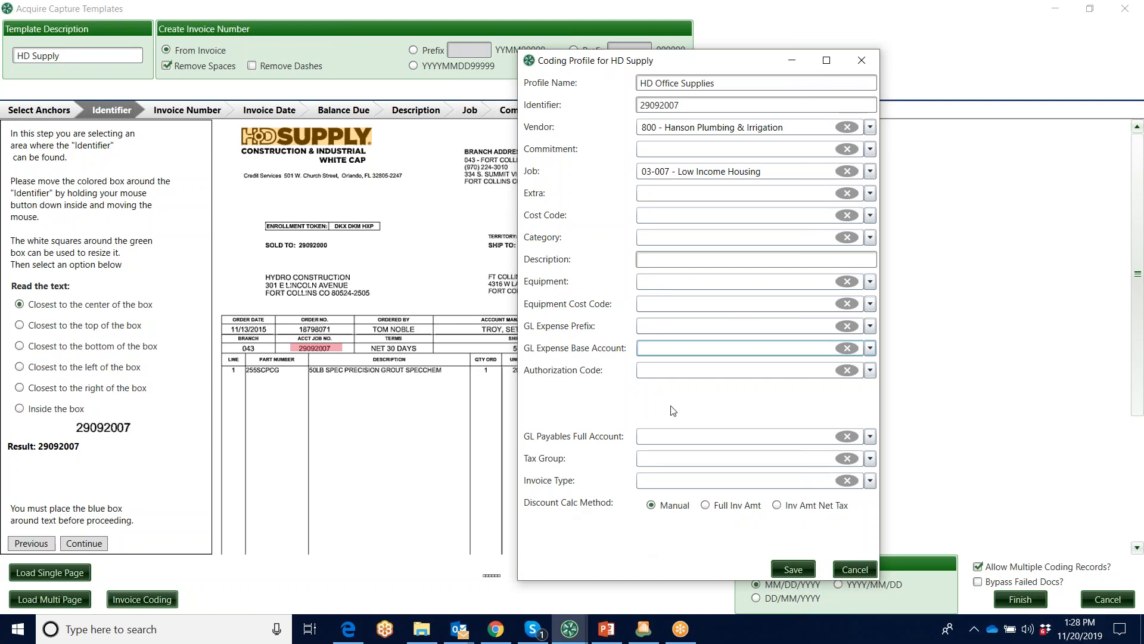
click(862, 61)
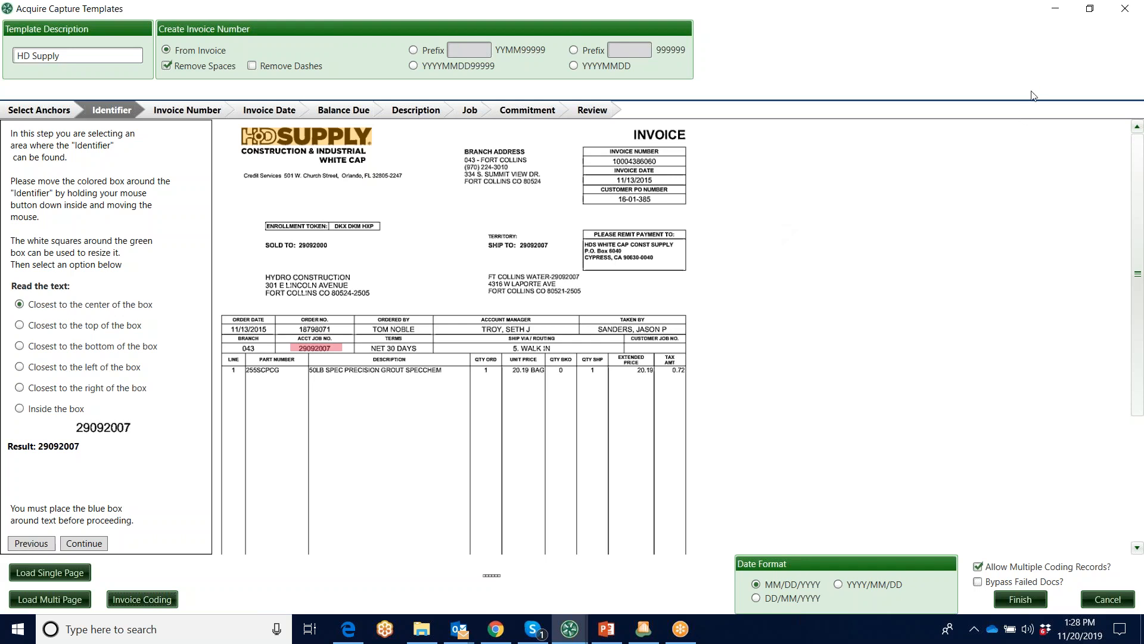
Close the HD Supply template without finishing it and exit the capture templates list
click(1127, 9)
click(1124, 10)
click(805, 144)
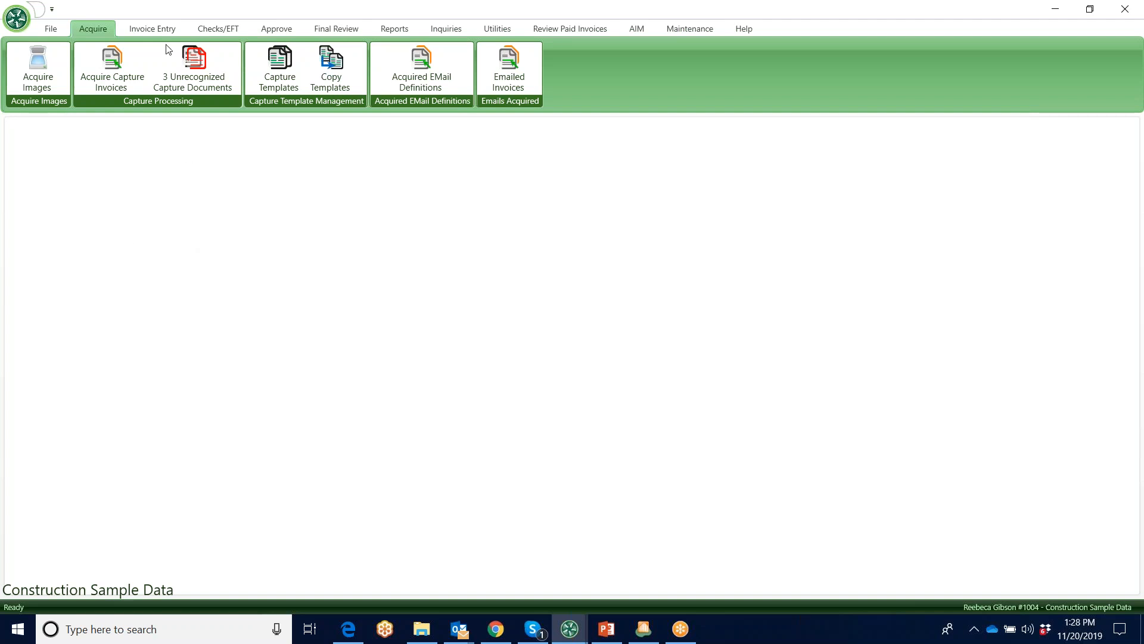
Open the current folder's primary invoices for data entry, view the first one and close the entry window
click(151, 28)
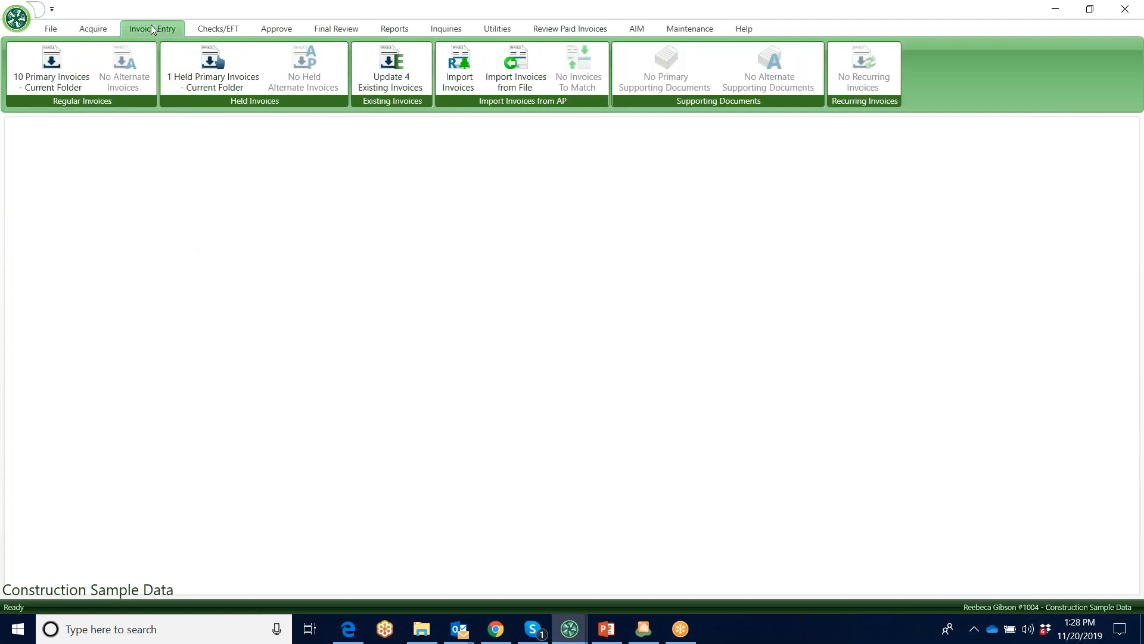
click(53, 77)
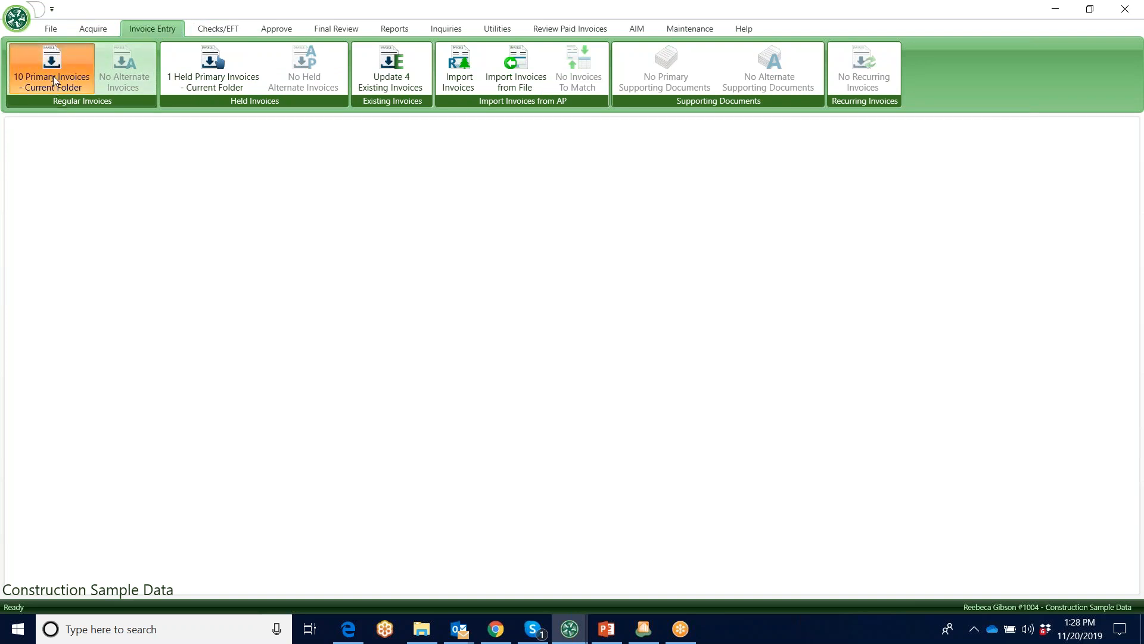
click(620, 432)
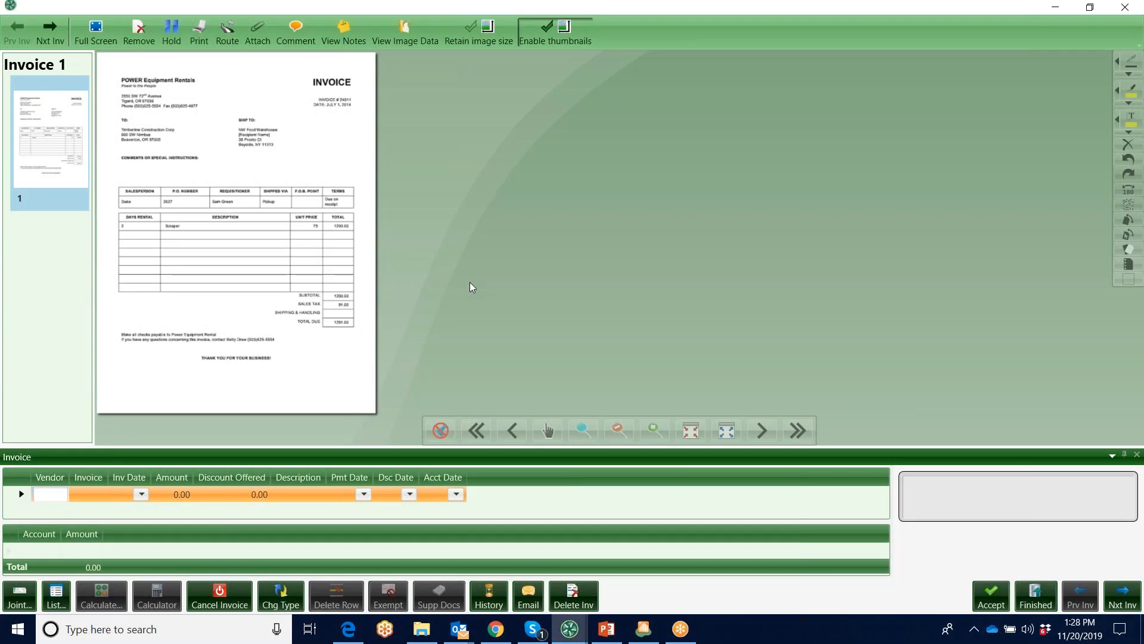
click(1125, 7)
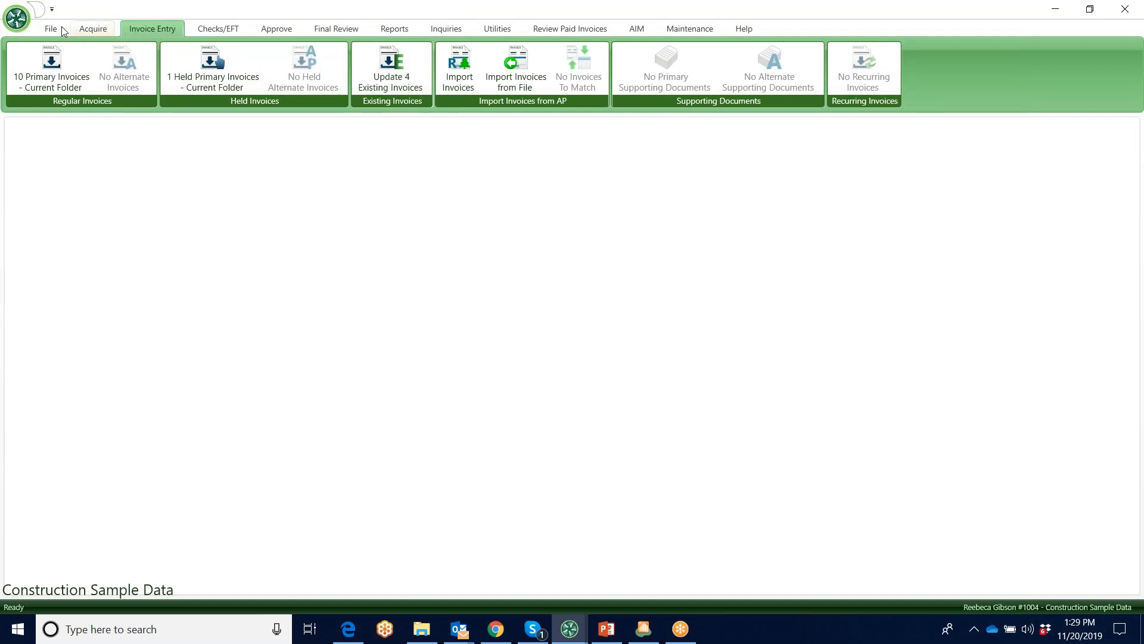
Show the data entry invoices and open only the POWER Equipment Rentals invoice acquired 7/22/2019 for editing
click(53, 28)
click(553, 78)
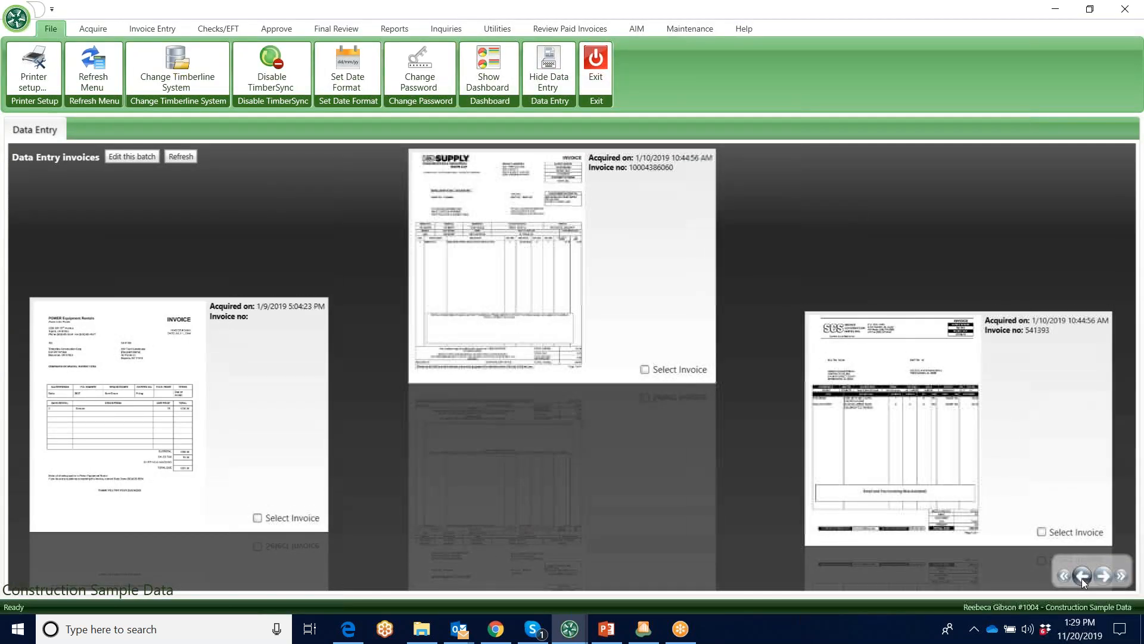
click(1082, 577)
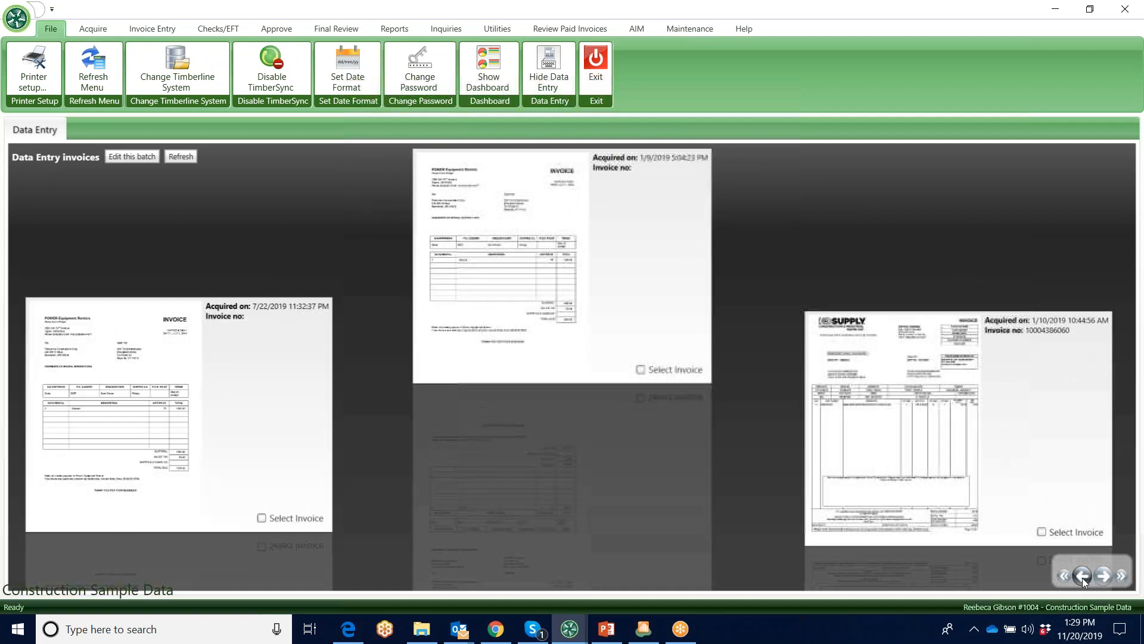
click(262, 518)
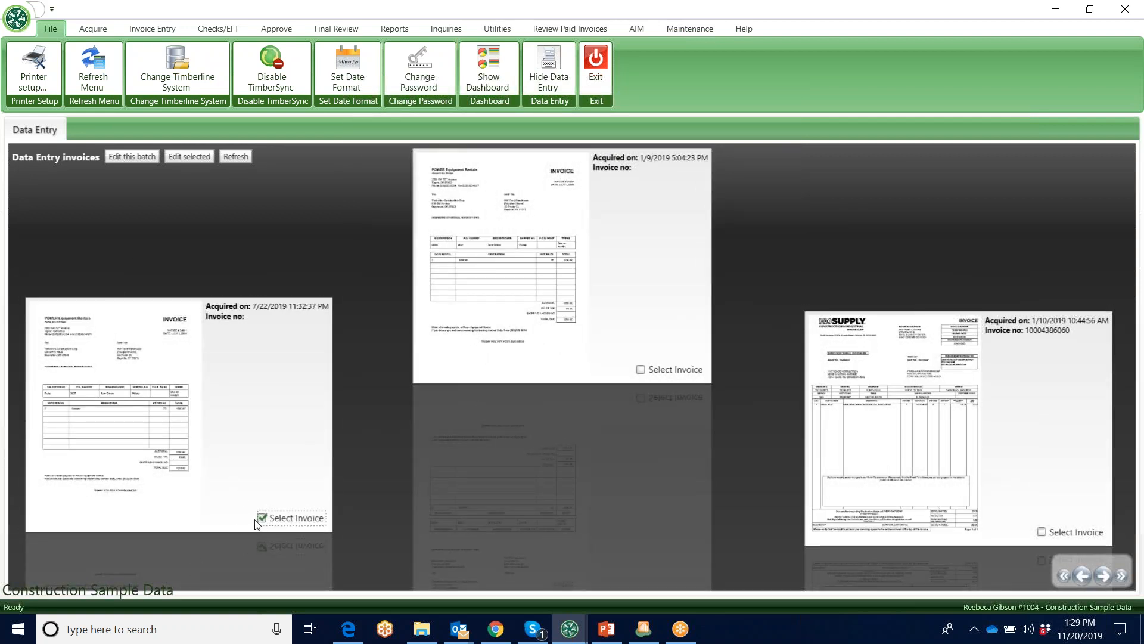
click(187, 156)
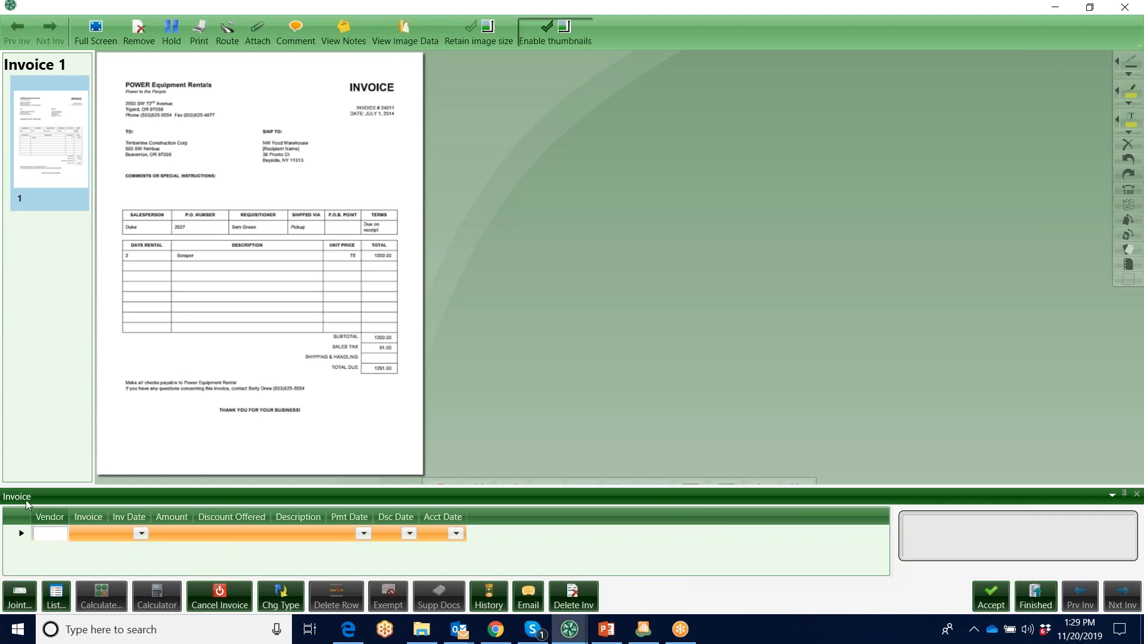
Undock the invoice entry panel into a floating window over the invoice image
drag(13, 497, 408, 468)
click(628, 336)
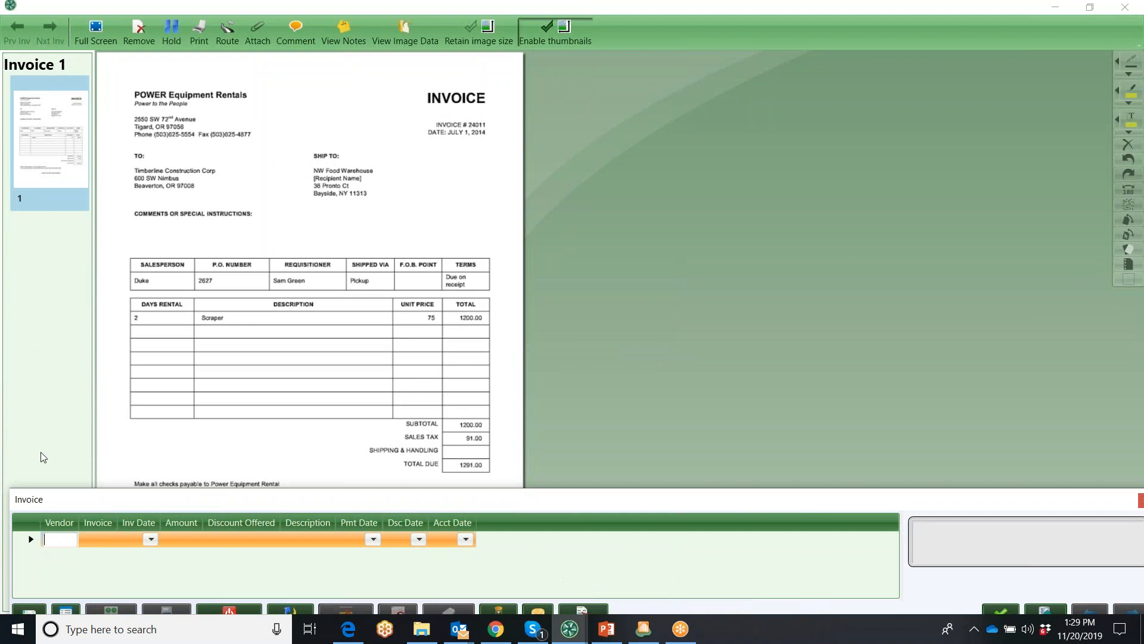
Place the floating entry window beneath the invoice and pick vendor 1601, Power Equipment Rental, from the vendor list filtered by "powe"
drag(55, 499, 579, 380)
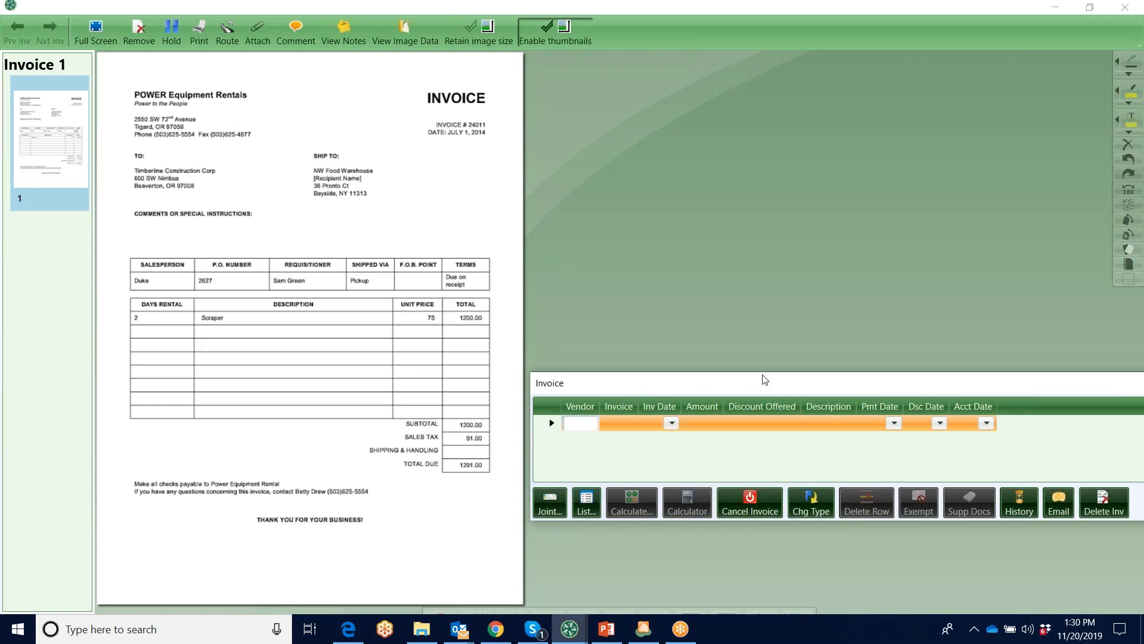
drag(549, 386, 20, 475)
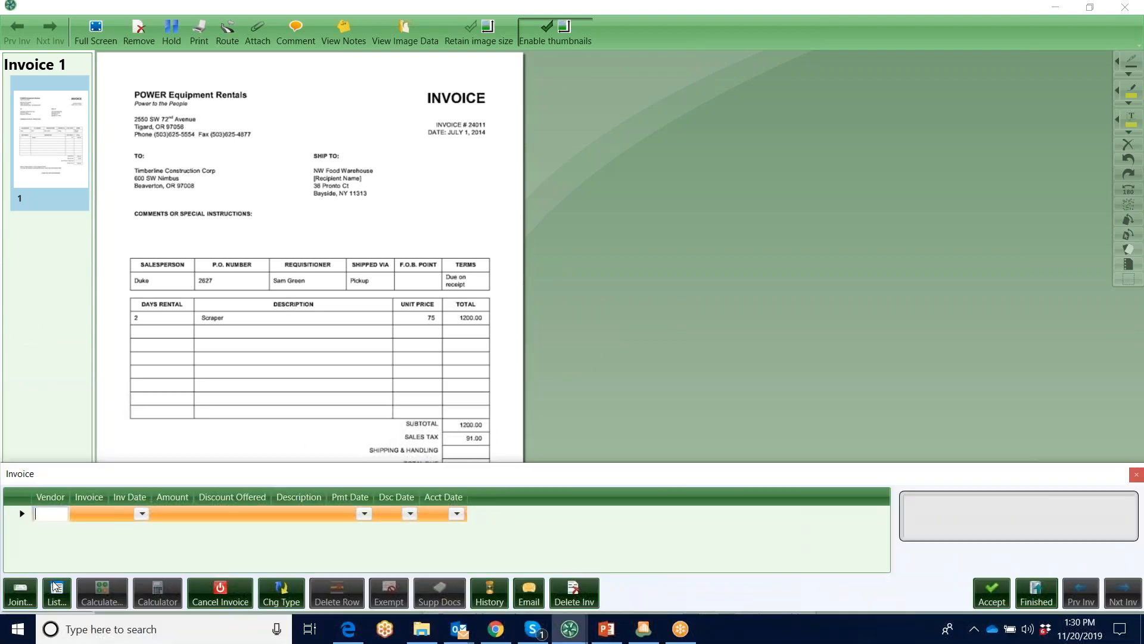
click(53, 516)
click(58, 598)
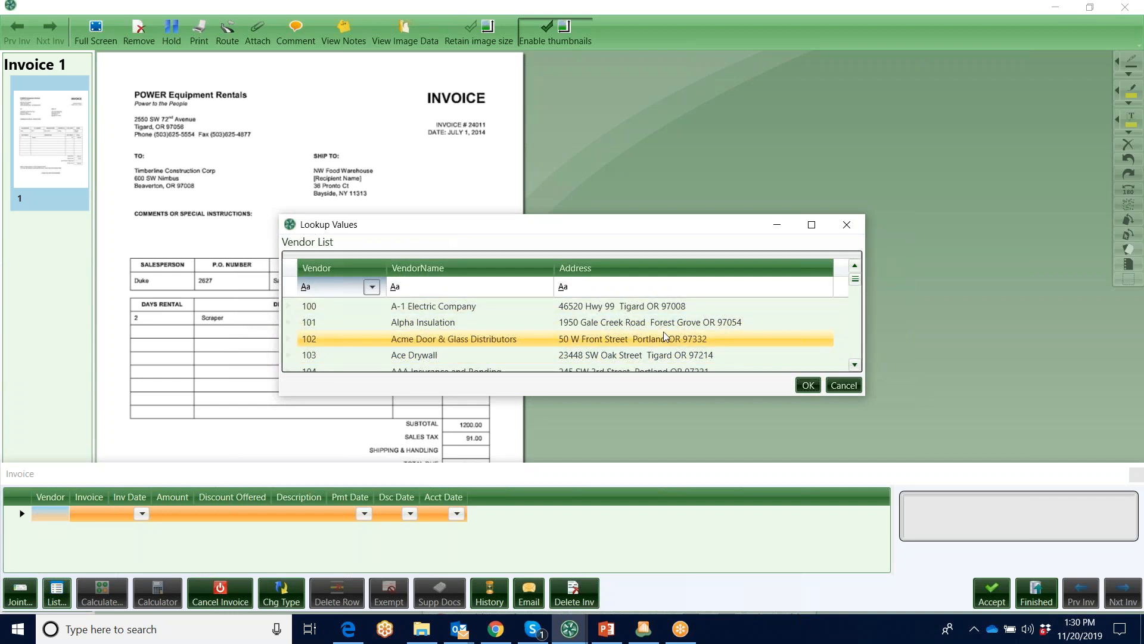
click(418, 286)
text(powe)
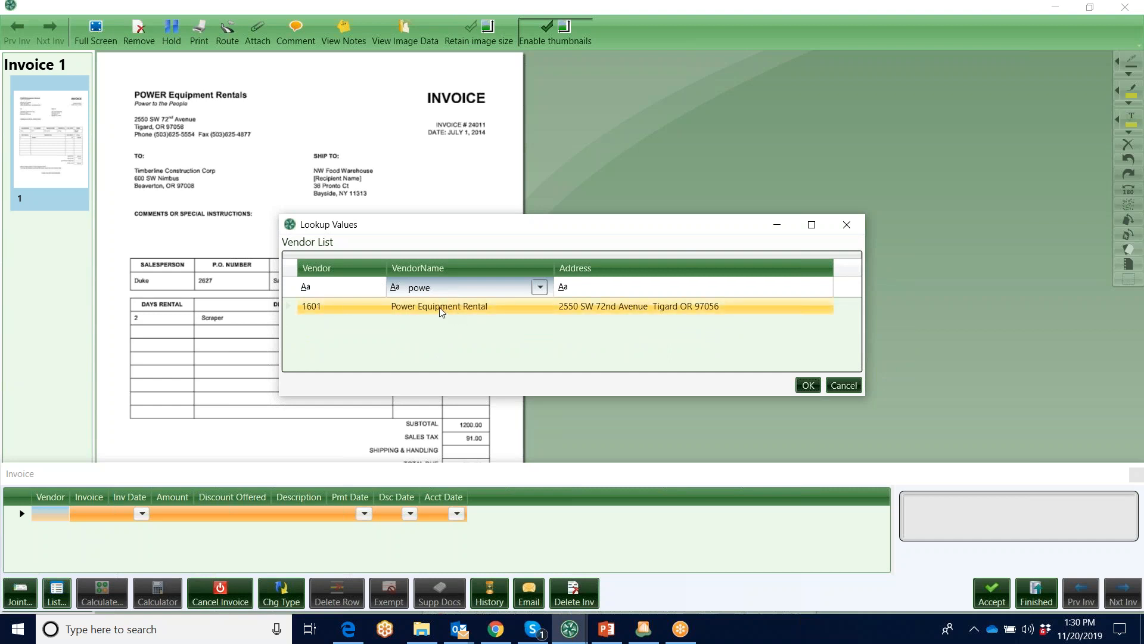
click(439, 308)
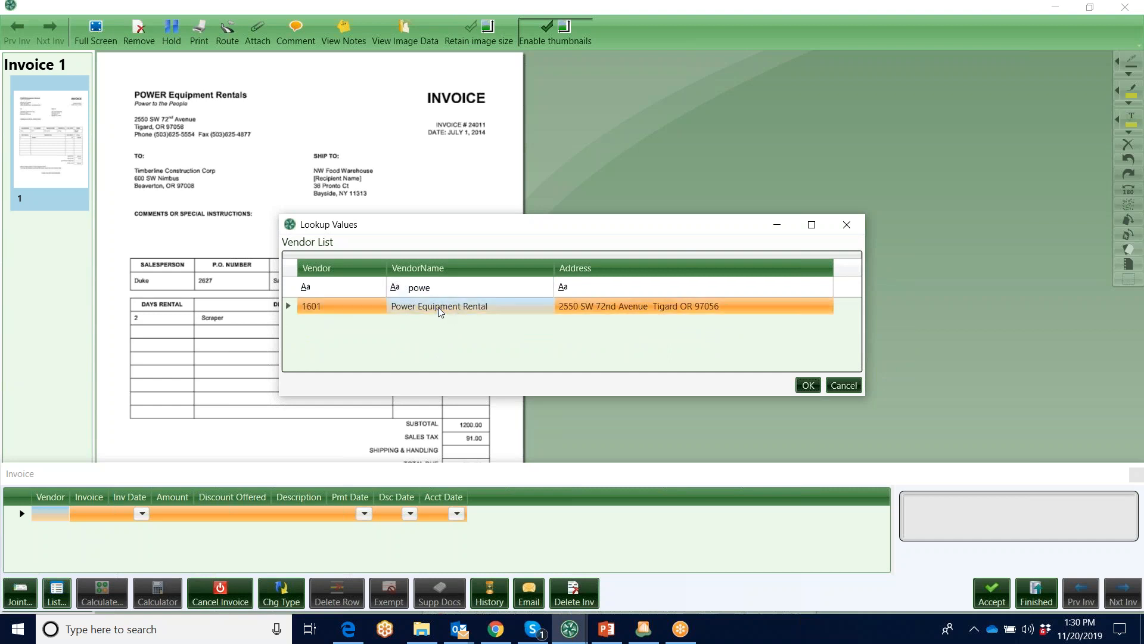
click(812, 386)
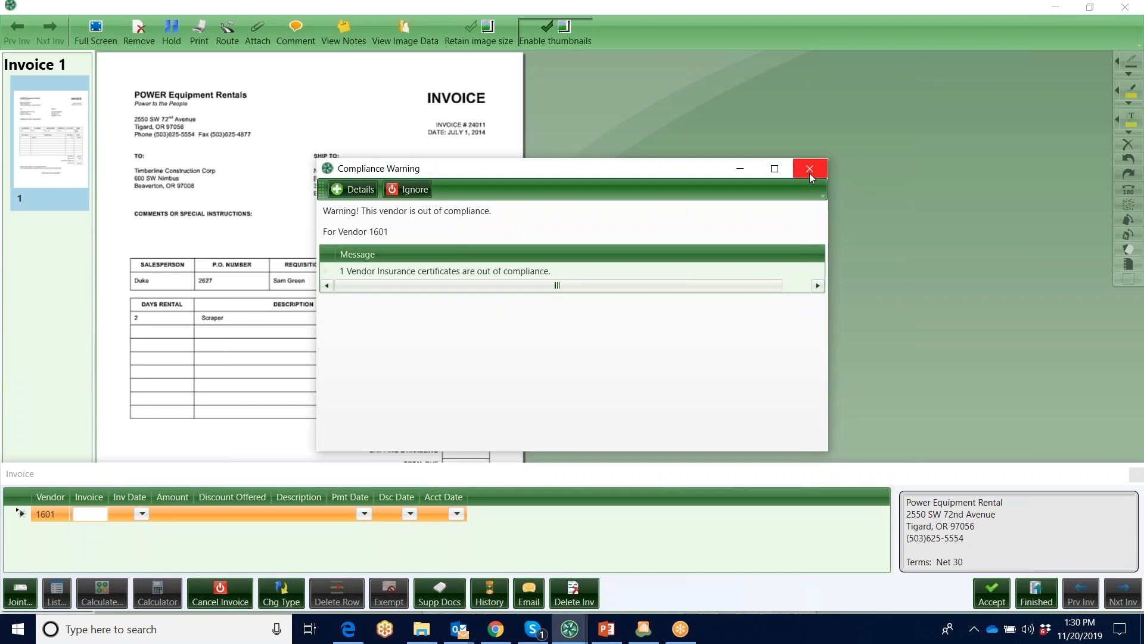
View the details of the vendor's compliance warning and dismiss both compliance windows
click(359, 189)
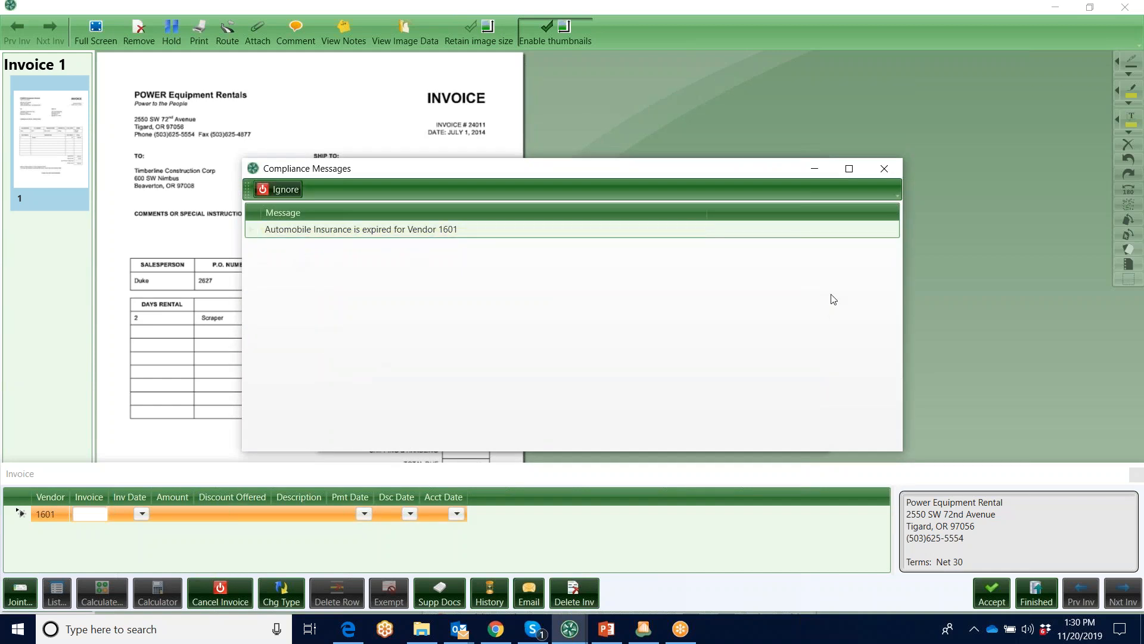
click(885, 169)
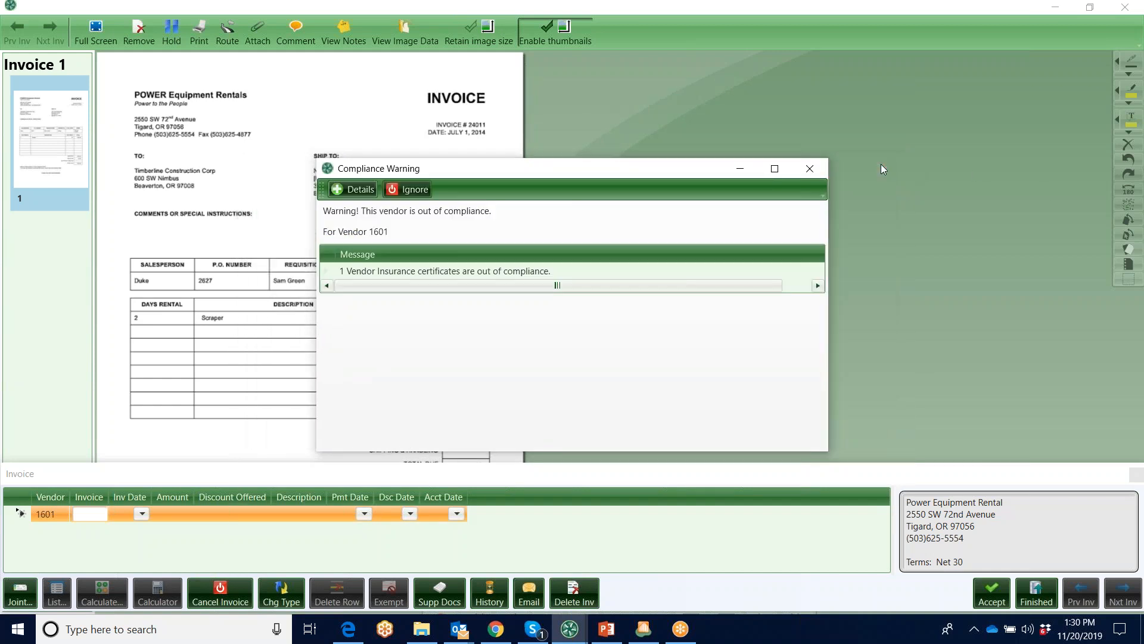
click(818, 171)
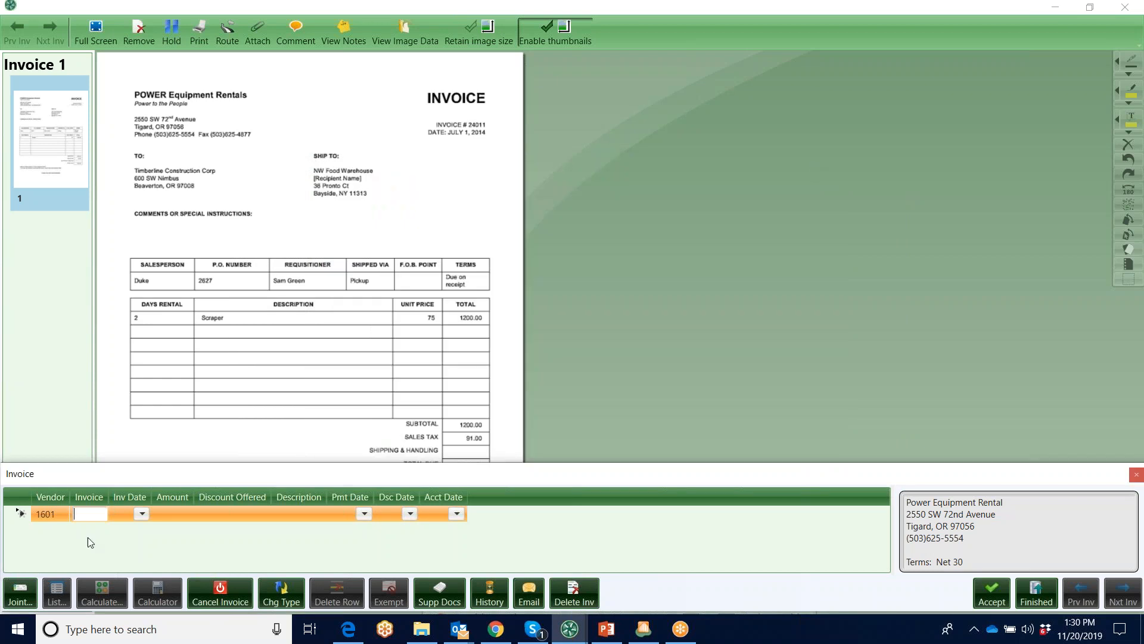
Enter 24011 as the invoice number and close the duplicate invoice warning without choosing an action
text(24011)
key(Tab)
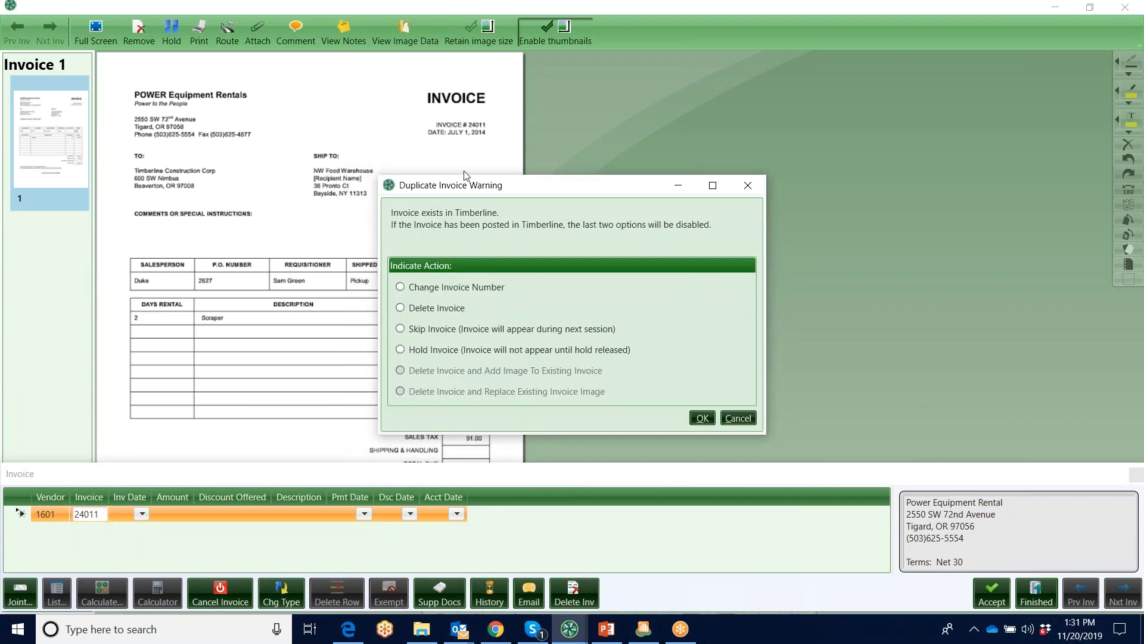
drag(558, 190, 697, 189)
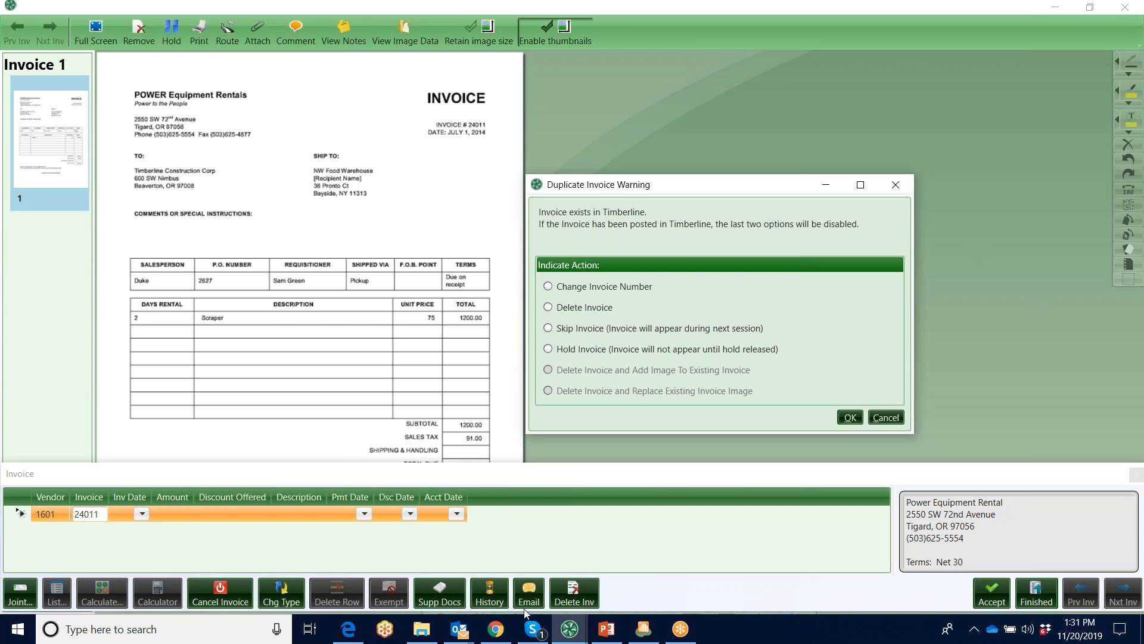
click(898, 186)
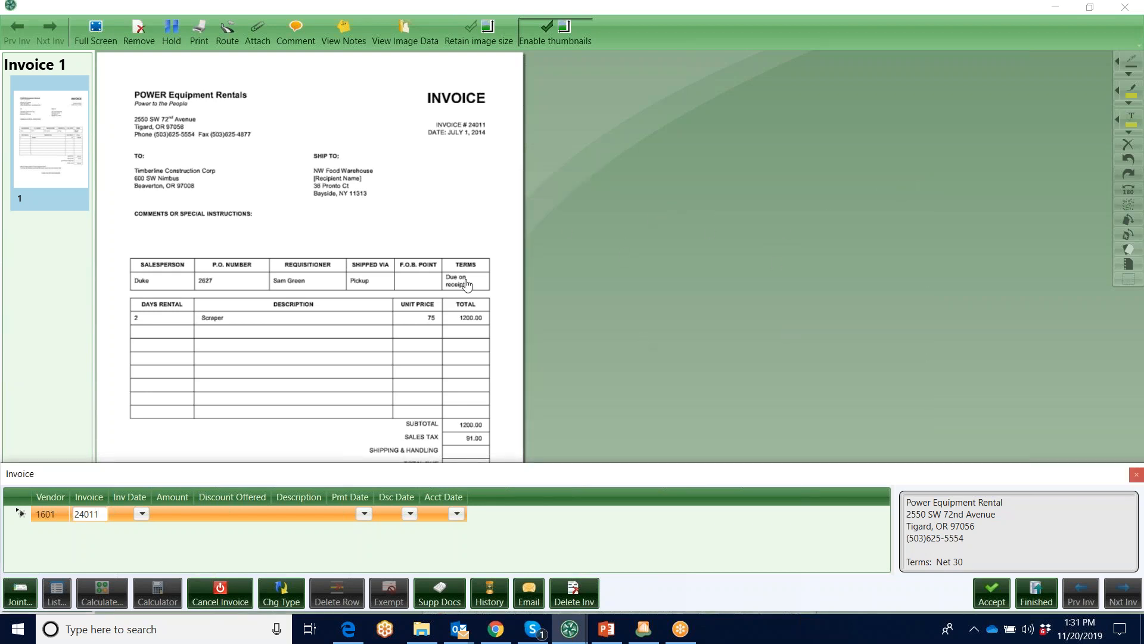
Open the vendor's invoice history full screen, filter the invoice numbers by 24 and select invoice 24011
click(490, 593)
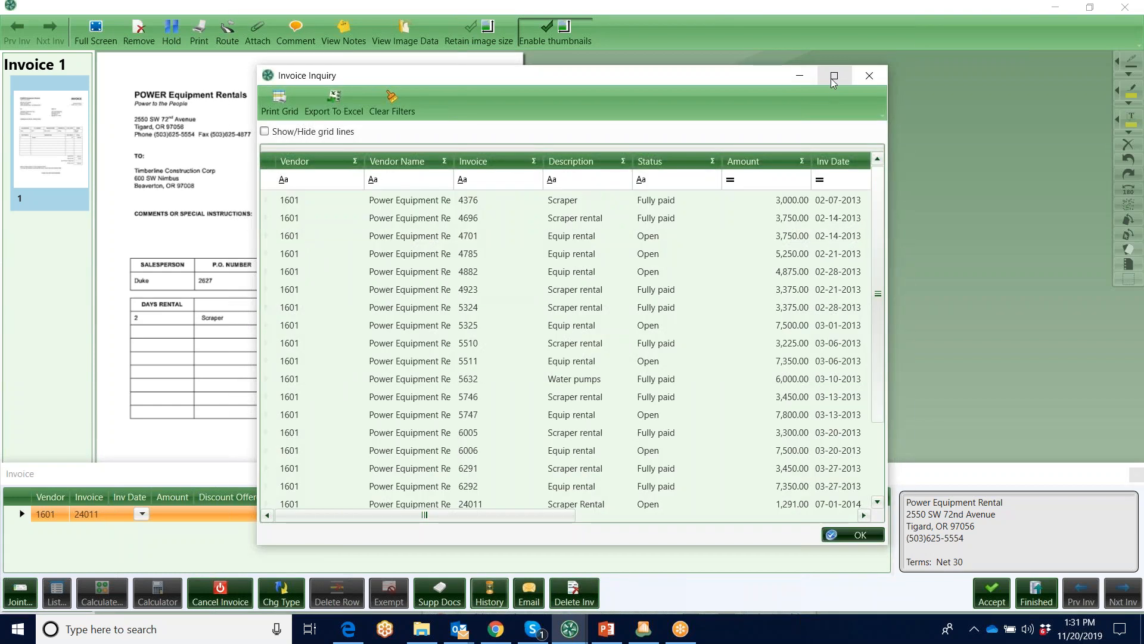
click(835, 77)
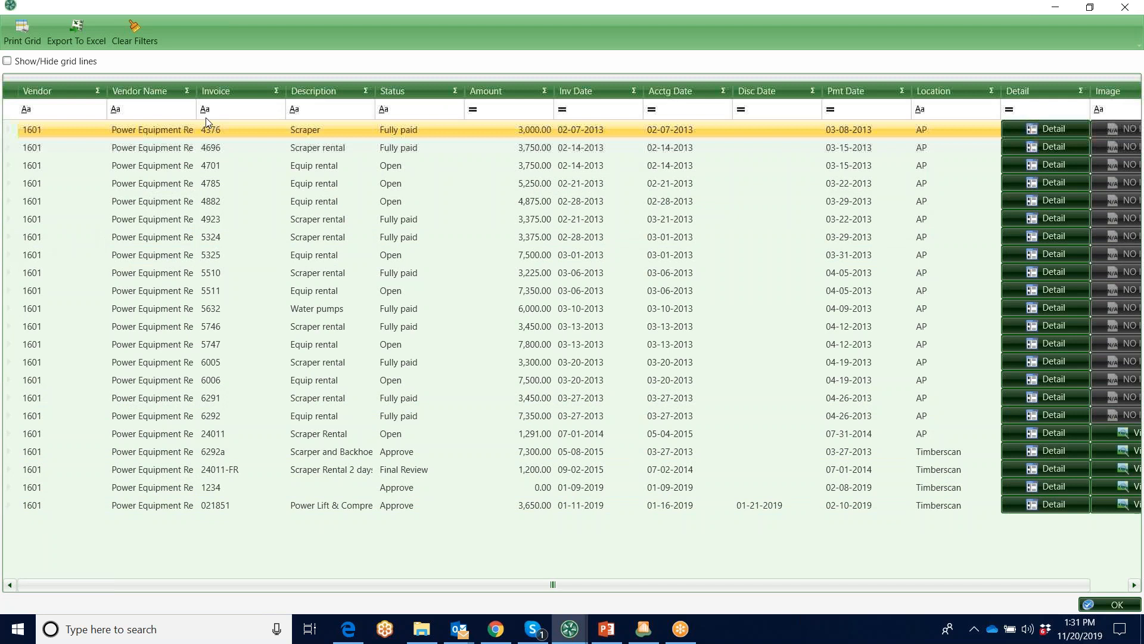
click(231, 104)
text(24)
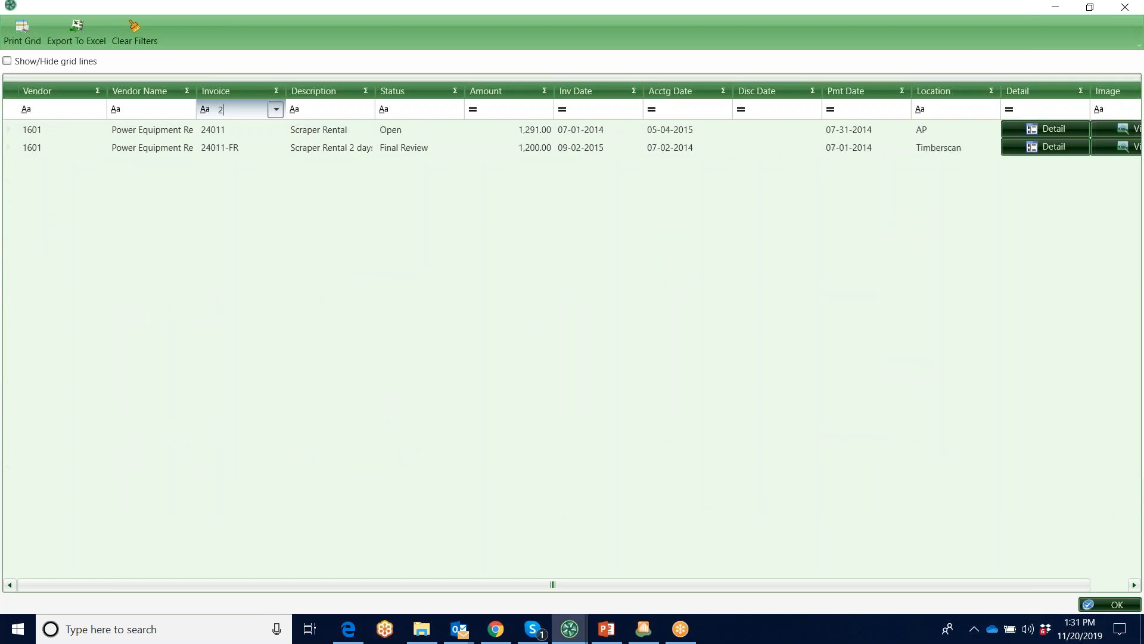
click(162, 135)
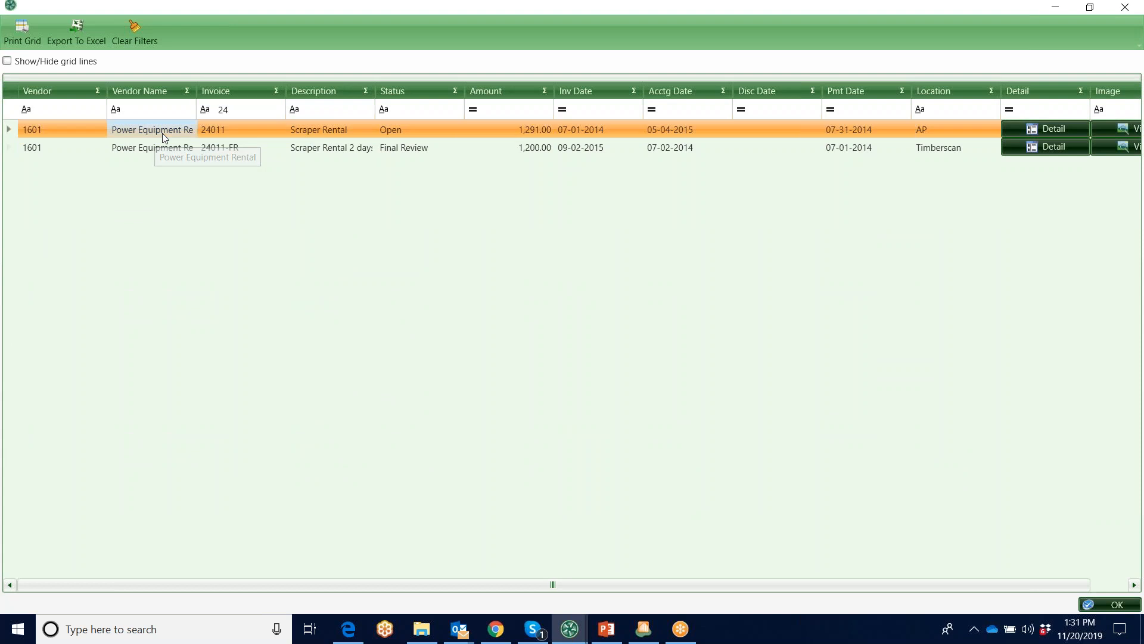
drag(722, 593, 891, 592)
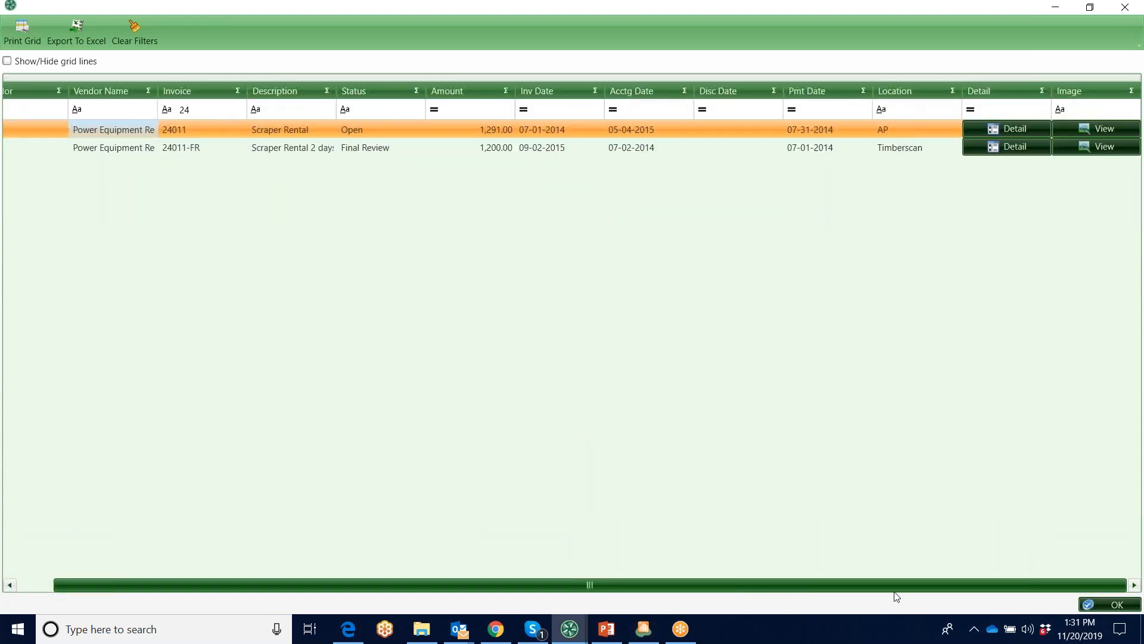
Examine the commitment, job, cost code and category in the detail of invoice 24011, and close the detail
click(1016, 130)
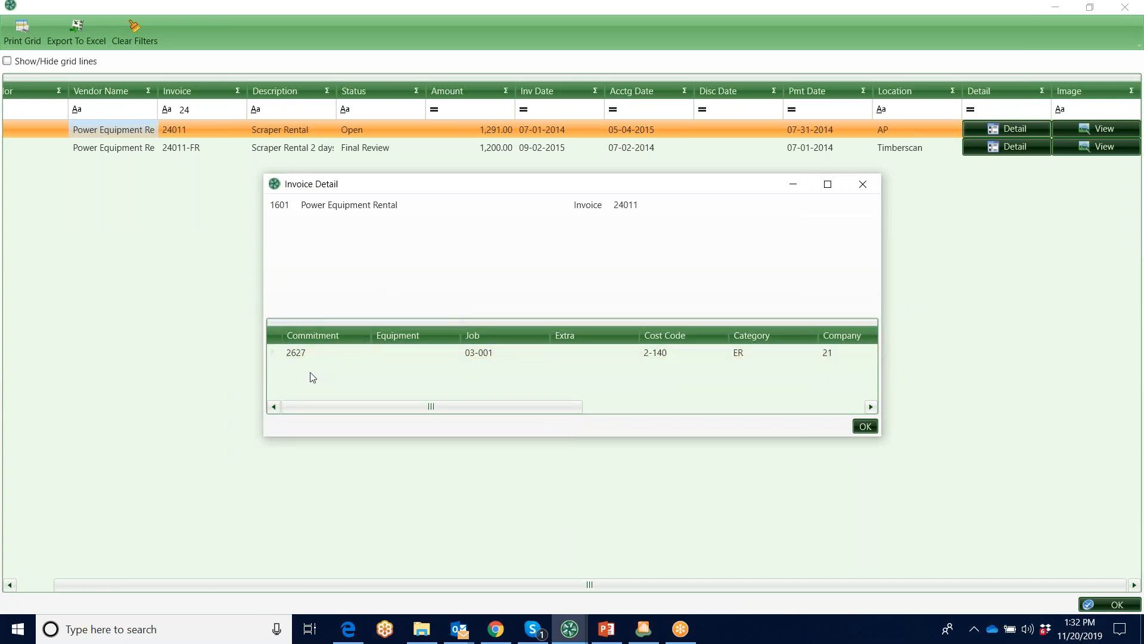
mouse_move(308, 352)
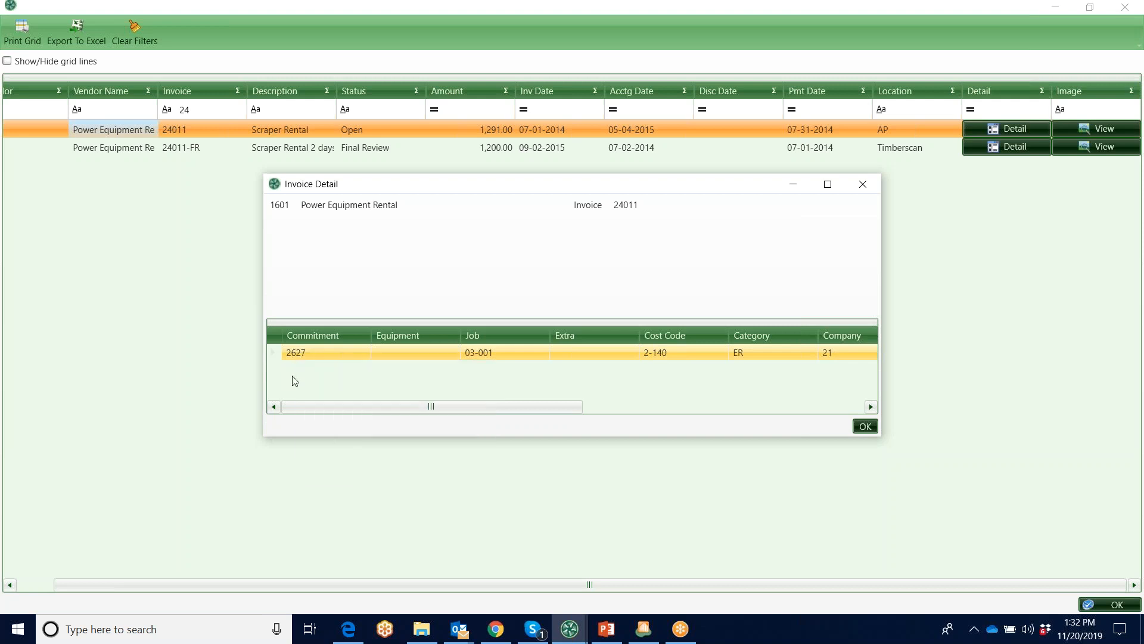
mouse_move(480, 351)
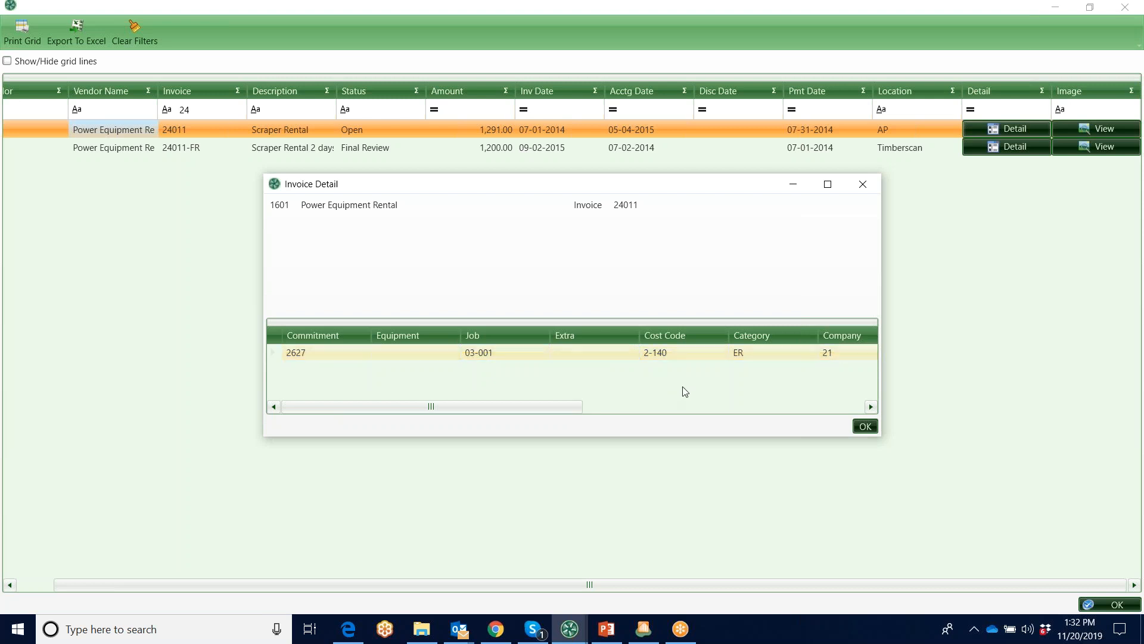
mouse_move(675, 356)
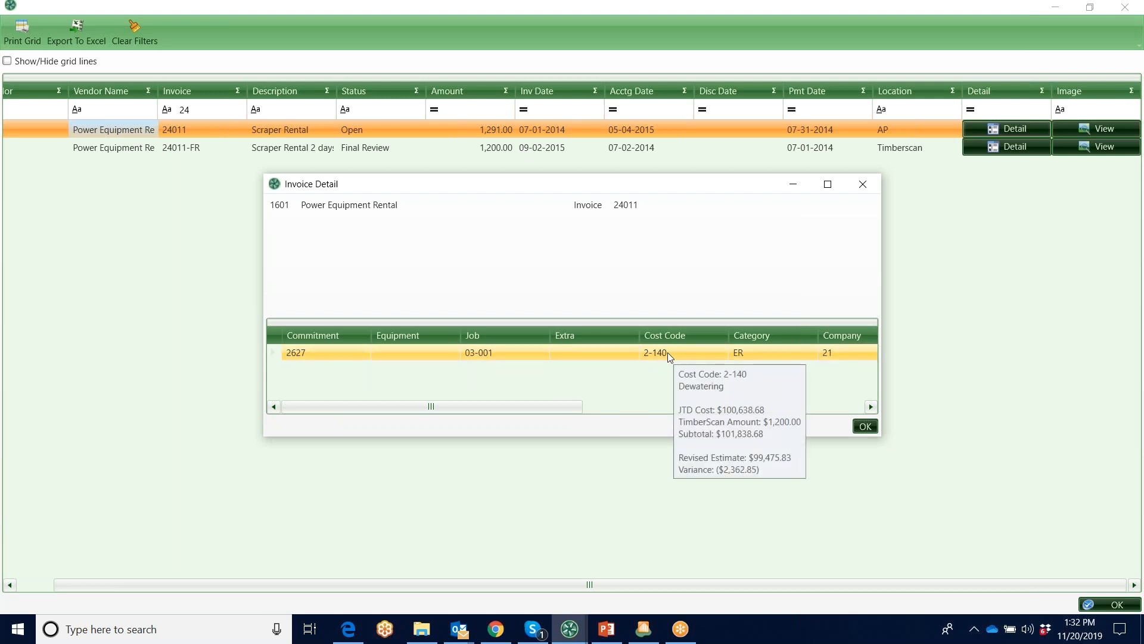
mouse_move(764, 354)
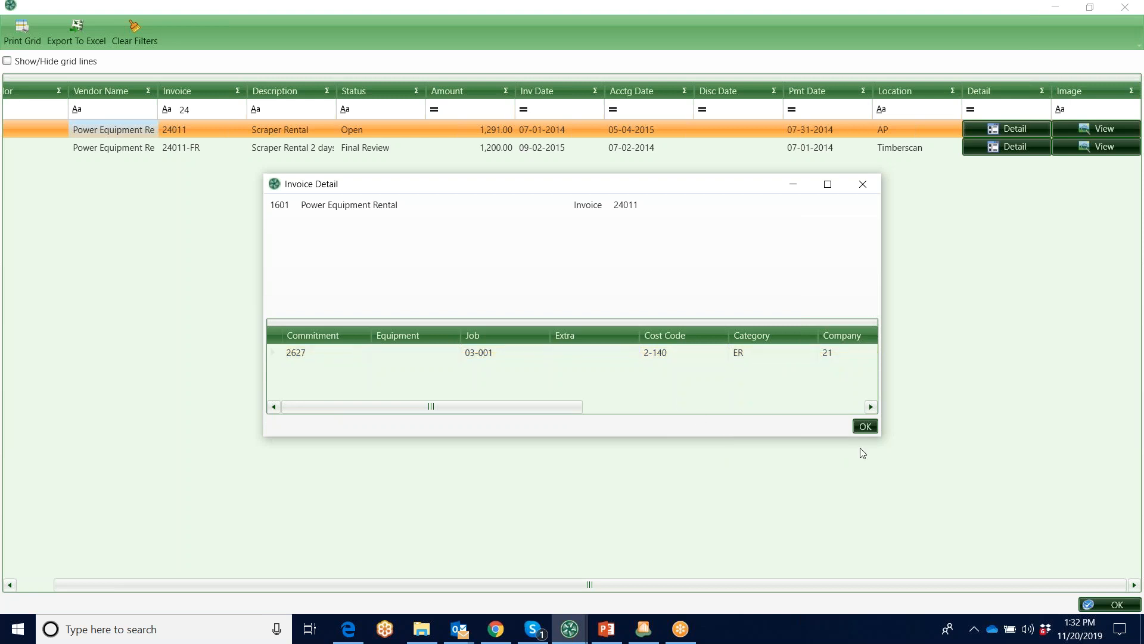
click(867, 427)
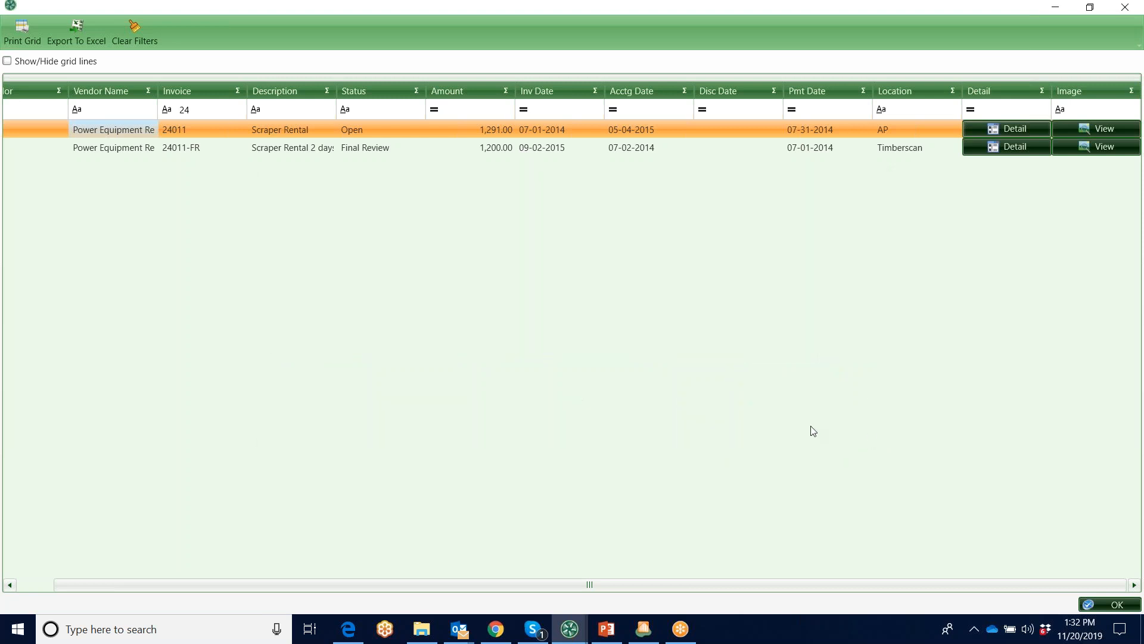
View the images of invoice 24011 full screen, including its approval page, purchase order and check
click(1102, 129)
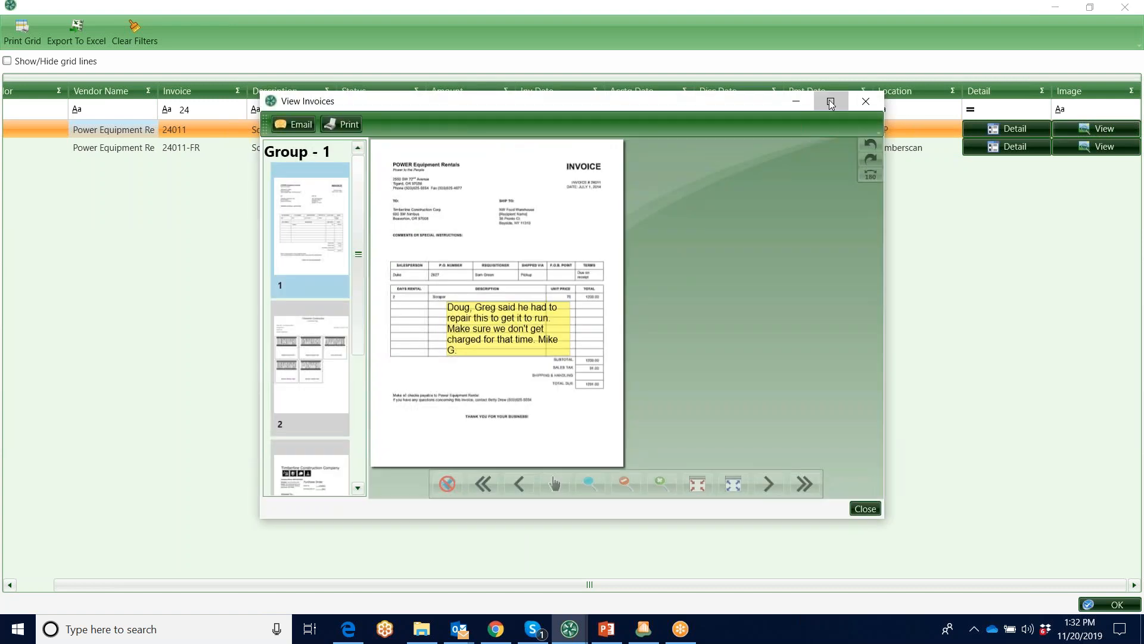
click(831, 102)
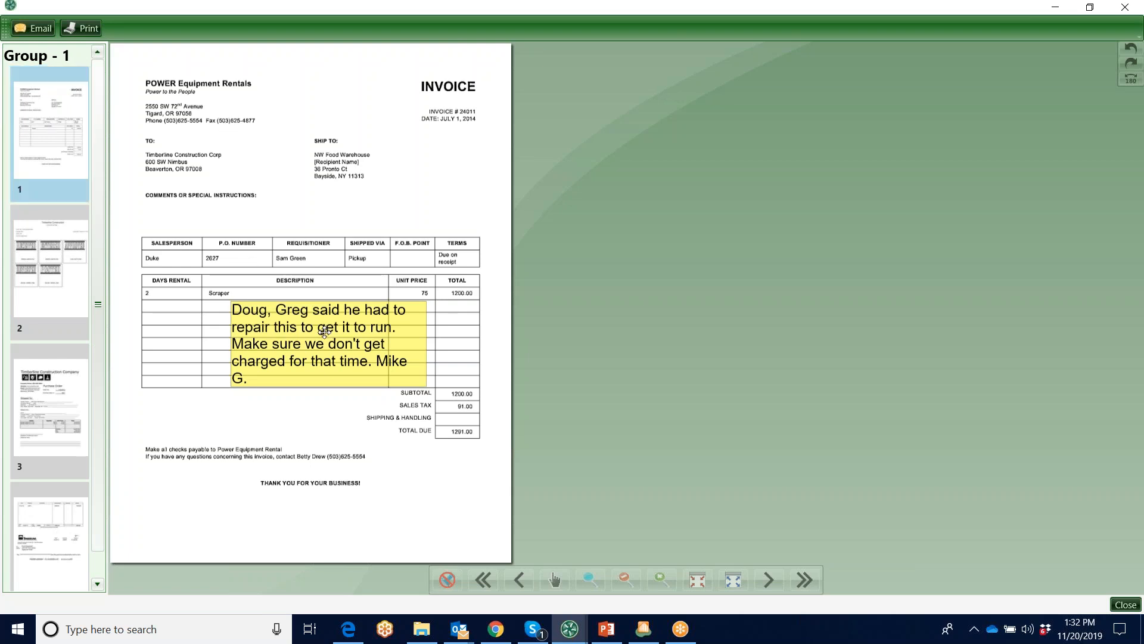
click(54, 255)
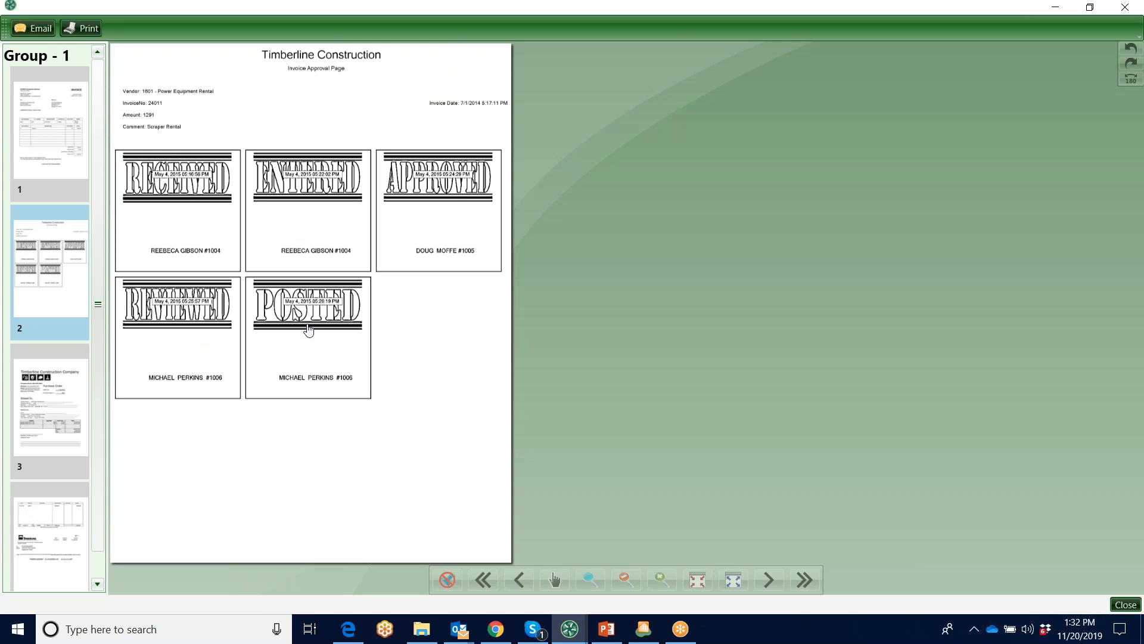
click(70, 389)
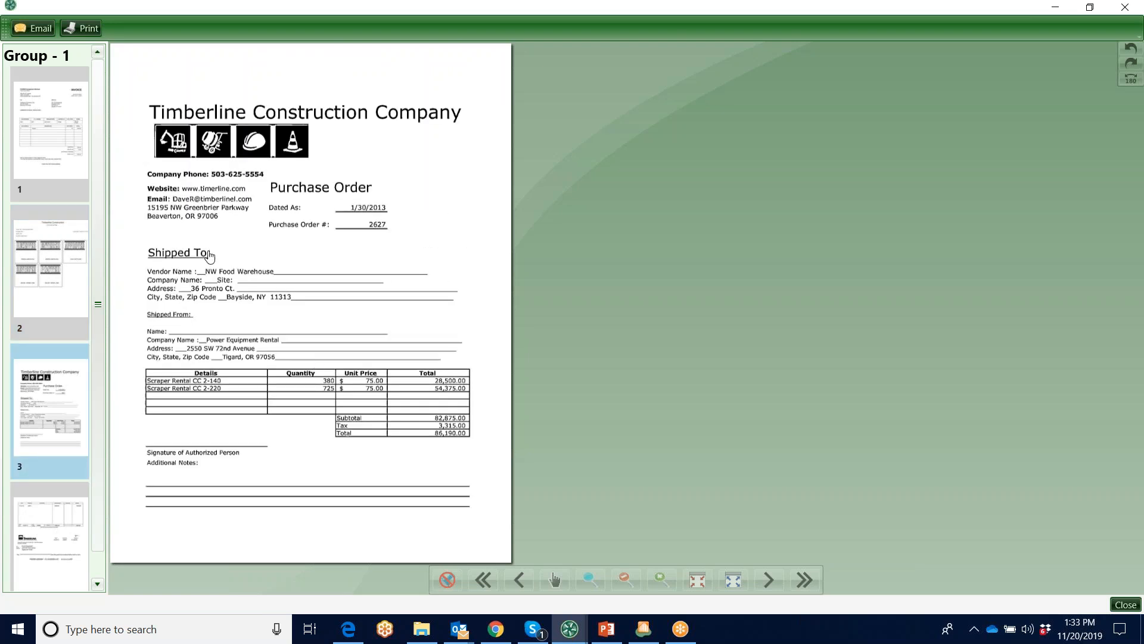
click(51, 536)
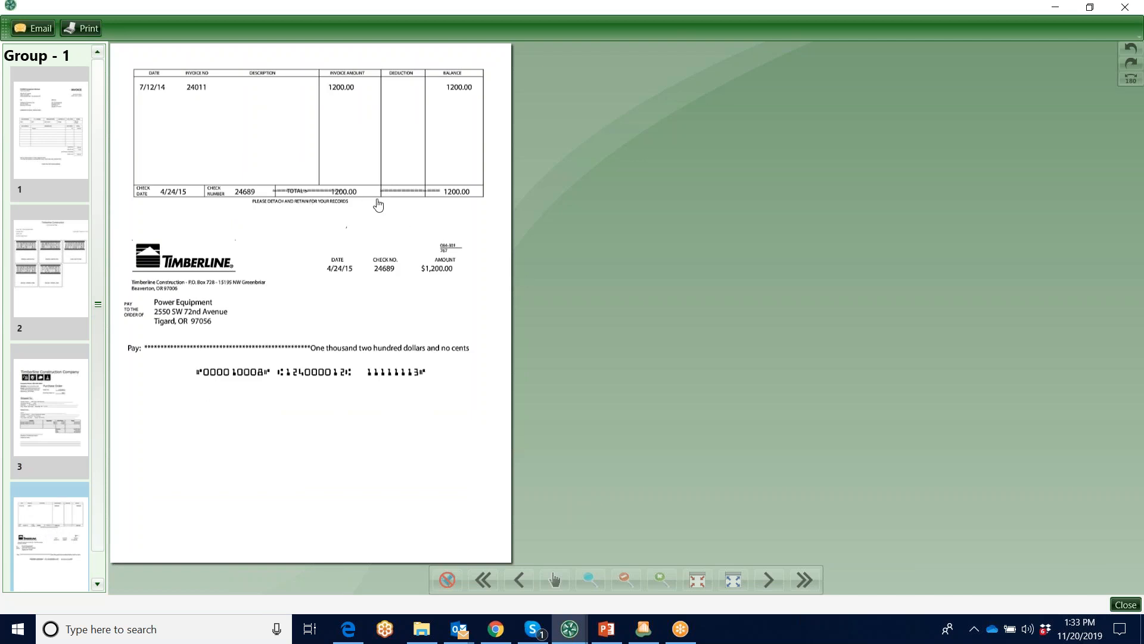
Start an email of the invoice images with annotations, look at the recipient contact list and discard the message
click(34, 30)
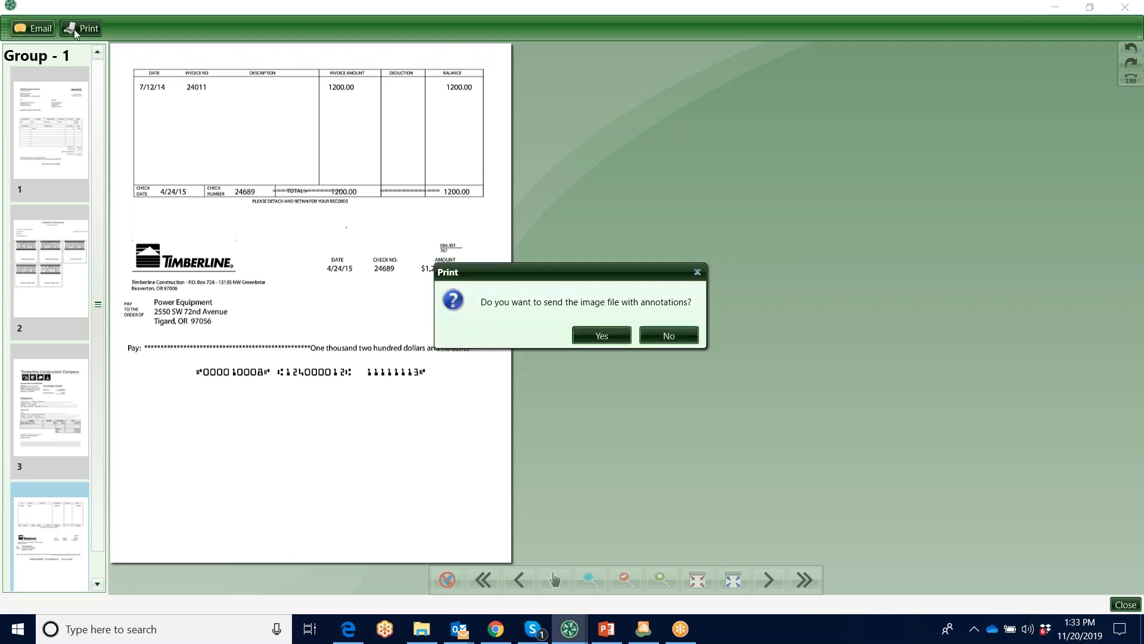
click(599, 334)
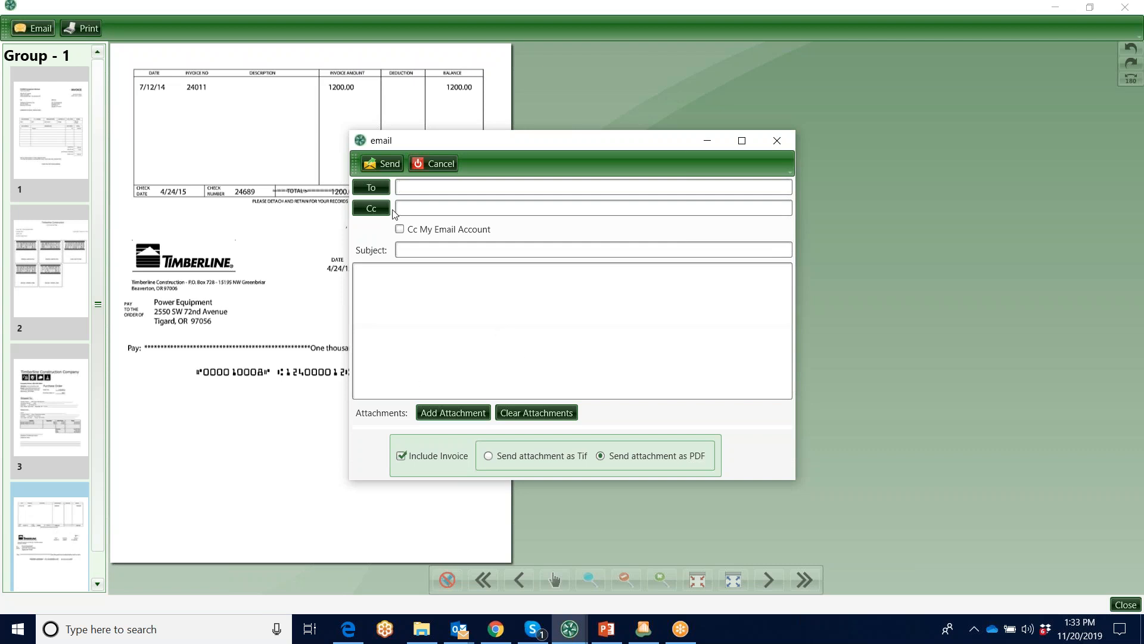
click(371, 187)
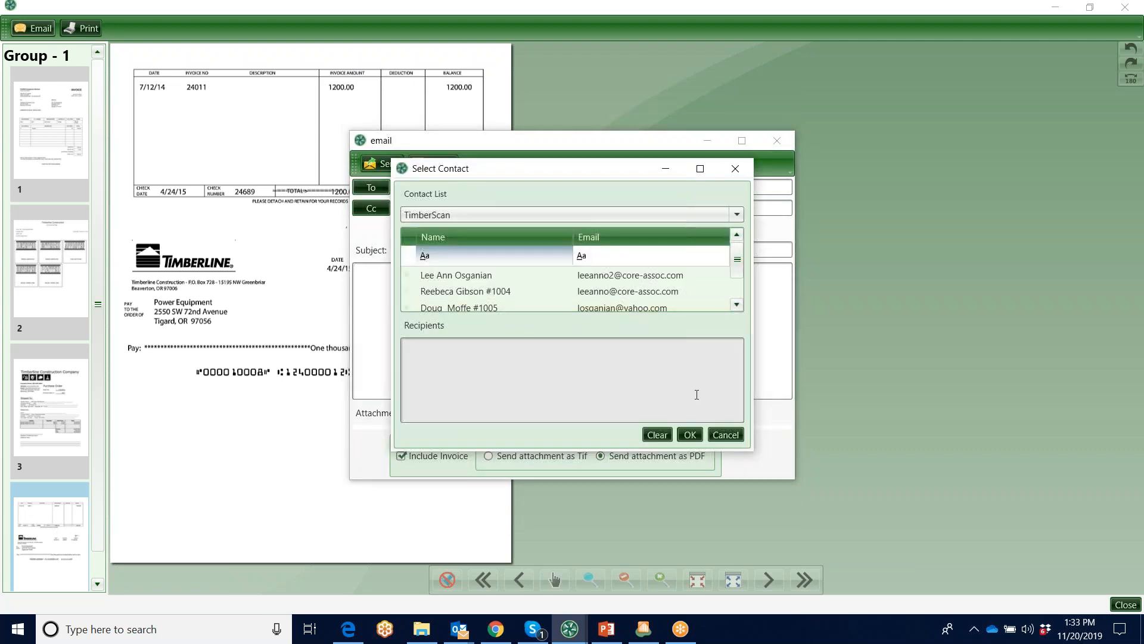
click(725, 437)
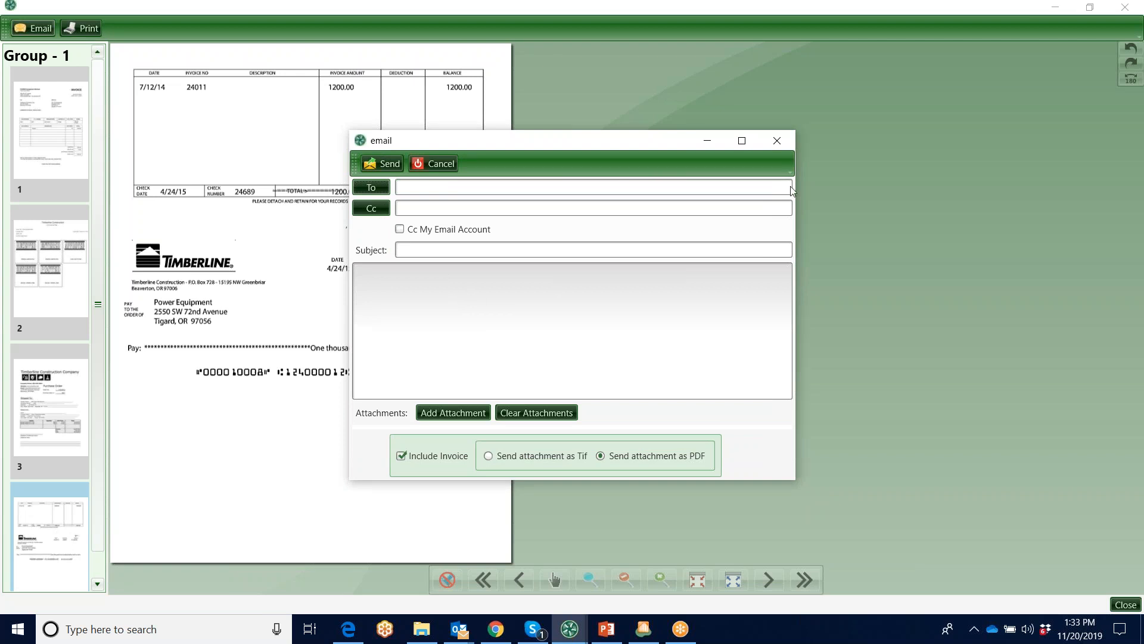
click(778, 140)
Close the image viewer and invoice history, and view the comment entry for the current invoice without adding one
click(1124, 9)
click(1123, 8)
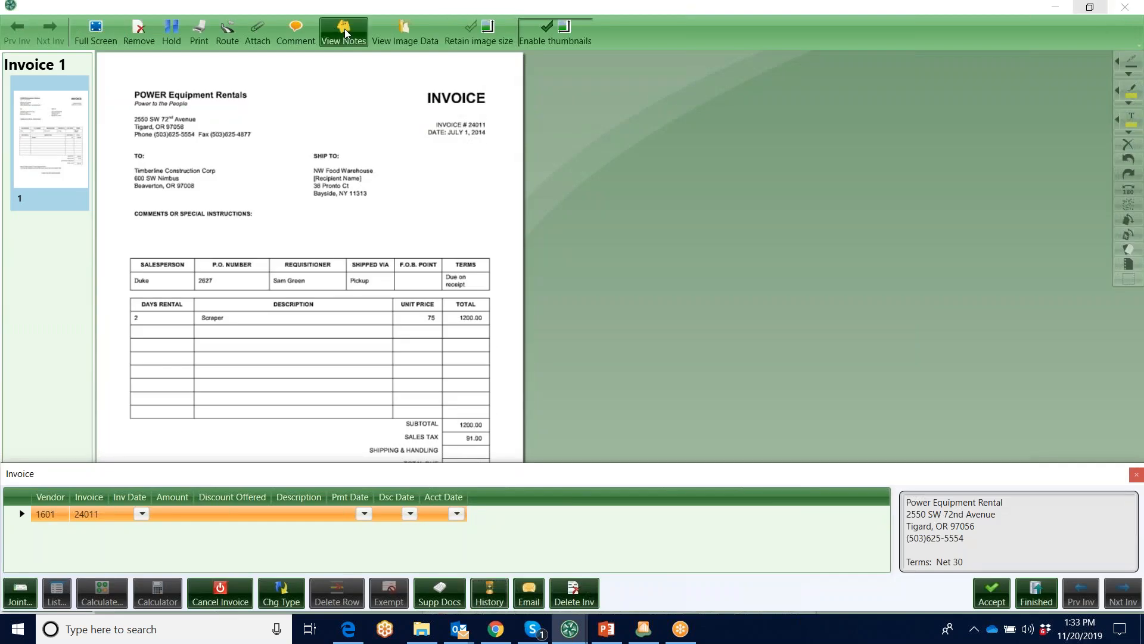
click(295, 33)
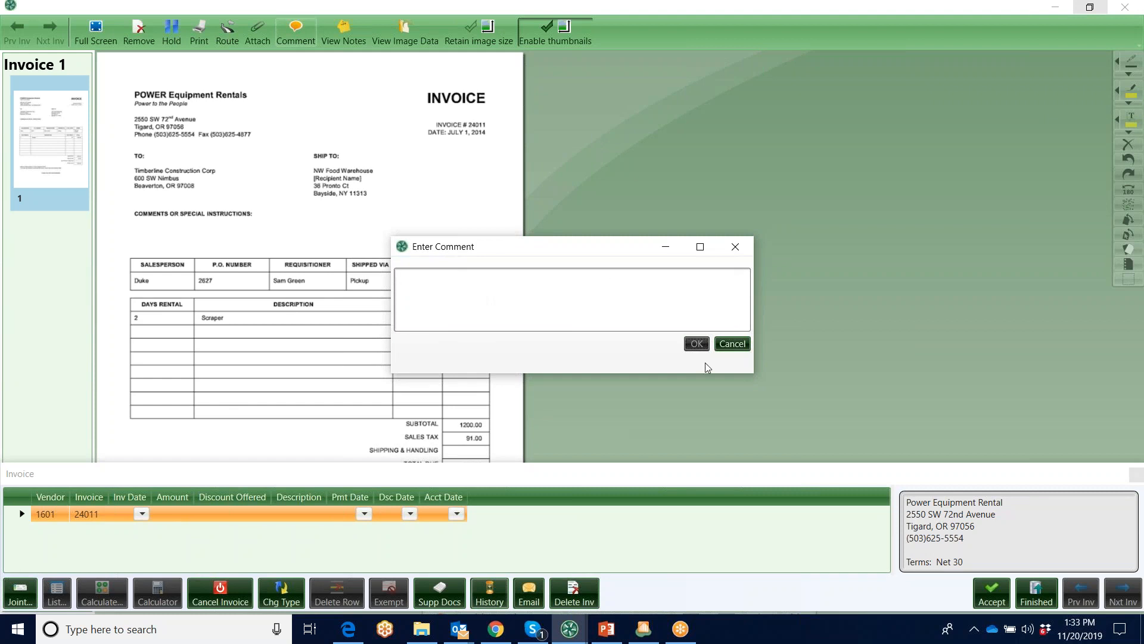
click(731, 344)
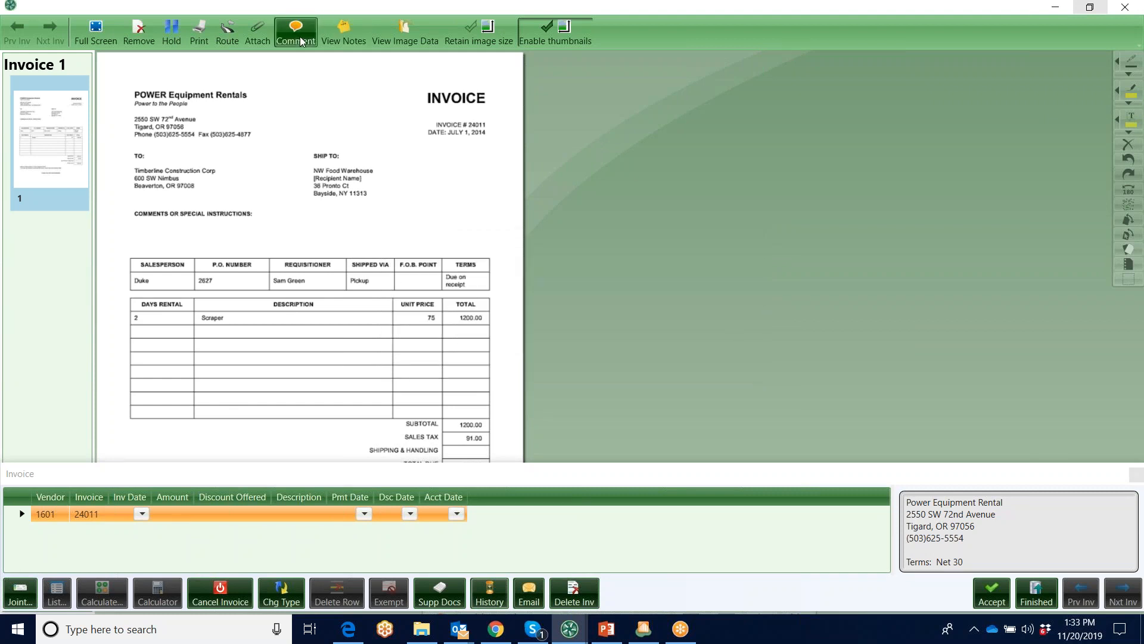
View the processing log in the current invoice's notes and close the notes
click(343, 33)
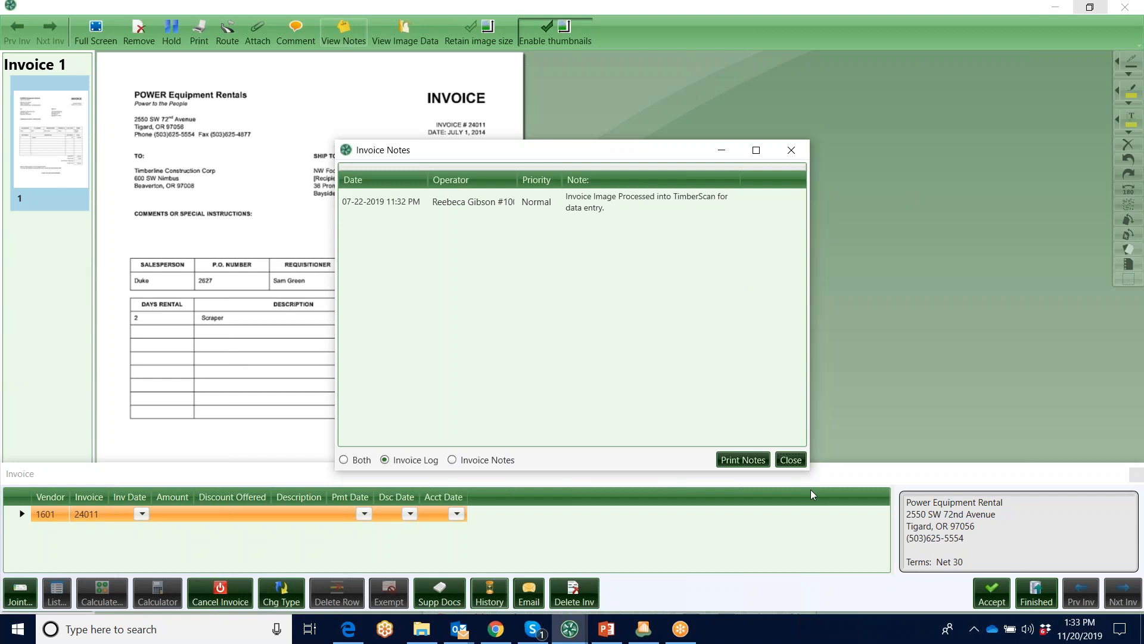
click(793, 463)
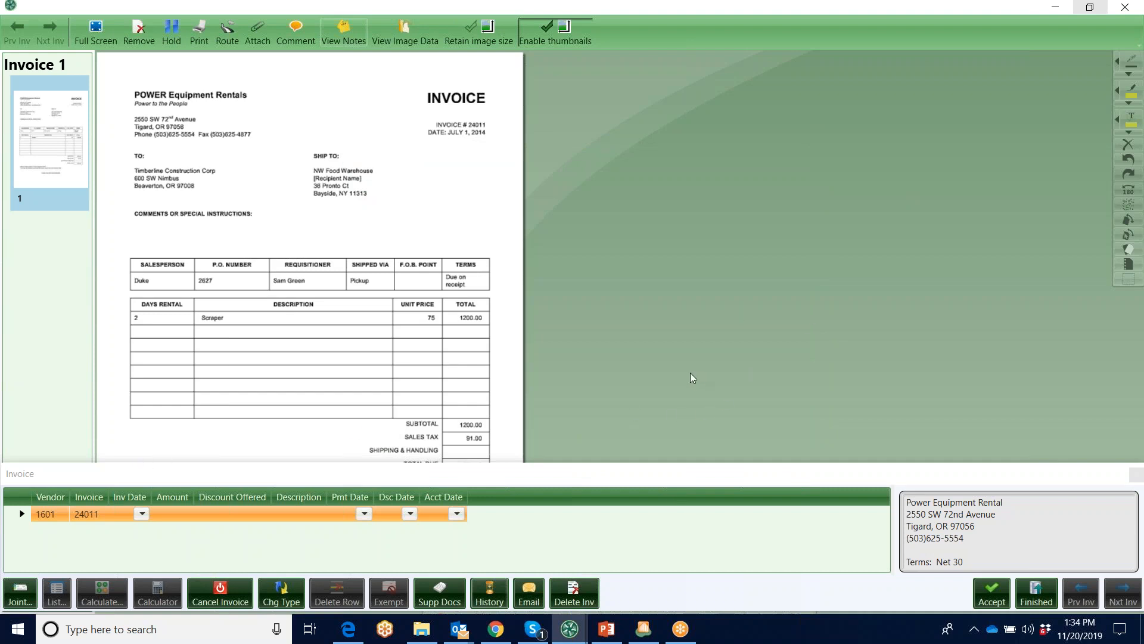
Change the current invoice's number to 24011-1
click(99, 516)
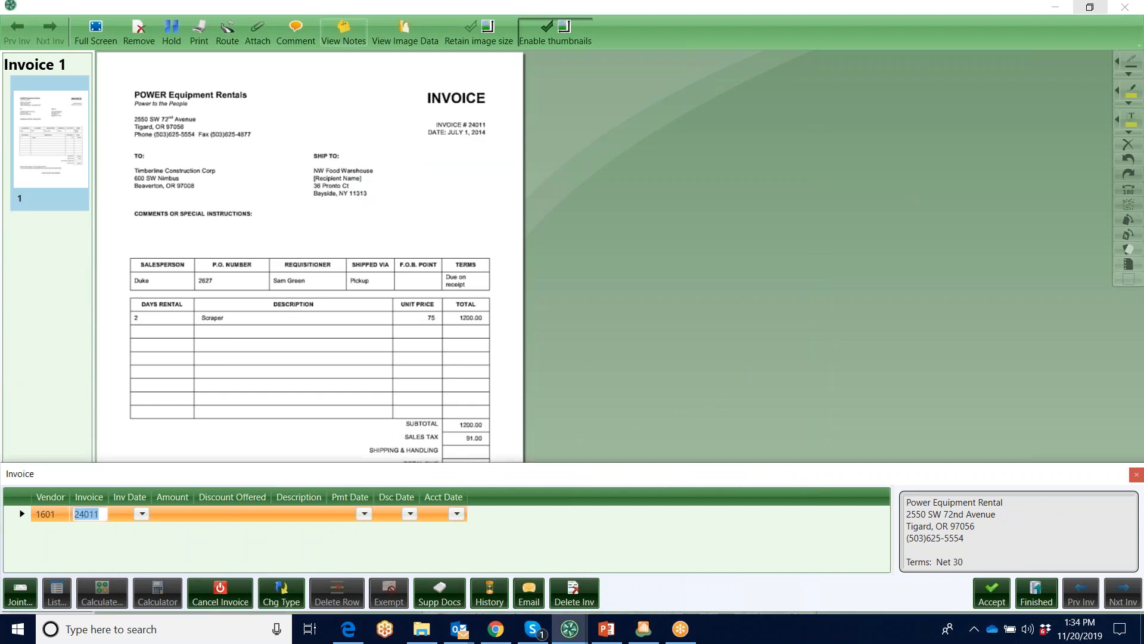
click(102, 519)
text(-1)
key(Tab)
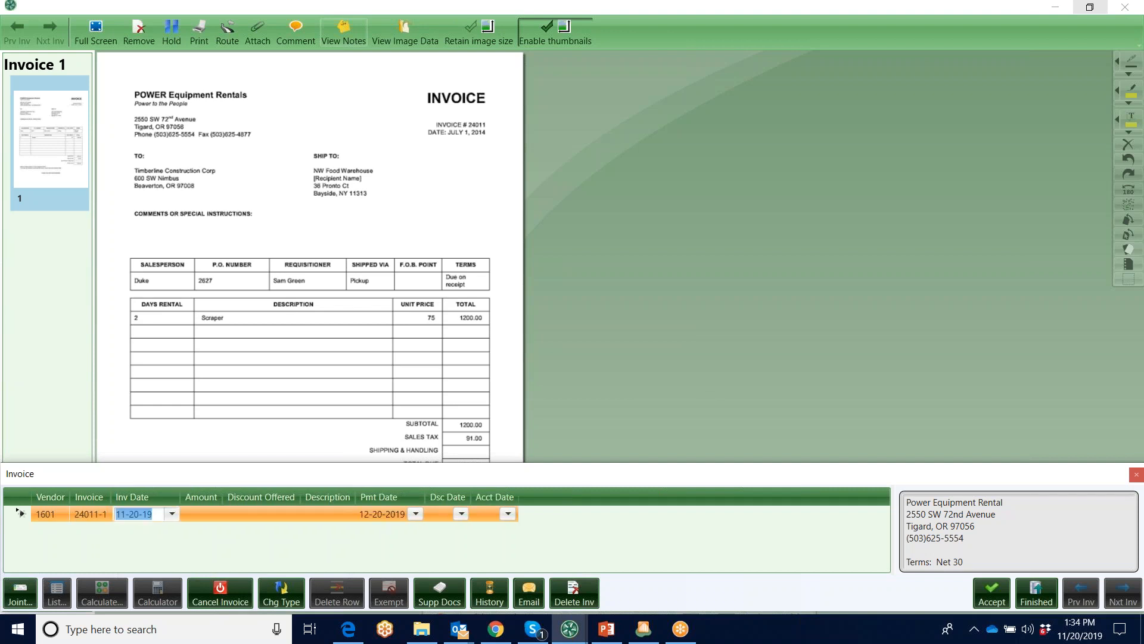
Enter an invoice amount of 1200, keep the default dates and move on to the distribution line
key(Tab)
text(1200)
key(Tab)
key(Tab)
key(Tab)
key(Tab)
key(Tab)
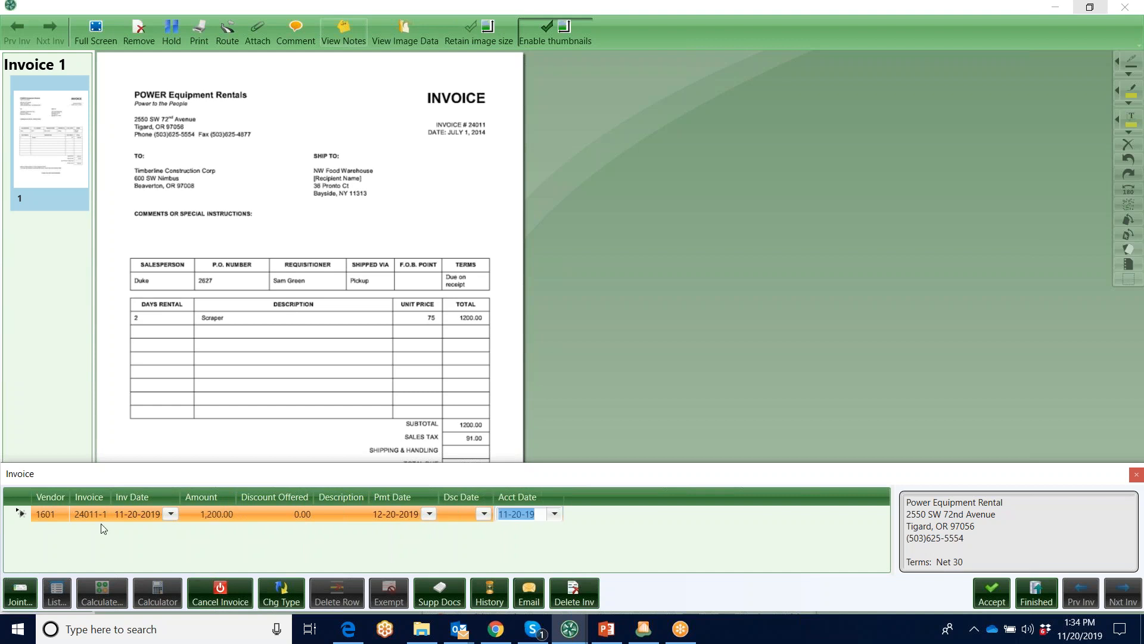
key(Tab)
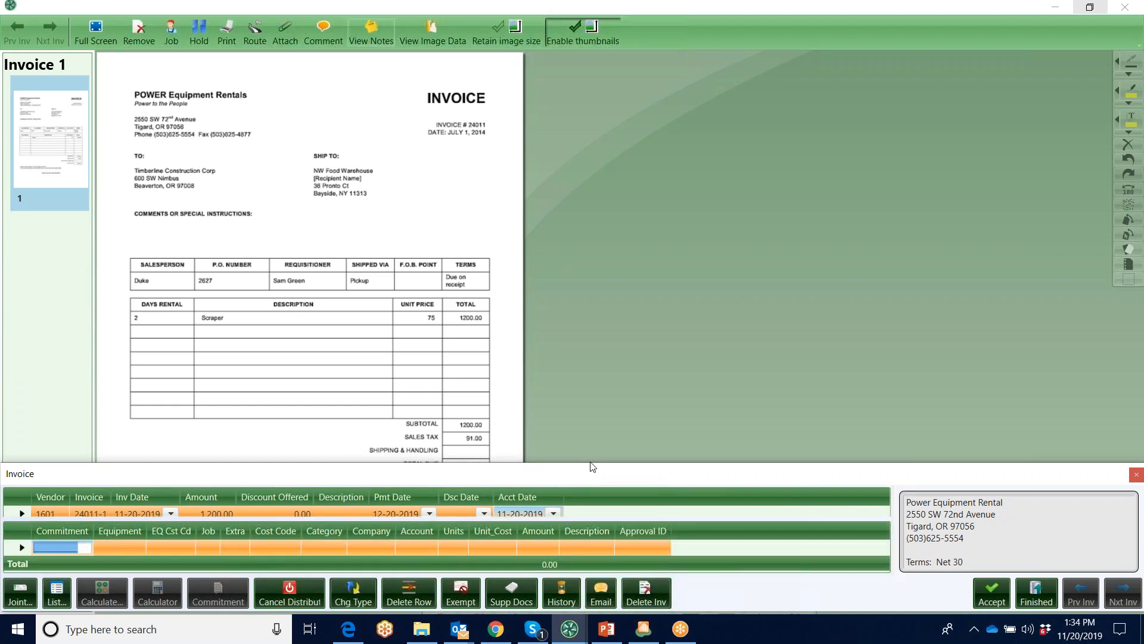
Enlarge the entry area and look up commitment 2627, Equipment Rental, for the distribution line
drag(591, 466, 591, 435)
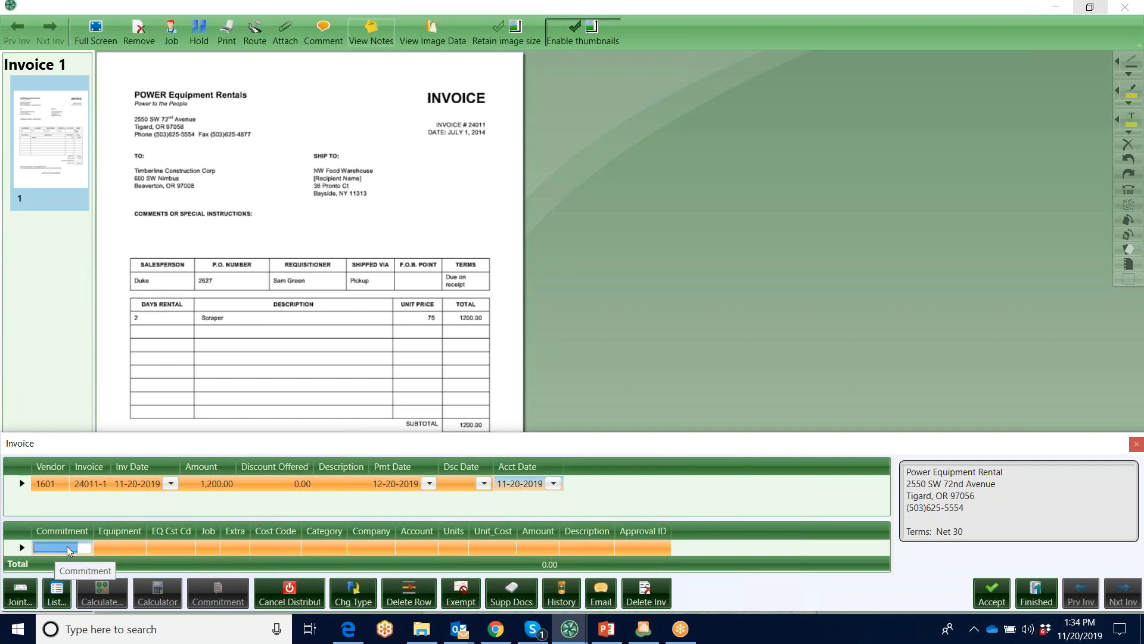
click(58, 596)
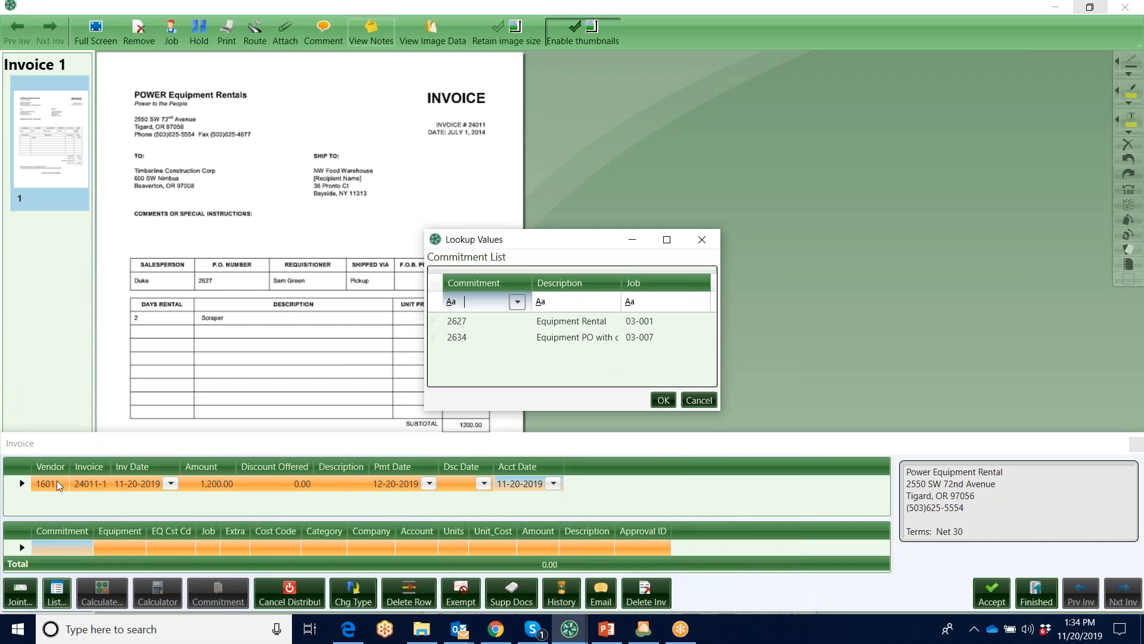
click(469, 324)
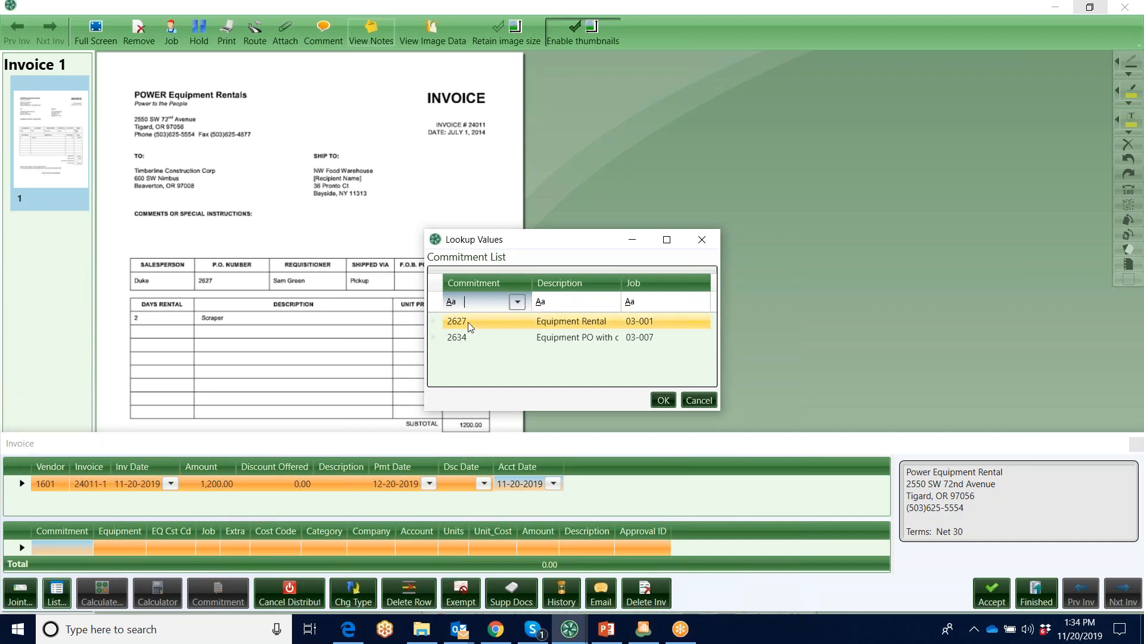
click(552, 317)
click(664, 400)
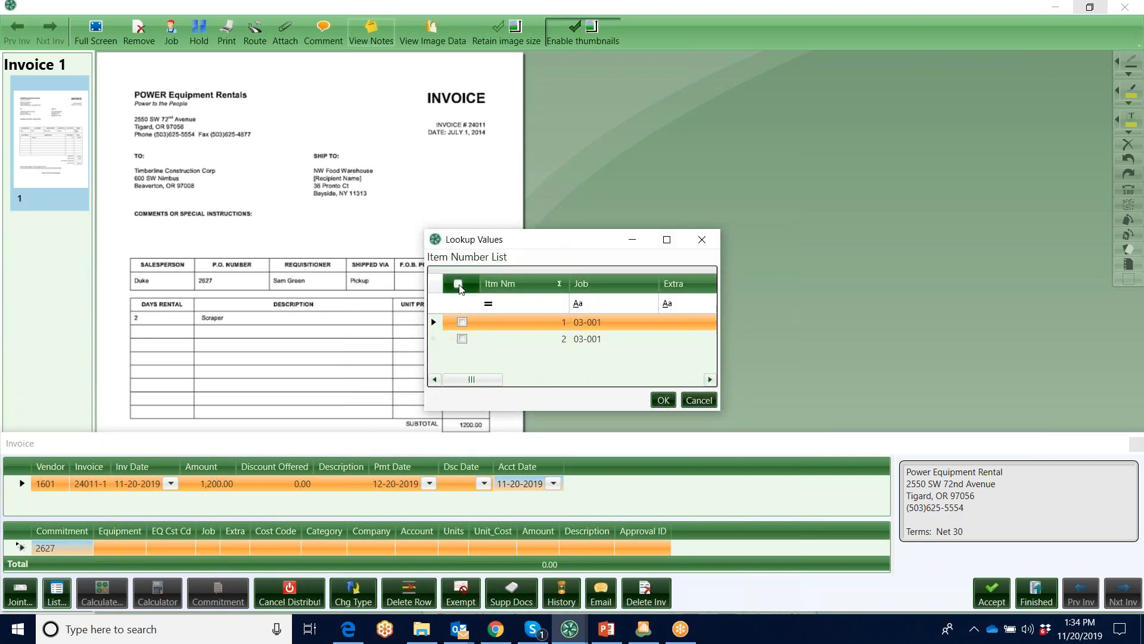
Pick item 1 of the commitment to code the distribution line, and dismiss the compliance warning
click(463, 322)
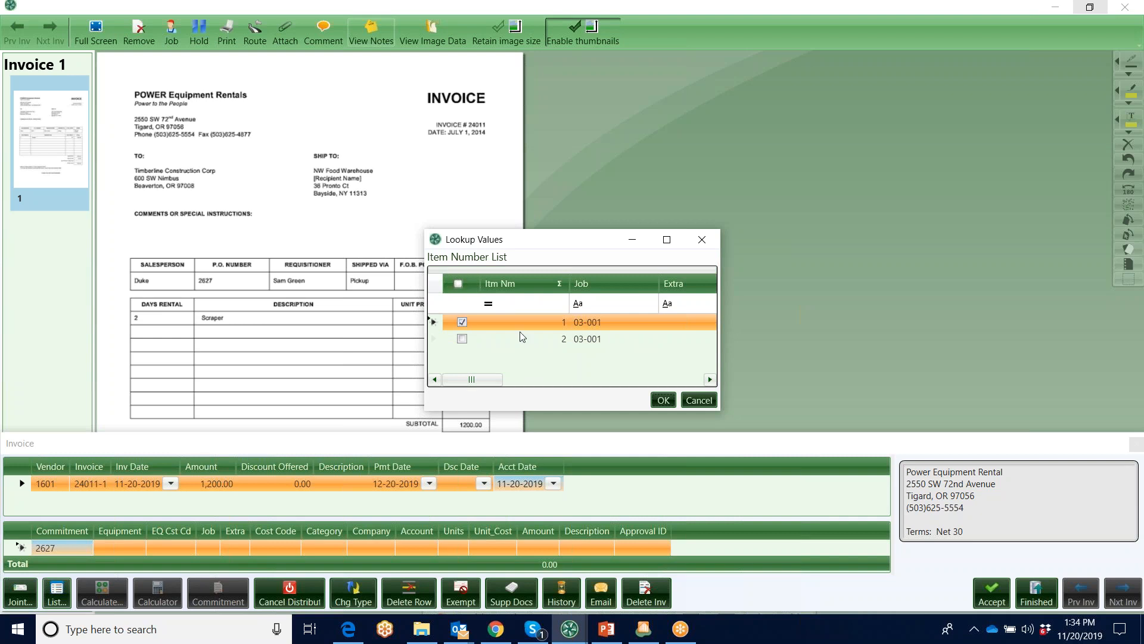
click(665, 401)
click(664, 399)
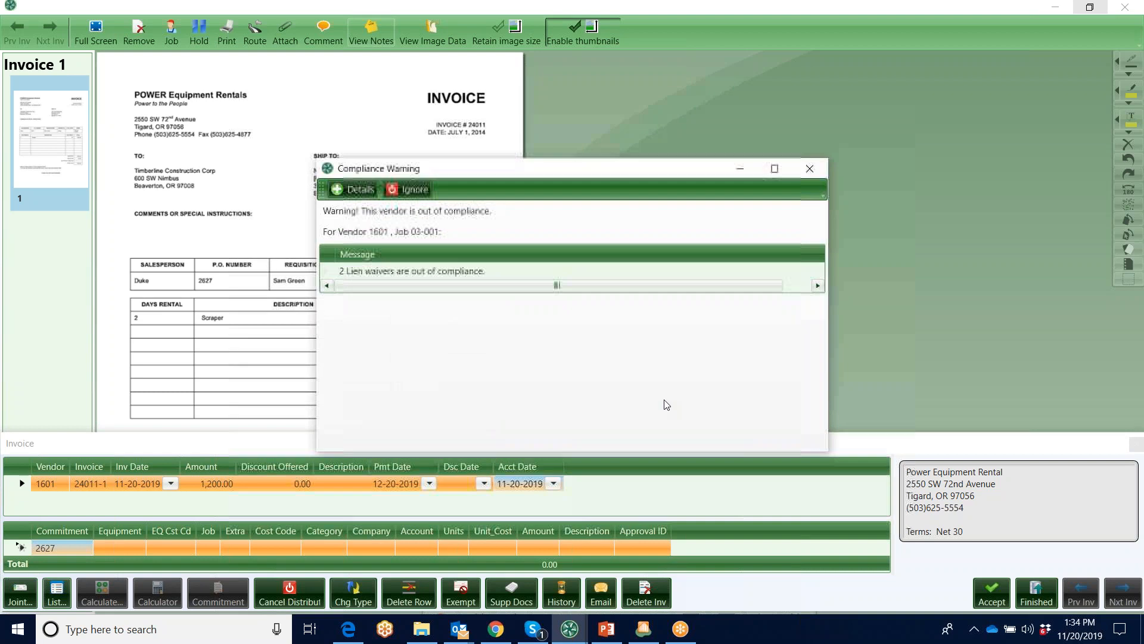
click(811, 172)
click(804, 170)
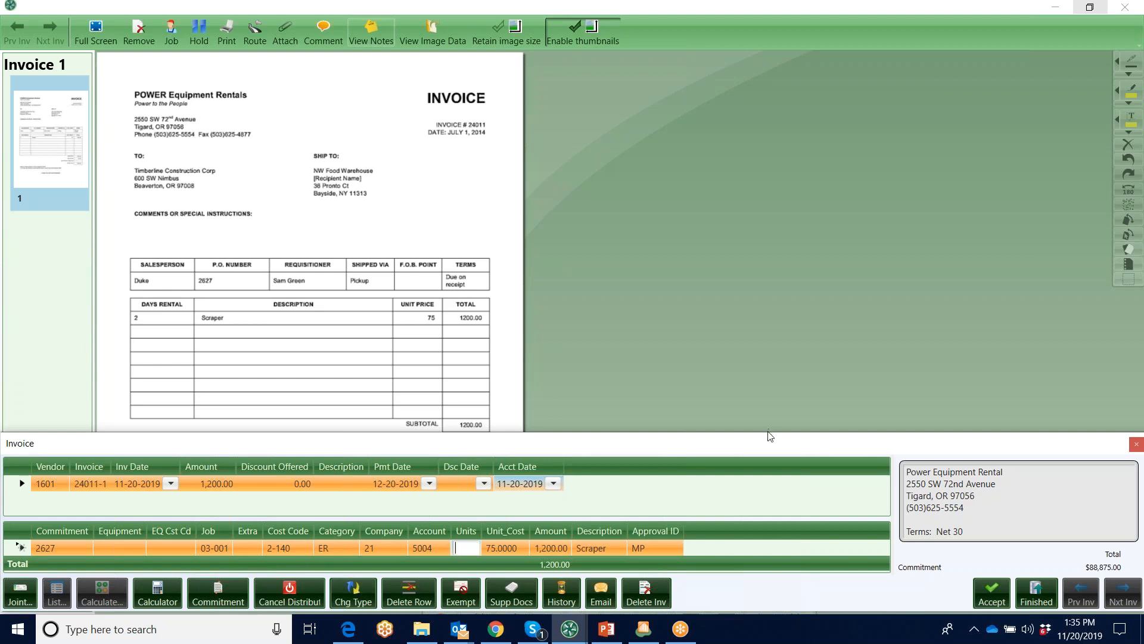
Examine the commitment totals and the invoiced, TimberScan and paid amounts in the commitment items inquiry, and close it
drag(762, 413, 762, 296)
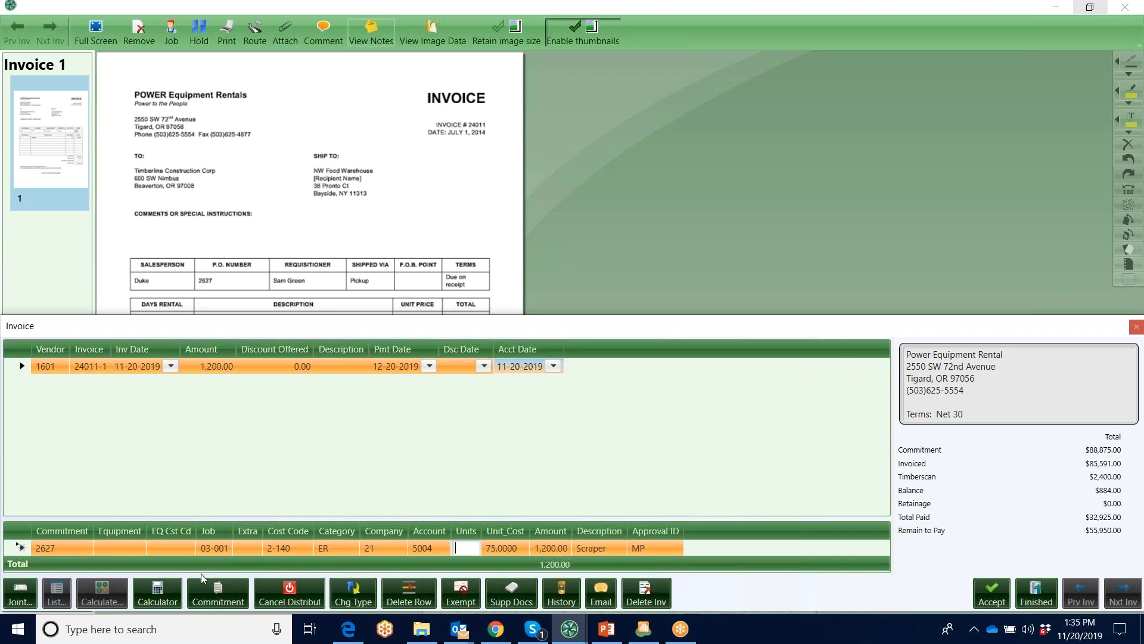
click(224, 592)
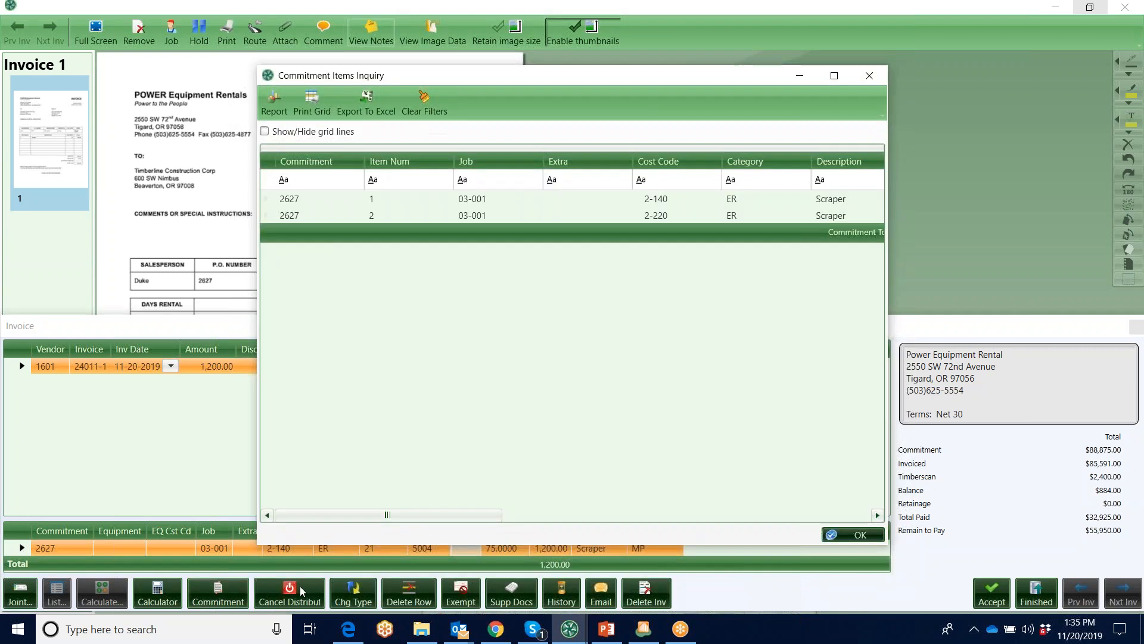
drag(525, 512, 712, 522)
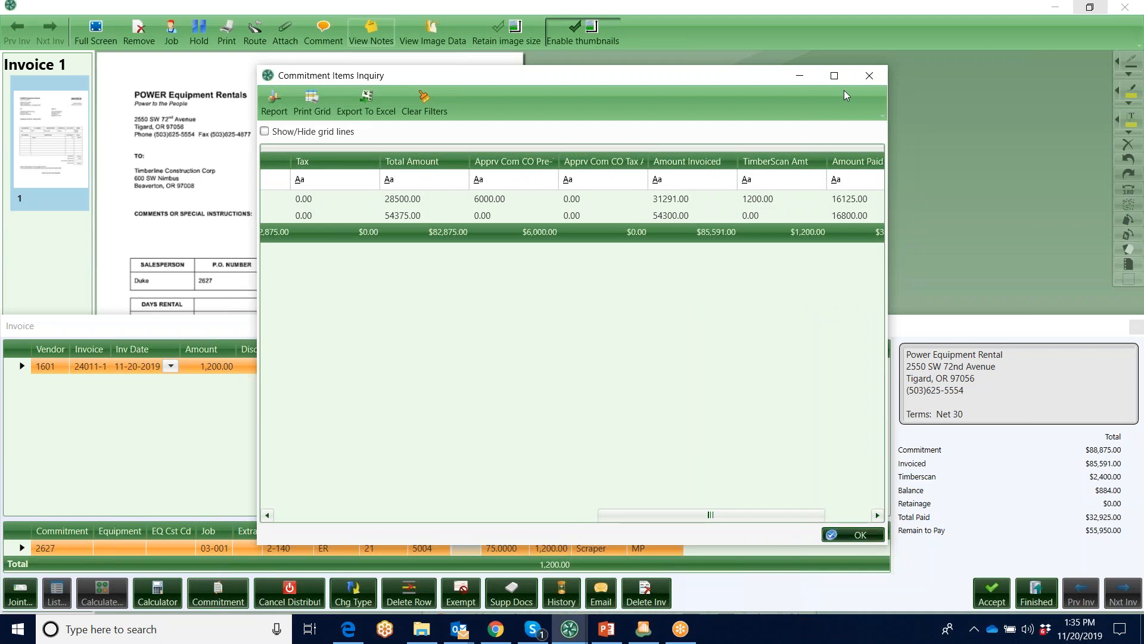
click(868, 76)
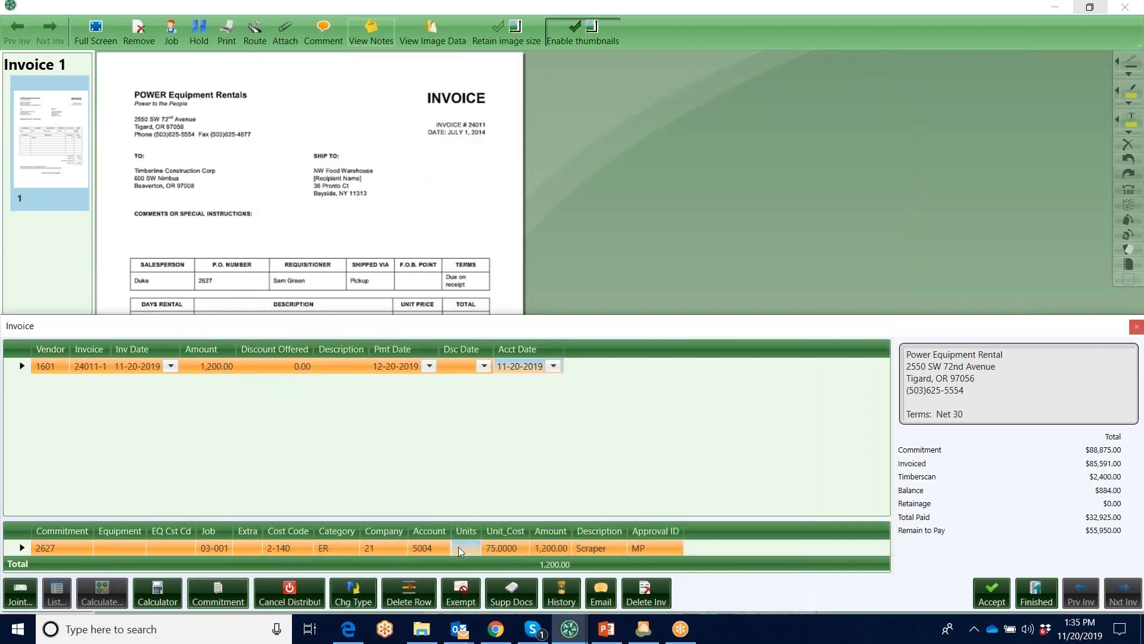
Show the supporting documents in a maximized window and view the contractor change order dated 10-01-2018
click(657, 547)
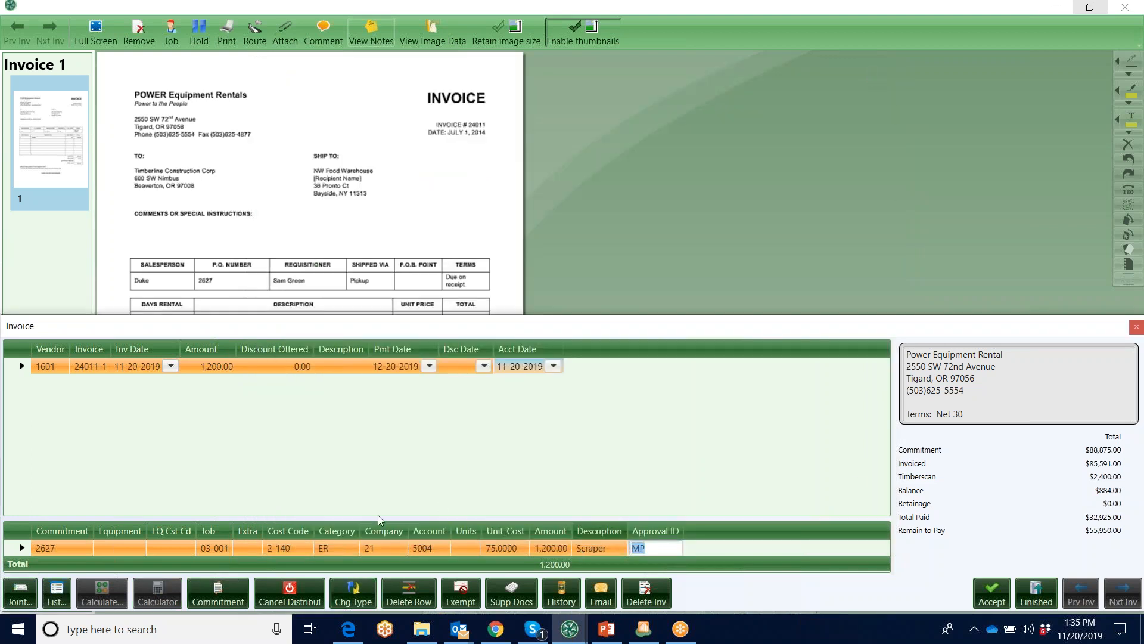
click(515, 597)
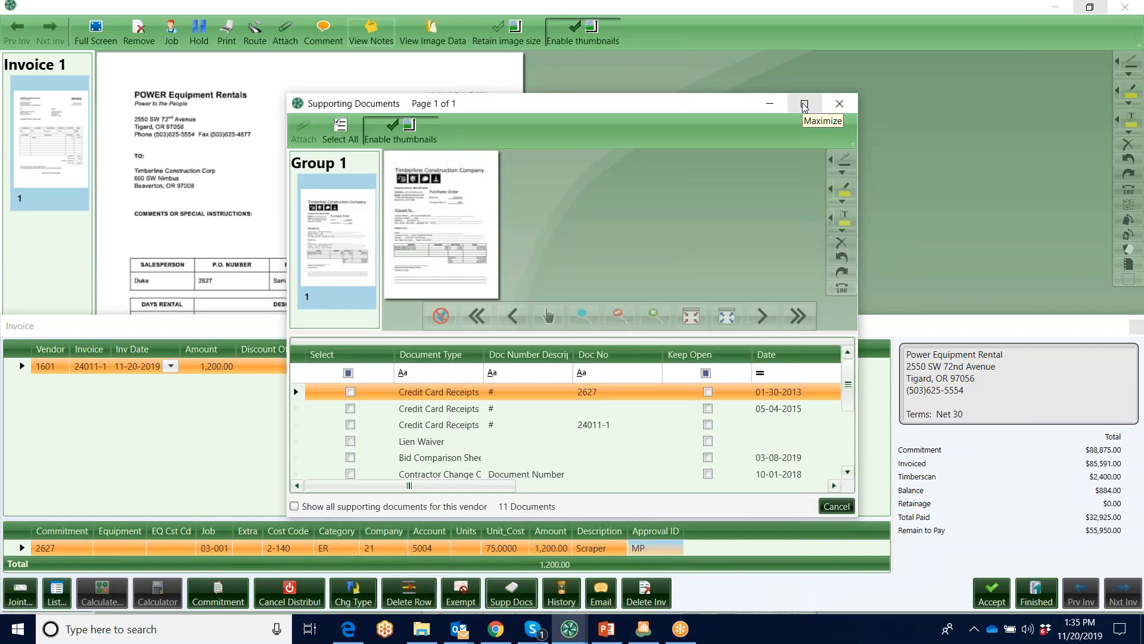
click(803, 105)
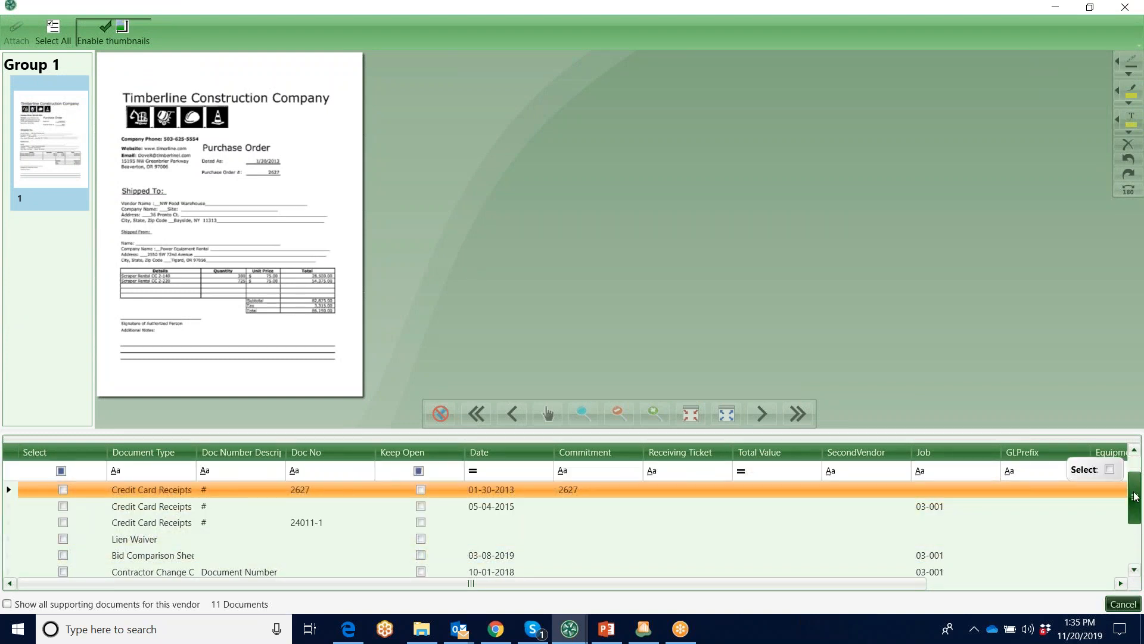
scroll(1136, 484, down, 1)
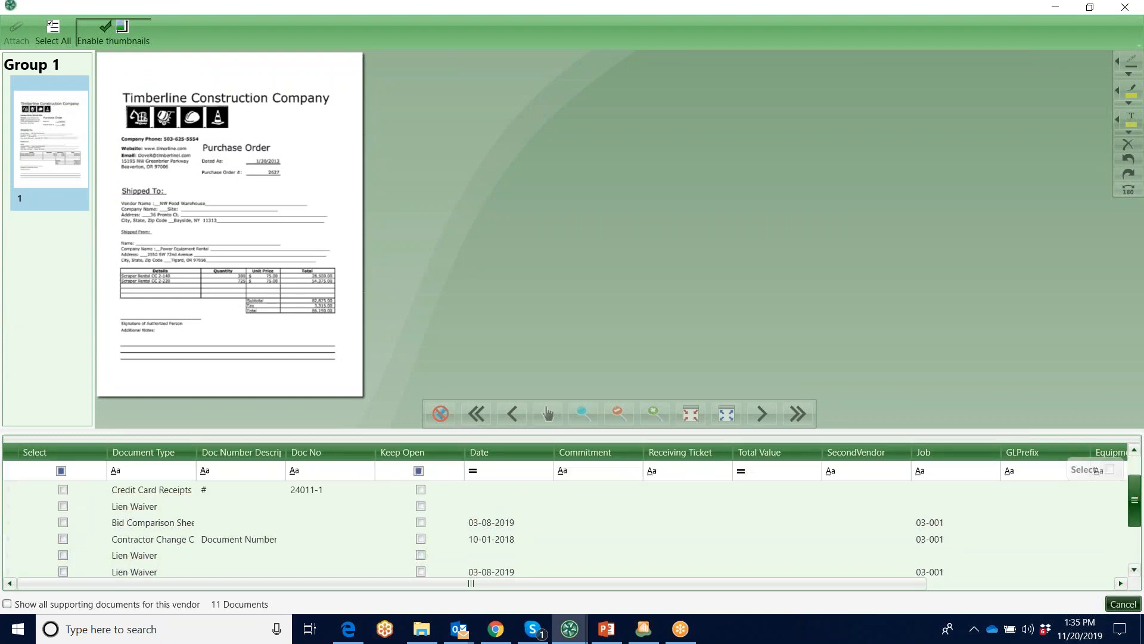
click(136, 540)
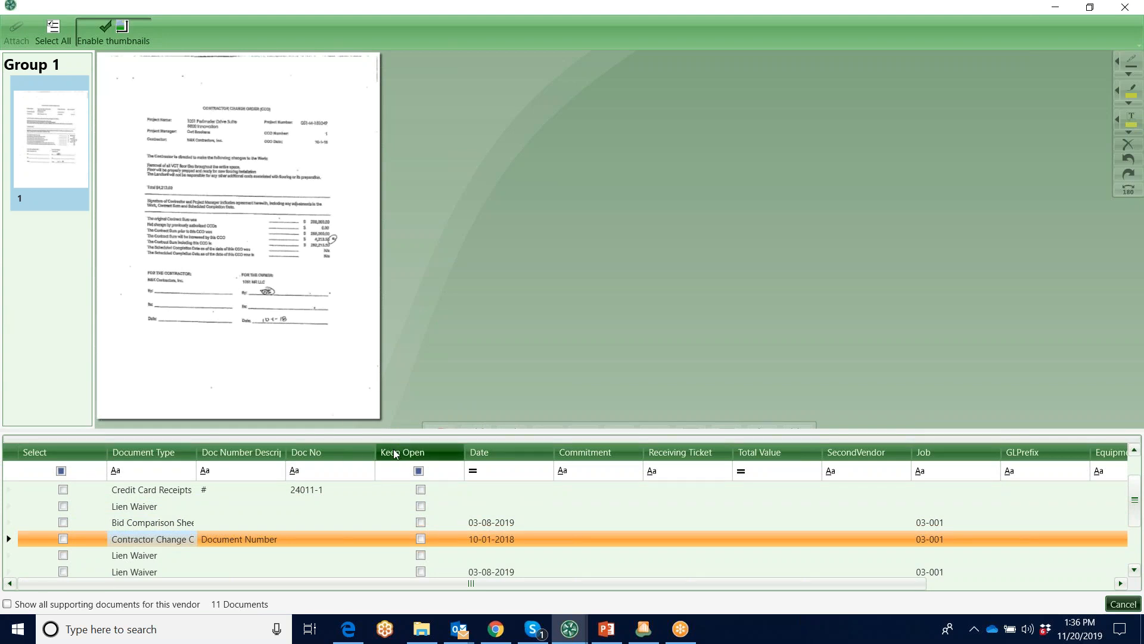
Mark purchase order document 2627 for attachment, unmark it and close the supporting documents without attaching anything
click(1134, 571)
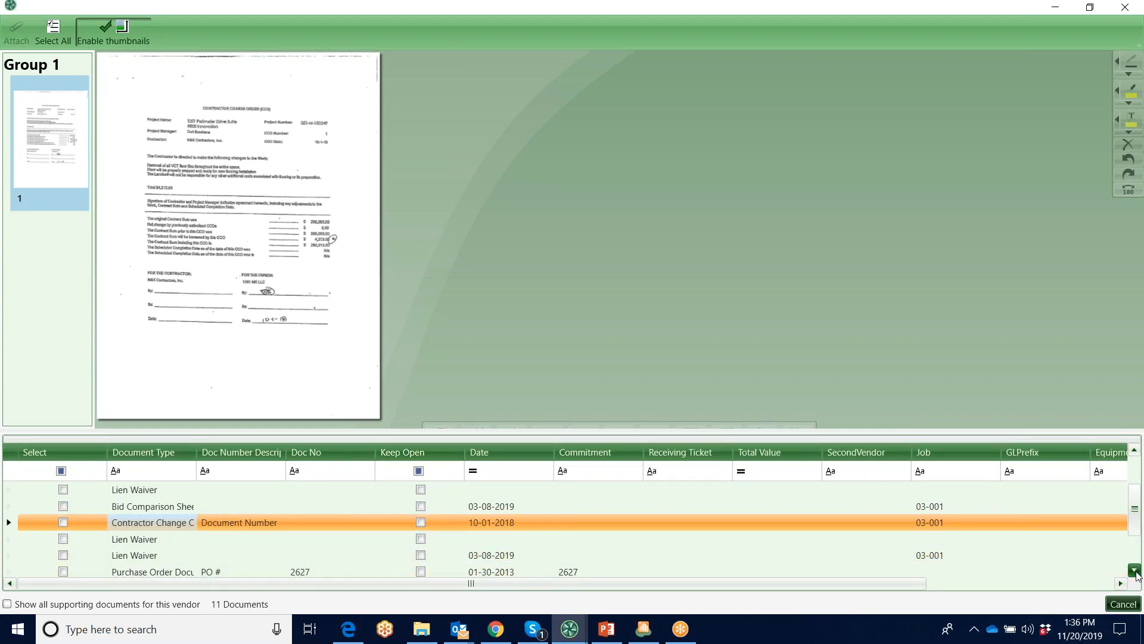
click(1134, 571)
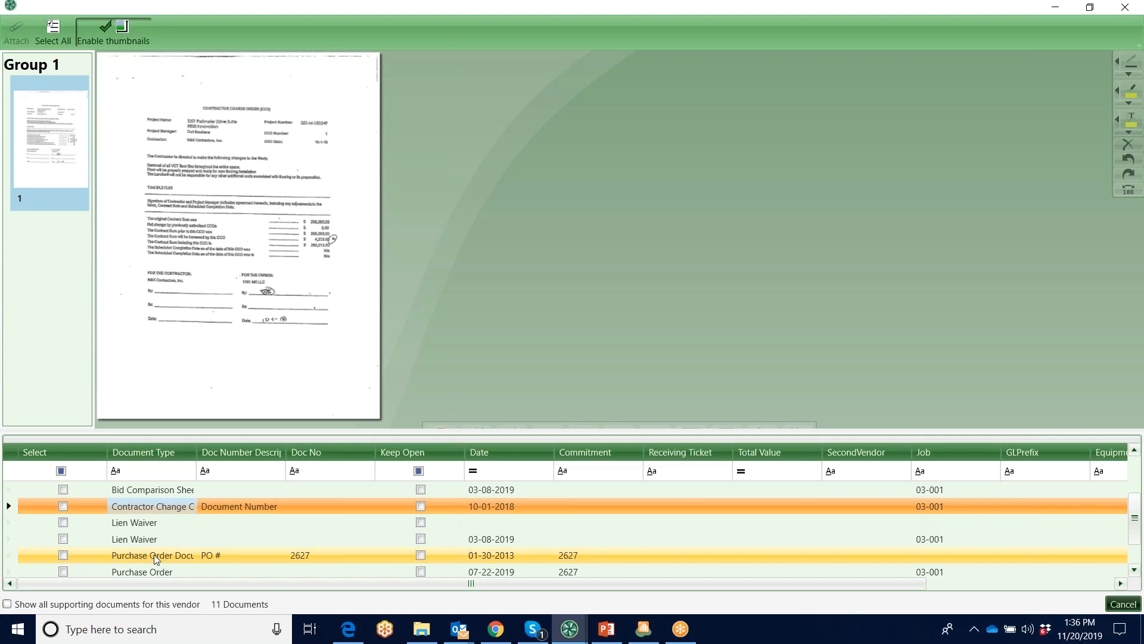
click(62, 555)
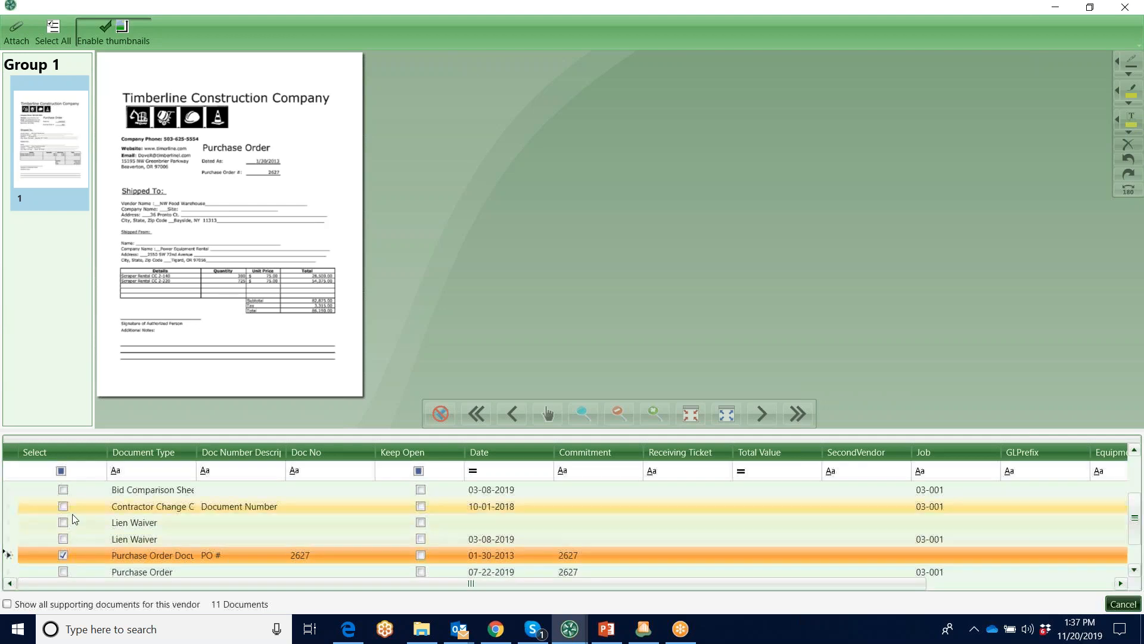
click(63, 556)
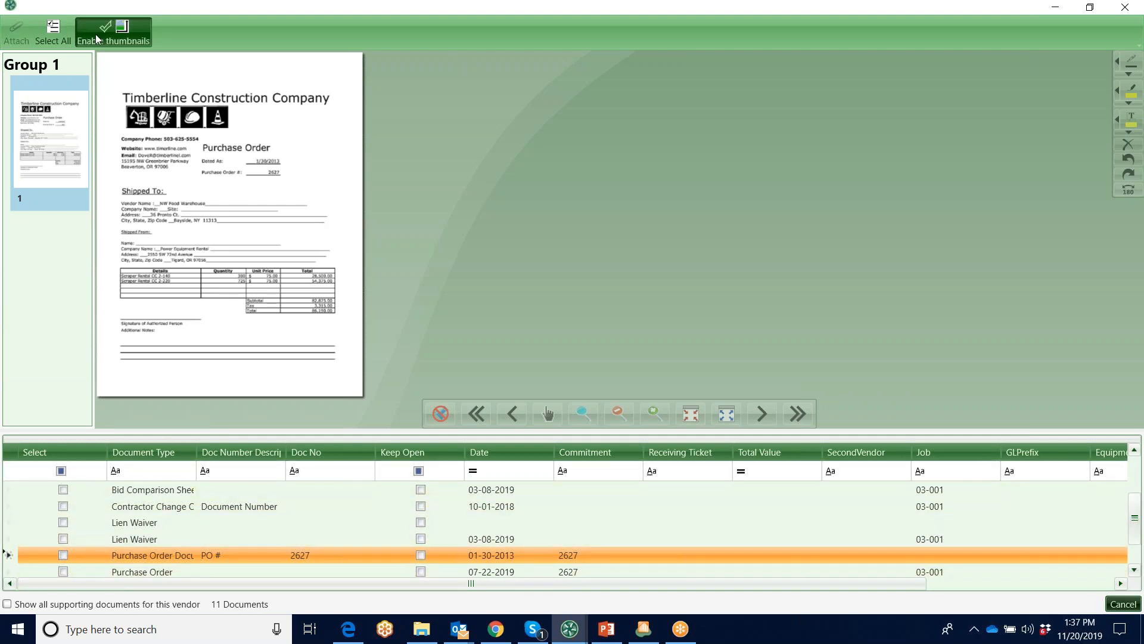
click(1126, 8)
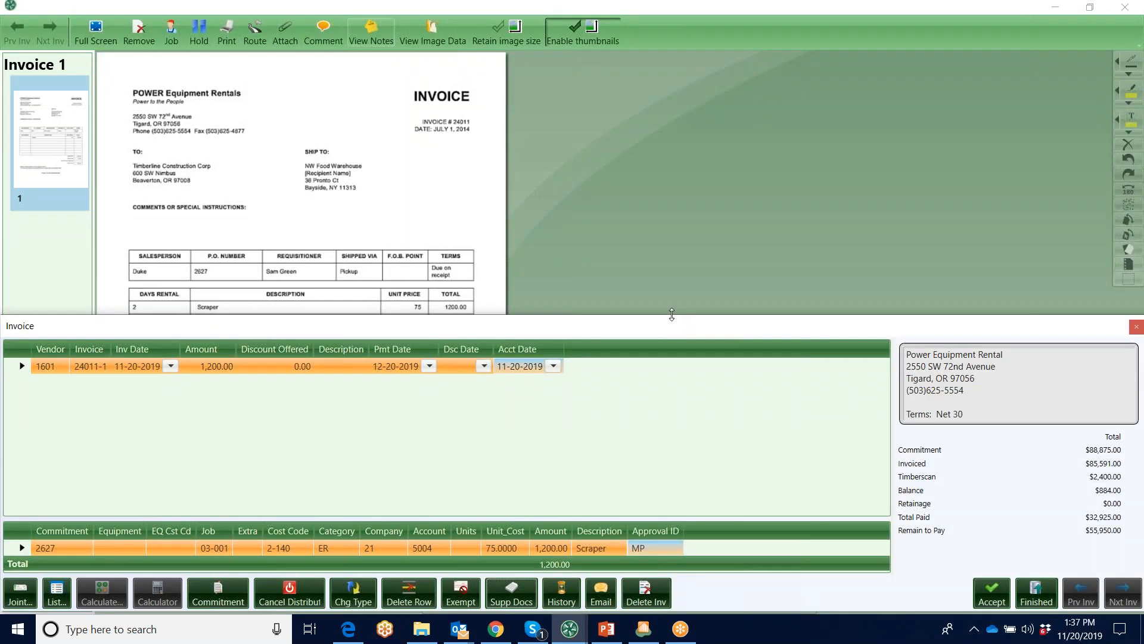
Shrink the entry area, look at the image files available to attach from the Sample Images folder, and cancel
drag(671, 316, 671, 412)
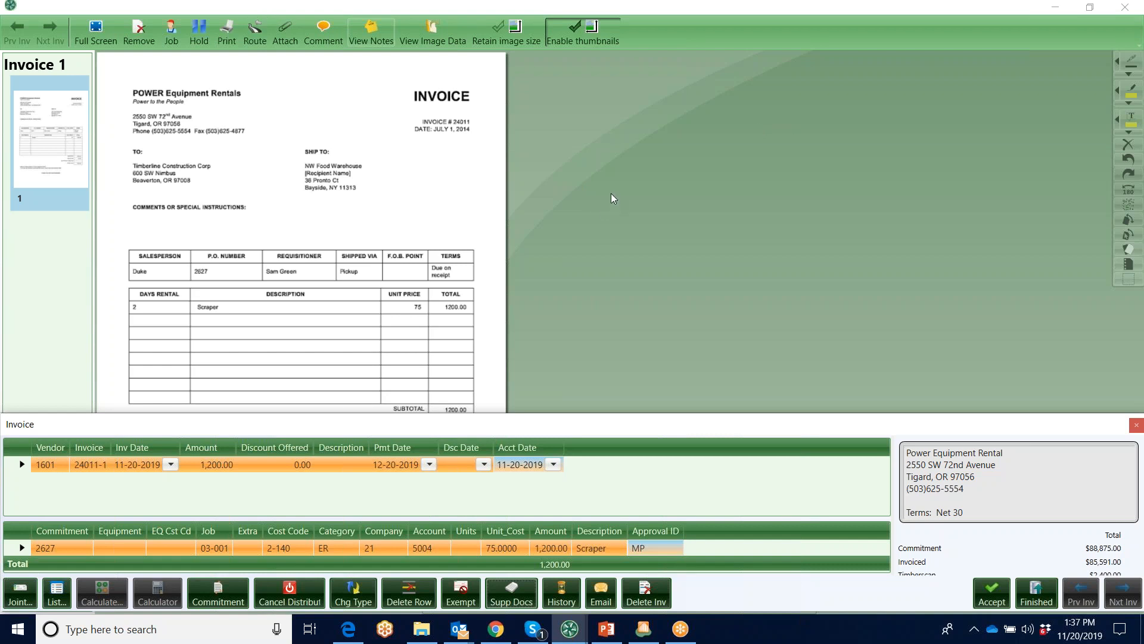
click(292, 36)
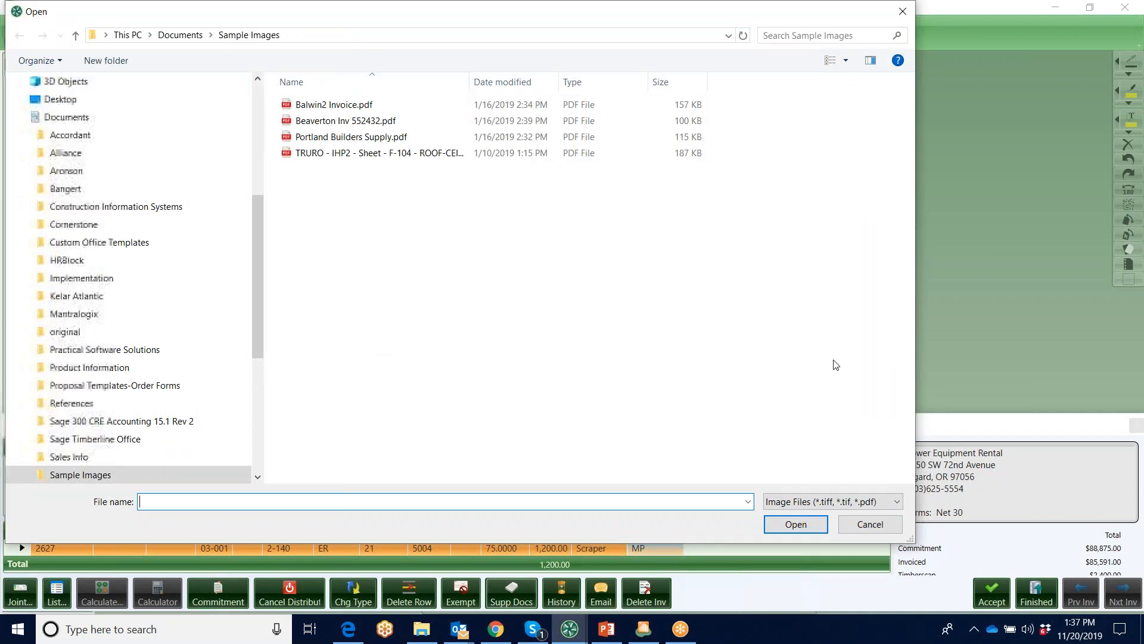
click(902, 11)
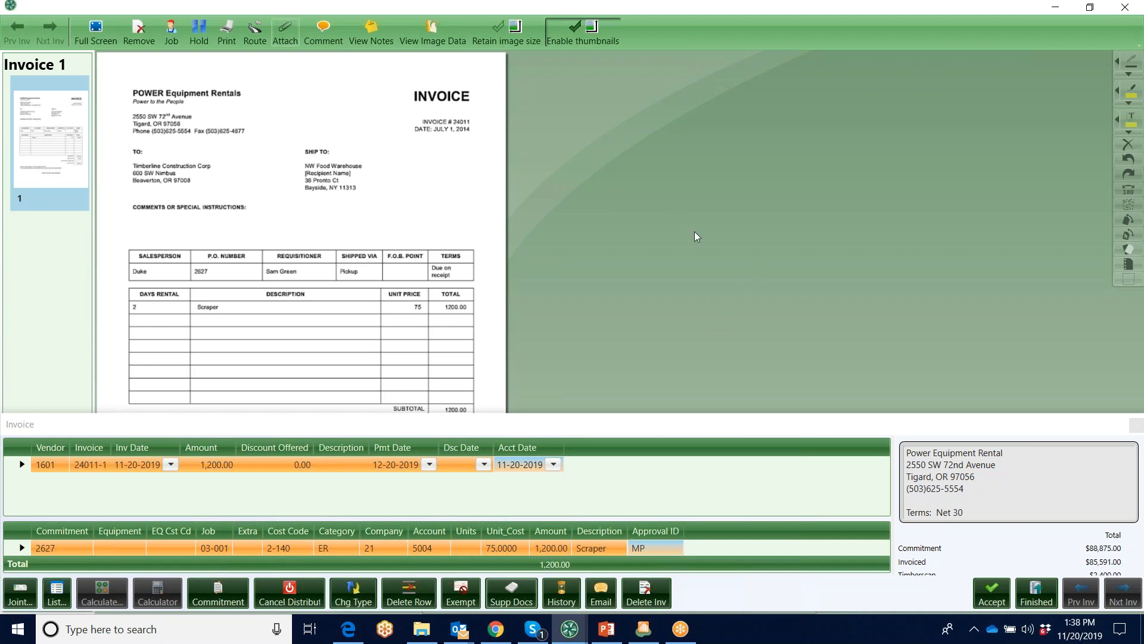
View the available invoice types for the current invoice and cancel without changing the type
click(353, 593)
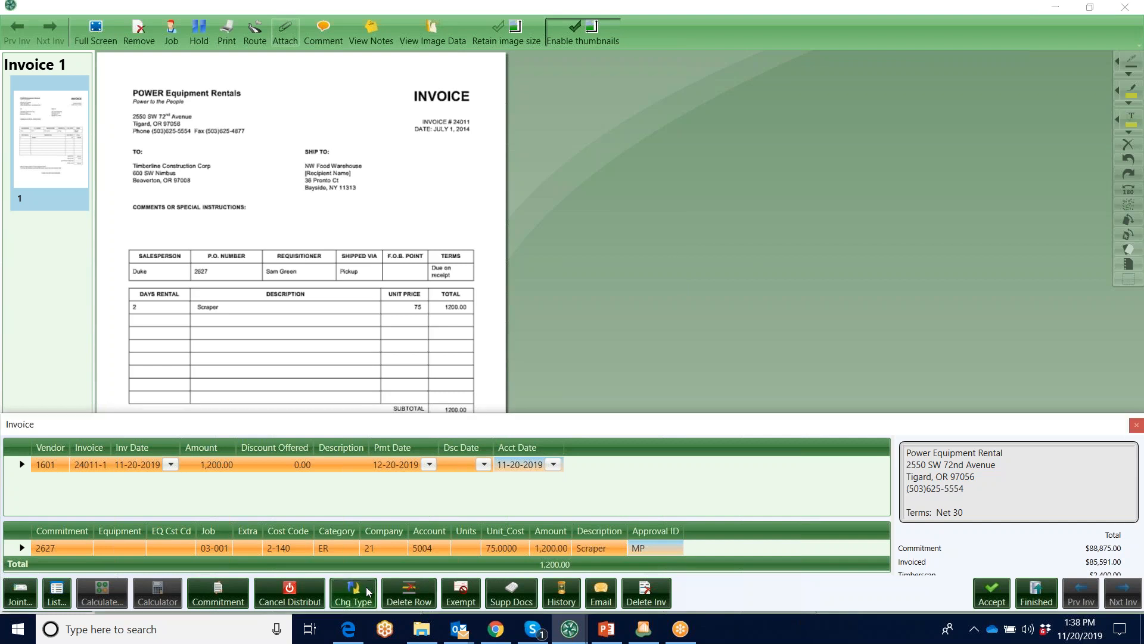
click(657, 274)
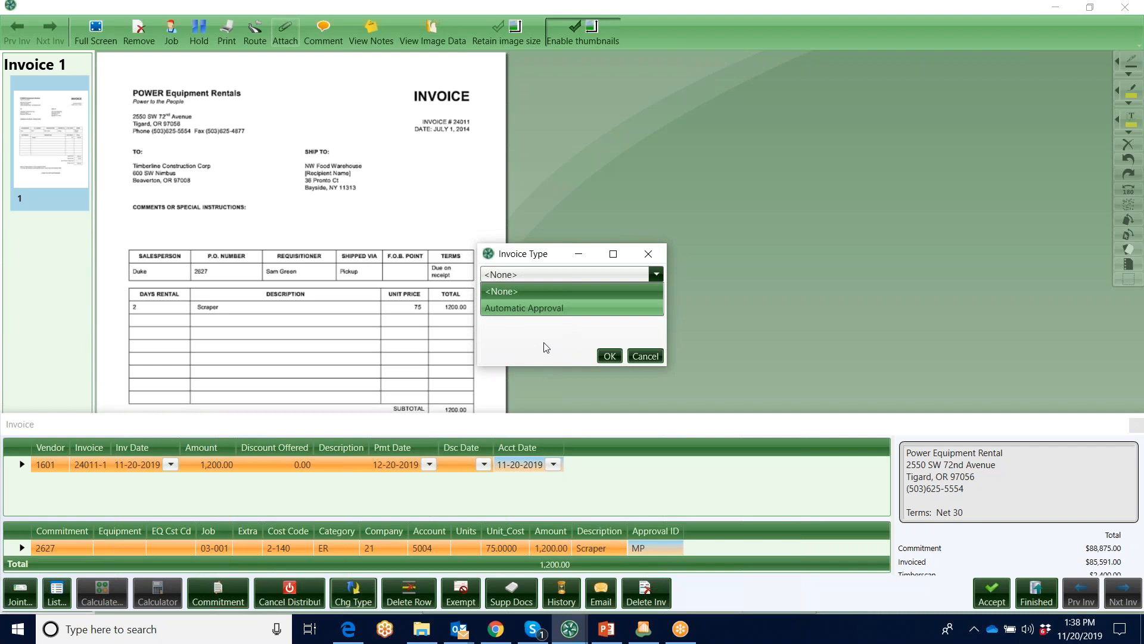
click(649, 357)
click(657, 358)
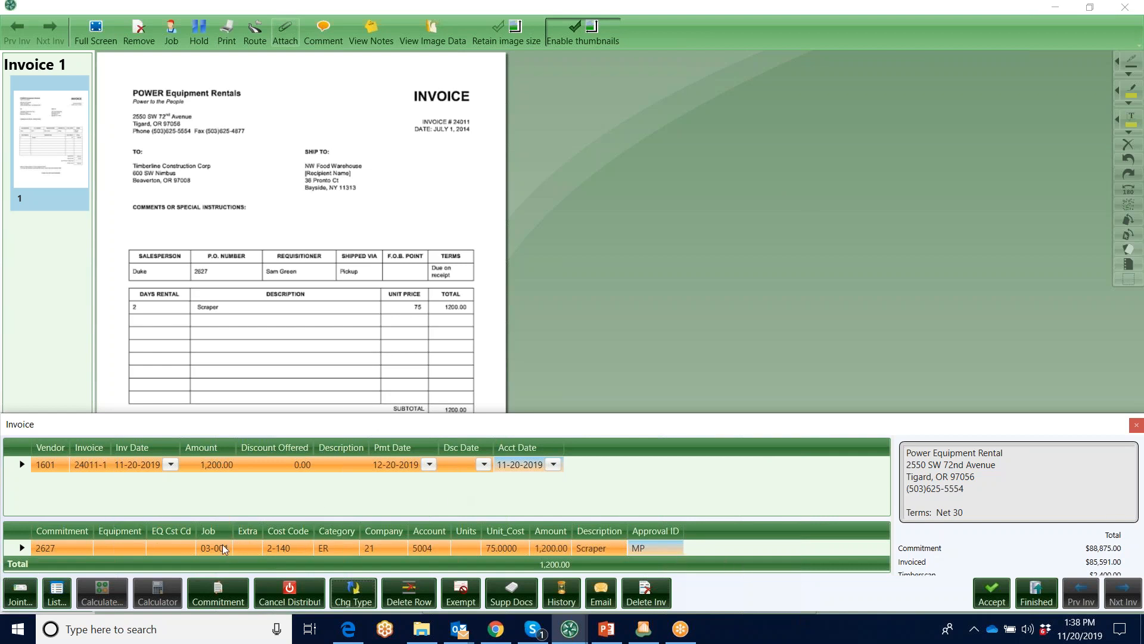
Check the distribution line's approval ID and job, and close the invoice without saving the coding changes
click(665, 547)
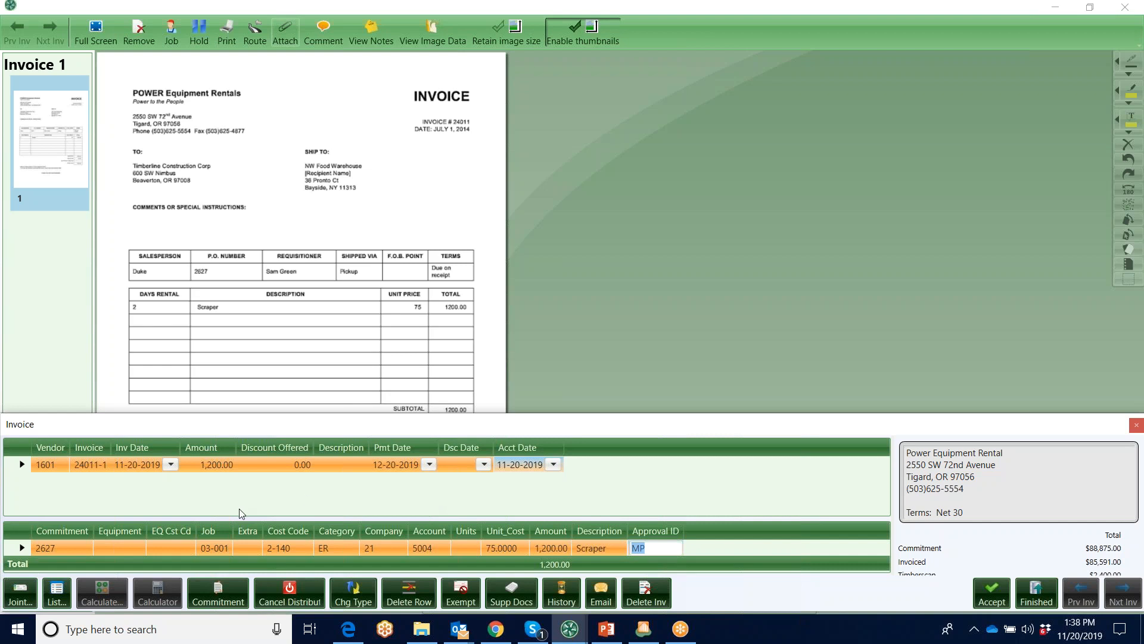
mouse_move(221, 546)
click(1125, 9)
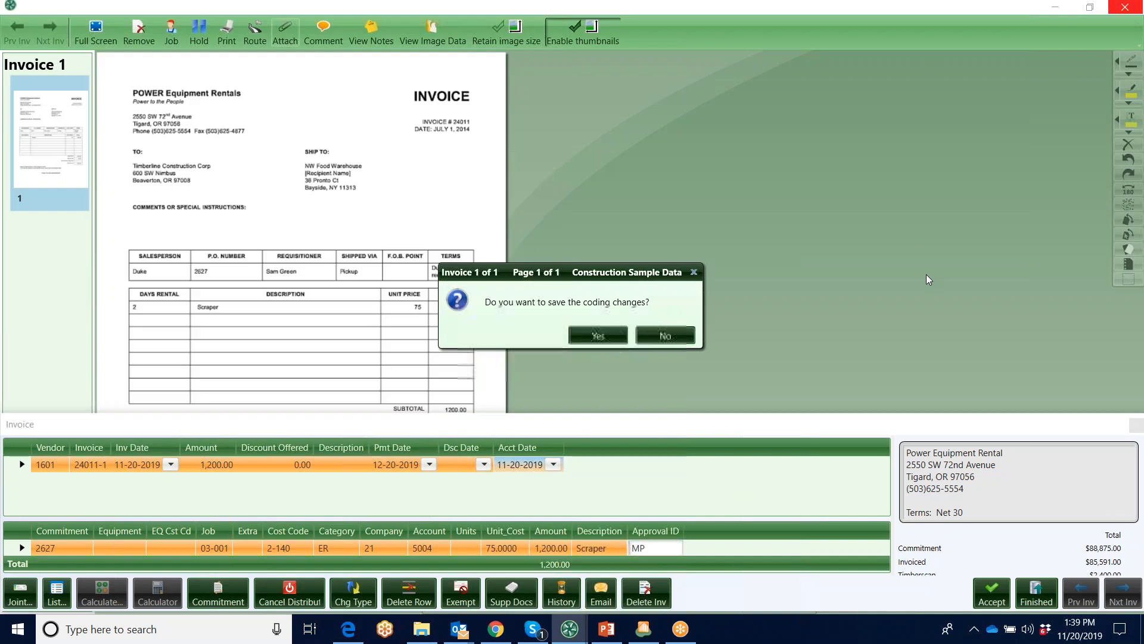
click(679, 334)
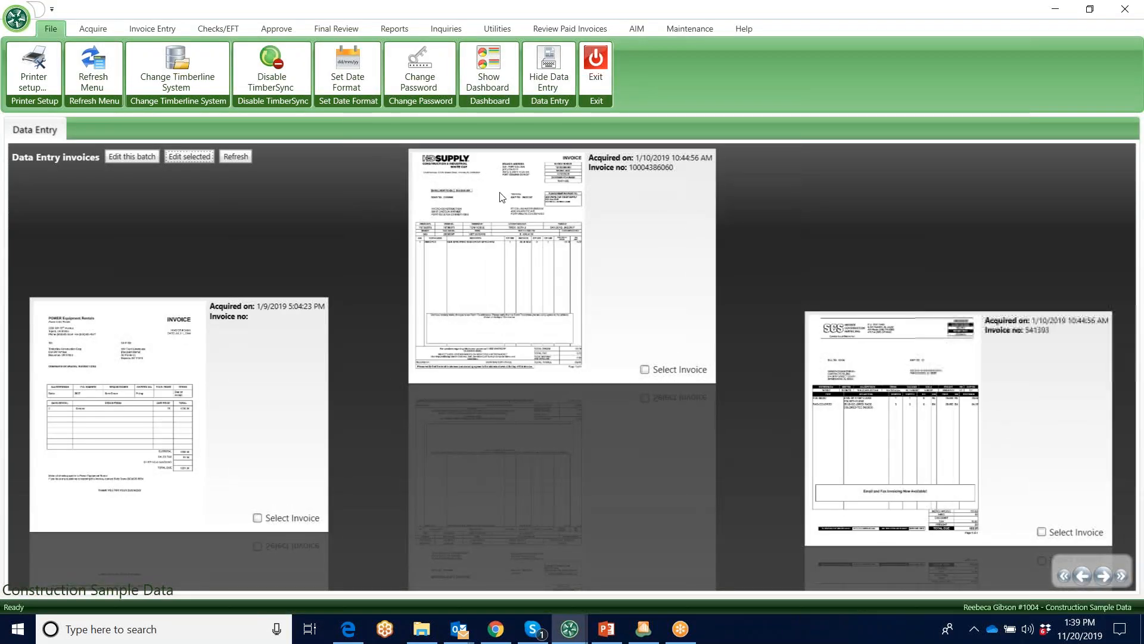
click(646, 370)
click(189, 157)
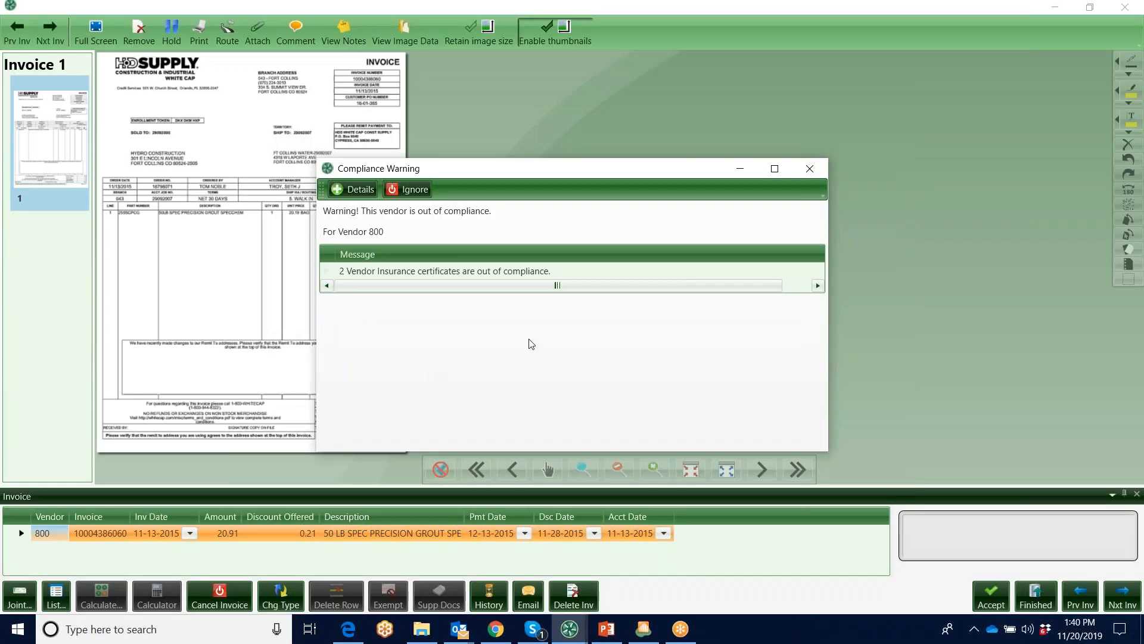
click(809, 168)
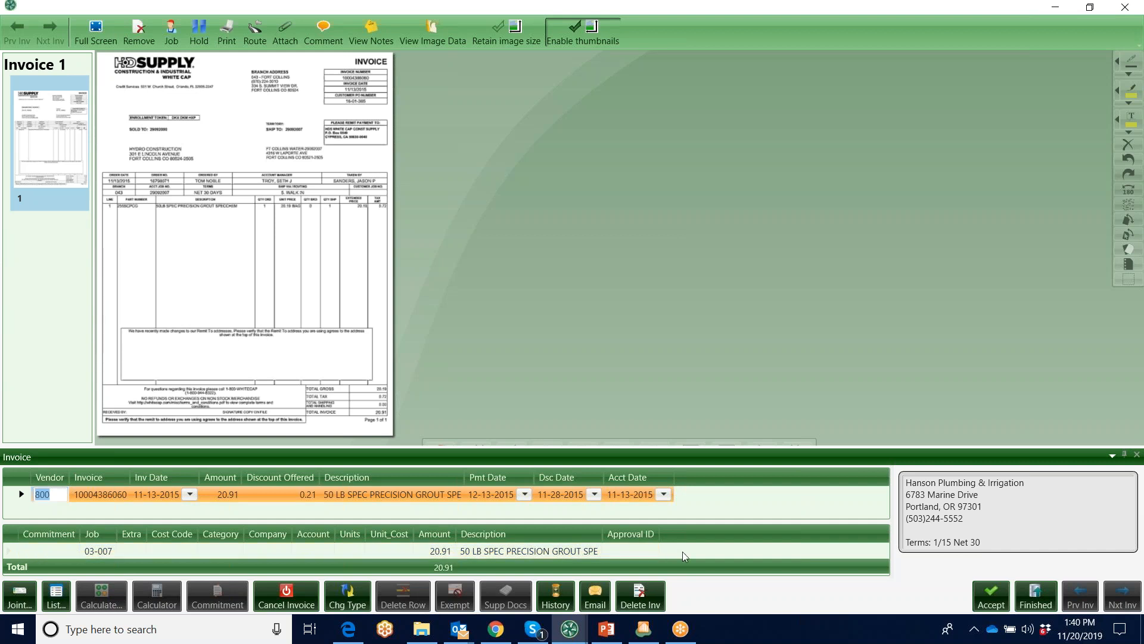
click(408, 495)
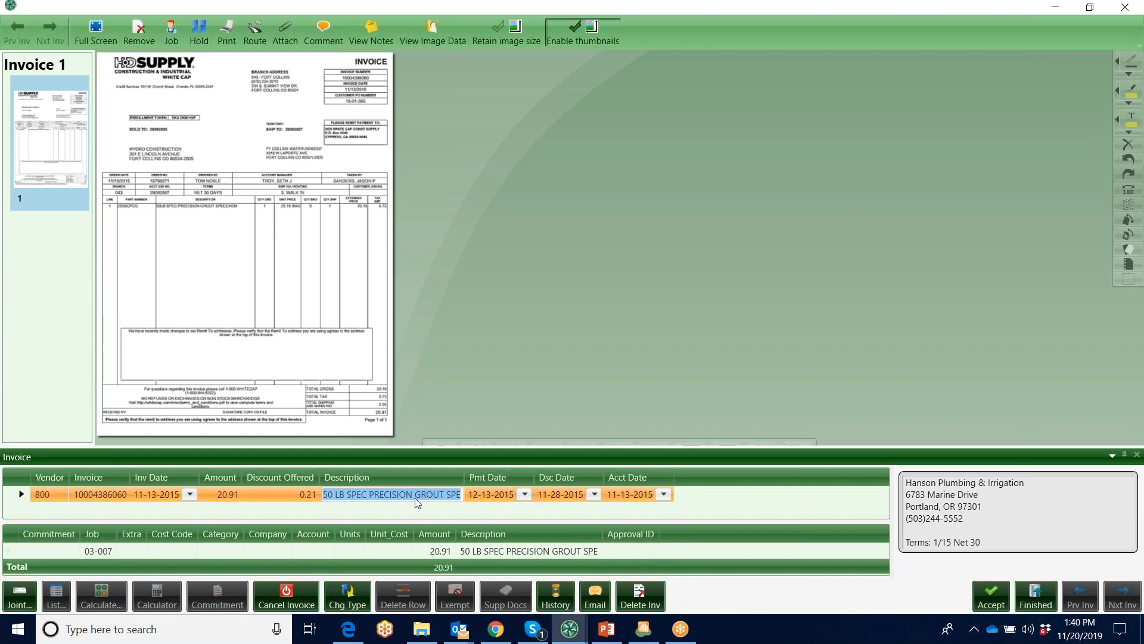
click(1126, 9)
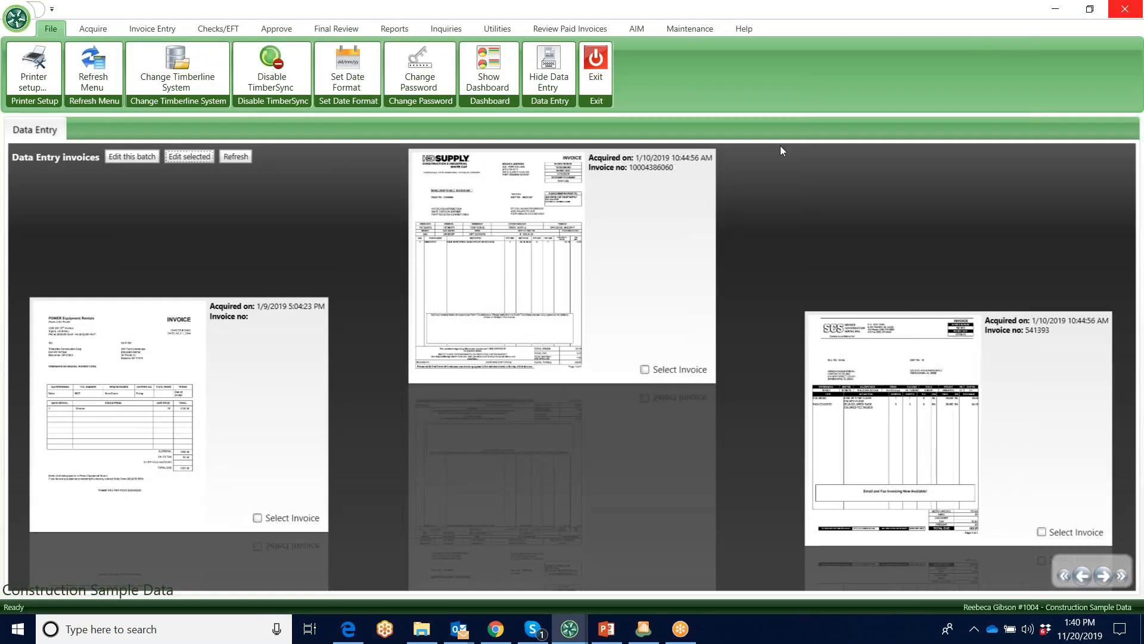
Hide the data entry invoices and run the Invoice Status Report (Drill Down) in a maximized preview
click(550, 62)
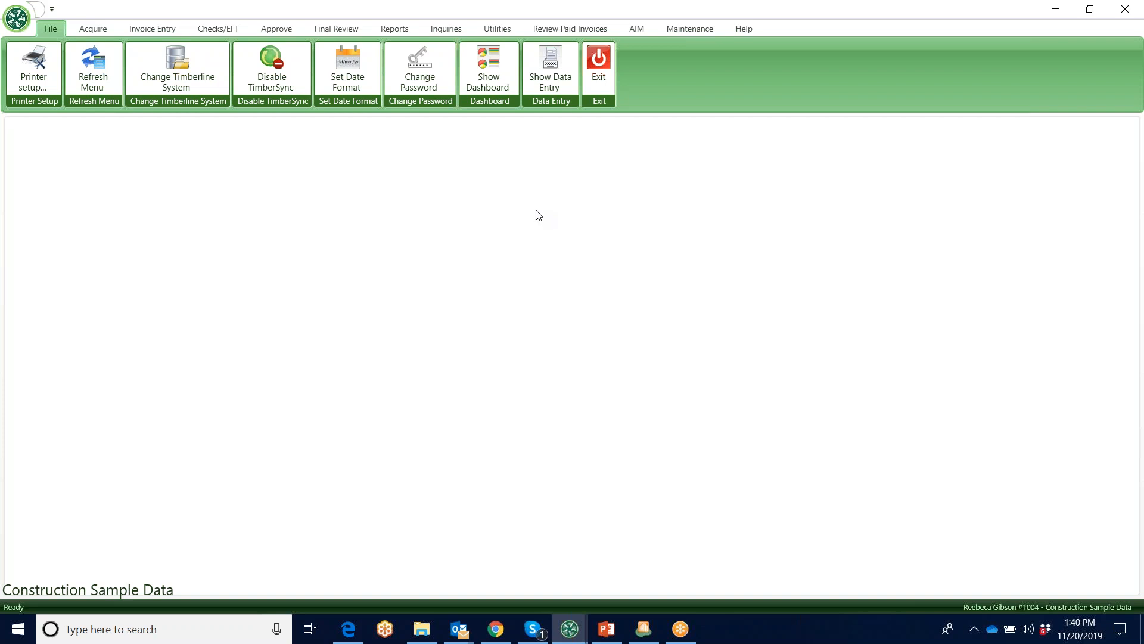
click(395, 26)
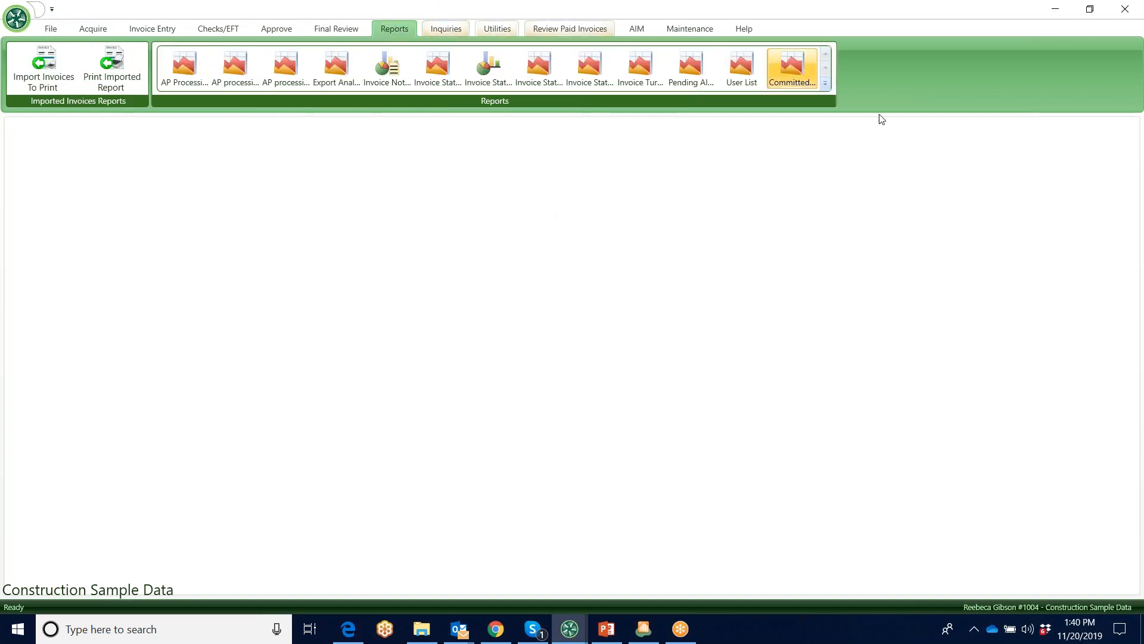
click(826, 85)
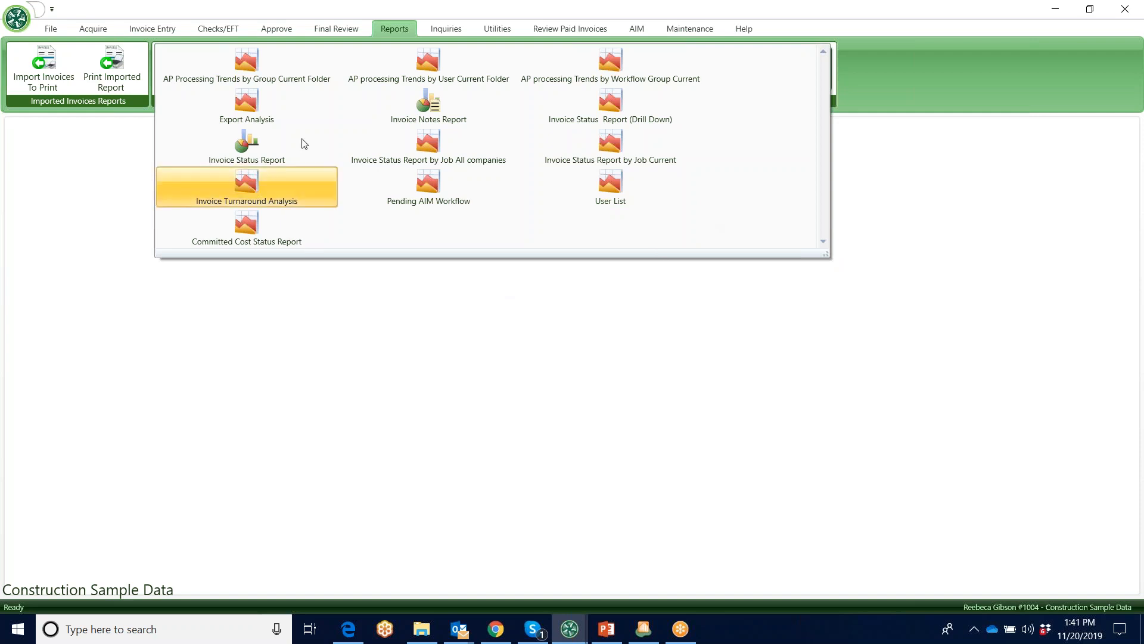
click(609, 105)
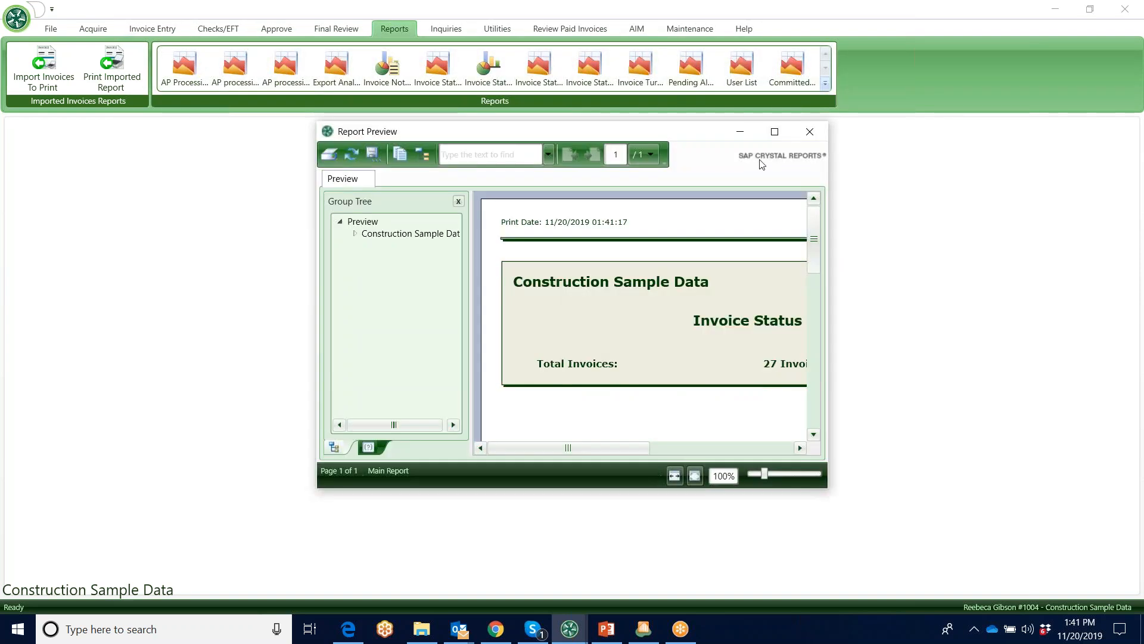
click(775, 131)
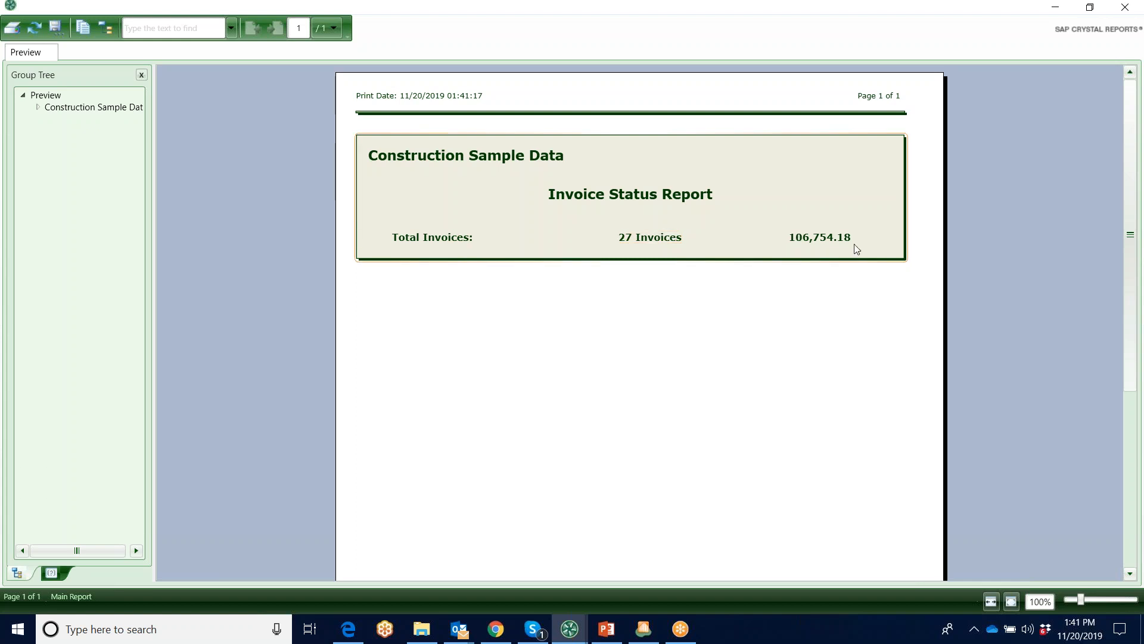
Drill down to the last-listed approver's invoices, view the image of vendor 301's invoice 13-5-022, and close the viewer and report
double_click(647, 238)
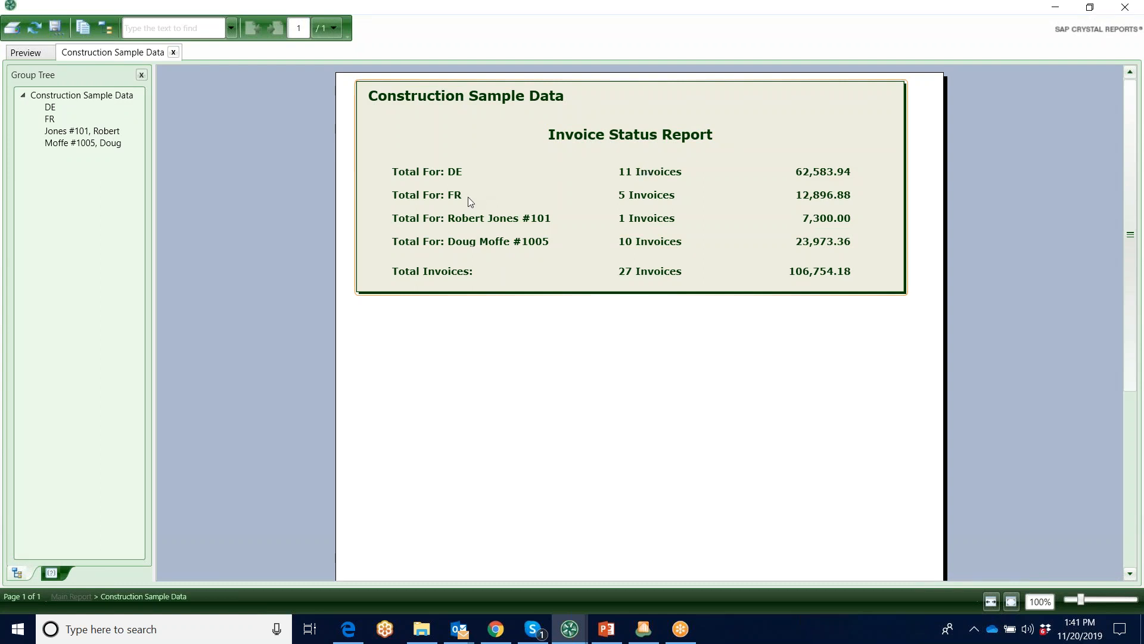
double_click(477, 243)
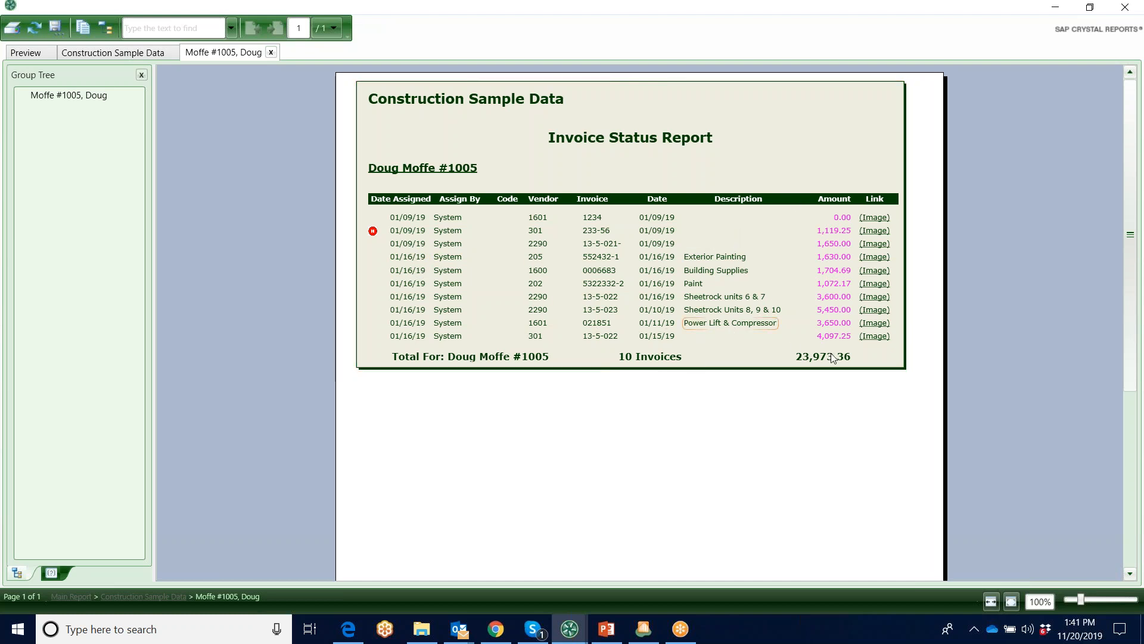
click(873, 337)
click(873, 336)
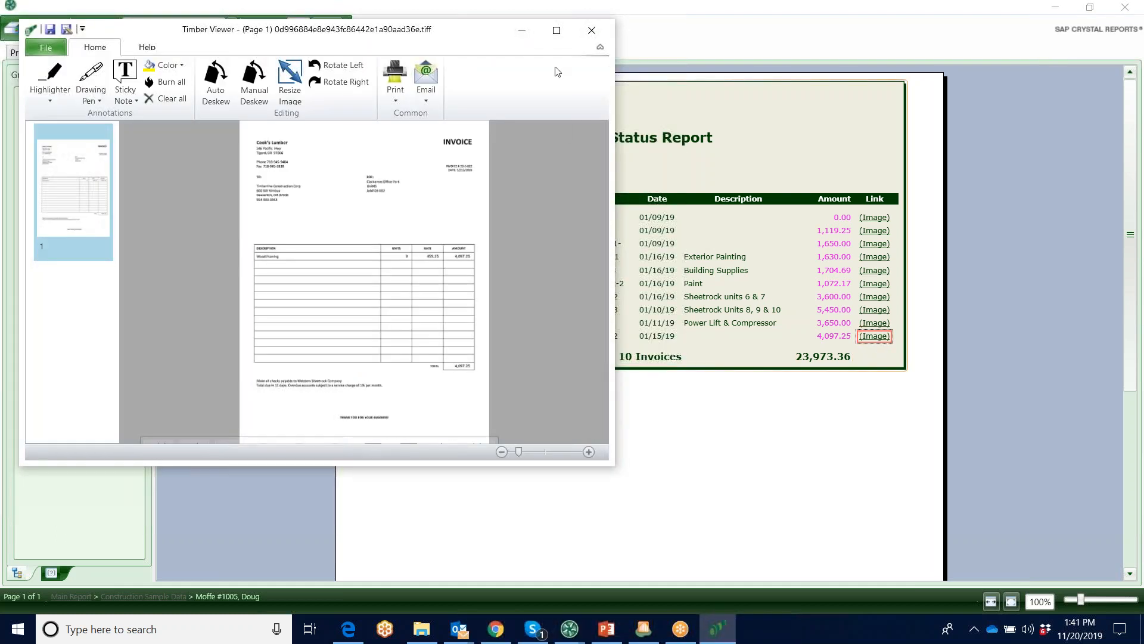
click(556, 30)
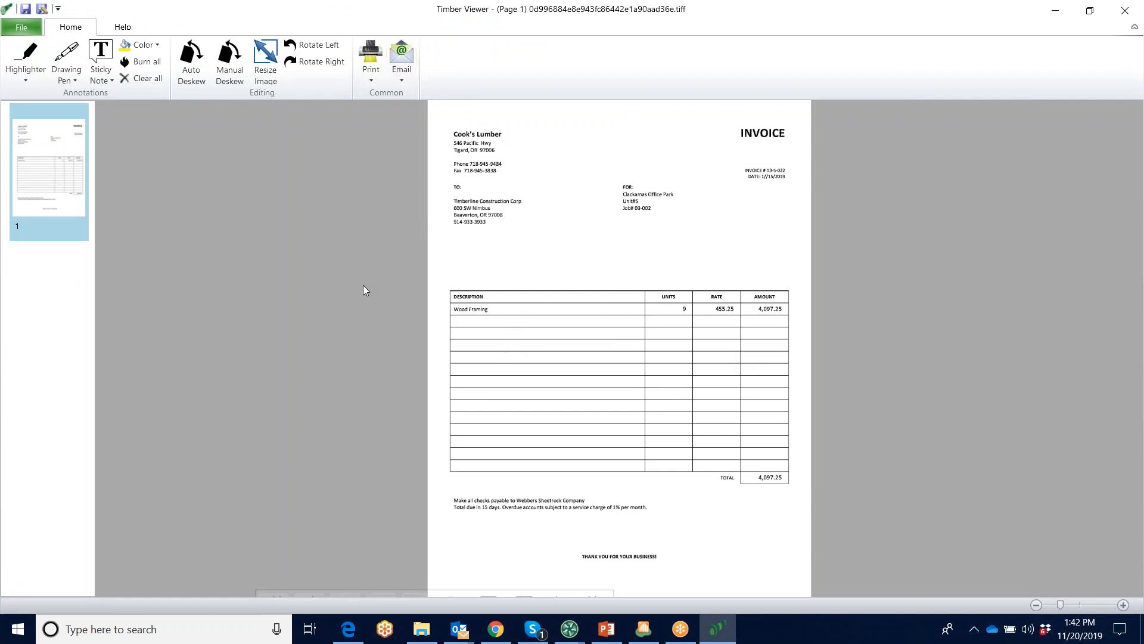
click(1125, 10)
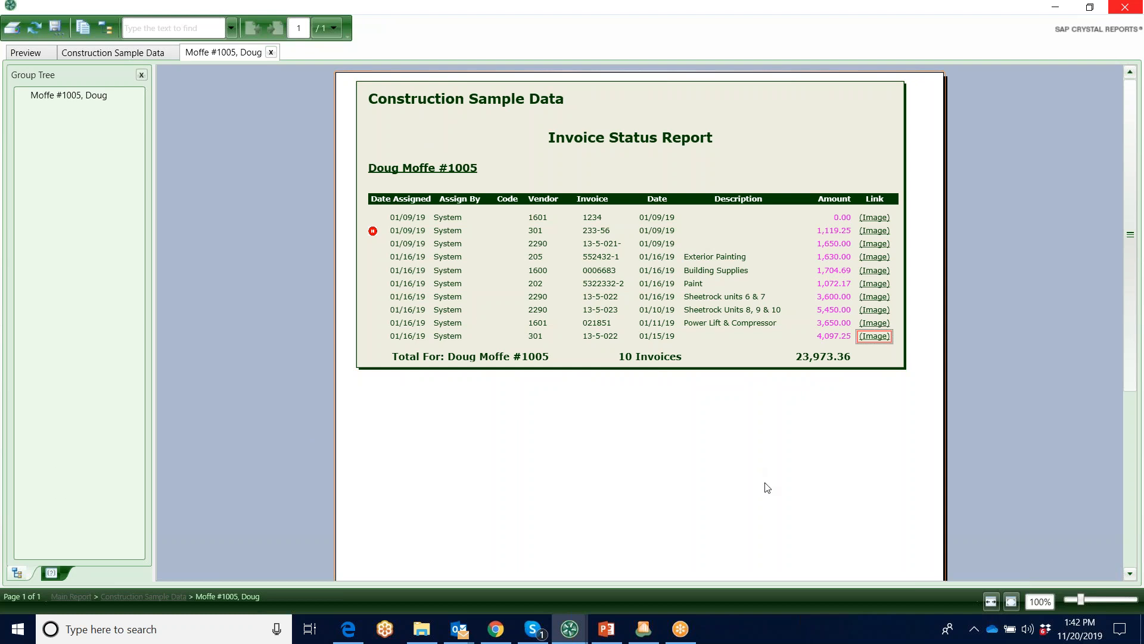
click(1124, 9)
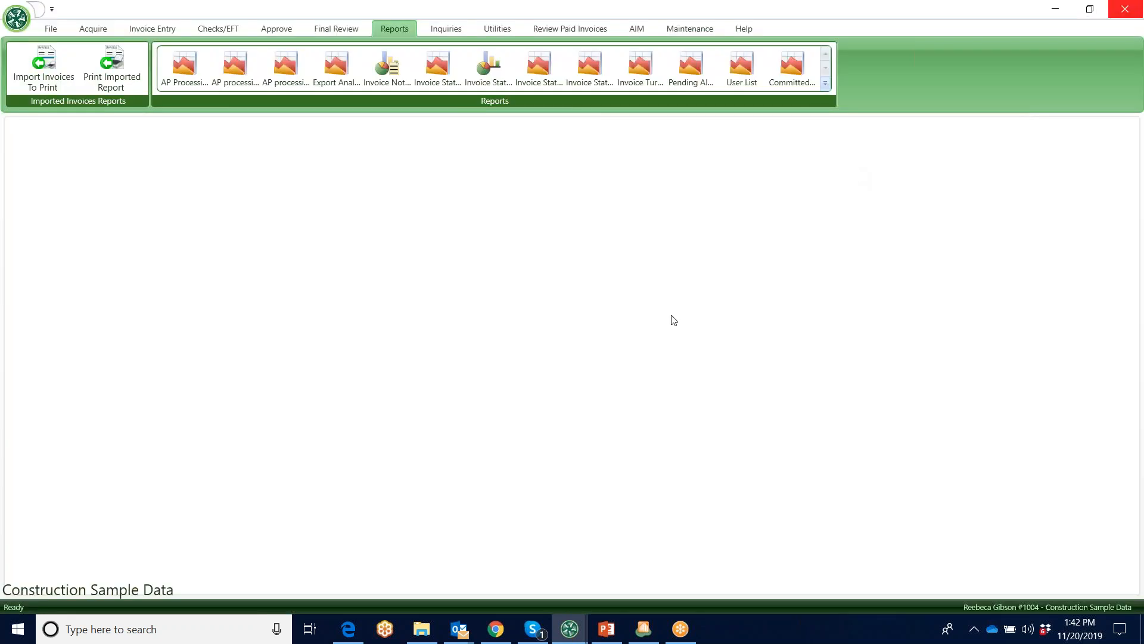
click(826, 85)
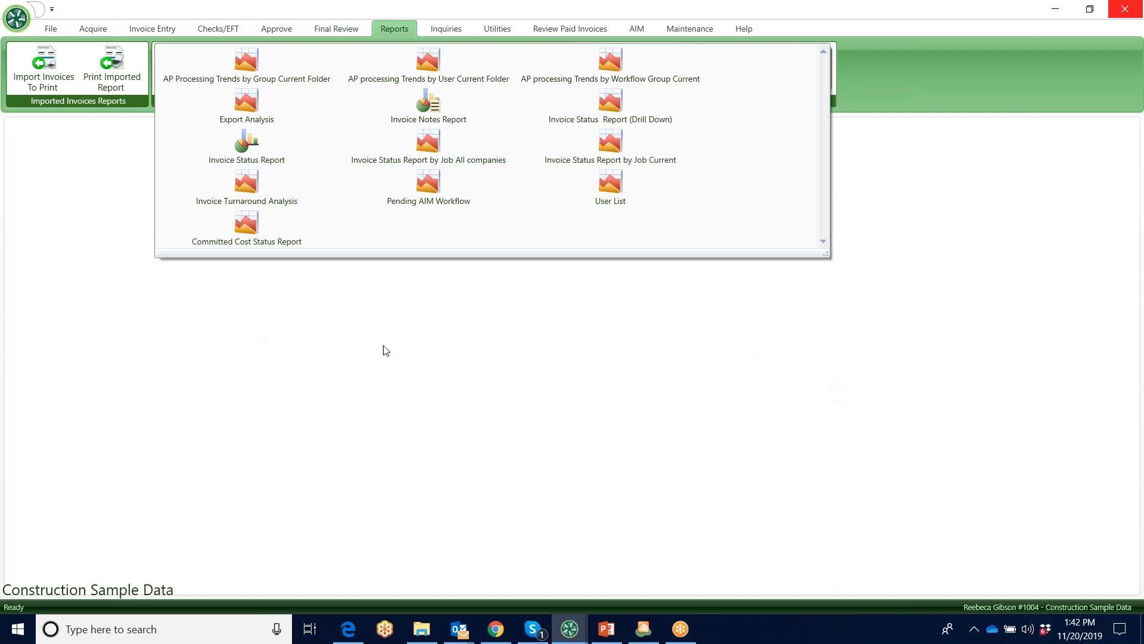
click(683, 388)
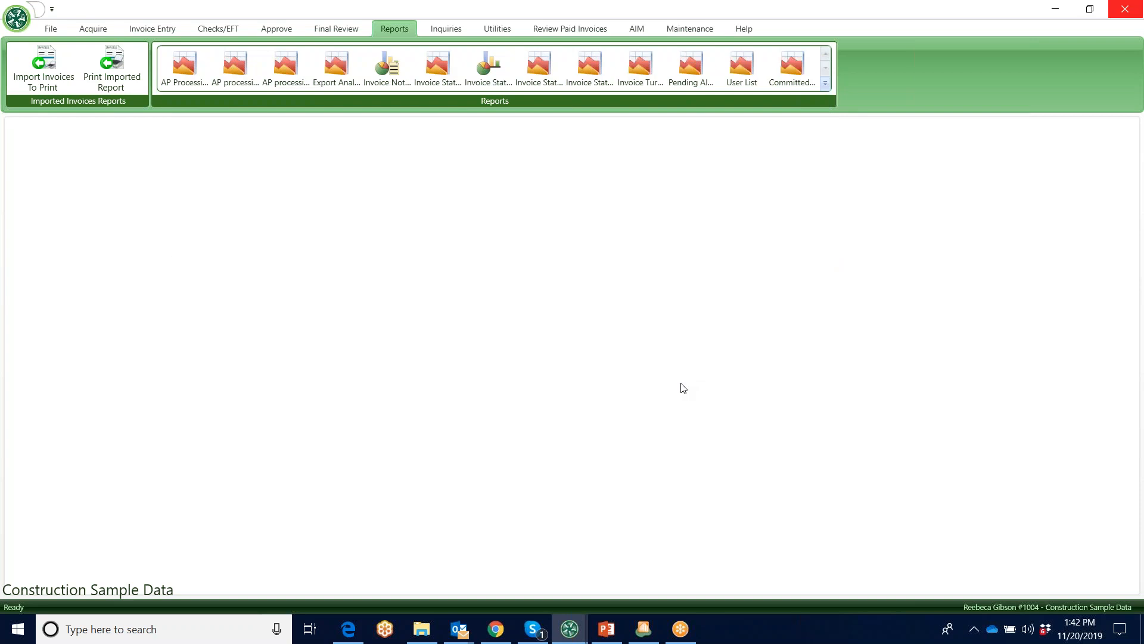
Run a Job Cost Inquiry for all jobs and all dates, including TimberScan and Current invoice locations, and maximize the results
click(440, 27)
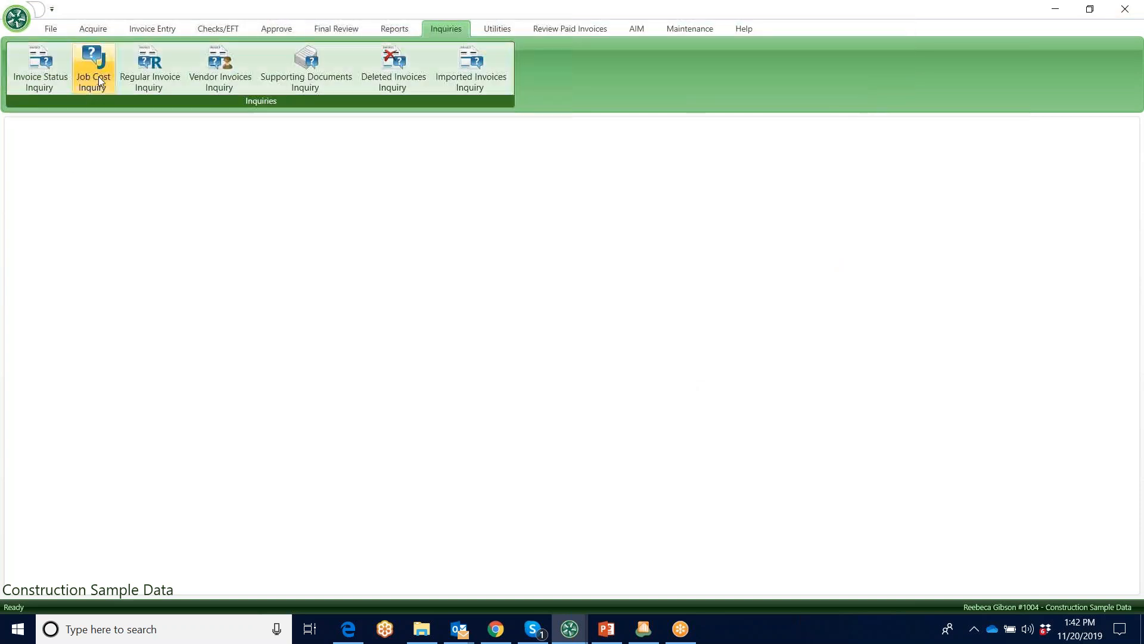
click(99, 71)
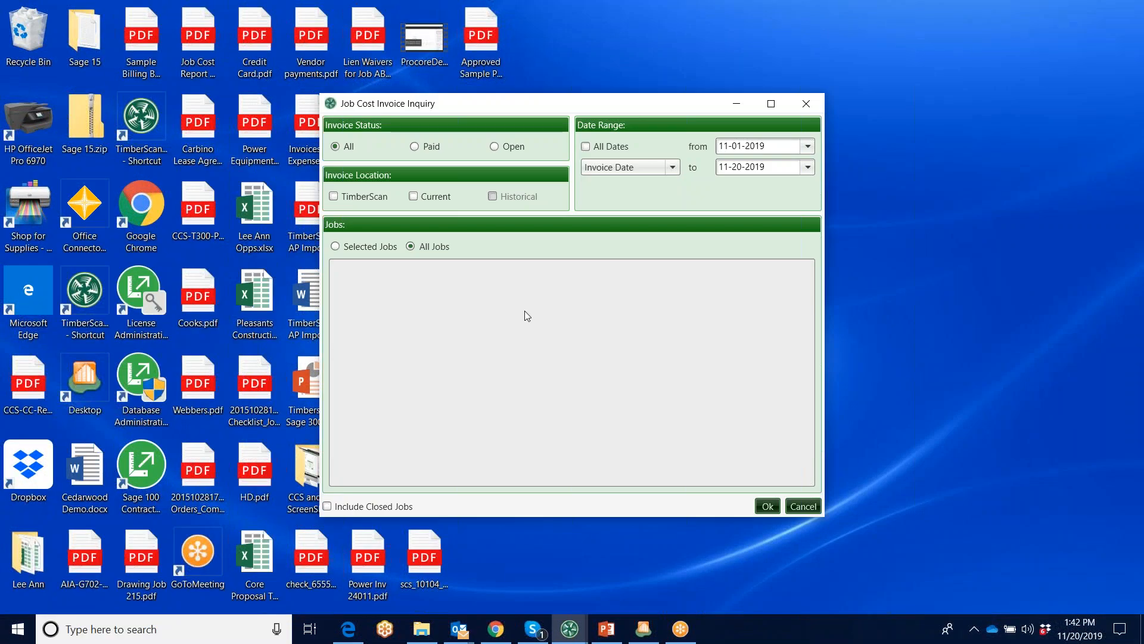
click(333, 196)
click(414, 197)
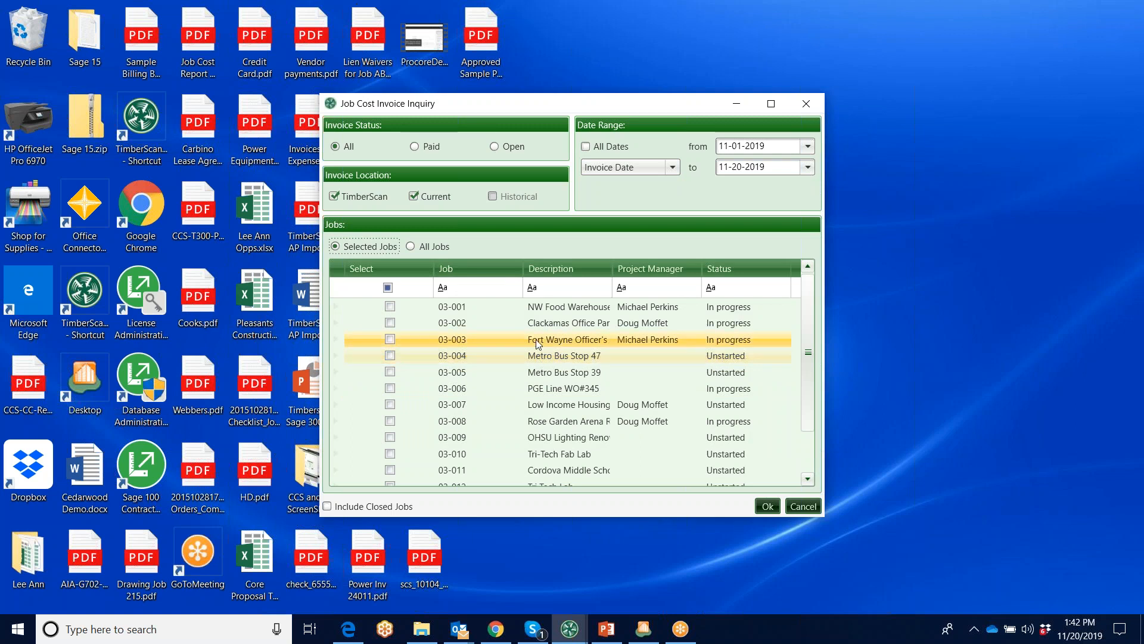
click(410, 246)
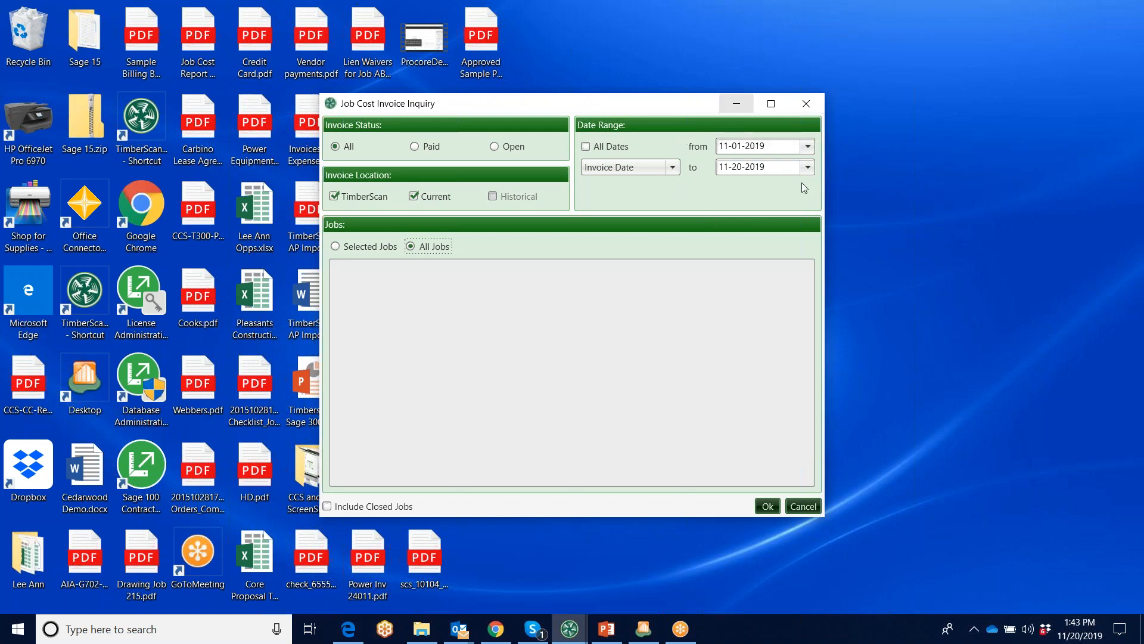
click(585, 146)
click(765, 506)
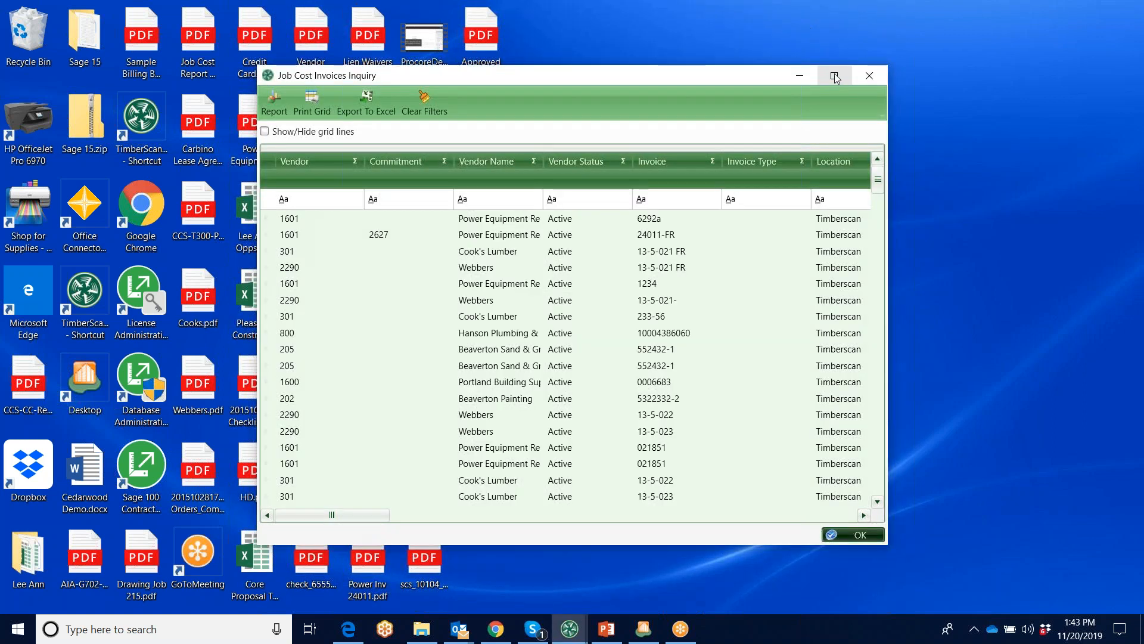
click(834, 76)
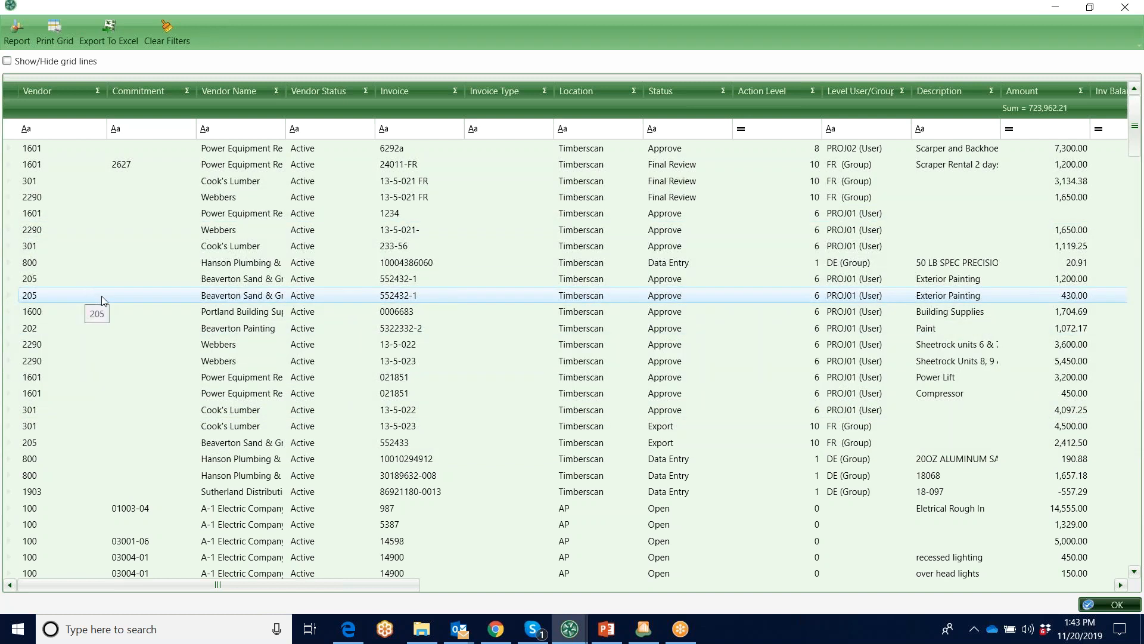
Check the filter options for a commitment cell in the results and view the log of the first invoice, 6292a
right_click(133, 311)
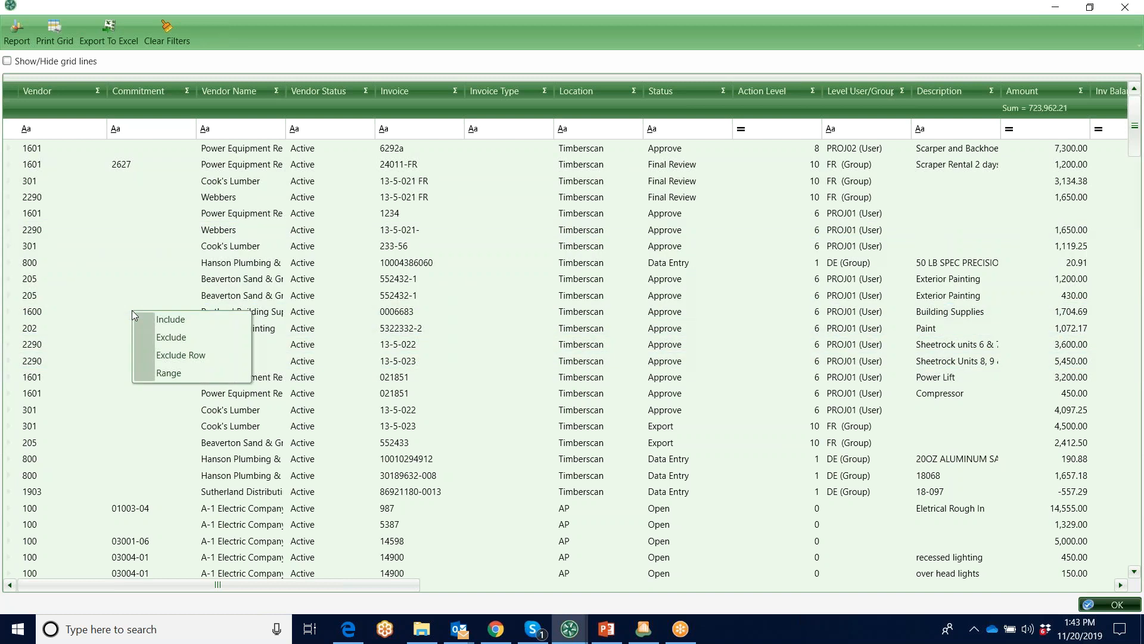
click(122, 264)
drag(405, 584, 832, 589)
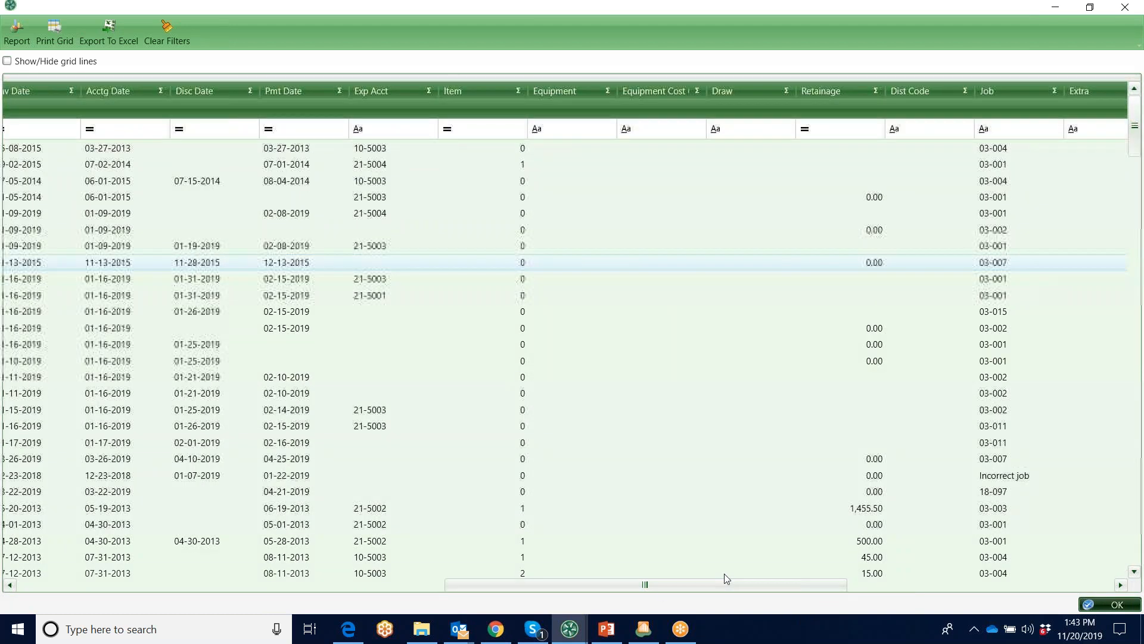
drag(725, 584, 1034, 596)
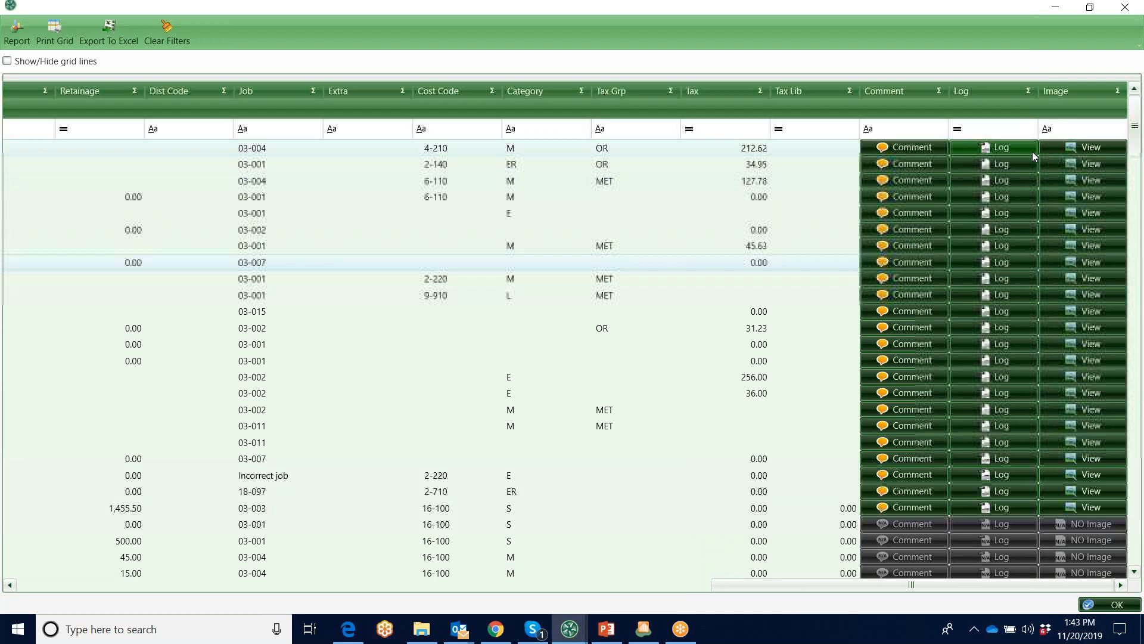
click(1006, 149)
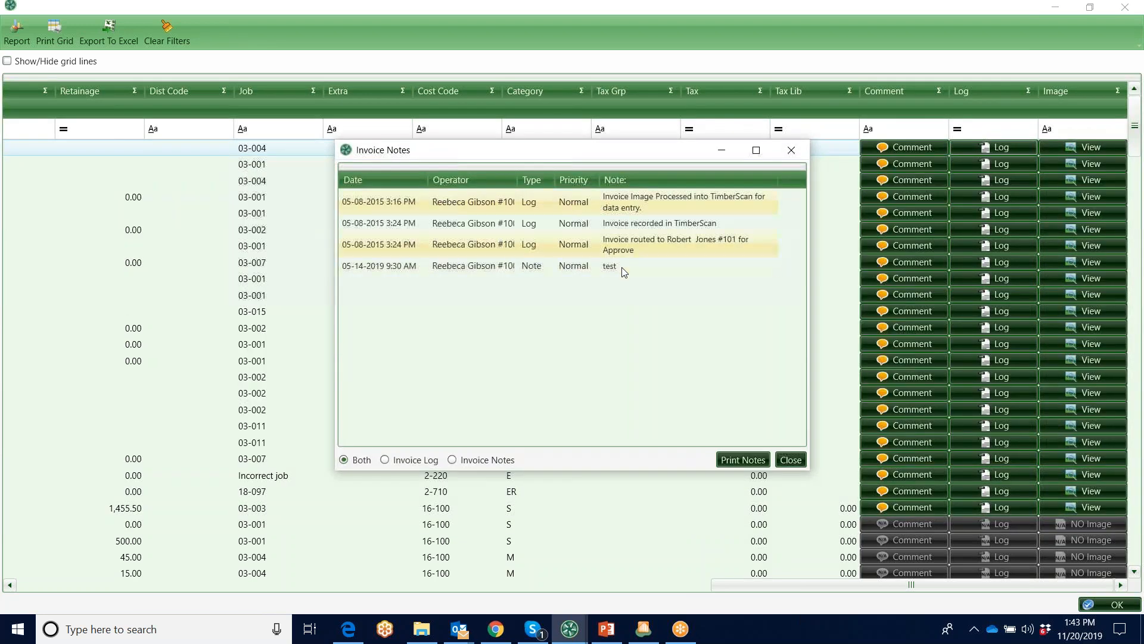
click(784, 464)
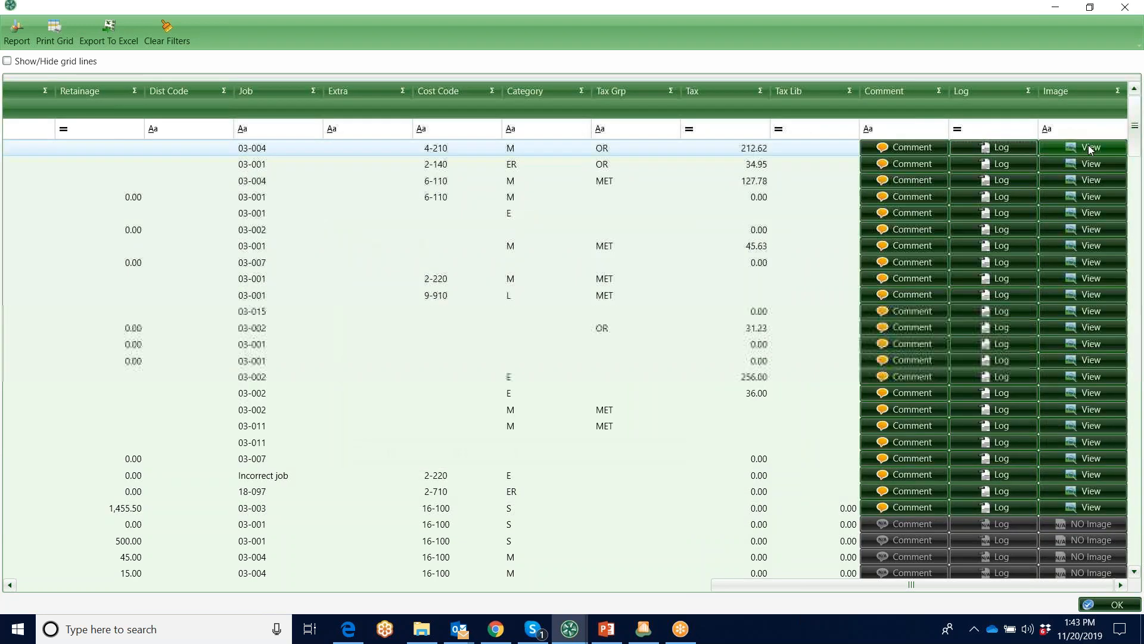
drag(954, 588, 118, 615)
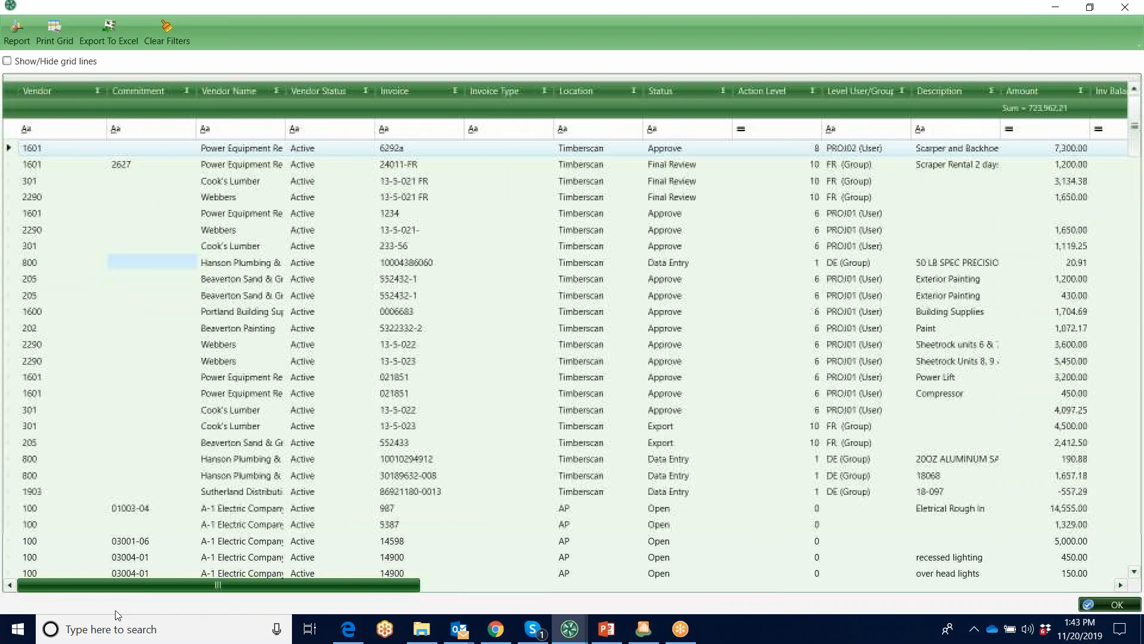
Examine the report options and grouping choices for the job cost inquiry, cancel, and close the inquiry
click(17, 31)
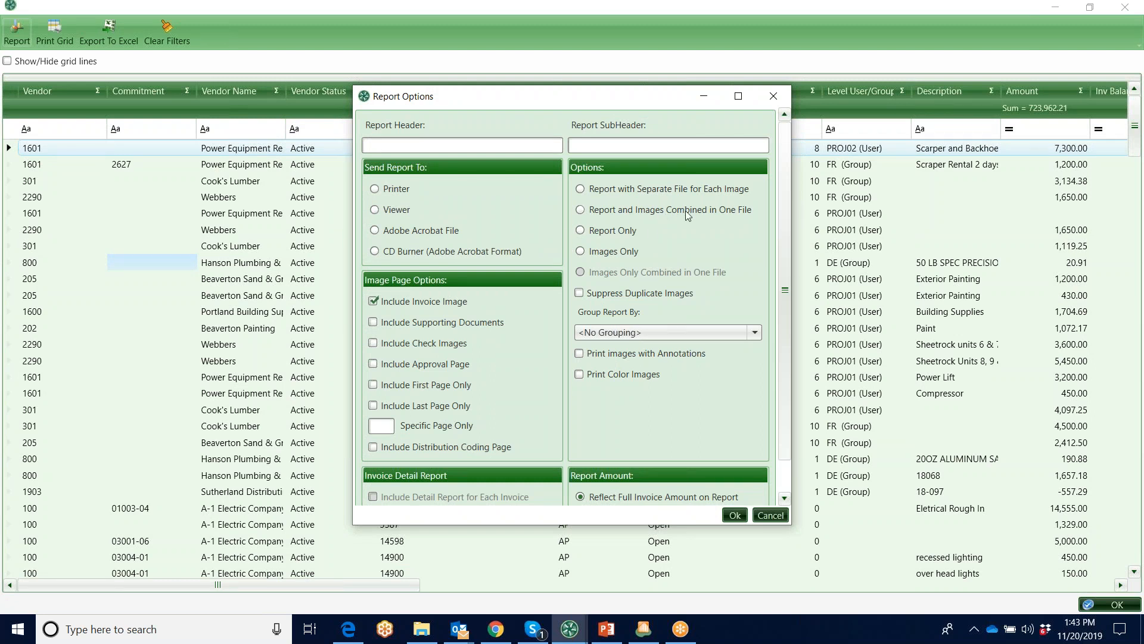
click(760, 332)
scroll(759, 470, down, 2)
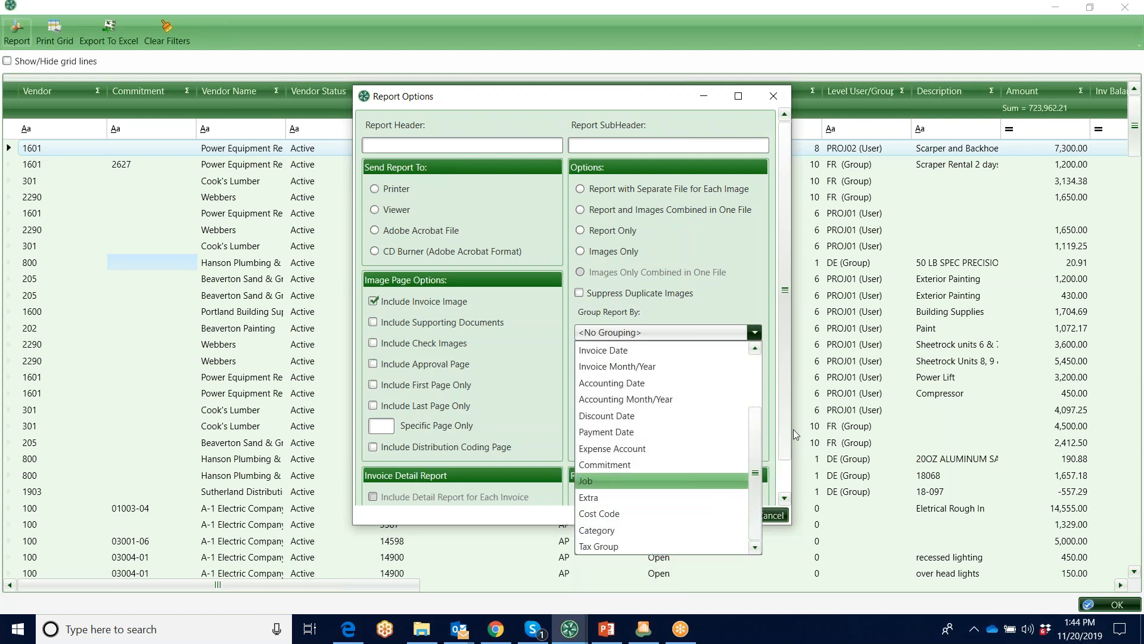
click(781, 385)
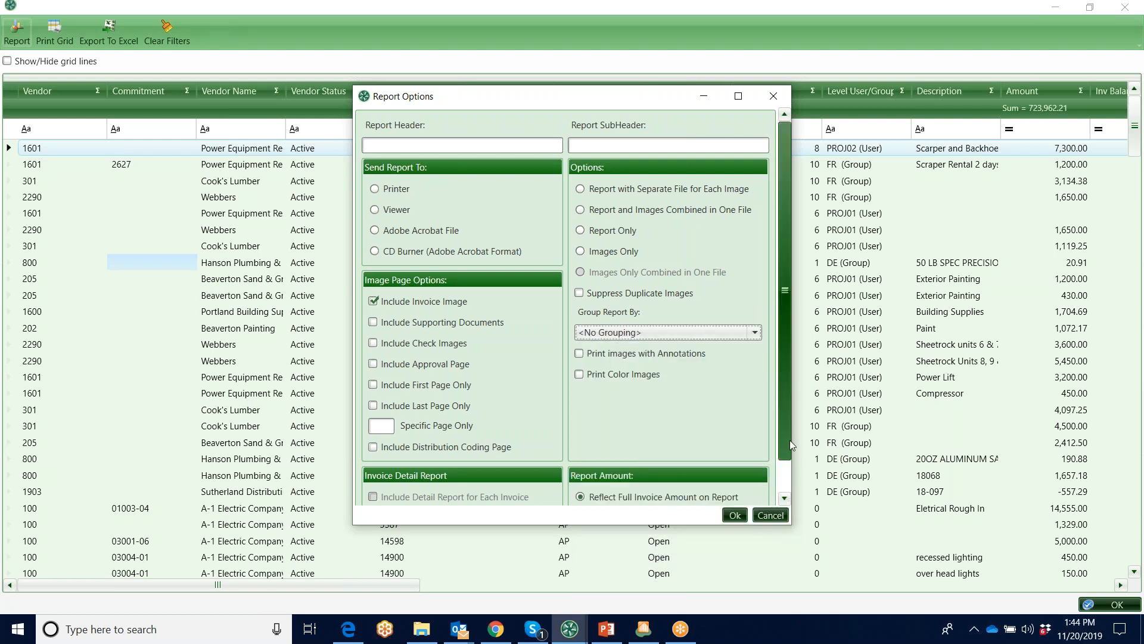
click(770, 513)
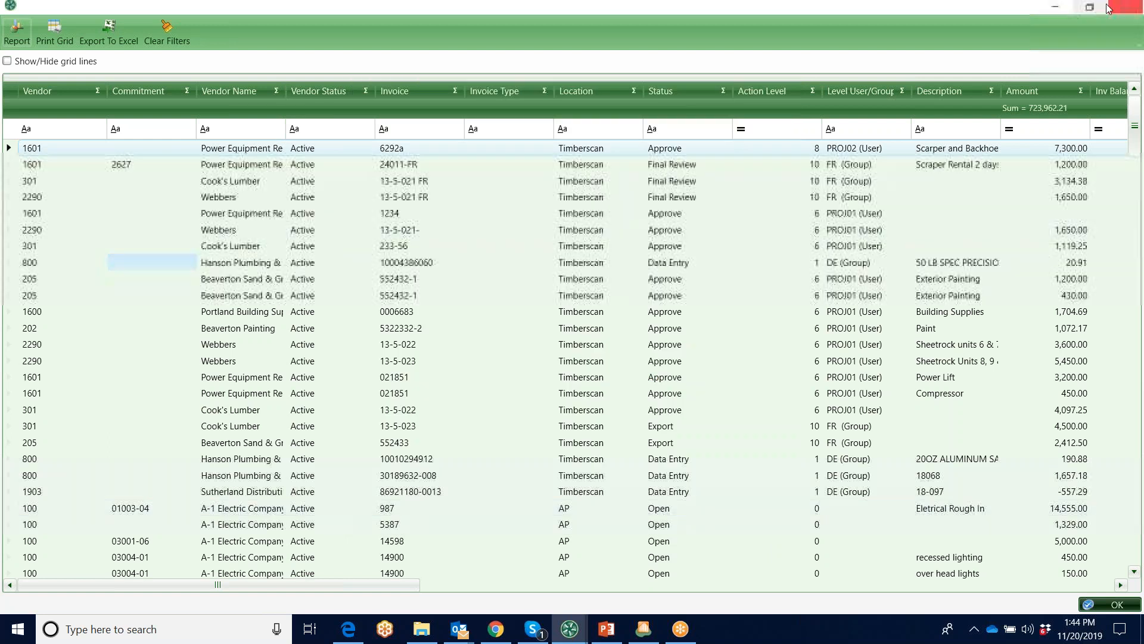
click(1125, 7)
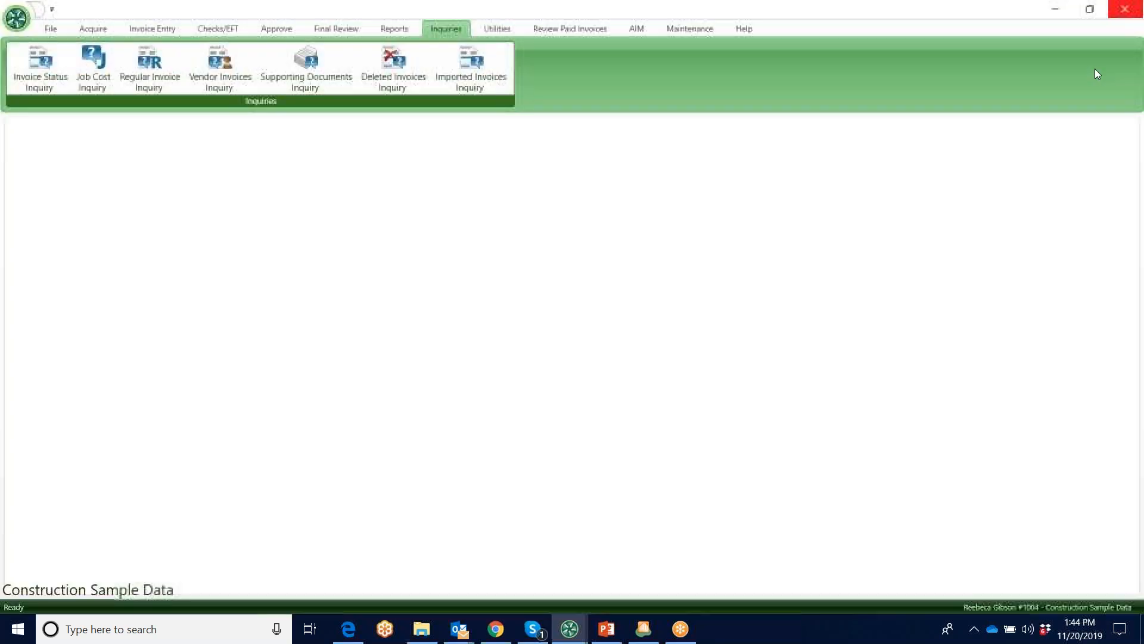
Minimize TimberScan, open the Sample Billing Backup Report PDF from the desktop, and look through its report and invoice pages
click(1055, 9)
double_click(148, 32)
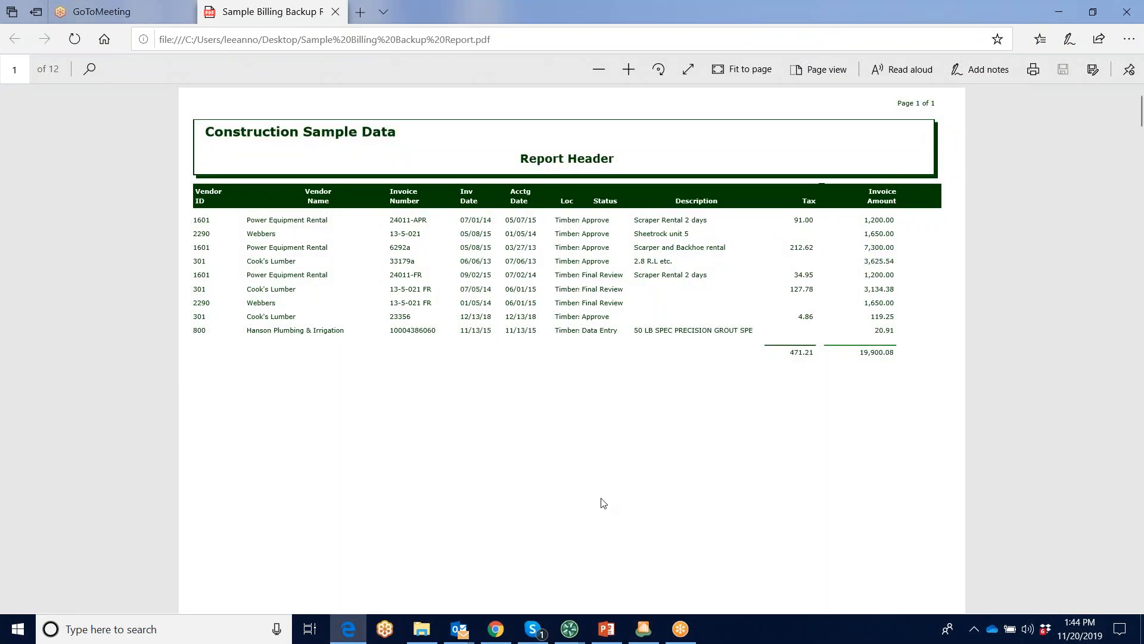
scroll(608, 471, down, 10)
scroll(609, 470, down, 10)
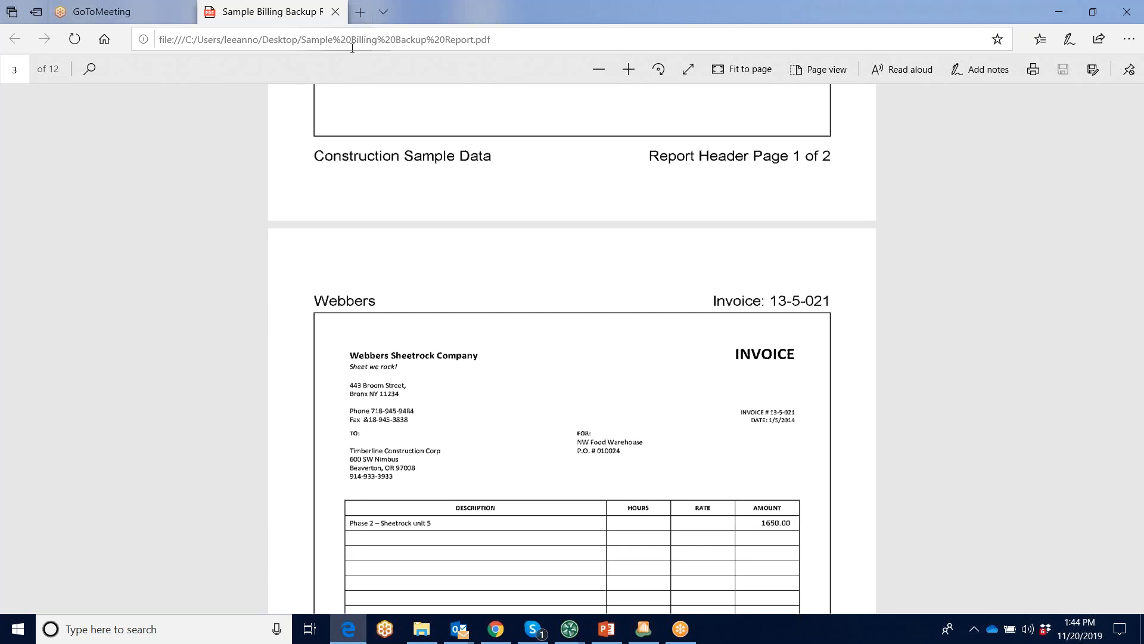
Close the sample billing backup PDF, minimize the browser, and switch back to the TimberScan window with the inquiries
click(336, 12)
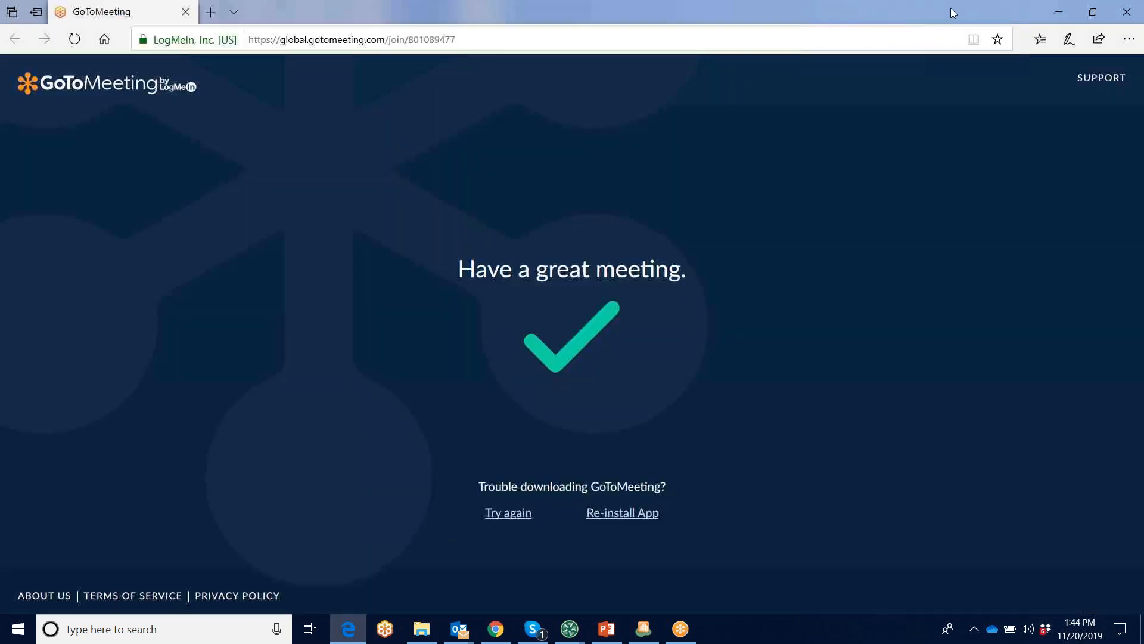
click(1060, 15)
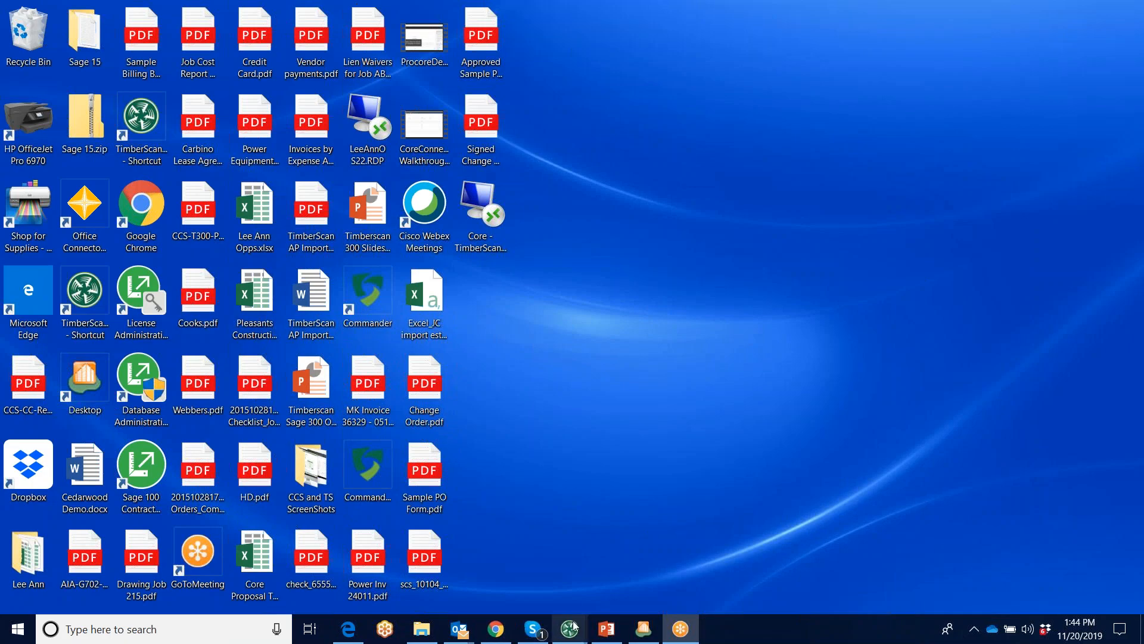
mouse_move(569, 629)
click(656, 588)
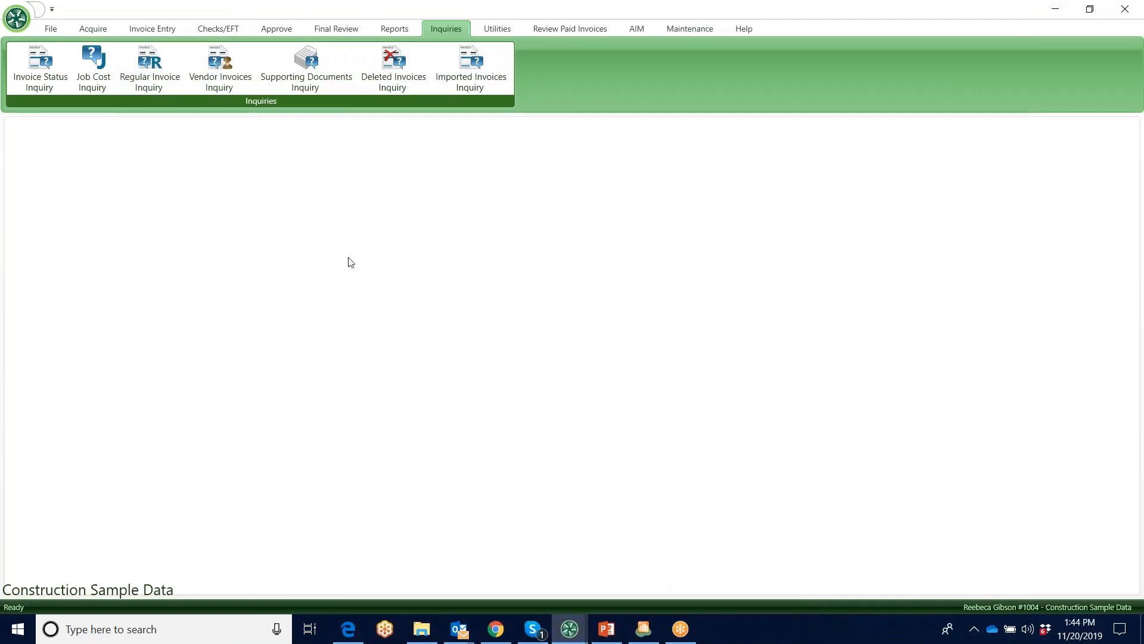
Run a Regular Invoice Inquiry for all dates, including TimberScan and Current invoice locations, and maximize the results
click(148, 59)
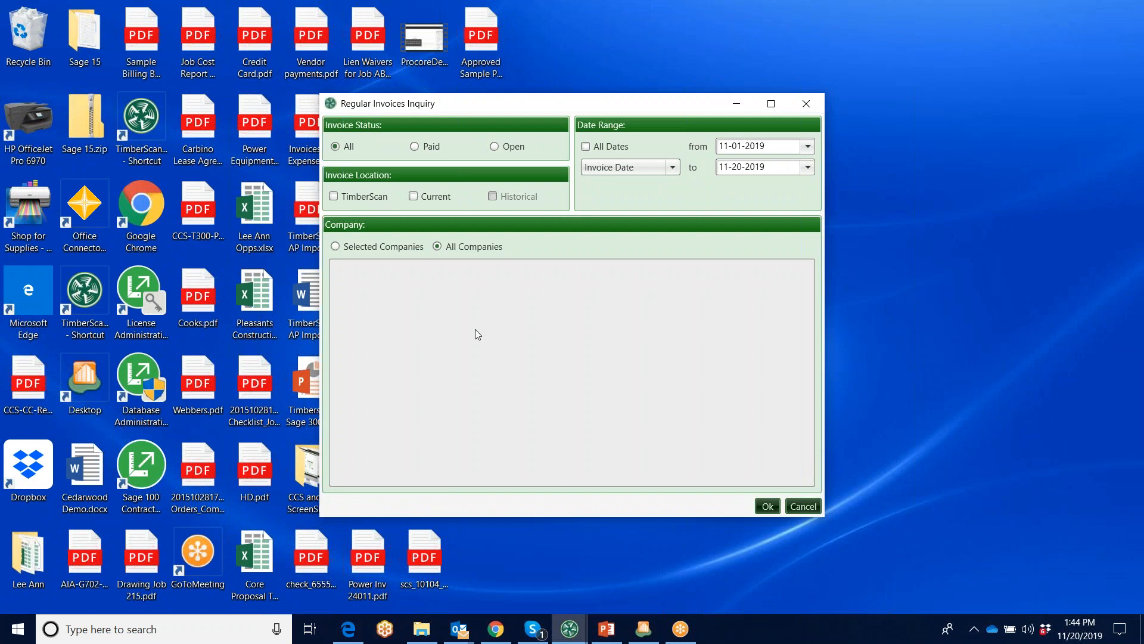
click(334, 196)
click(414, 196)
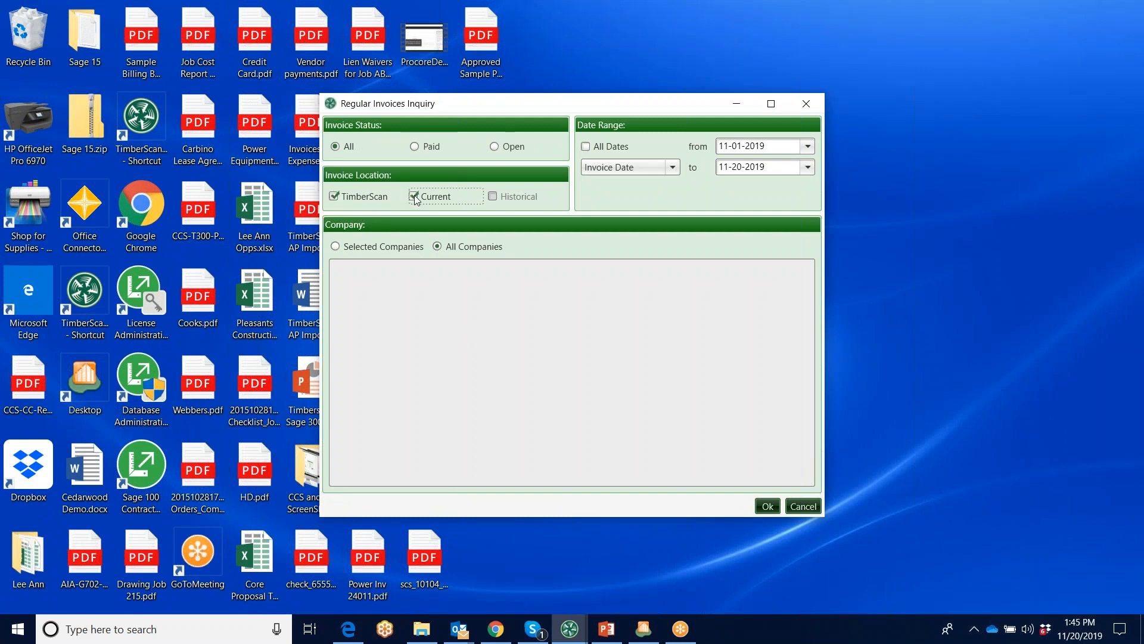
click(585, 147)
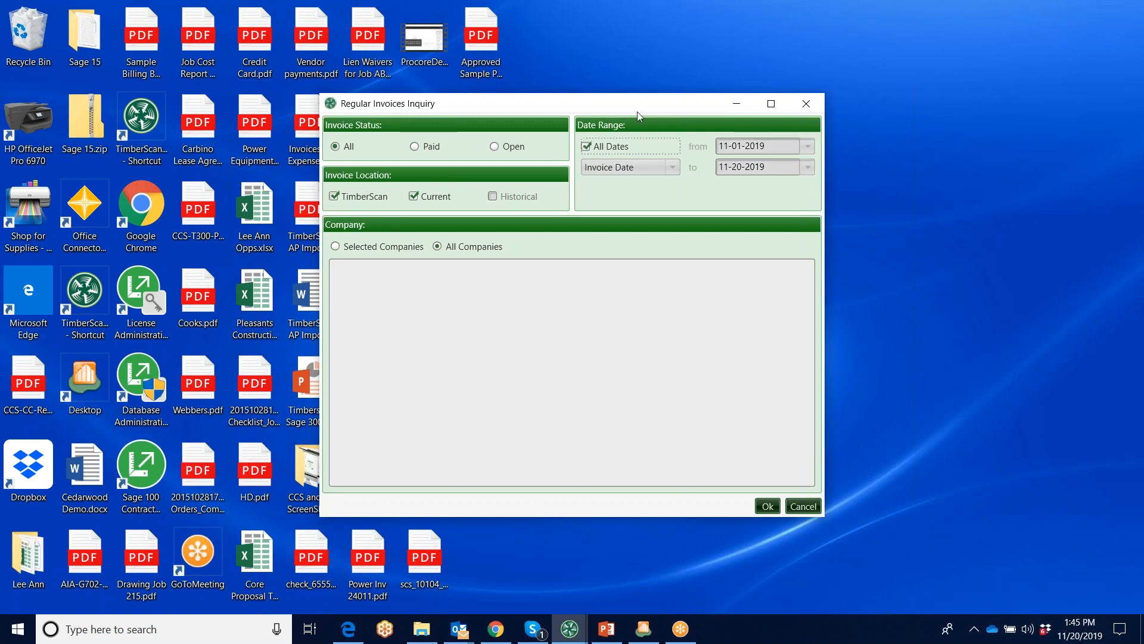
click(767, 506)
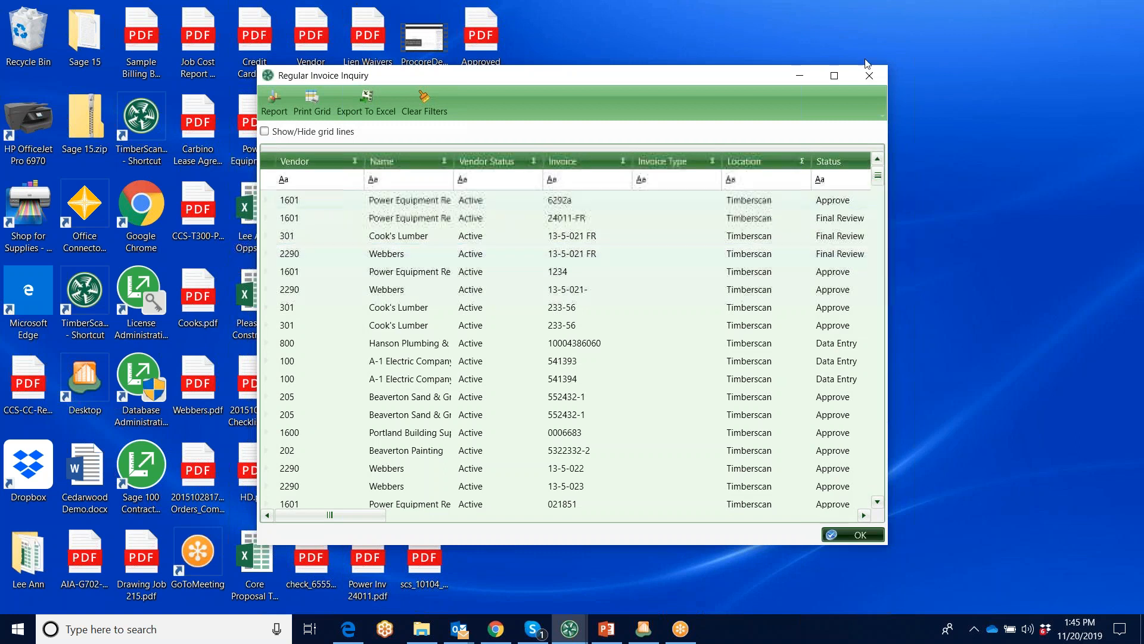
click(835, 76)
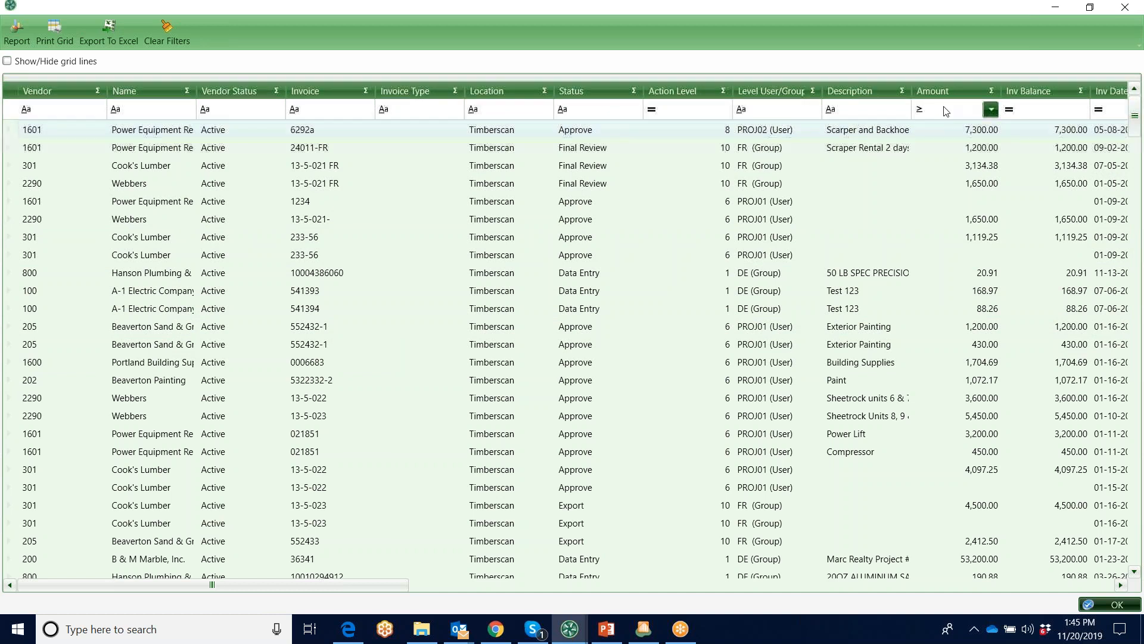
Filter the inquiry results to amounts greater than or equal to 10000 and to vendor 1401
click(990, 109)
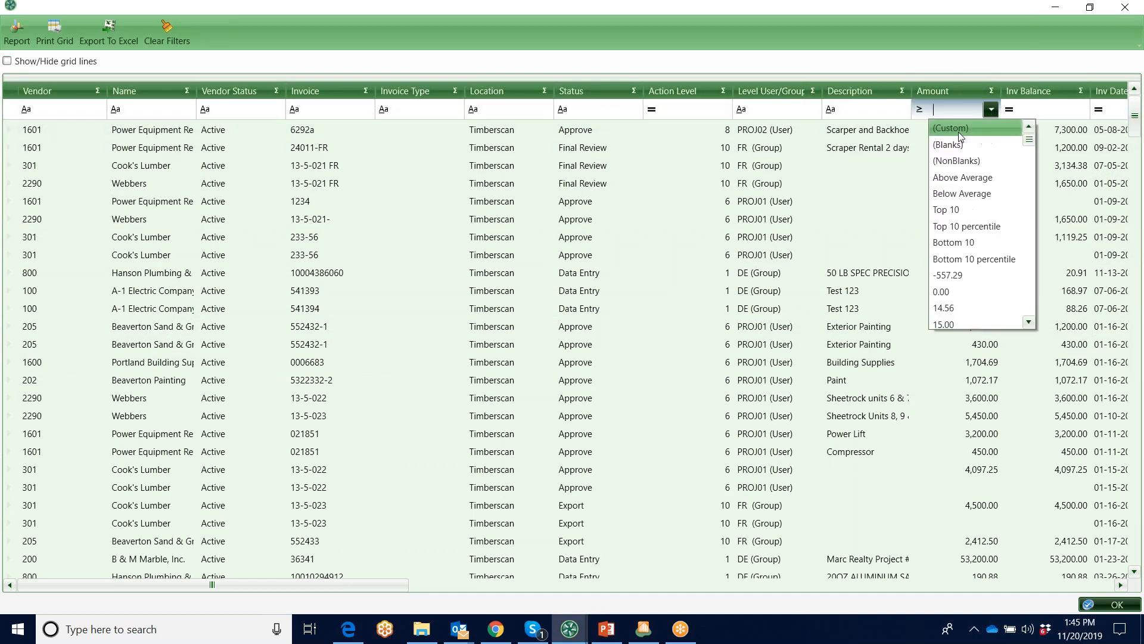
click(956, 130)
click(352, 233)
click(485, 279)
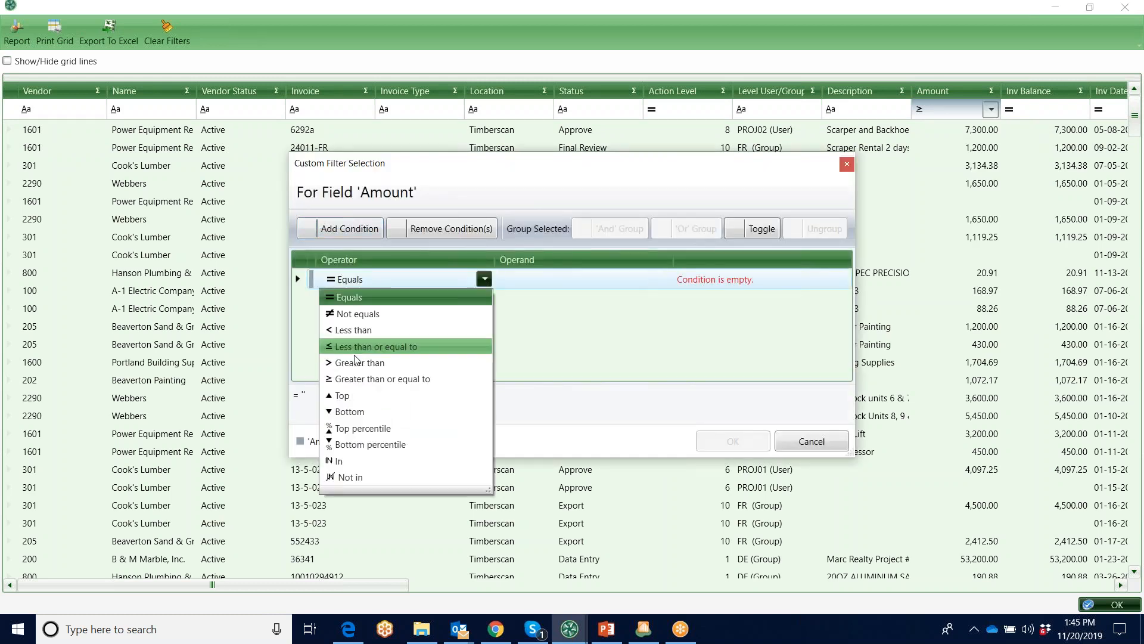
click(371, 379)
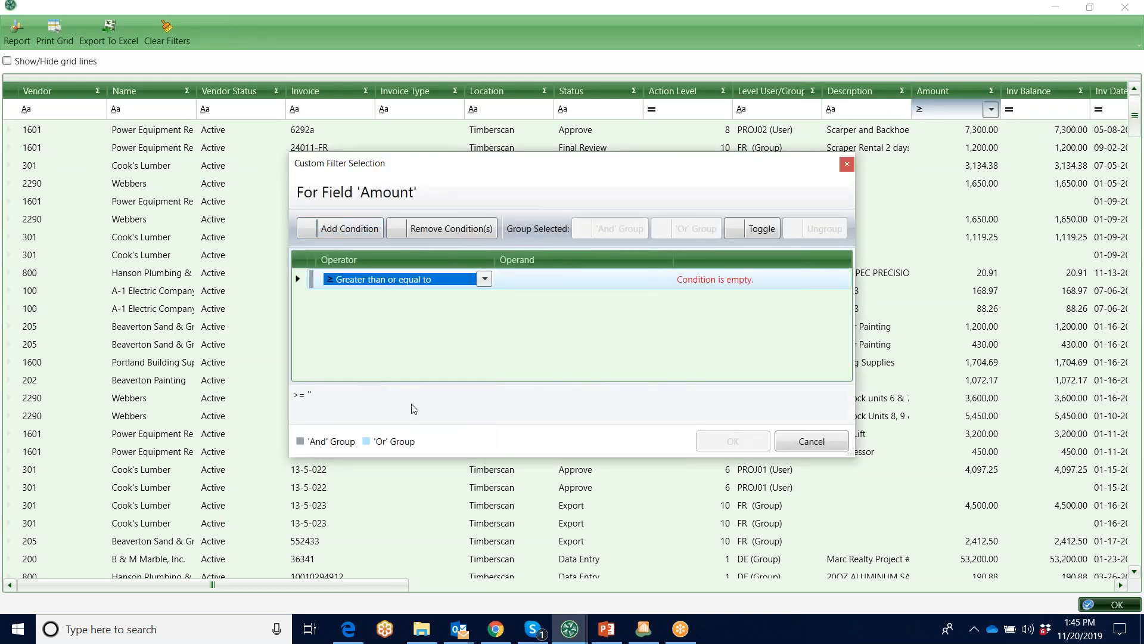
click(530, 282)
text(1000)
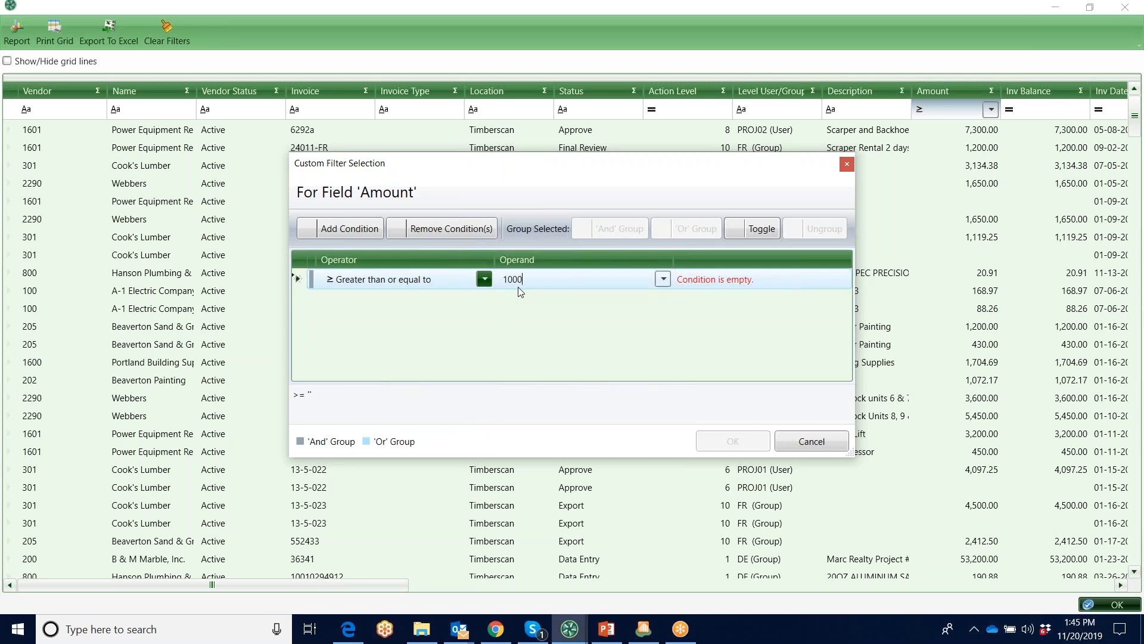
text(0)
key(Return)
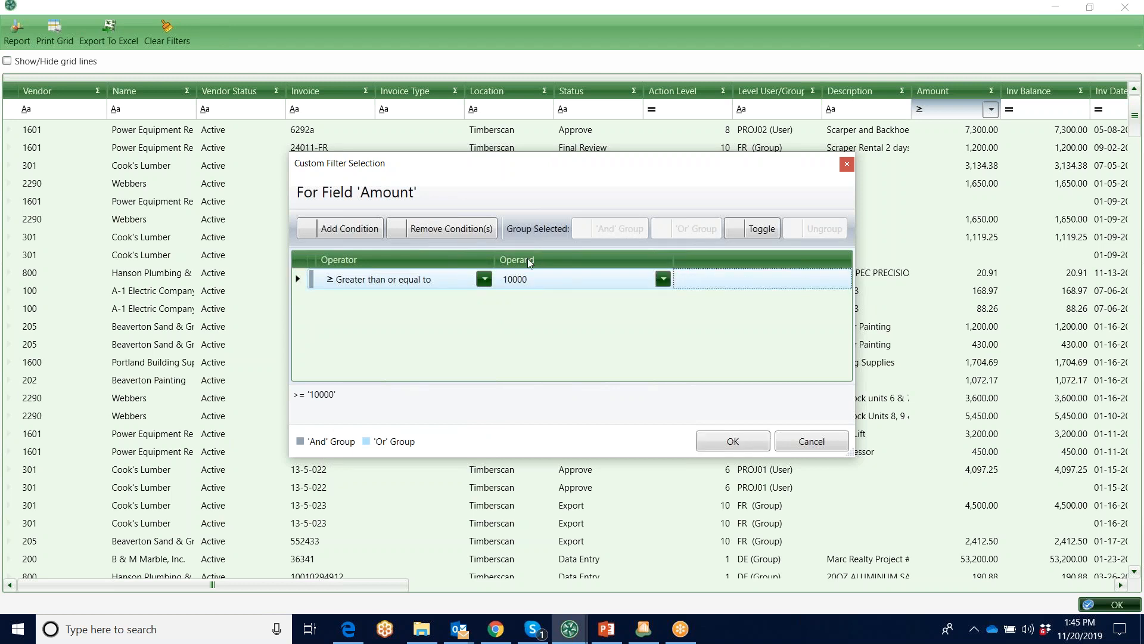
click(713, 446)
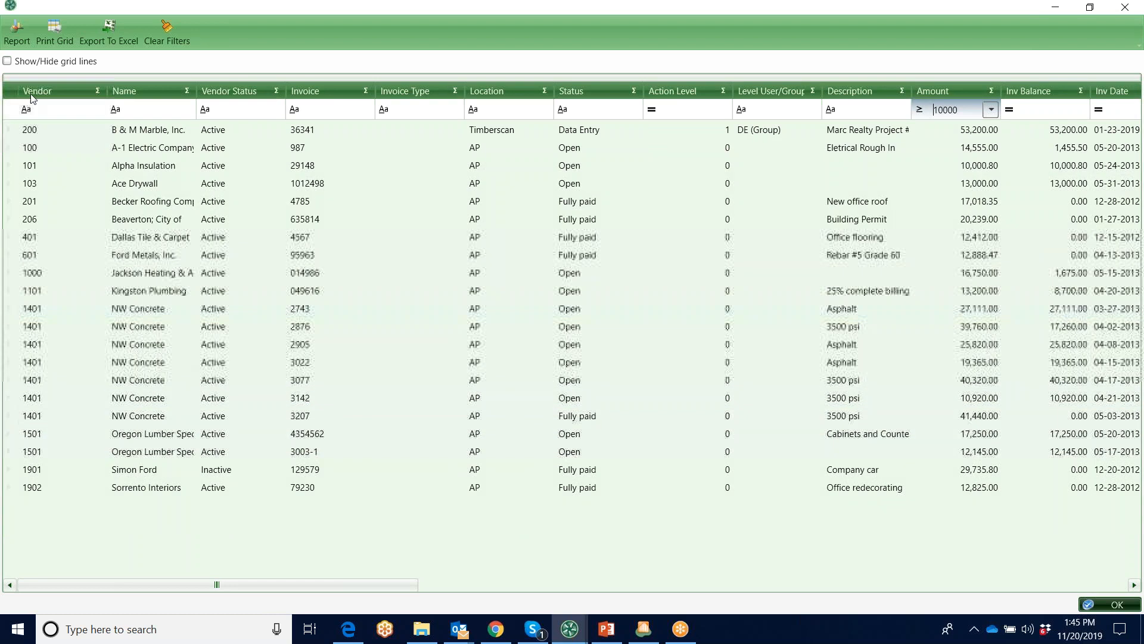
click(96, 109)
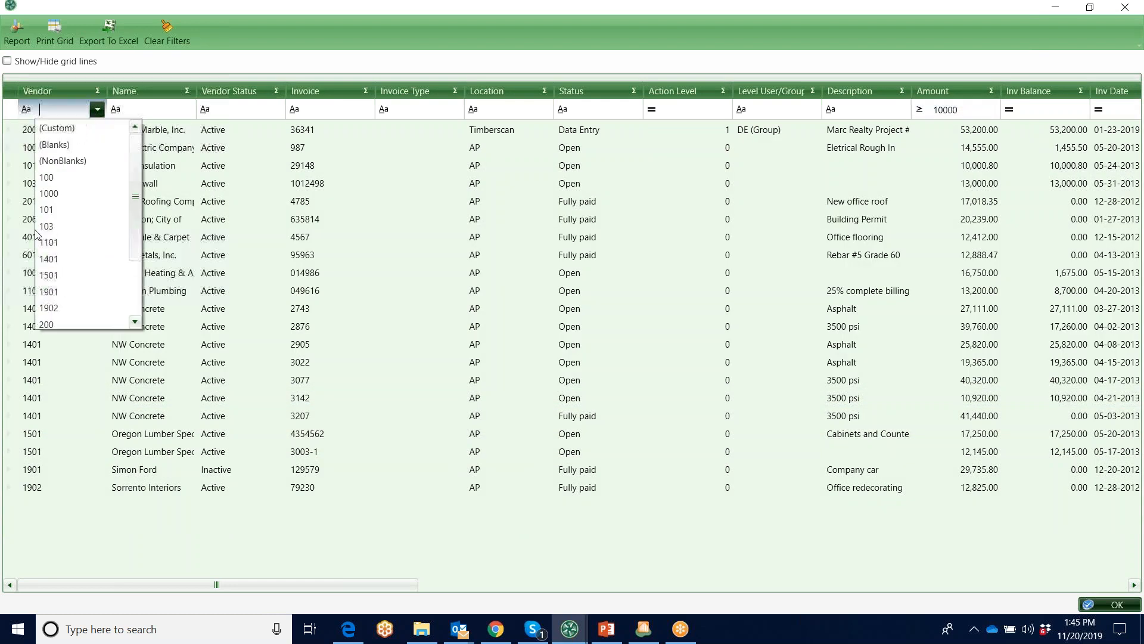
click(55, 259)
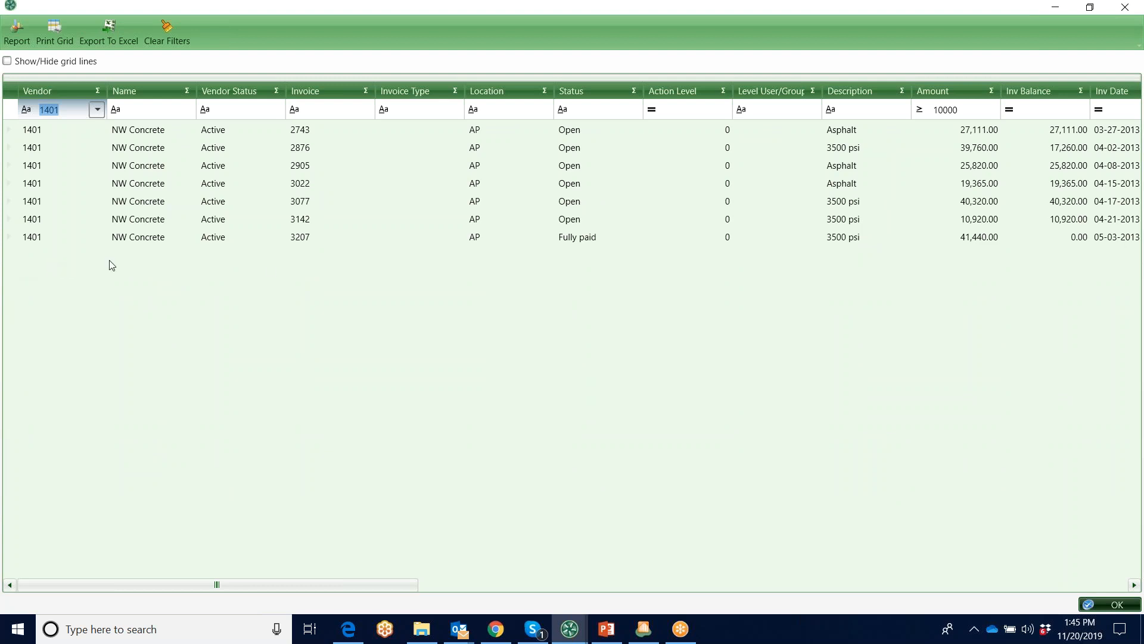
Examine the custom filter operators for the Description column, cancel the filter, and close the inquiry after looking through its remaining columns
click(902, 109)
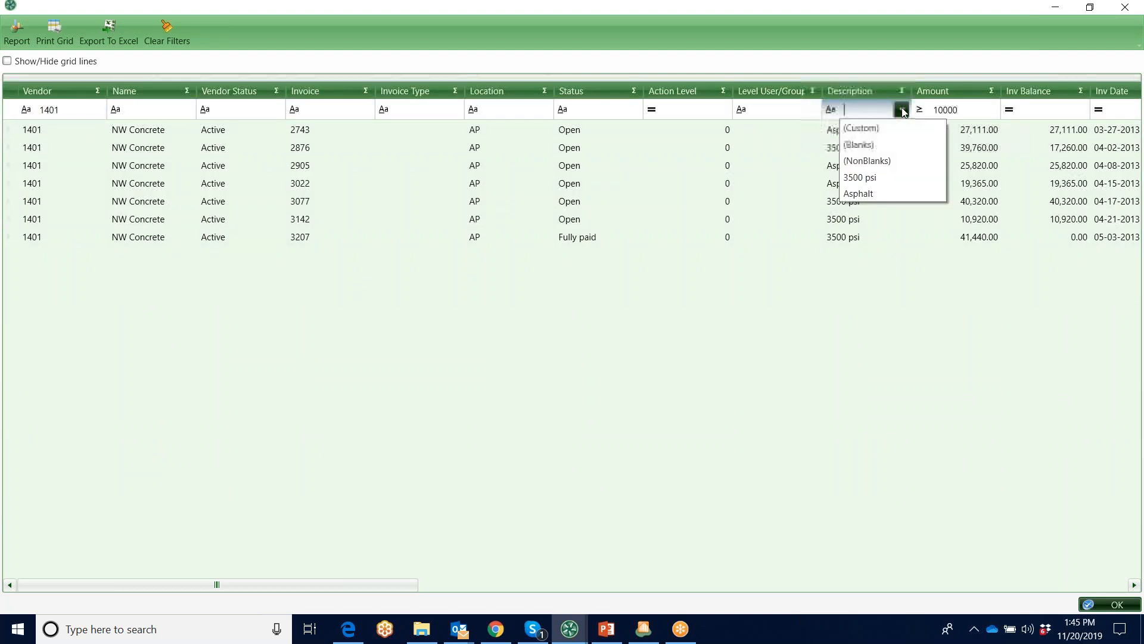
click(861, 128)
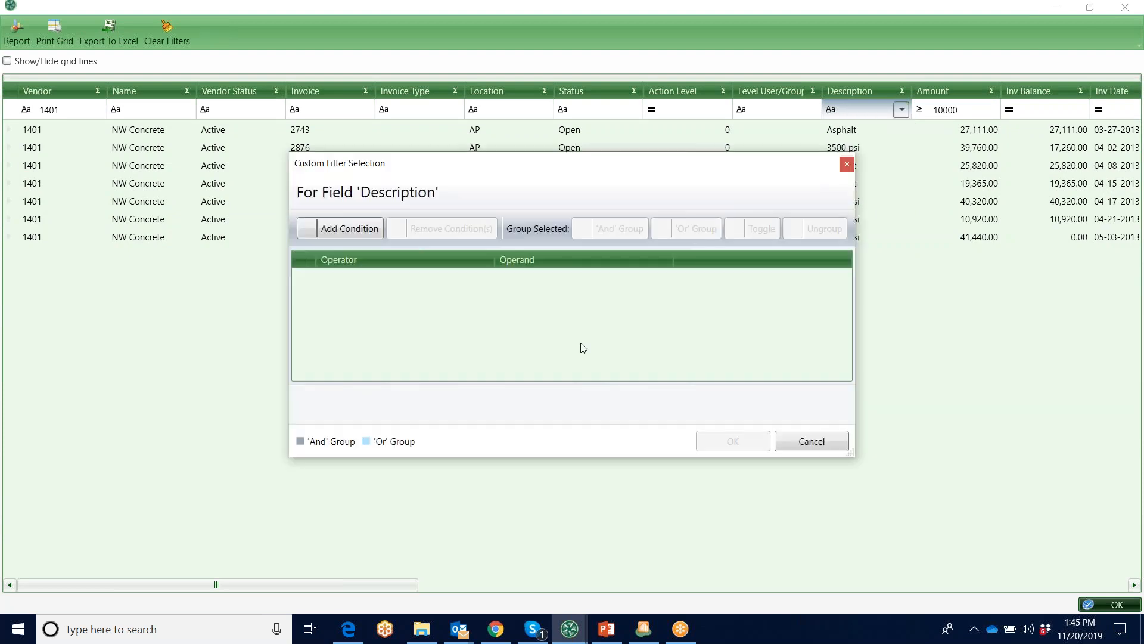
drag(655, 172, 531, 168)
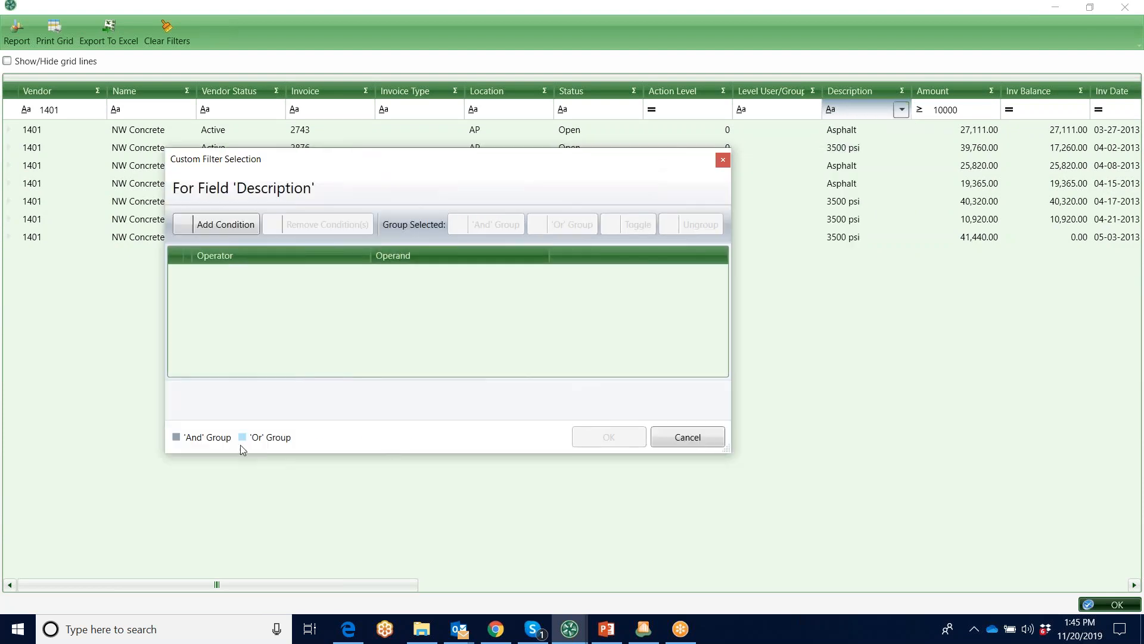
click(236, 226)
click(361, 275)
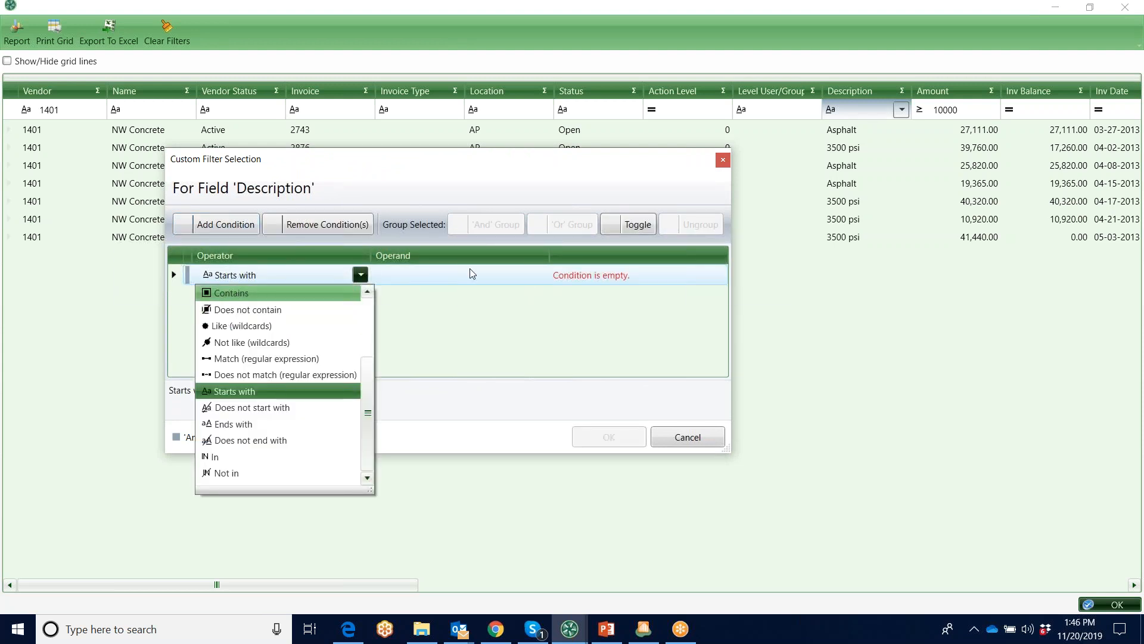
click(696, 441)
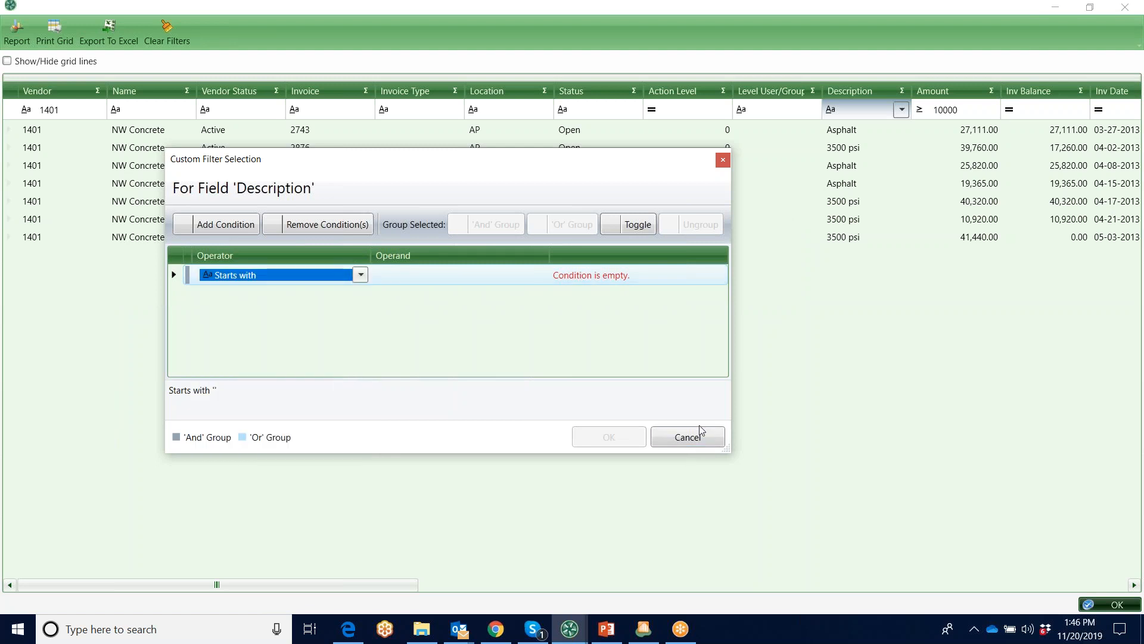
click(693, 440)
click(626, 365)
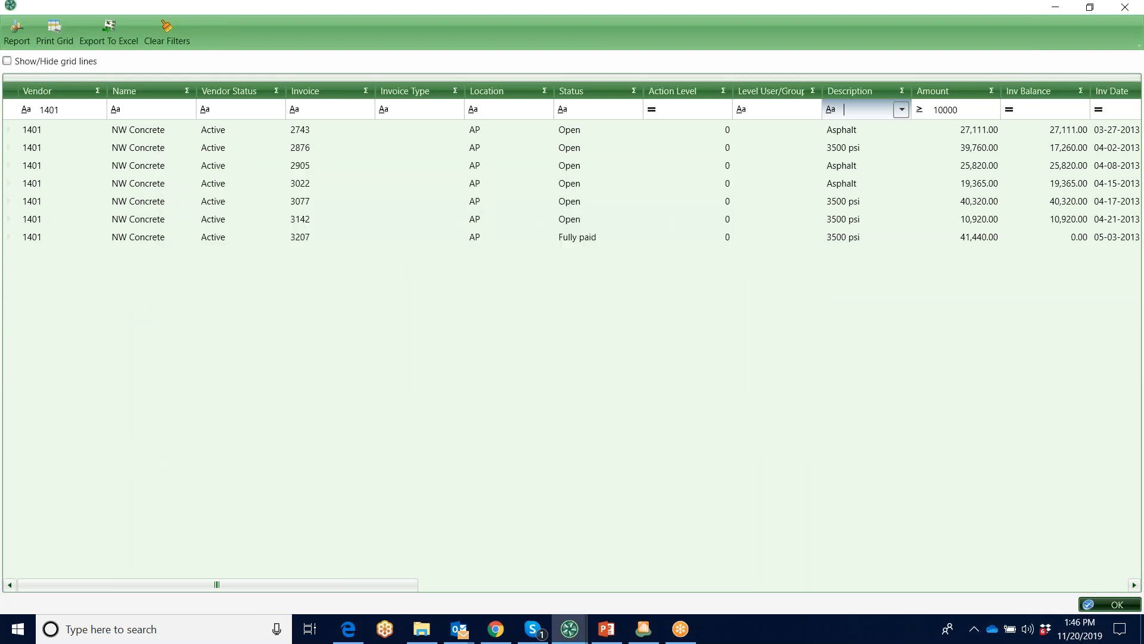
drag(409, 587, 735, 549)
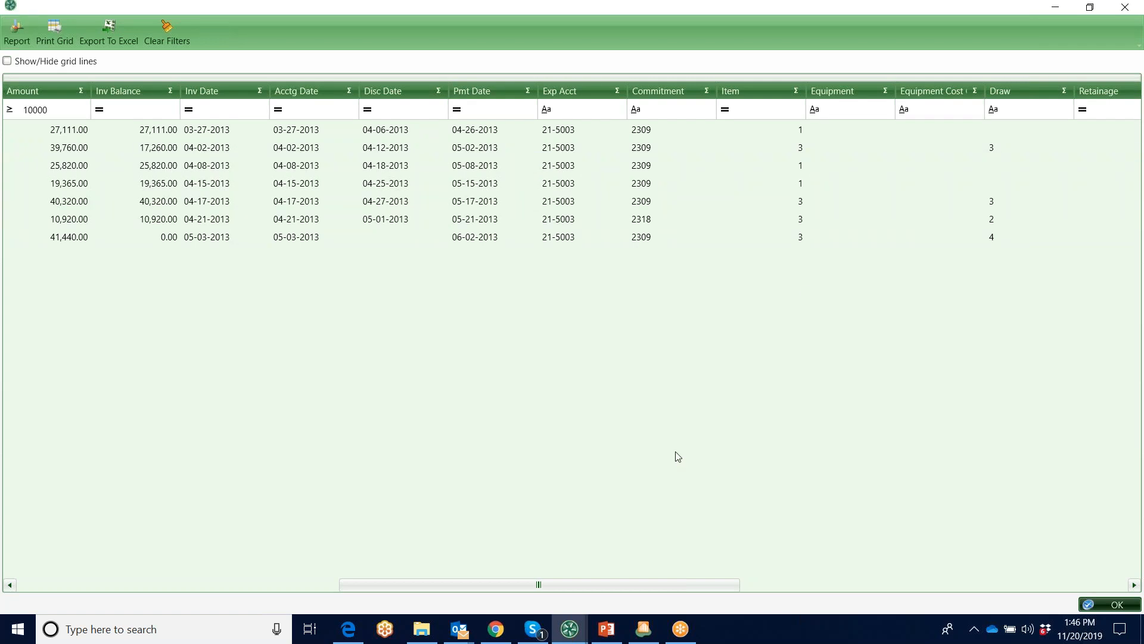
click(1128, 8)
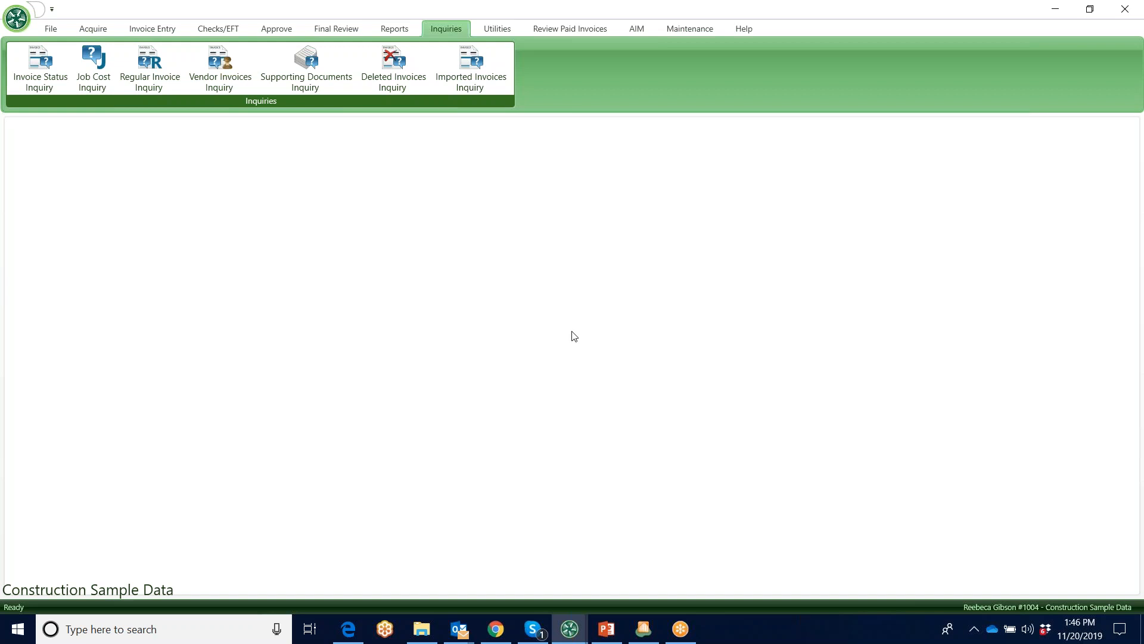
Minimize the current TimberScan session and switch to the approver's TimberScan session with the invoice approval dashboard
click(1055, 9)
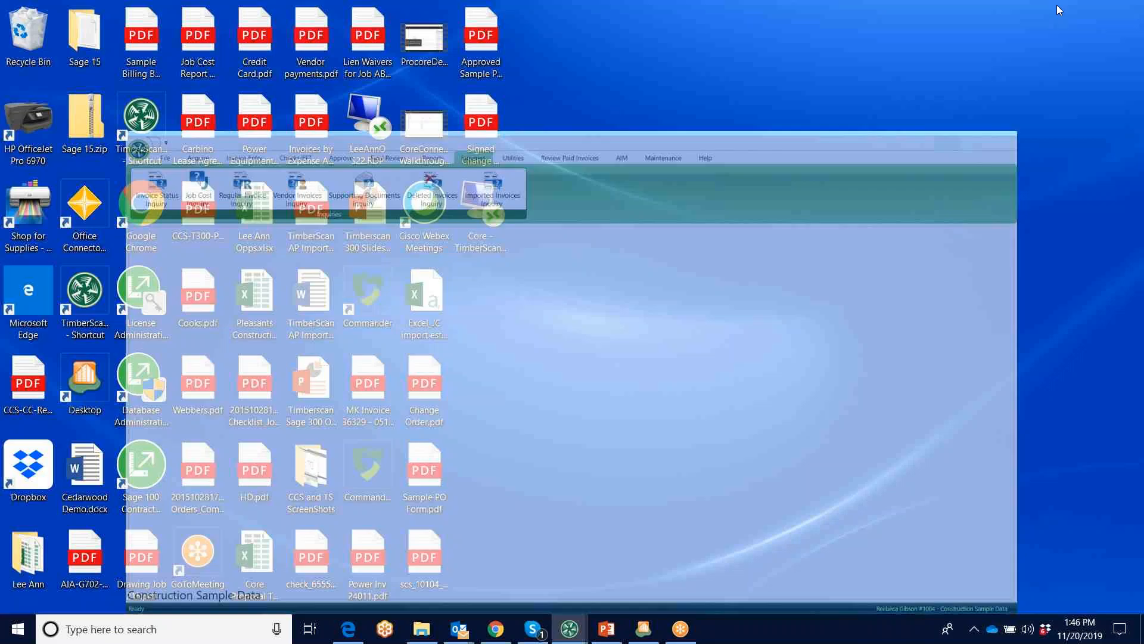
mouse_move(570, 628)
click(651, 596)
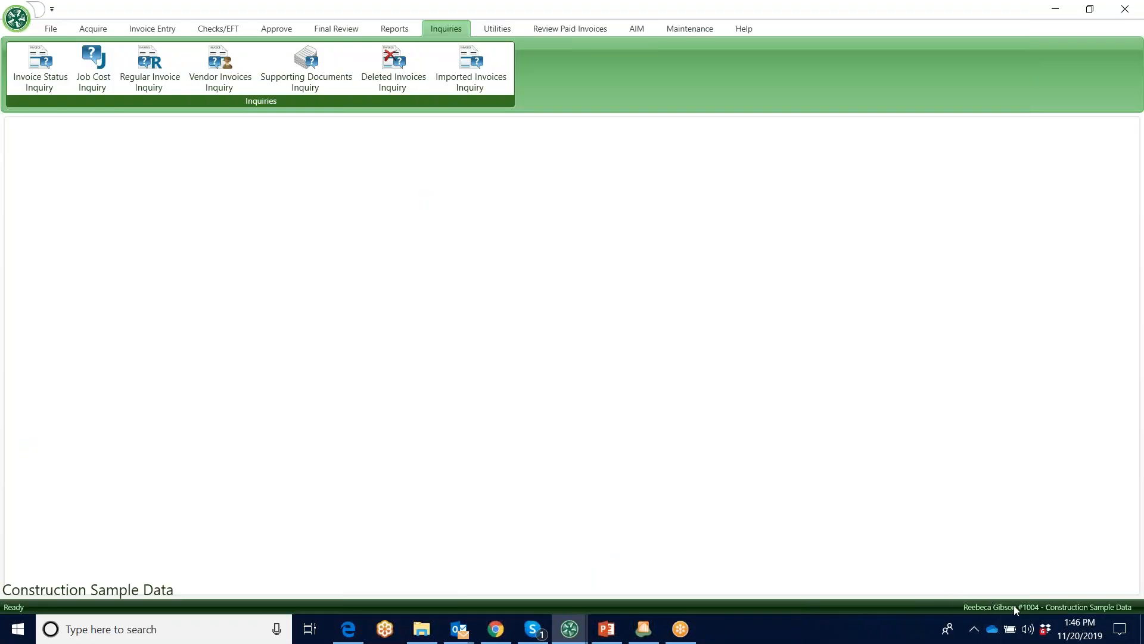
click(1056, 9)
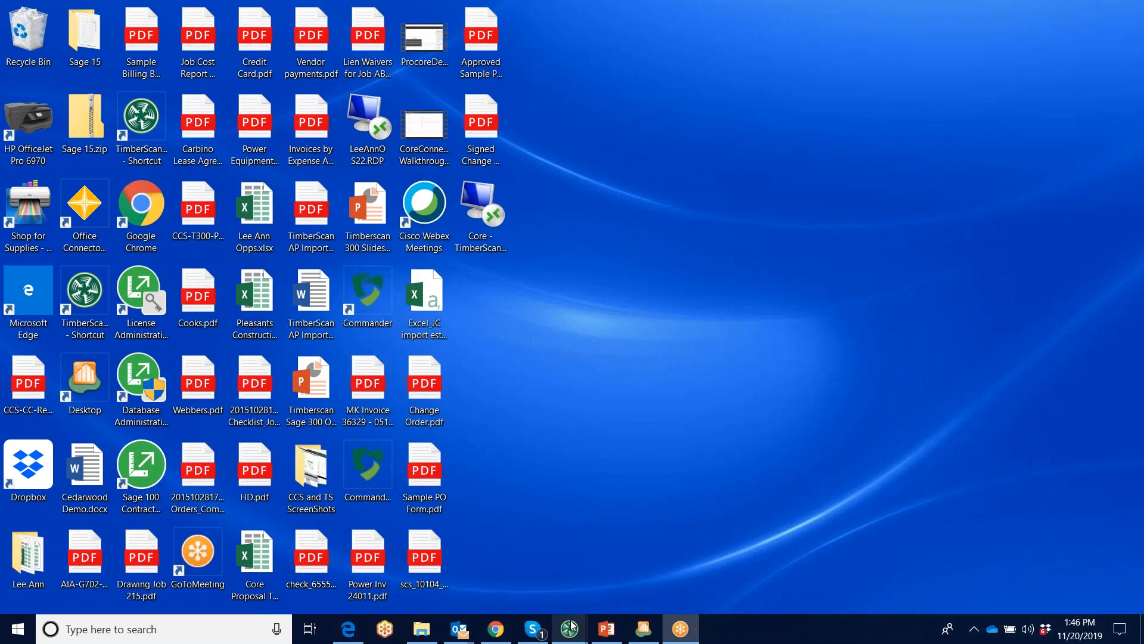
mouse_move(571, 627)
click(549, 596)
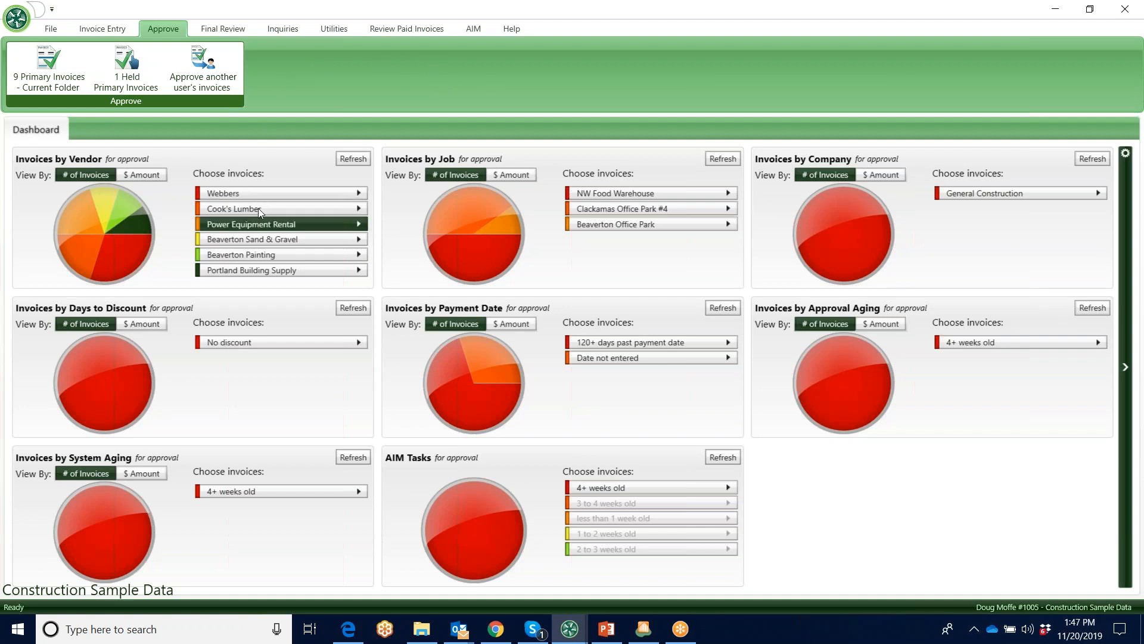
mouse_move(269, 200)
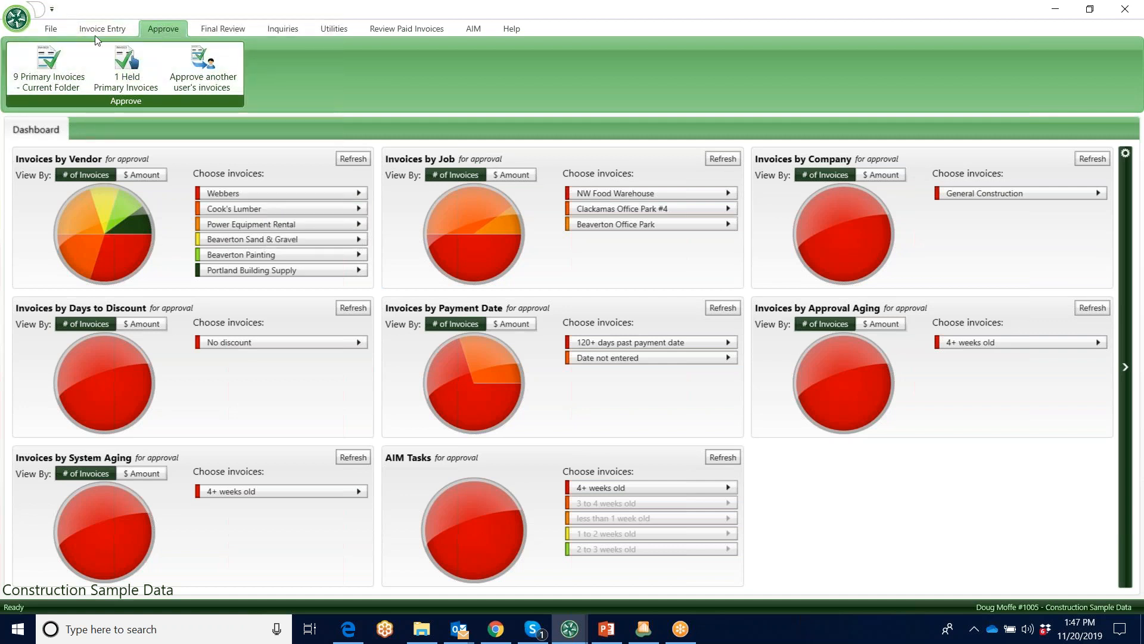
Open the primary invoices for the specific vendor 1601 - Power Equipment Rental, view the first one, and close the approval window
click(51, 67)
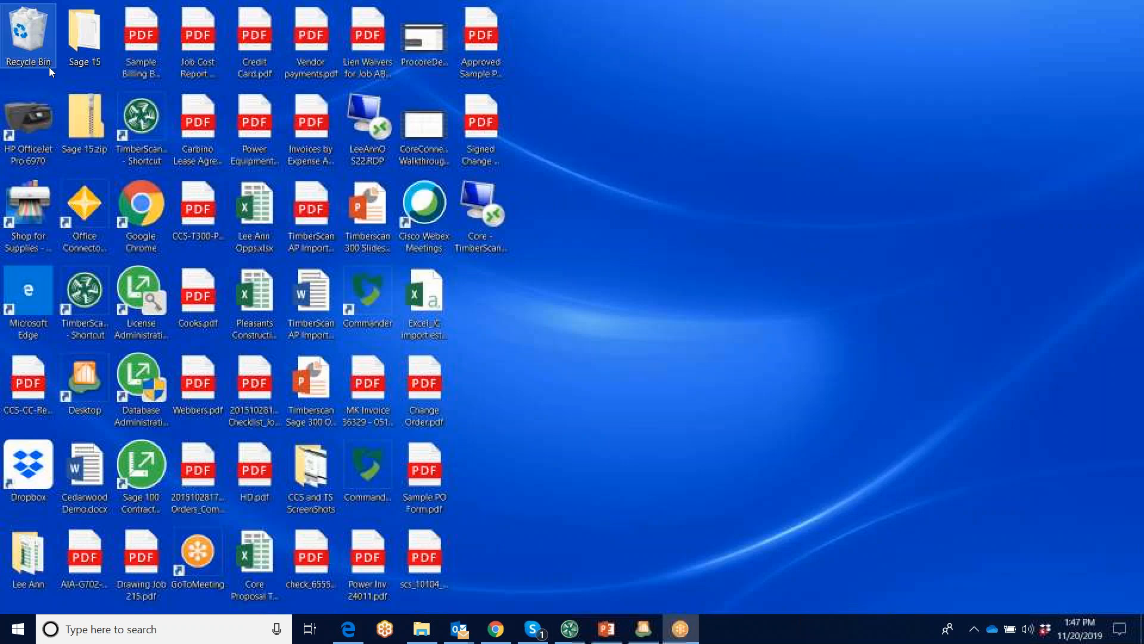
click(671, 224)
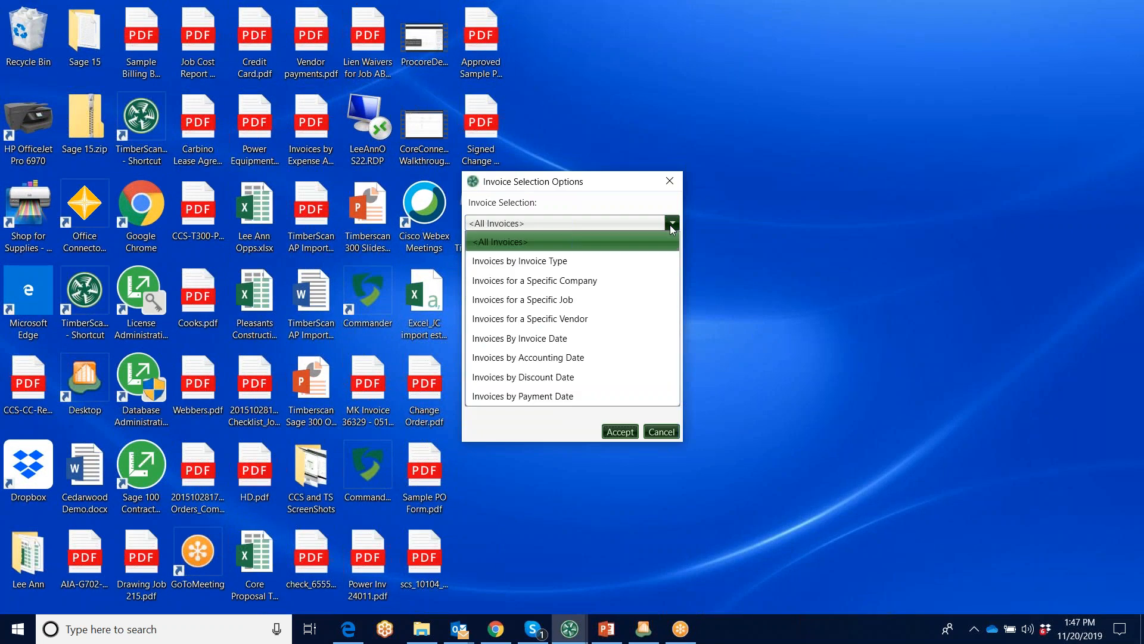
click(553, 323)
click(672, 265)
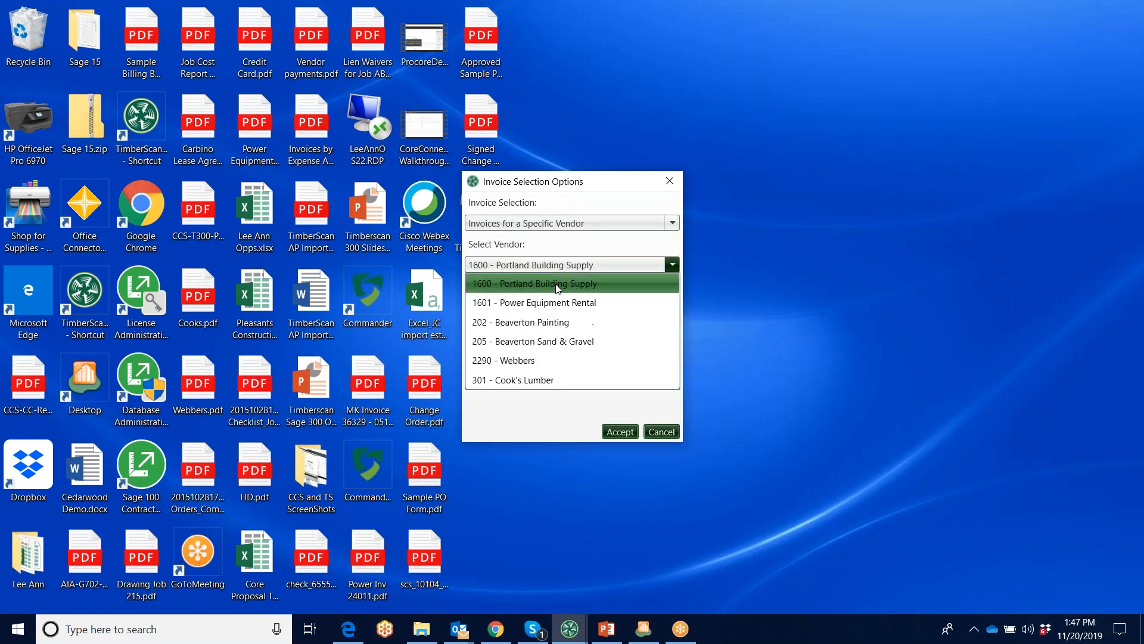
click(539, 302)
click(619, 431)
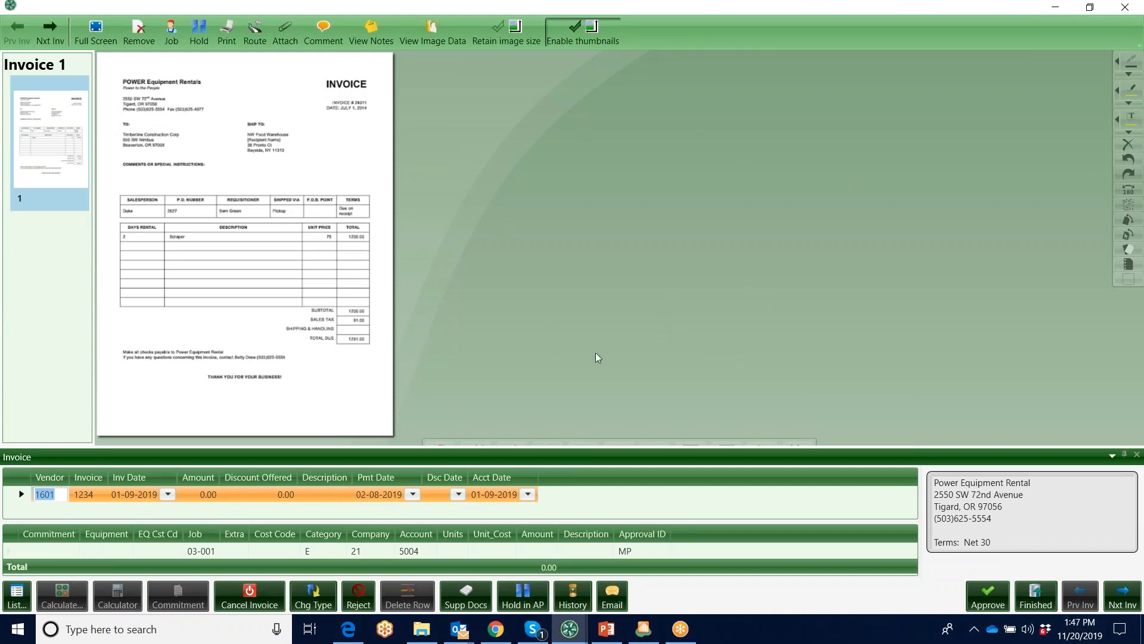
click(1125, 9)
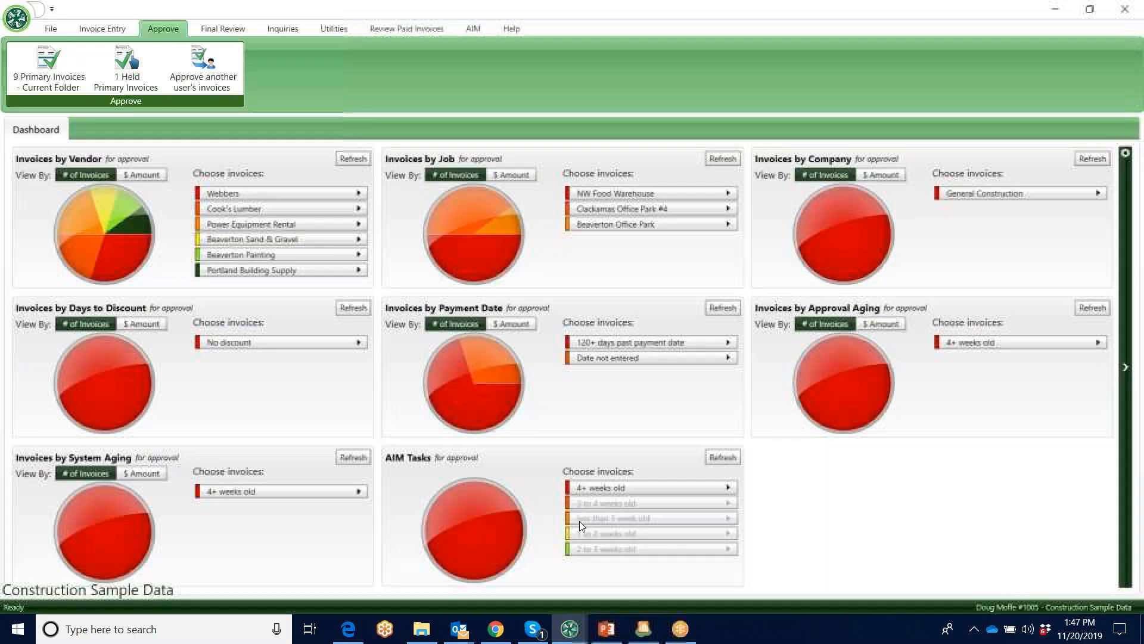
Switch to TimberScan GO in Chrome and review the primary invoices' sort options and the summary of the Webbers invoice
click(500, 633)
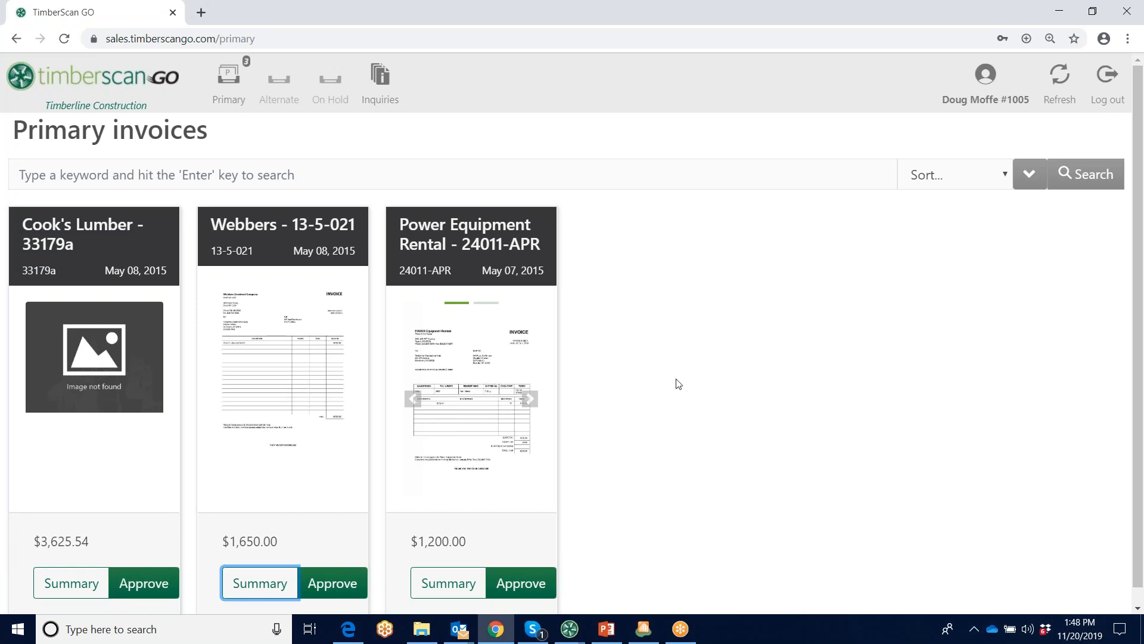
click(1006, 176)
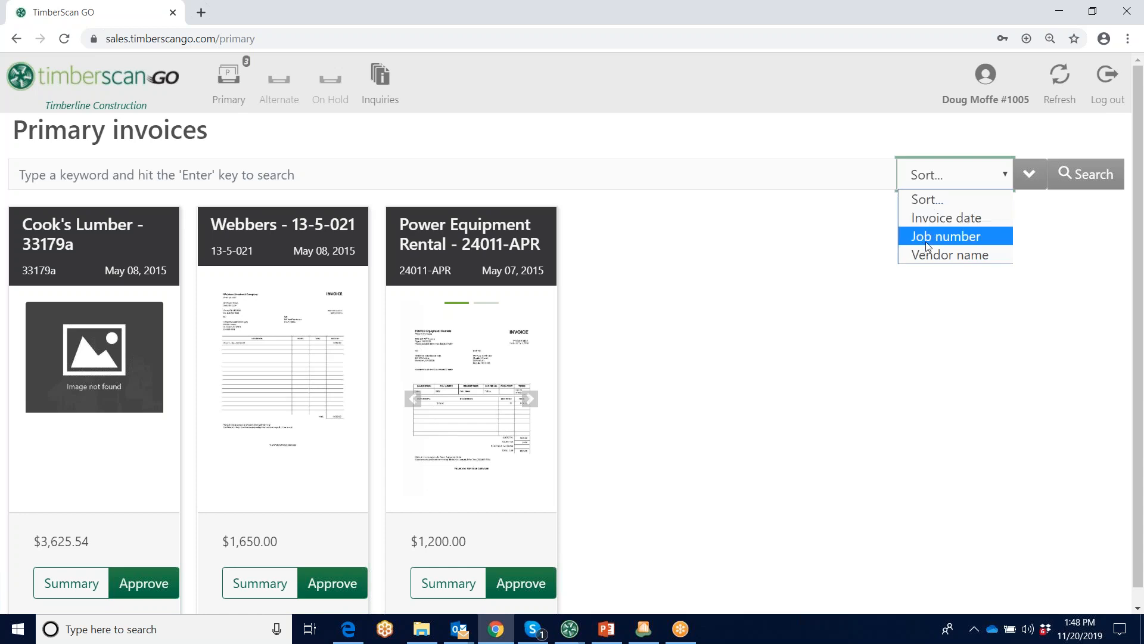
click(752, 408)
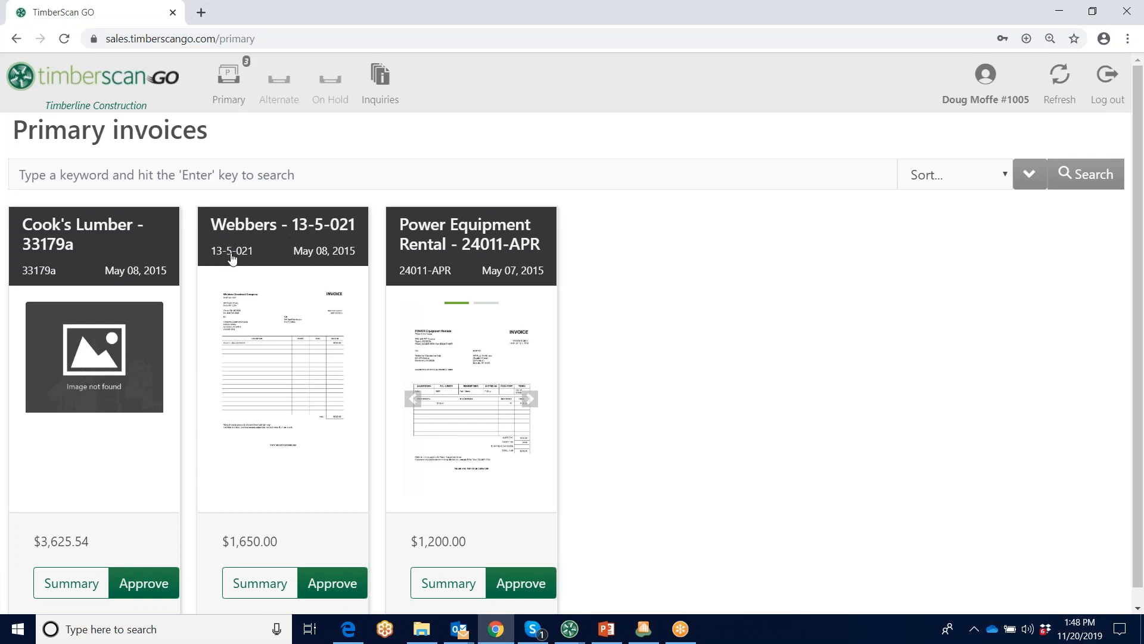
click(261, 584)
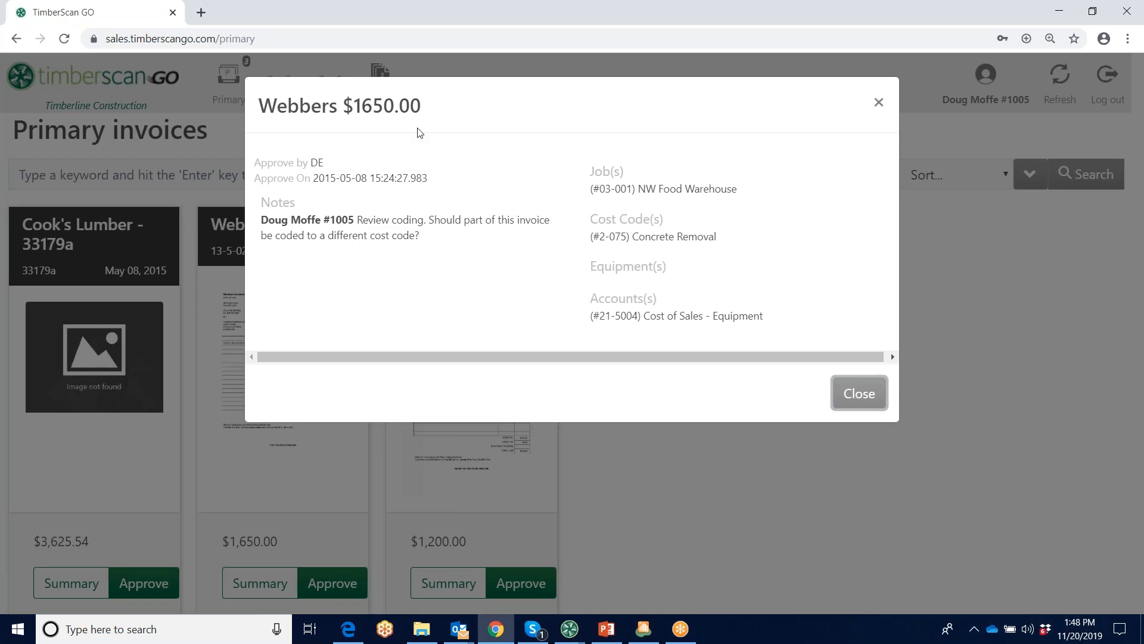
click(858, 397)
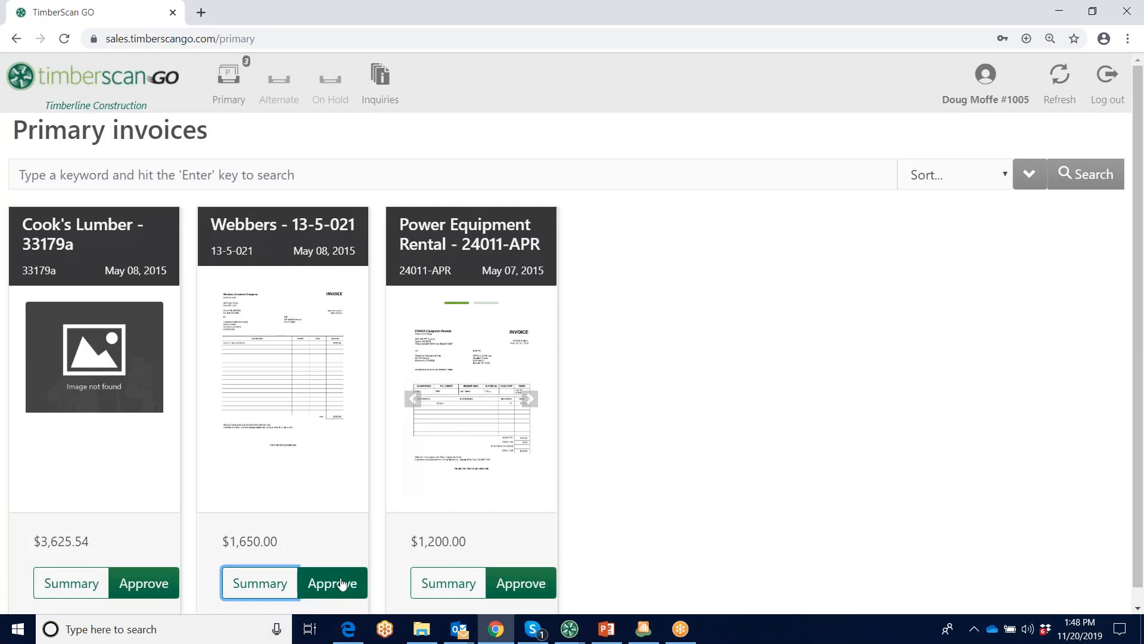
Open the Webbers invoice 13-5-021, enlarge its image, and draw an ellipse around the printed invoice number and date
click(290, 377)
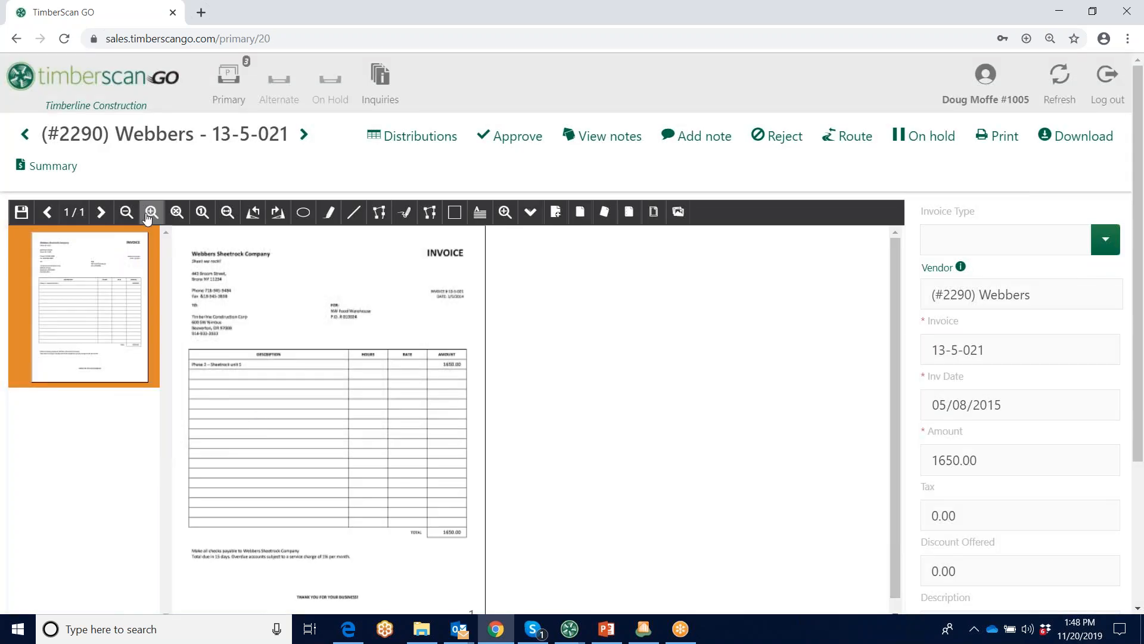
click(151, 213)
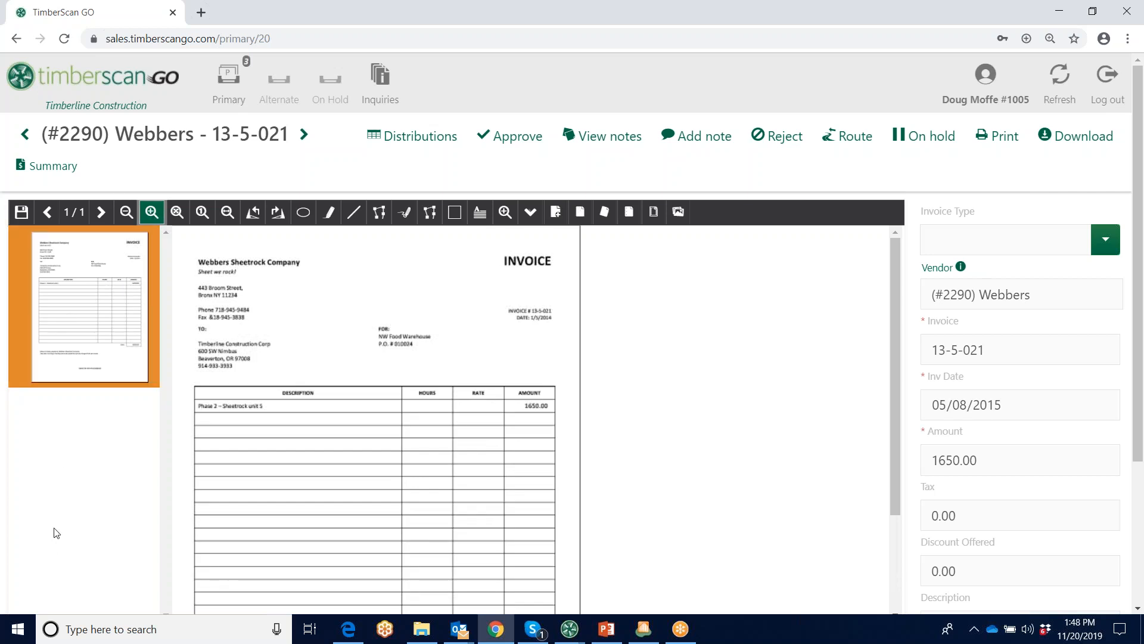
click(304, 212)
drag(495, 305, 512, 297)
drag(567, 340, 565, 335)
Place an APPROVED stamp on the invoice image in the blank area beside the vendor's address
click(530, 215)
click(529, 238)
drag(296, 276, 395, 337)
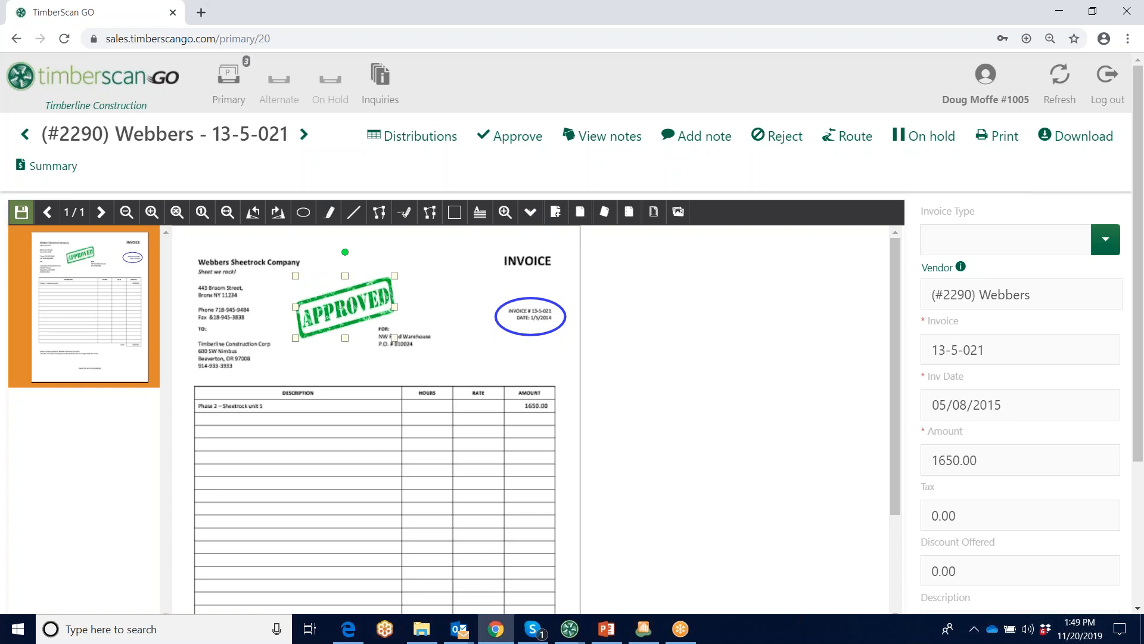
Review the remaining header fields of the Webbers invoice, view its logs and notes, and close the notes
scroll(1141, 348, down, 3)
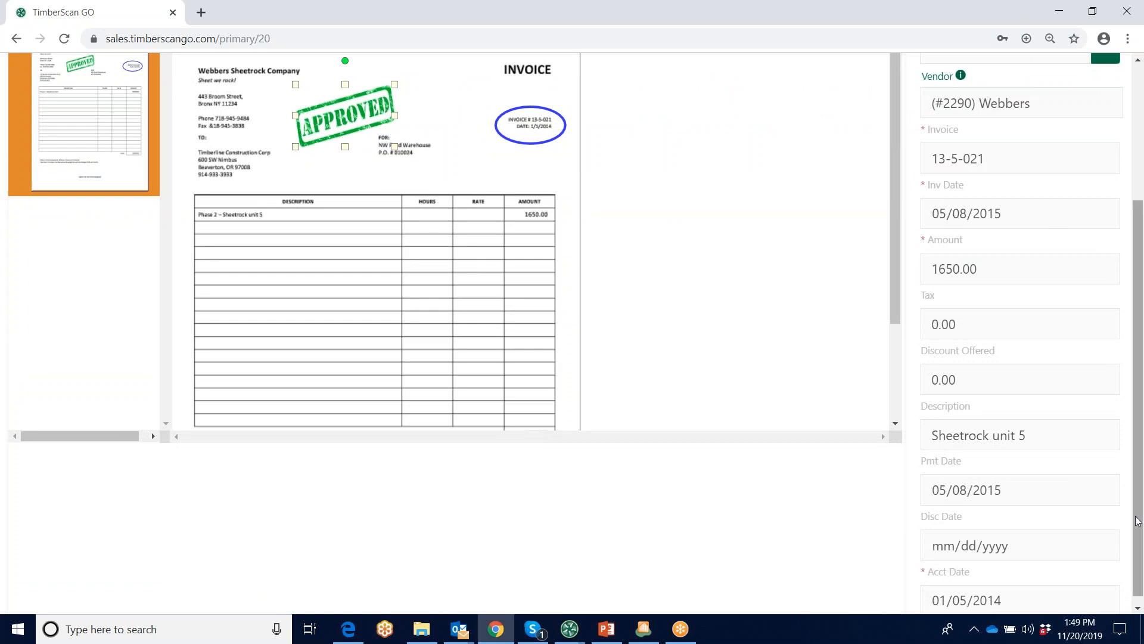
scroll(1138, 522, up, 3)
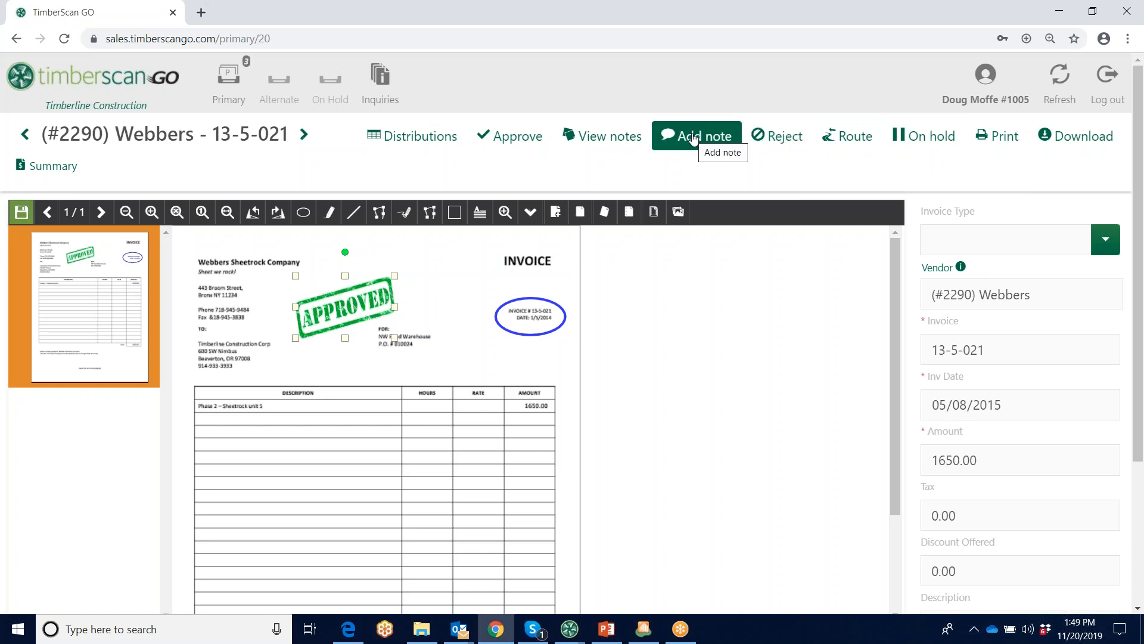
click(608, 136)
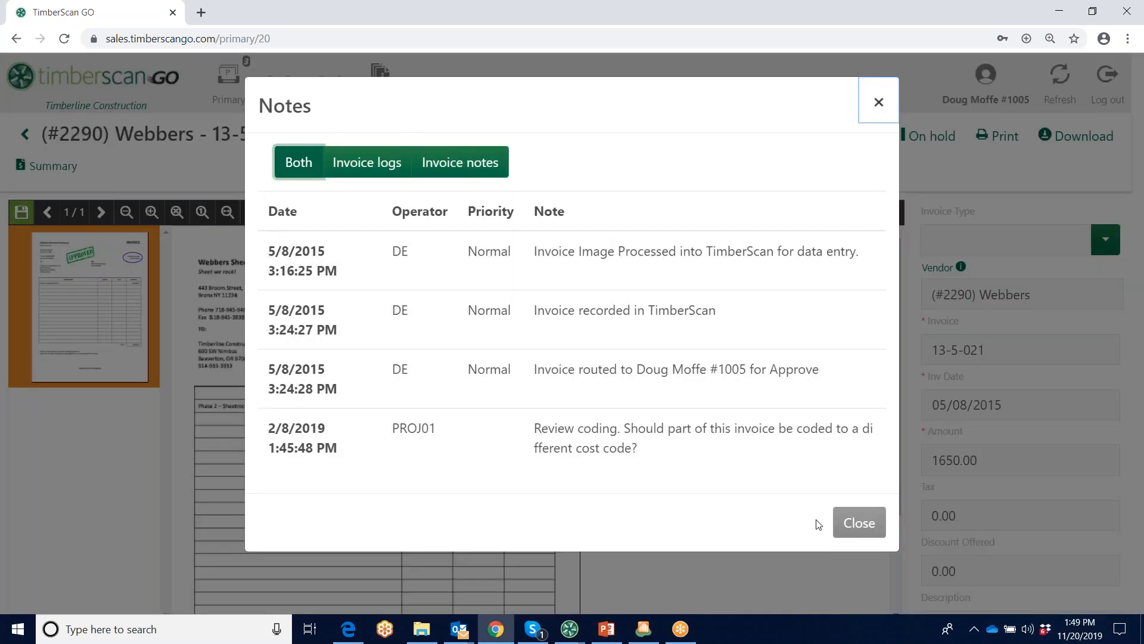
click(859, 523)
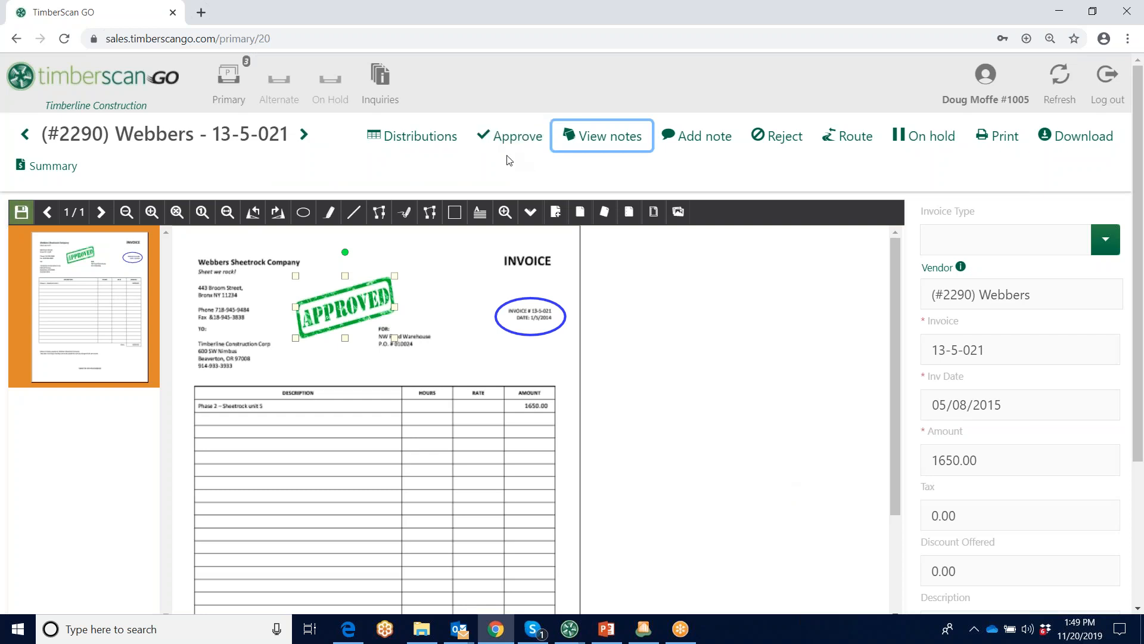
Open the invoice's distributions, expand the NW Food Warehouse line, and browse its cost code choices without changing the selection
click(413, 137)
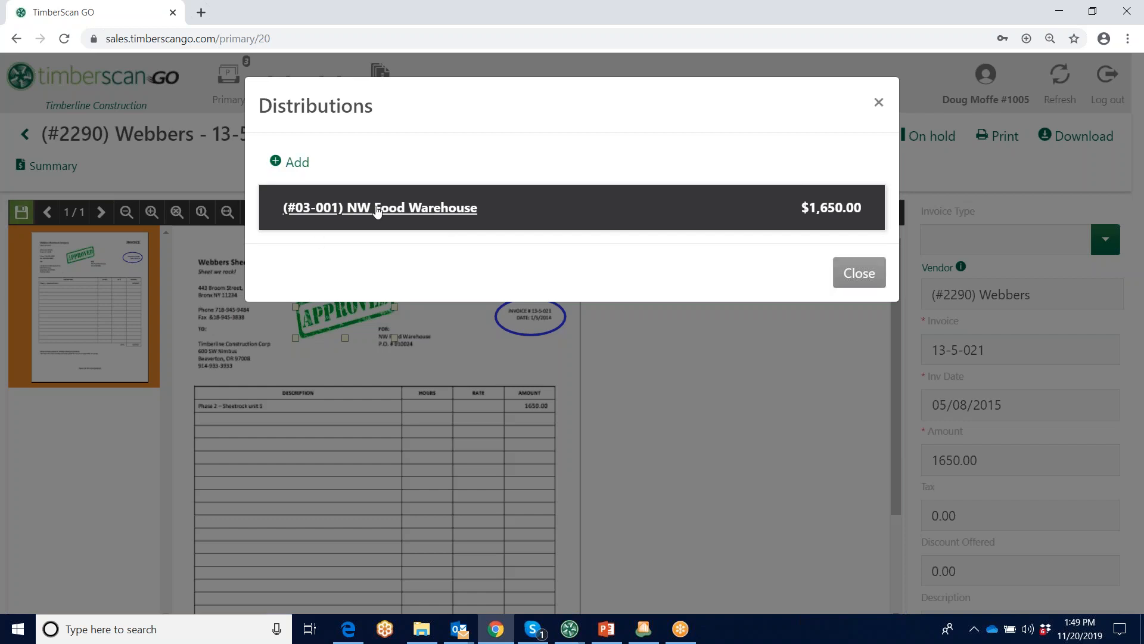
click(378, 209)
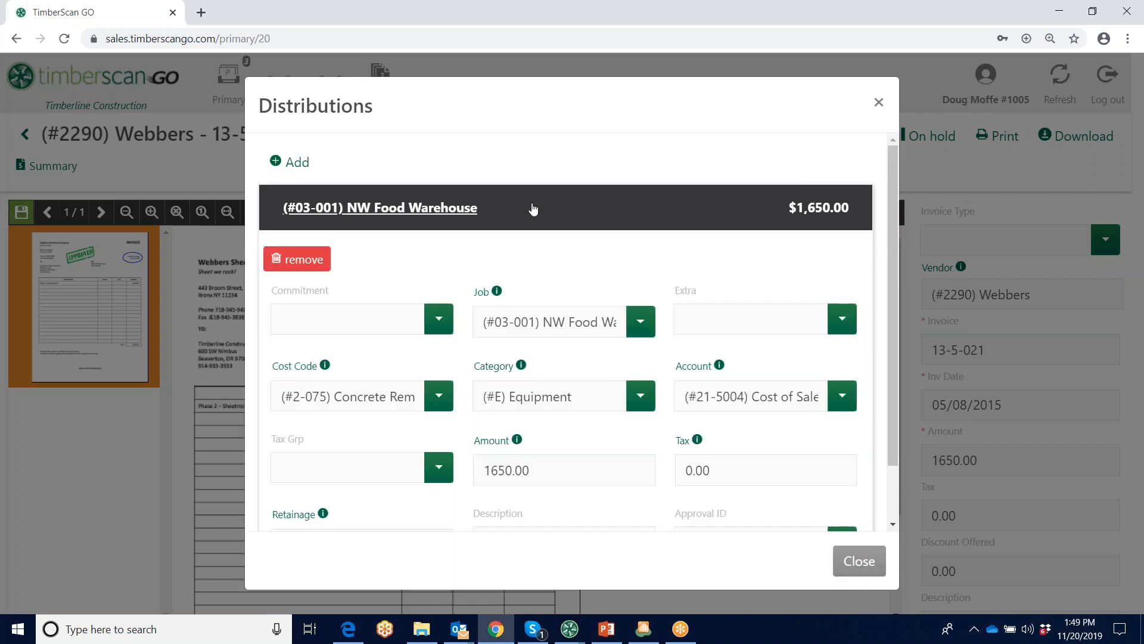
click(439, 395)
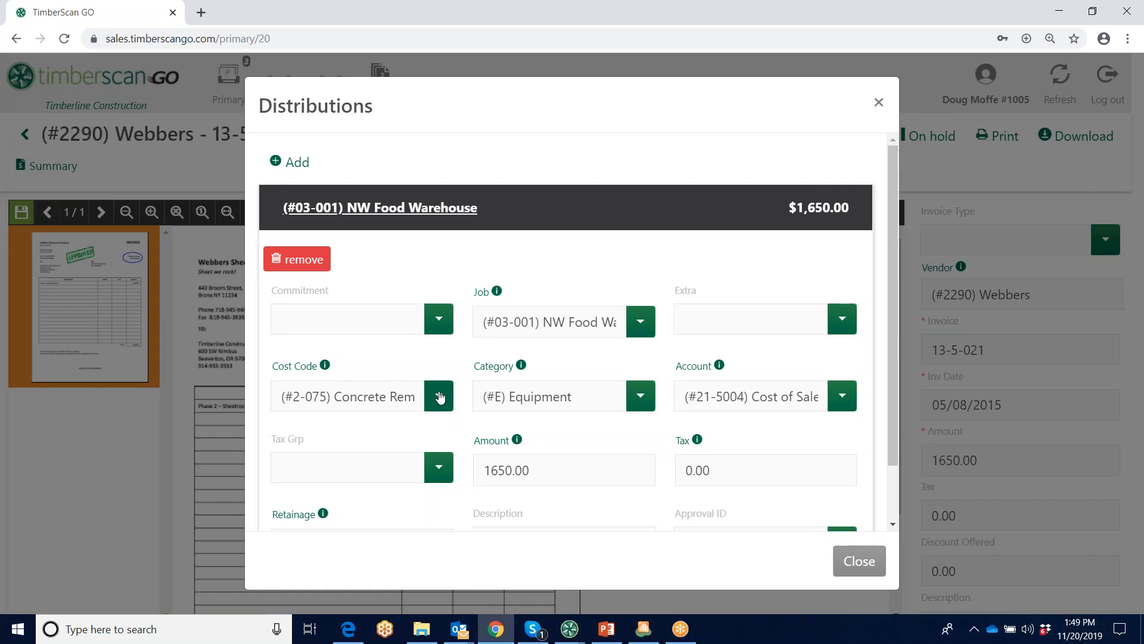
drag(552, 161, 542, 138)
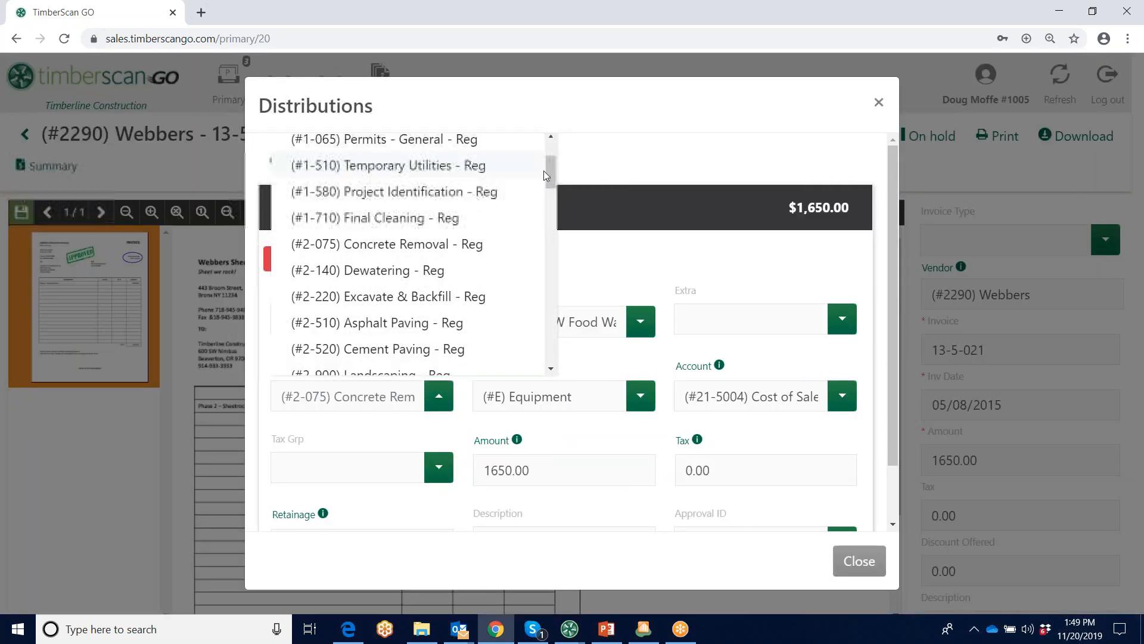
click(671, 156)
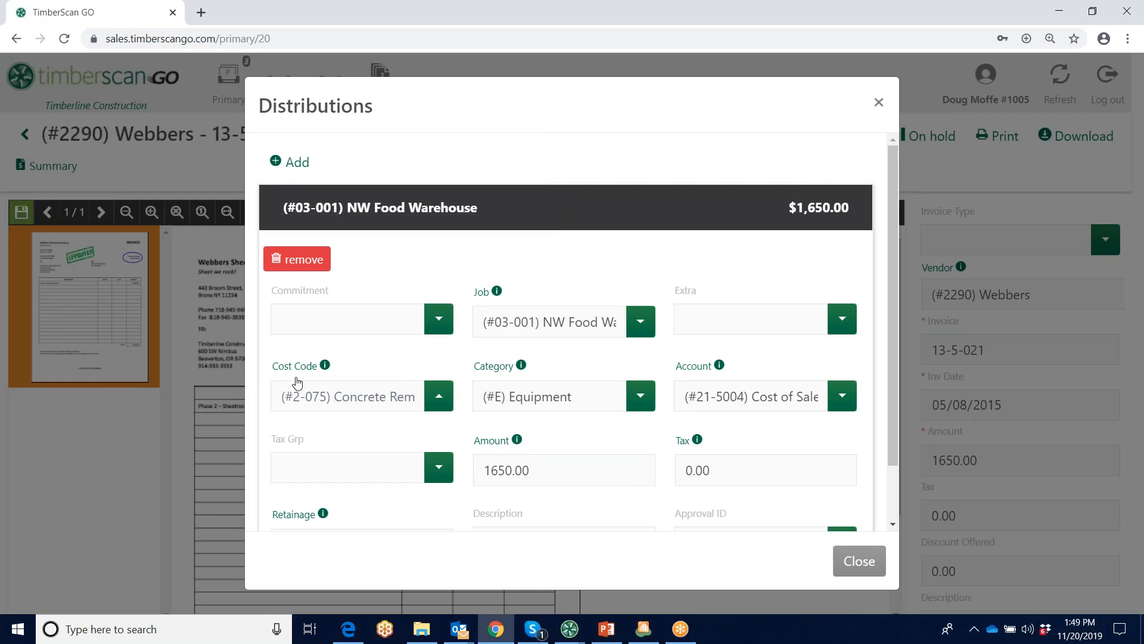
Inspect the job inquiry for the NW Food Warehouse distribution, view the invoice image for 24011-APR, and close everything back to the invoice
click(324, 368)
click(498, 294)
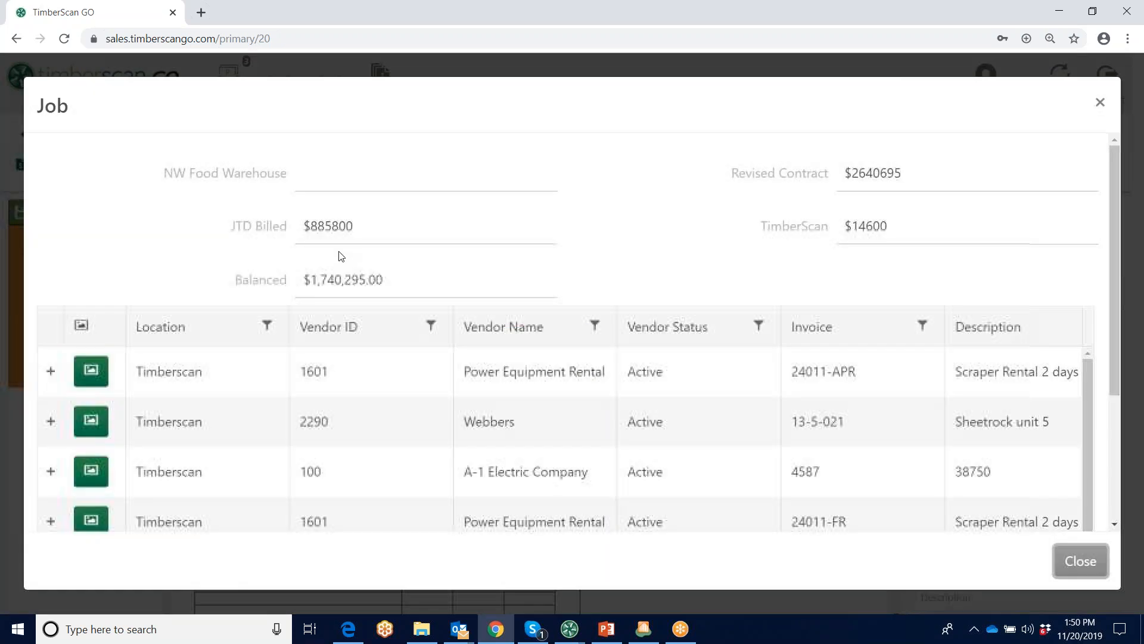
click(90, 370)
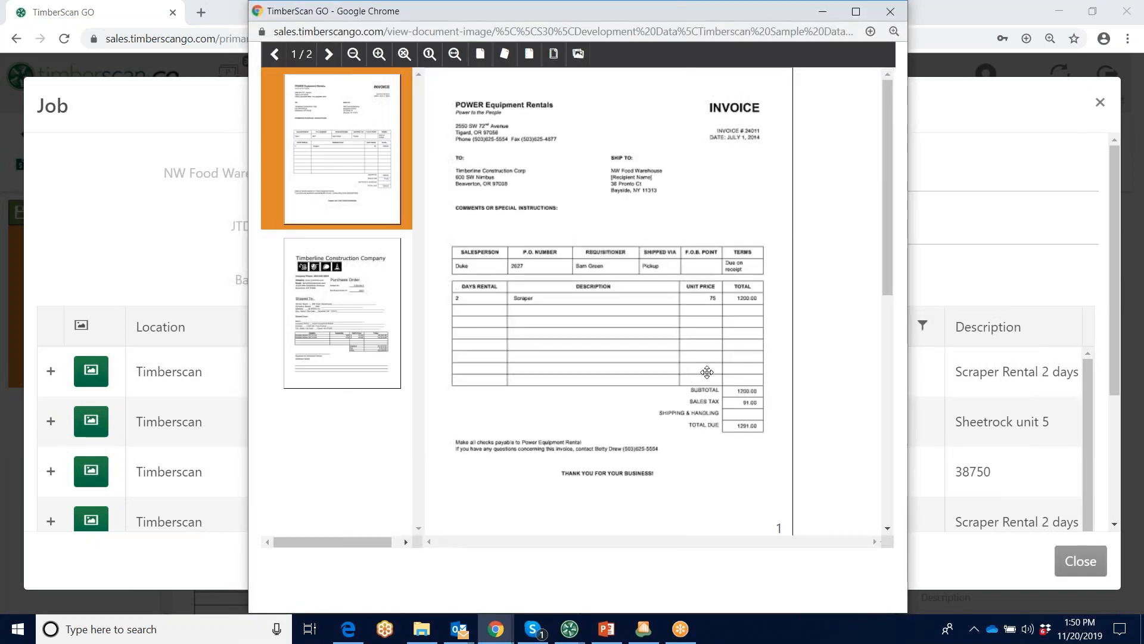
click(893, 13)
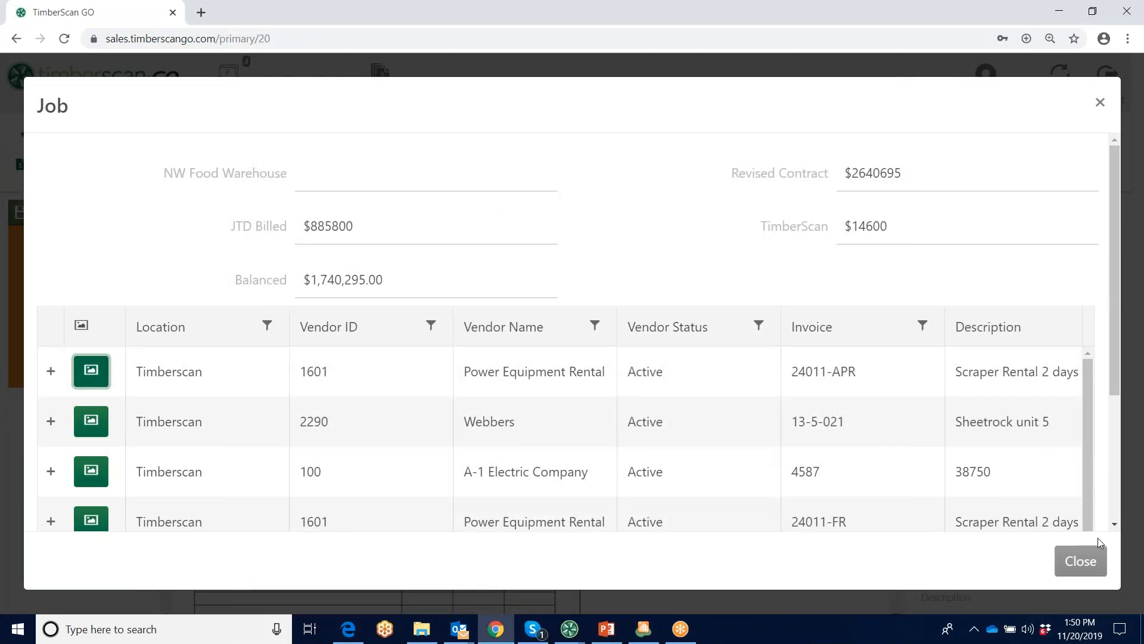
click(1081, 566)
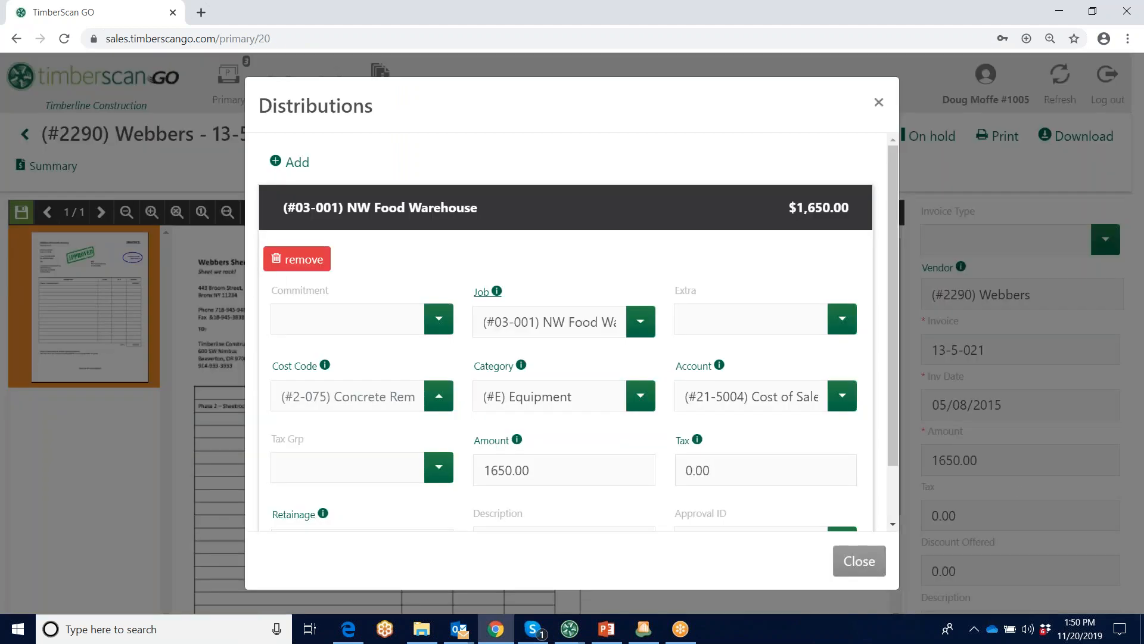
click(878, 102)
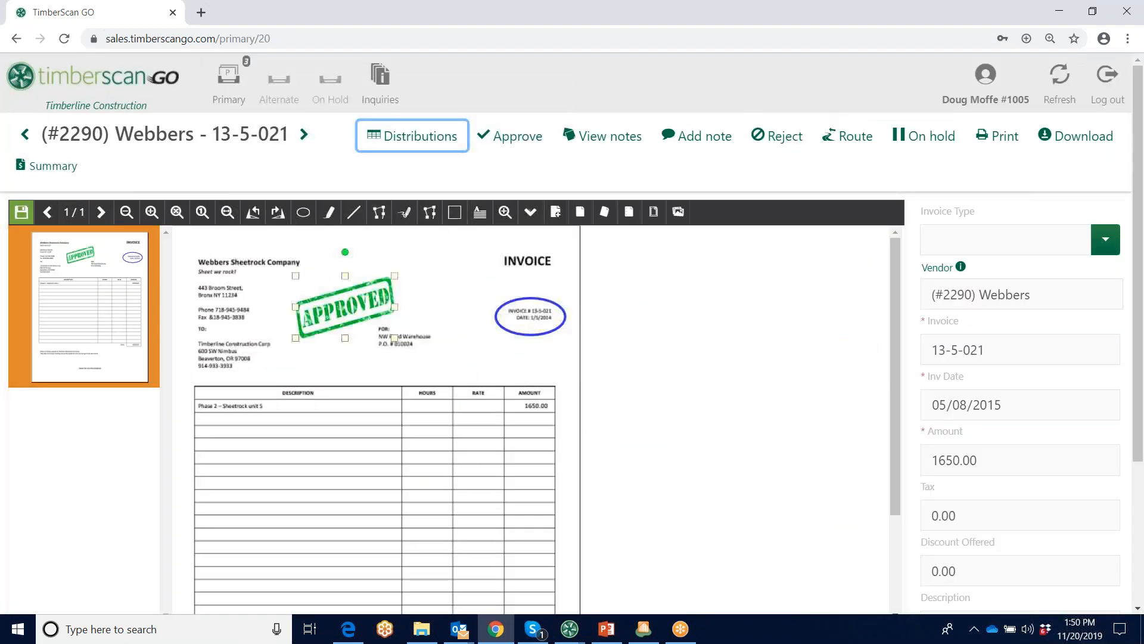
View the vendor inquiry for Webbers from the invoice header and close it
click(963, 269)
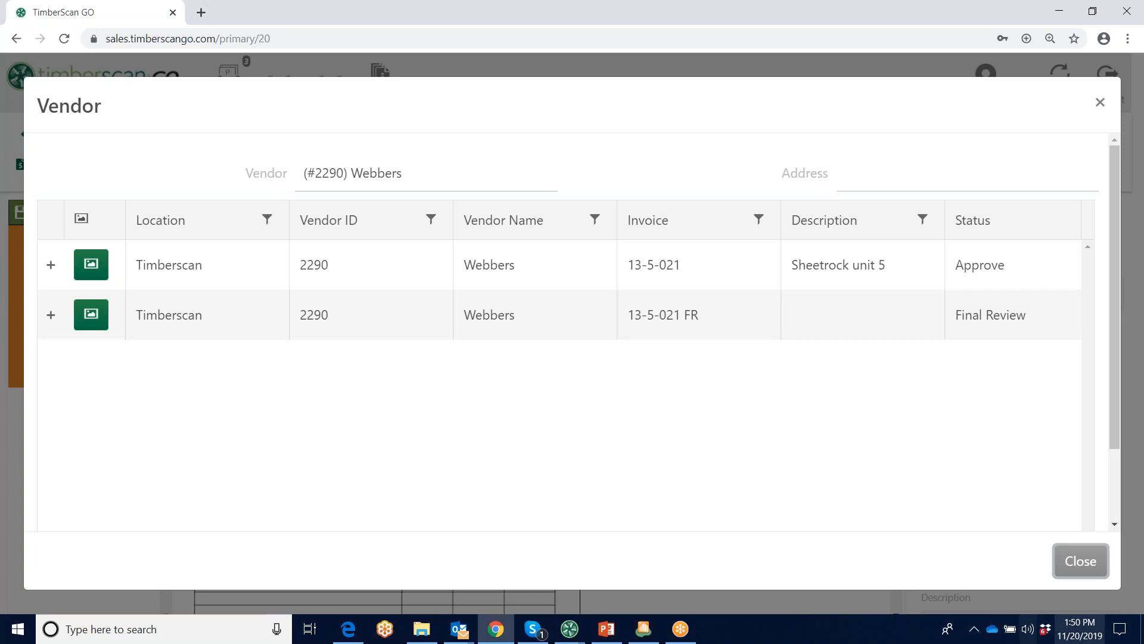
click(1102, 569)
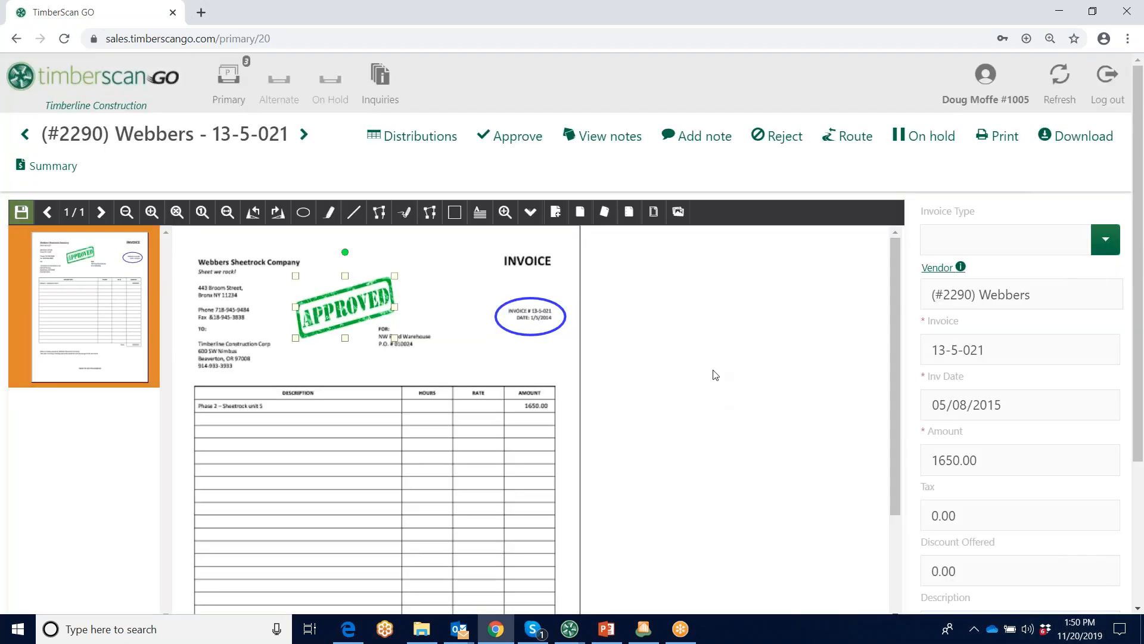
key(ctrl+shift+i)
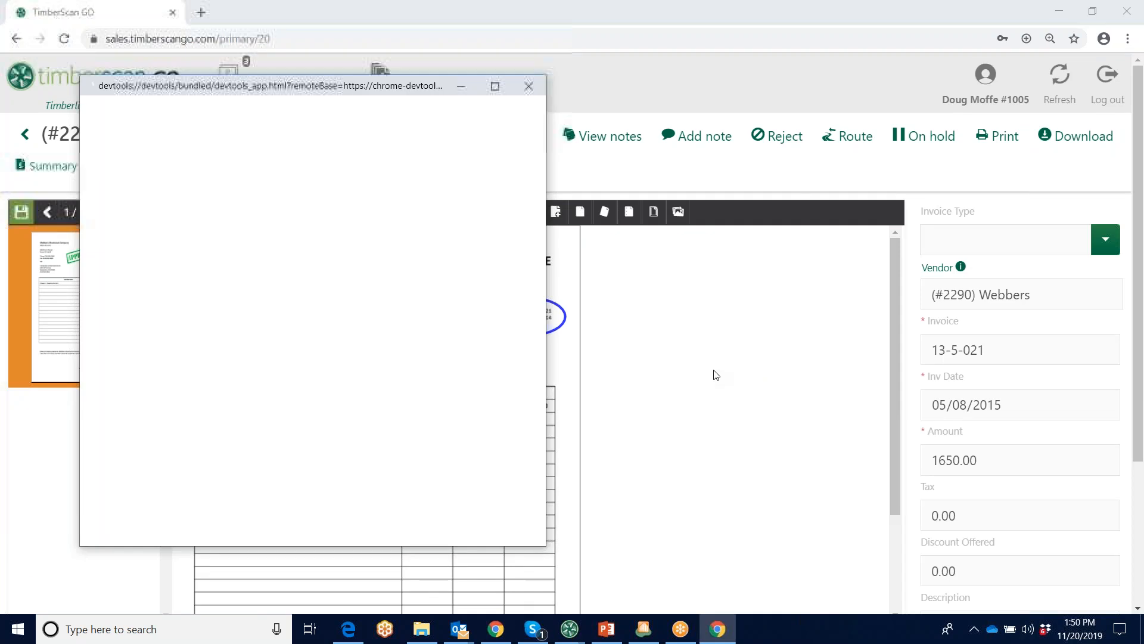
click(461, 86)
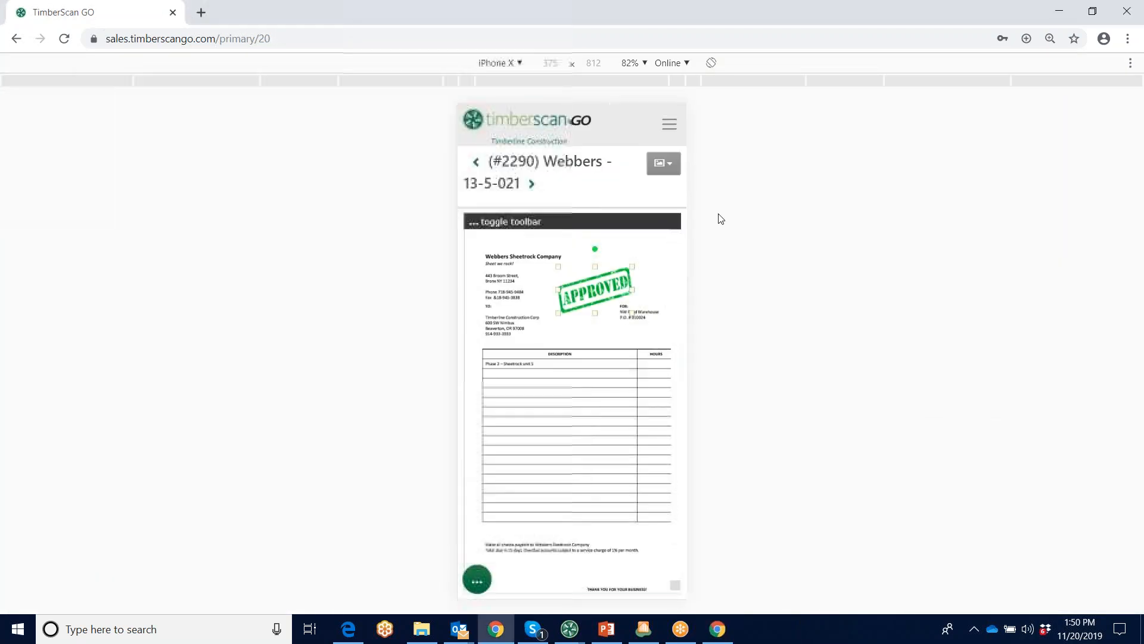
click(520, 63)
click(500, 254)
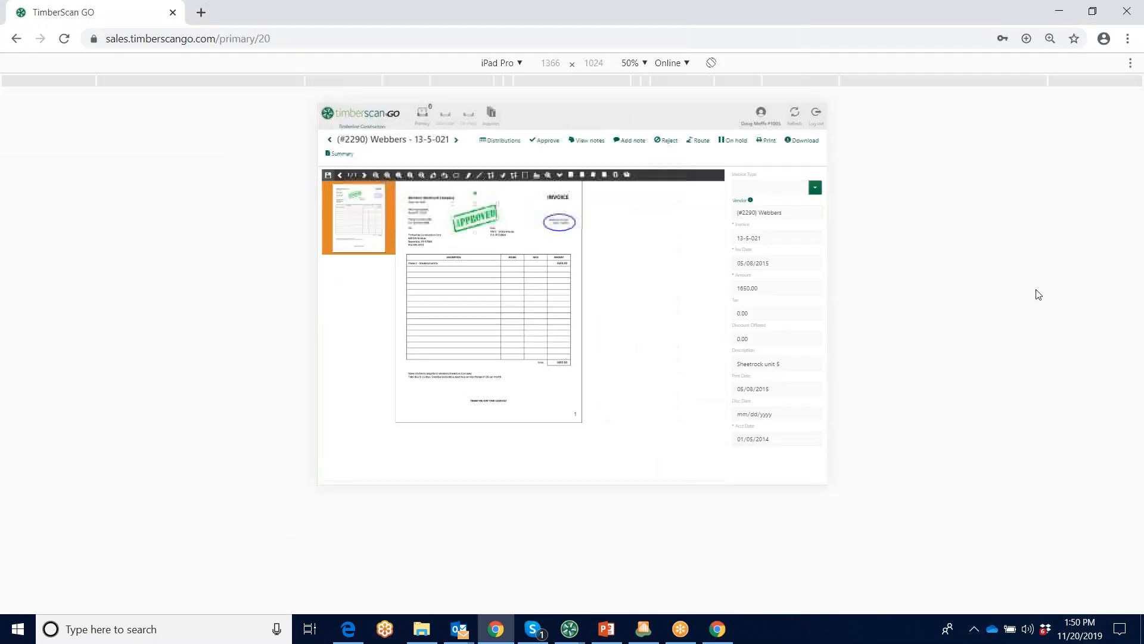
click(645, 63)
click(651, 102)
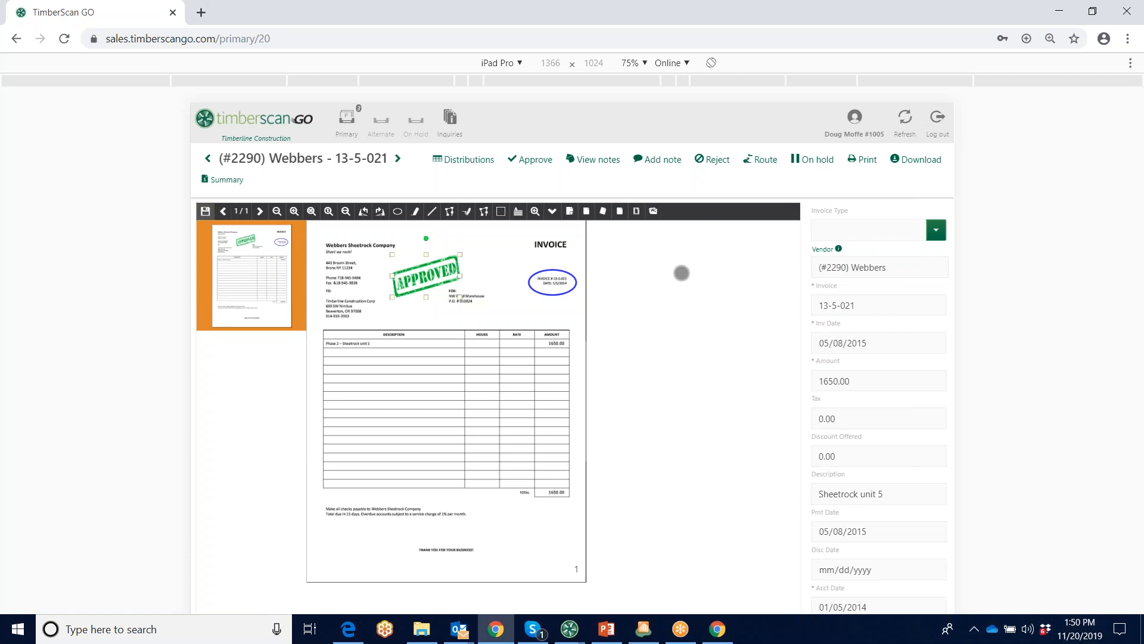
Change the emulated device to iPhone X and show the invoice's view options in the phone layout
click(520, 63)
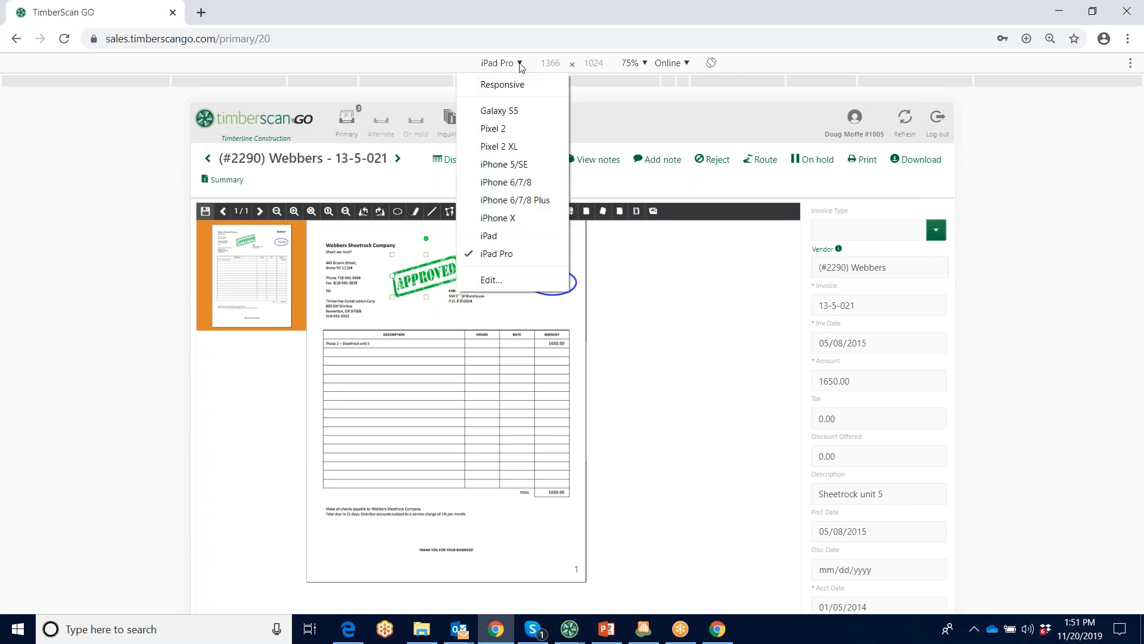
click(498, 217)
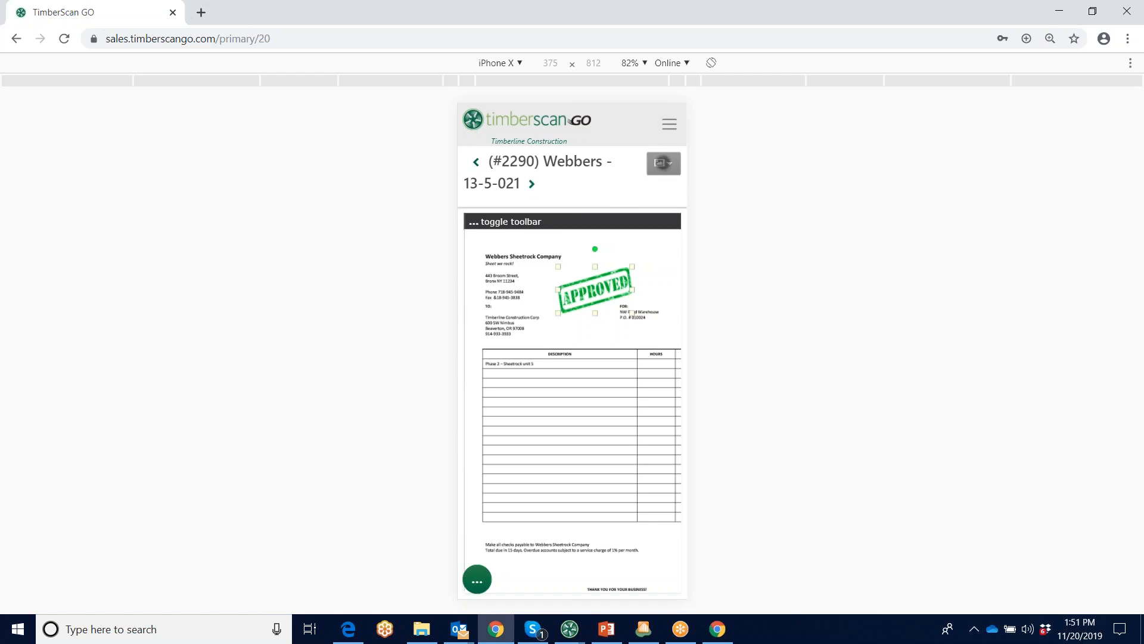
click(663, 163)
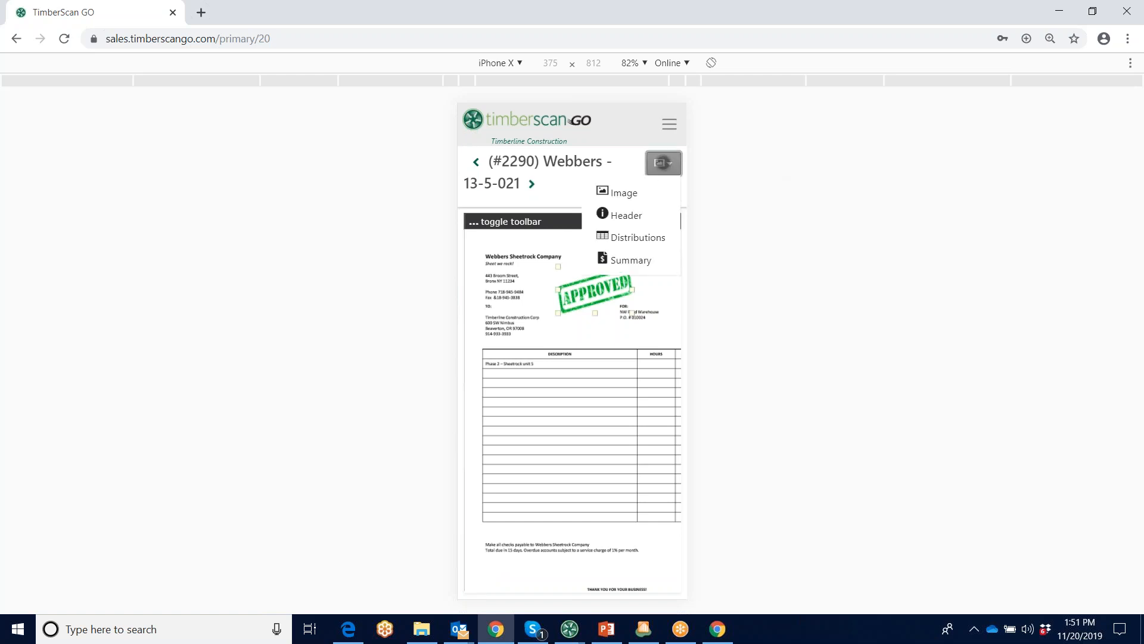
In the phone layout, open the invoice's distributions, expand the NW Food Warehouse line, browse its cost codes, and close the distributions
click(477, 579)
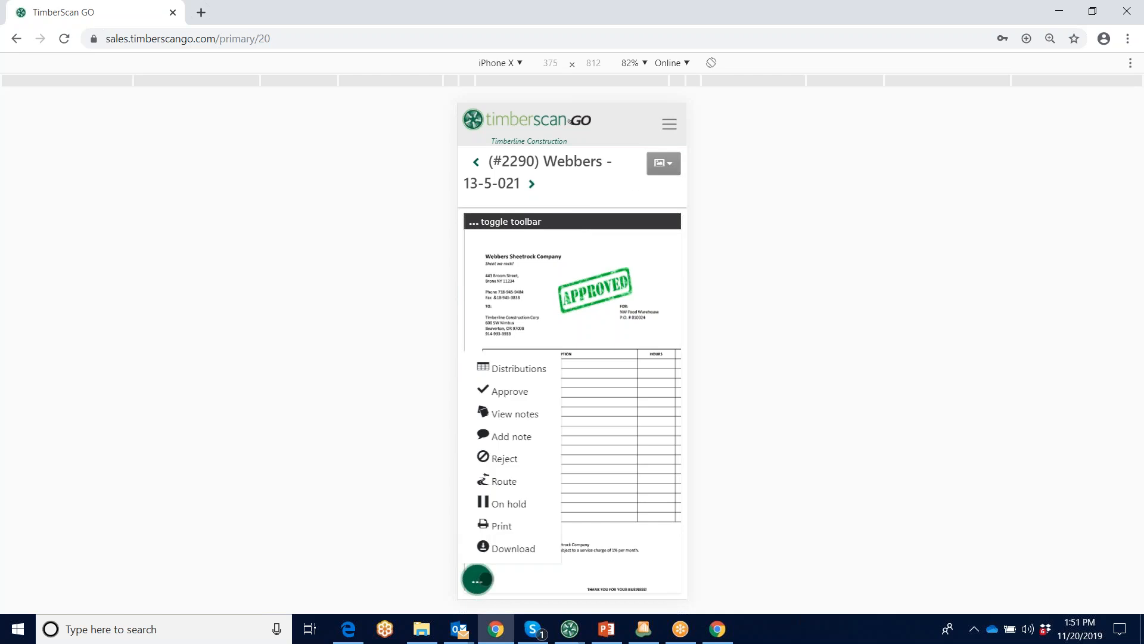
click(517, 368)
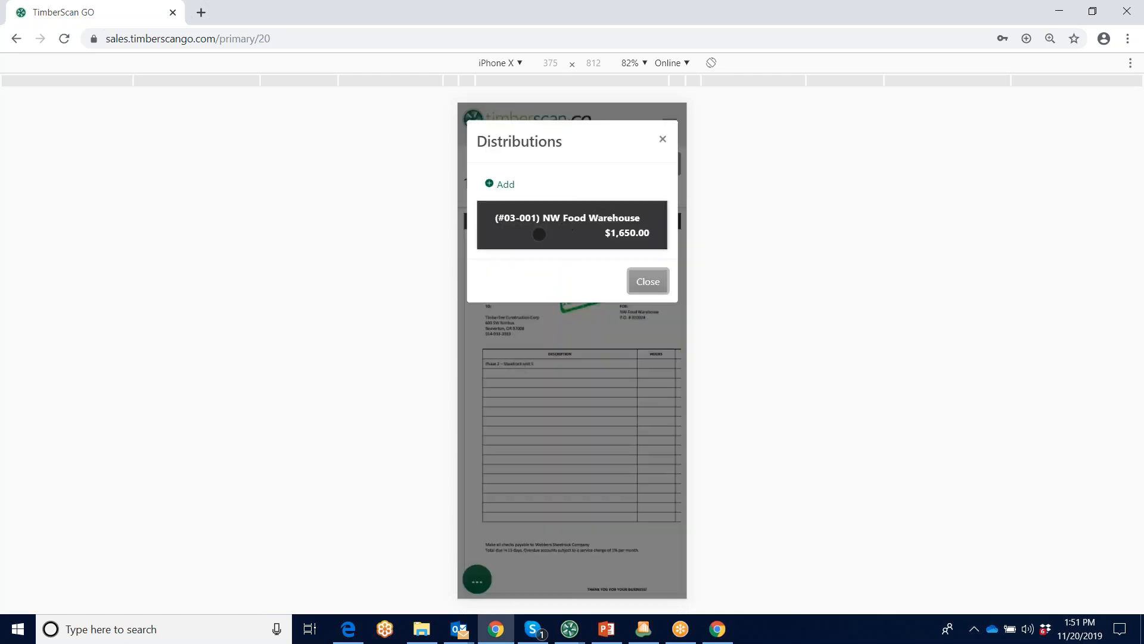
click(551, 227)
click(645, 479)
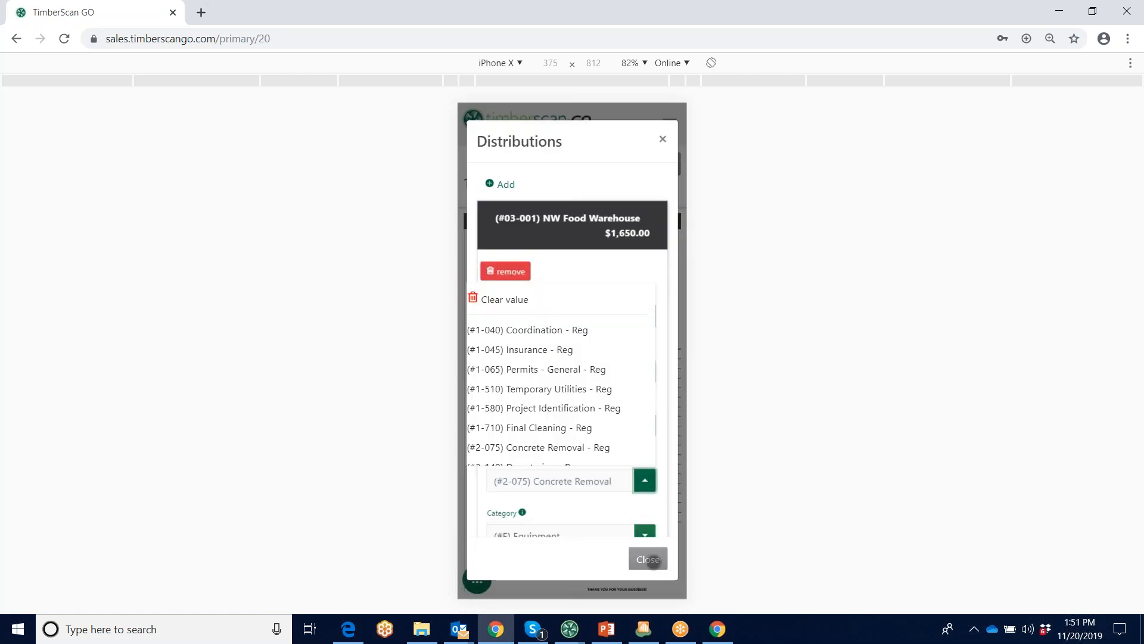
click(649, 560)
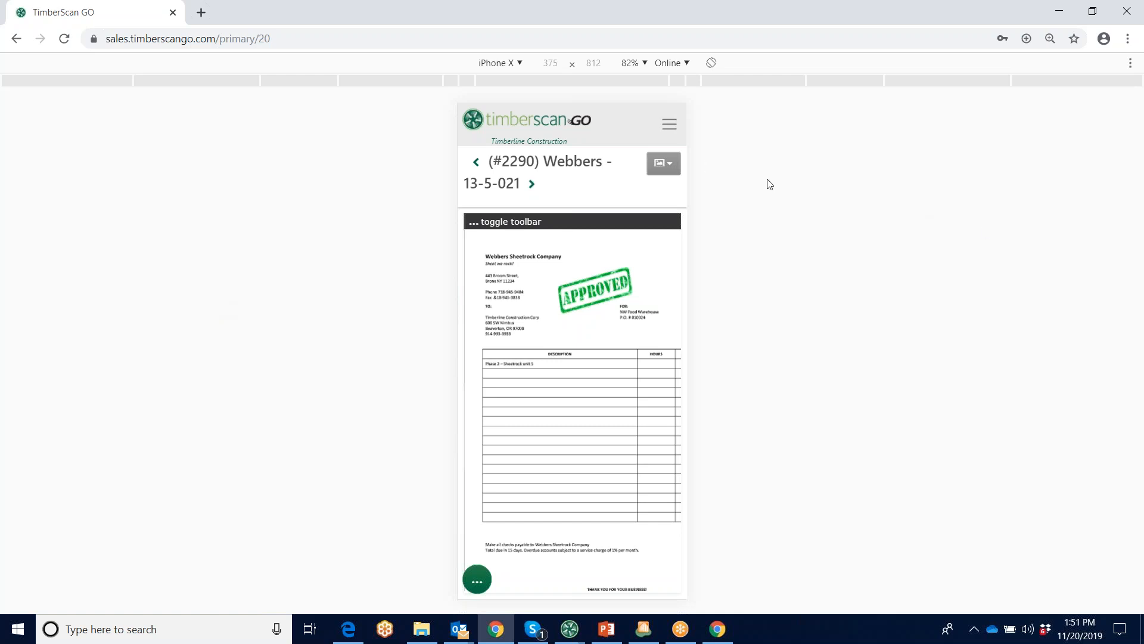
Minimize Chrome and the approval dashboard, switch to the other TimberScan window, and show its AIM document functions
click(1062, 11)
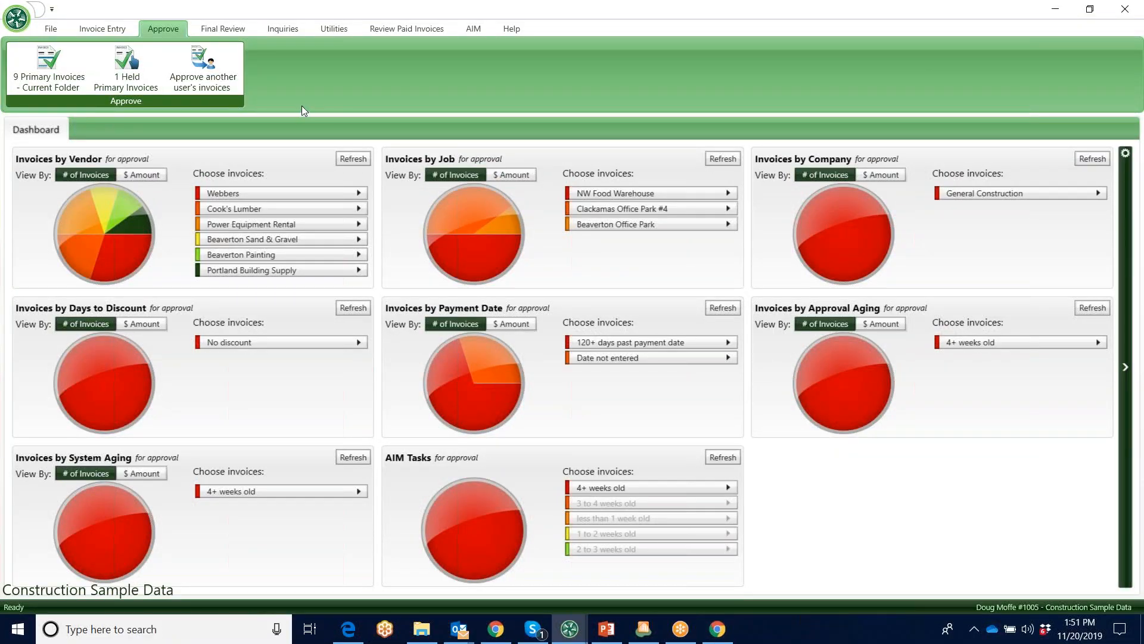
click(1056, 12)
mouse_move(578, 634)
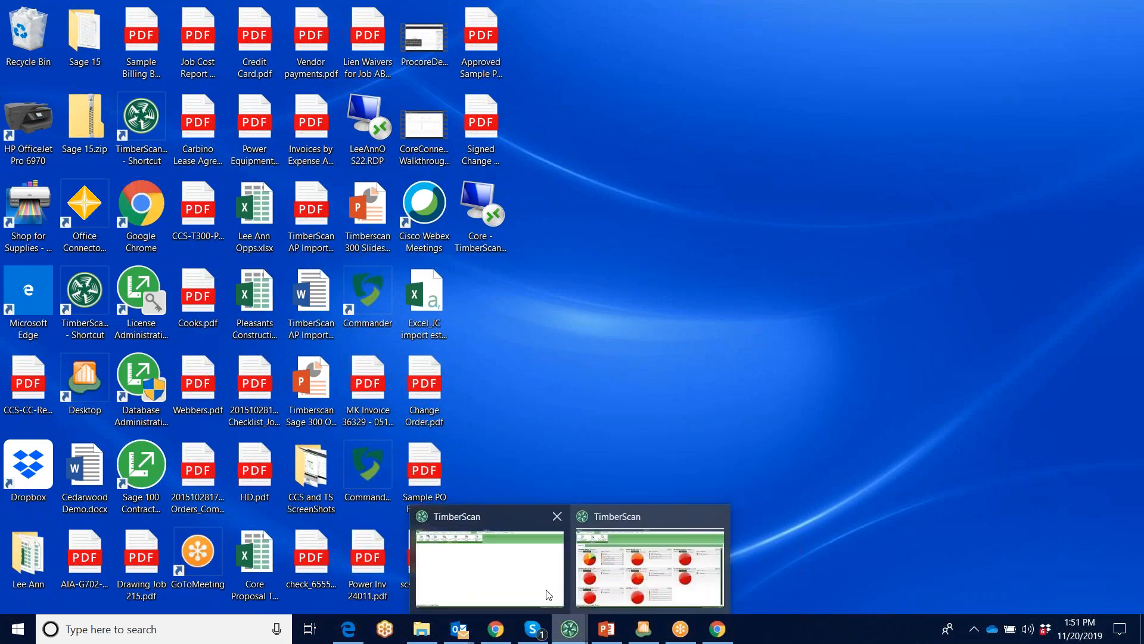
click(511, 580)
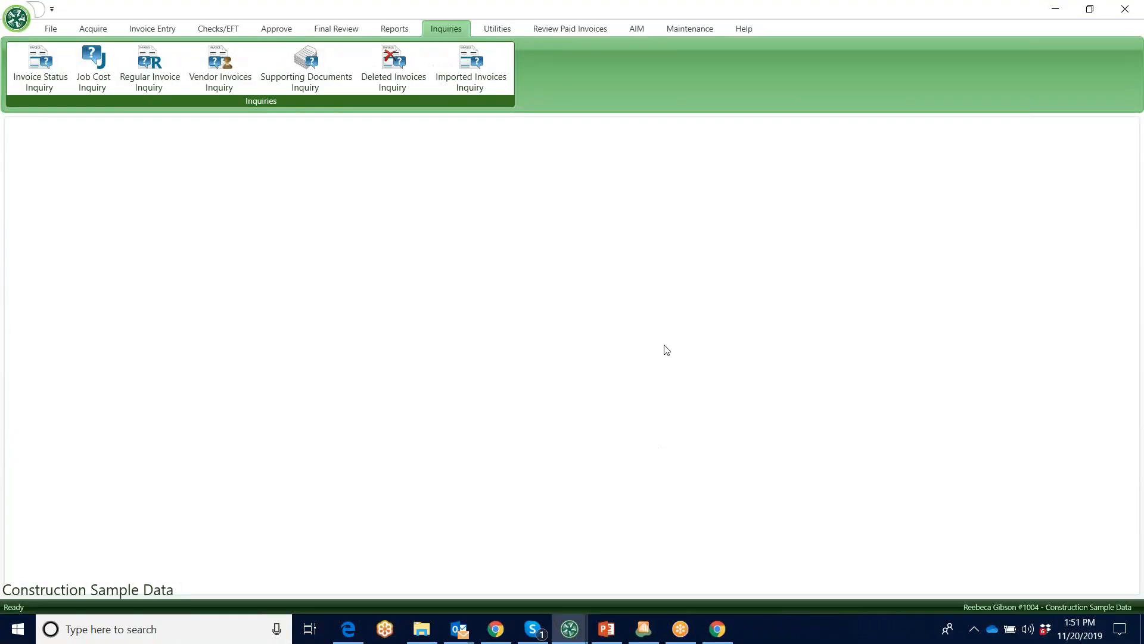
click(735, 3)
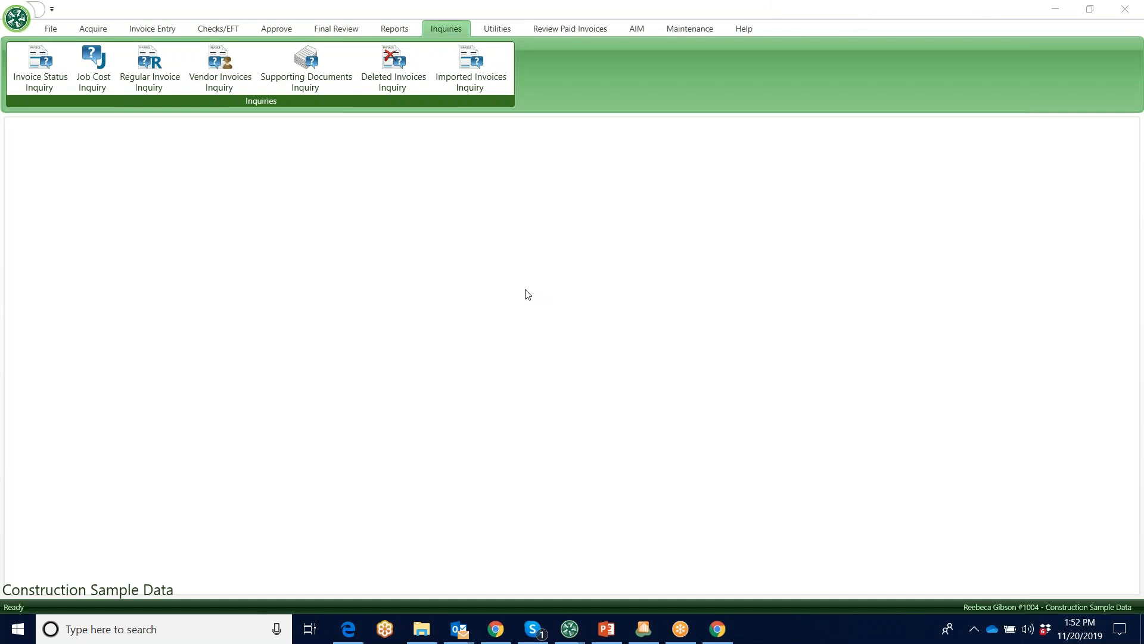
click(639, 30)
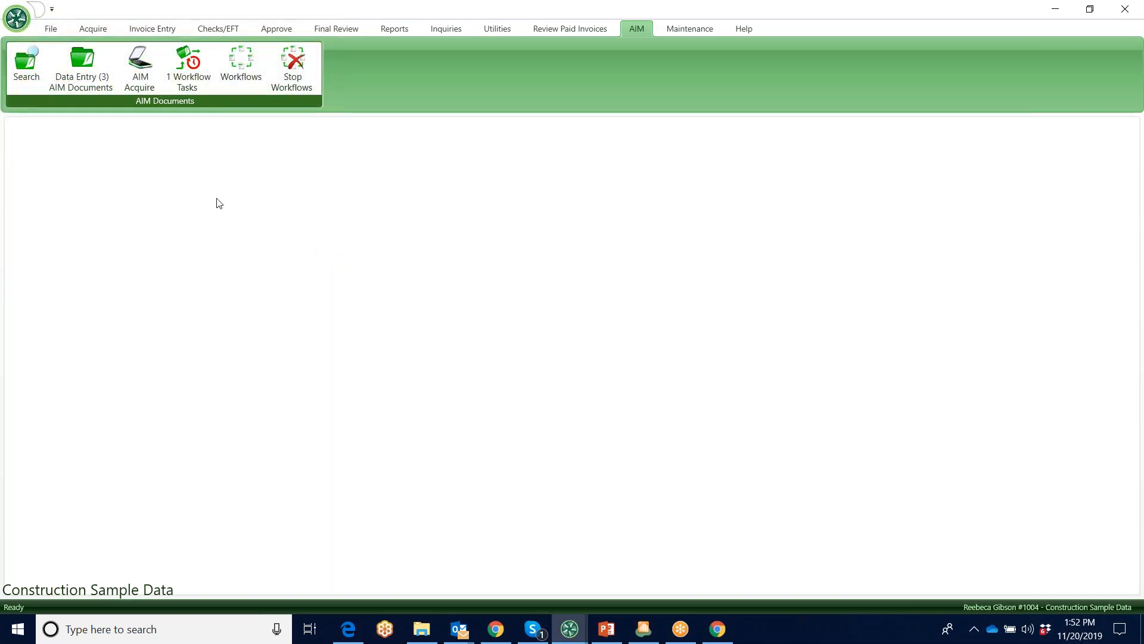
Open AIM document acquisition, view the selectable files in Sample Images and the data entry group list, and close it
click(140, 67)
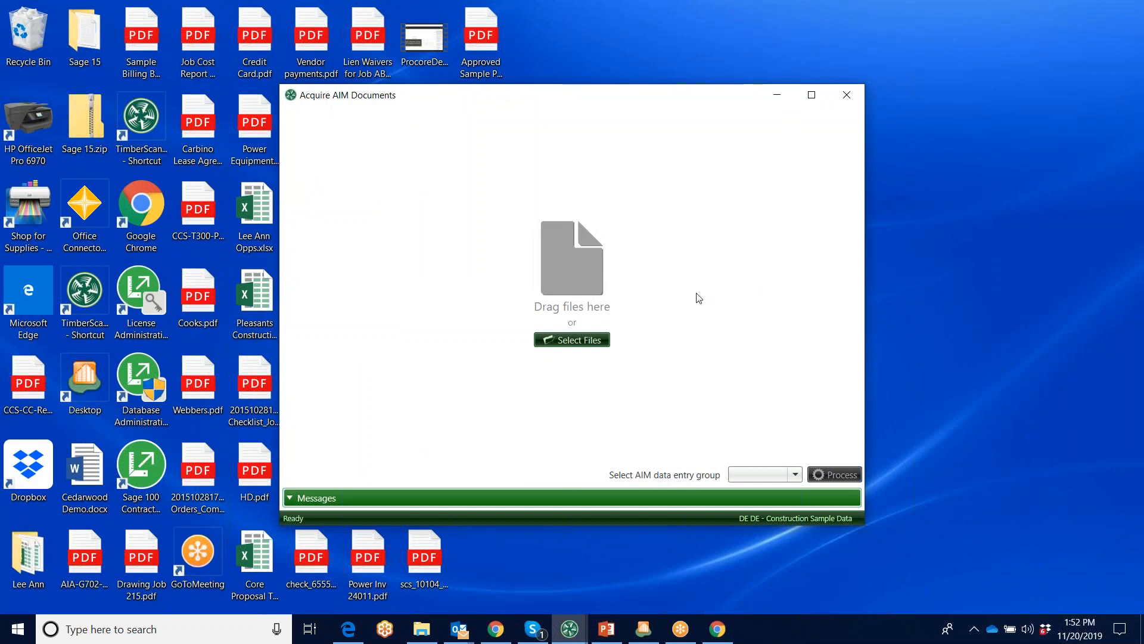
click(585, 341)
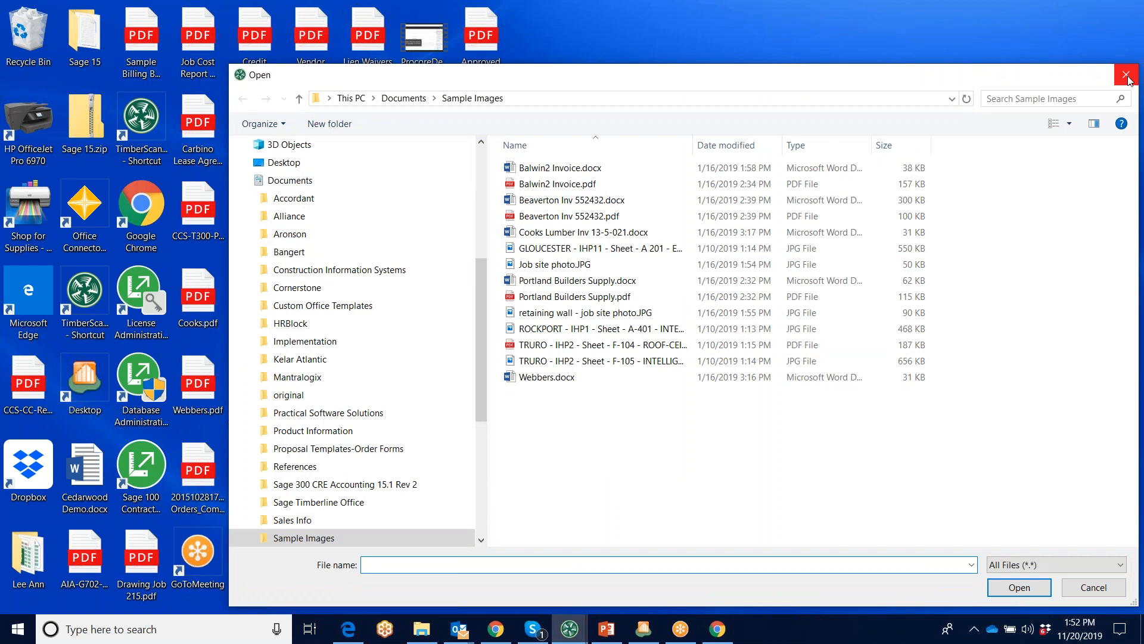
click(1127, 77)
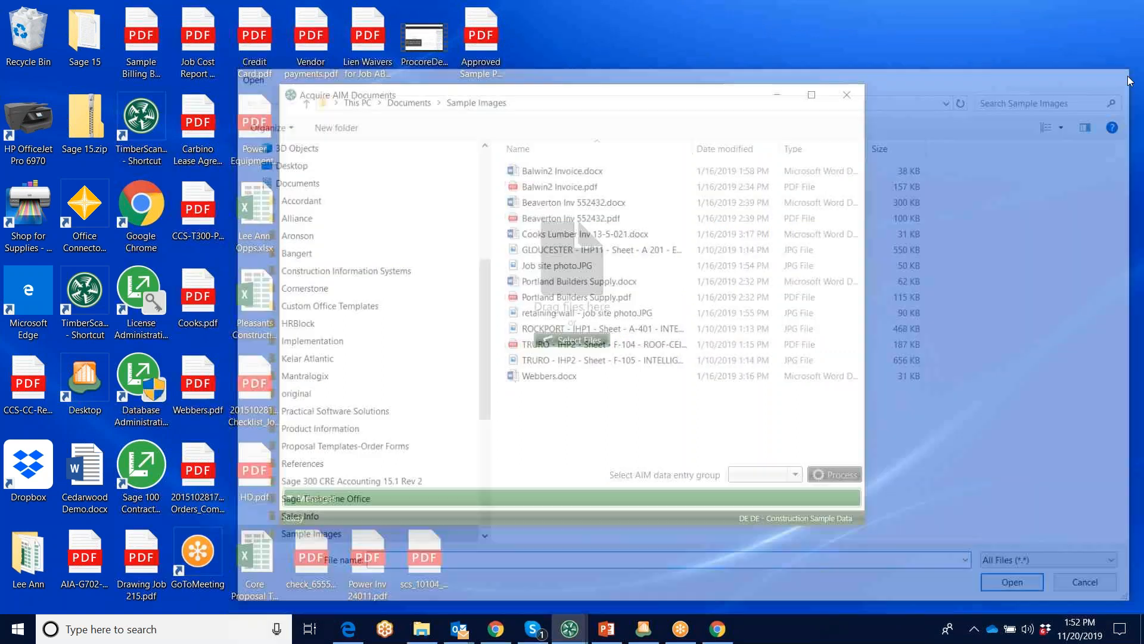
click(795, 474)
click(758, 344)
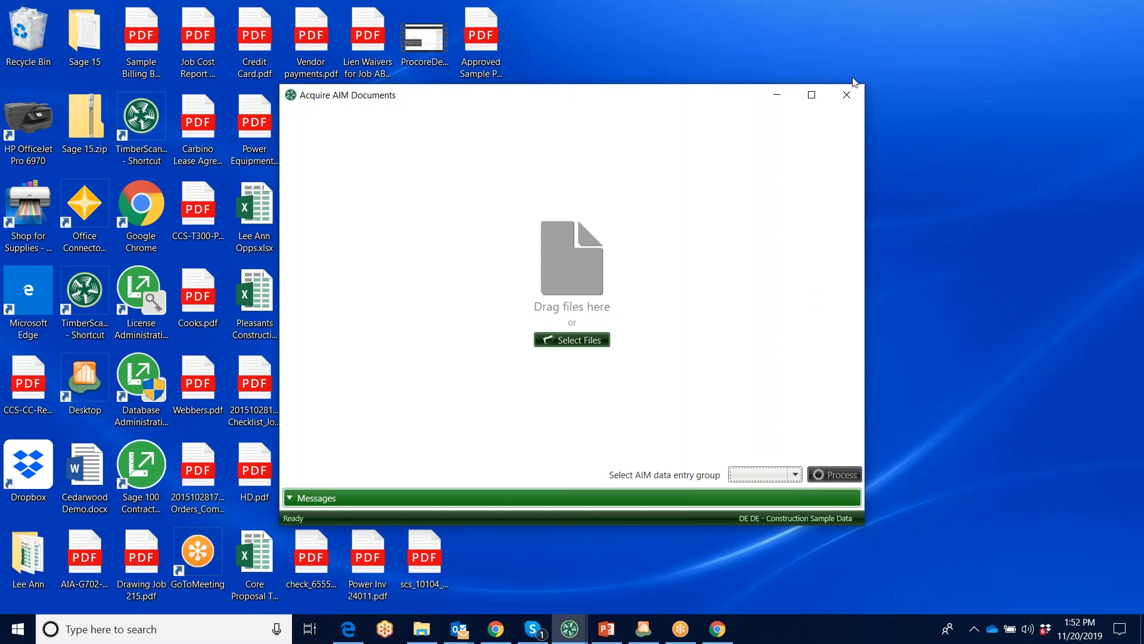
click(846, 94)
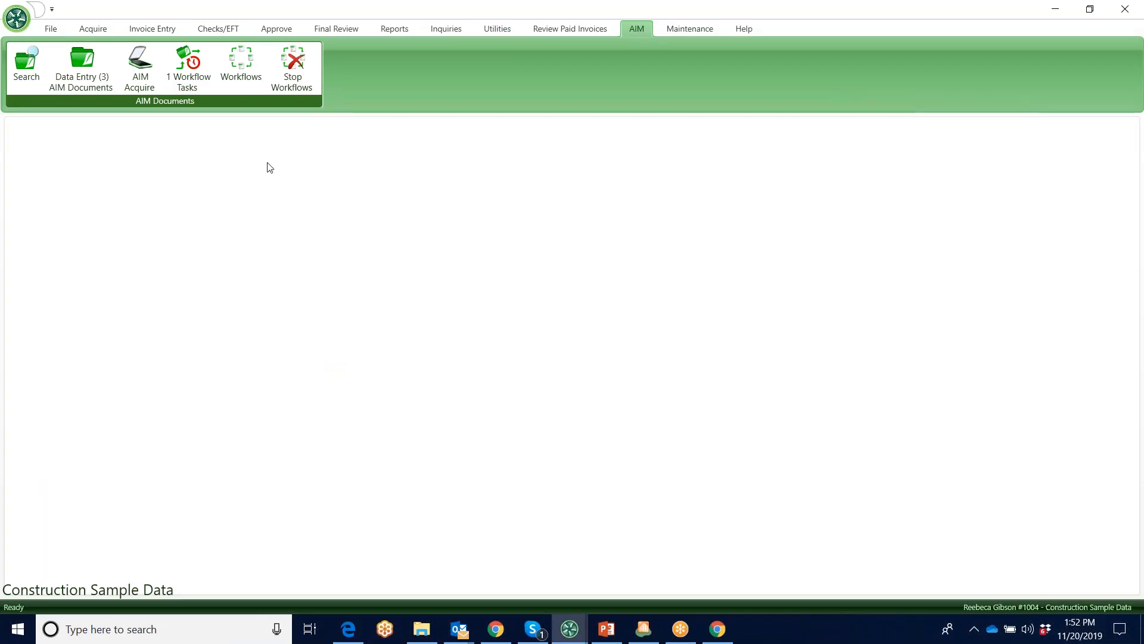
Open the first AIM document for data entry and set its category to Project Management and its type to Drawings
click(80, 63)
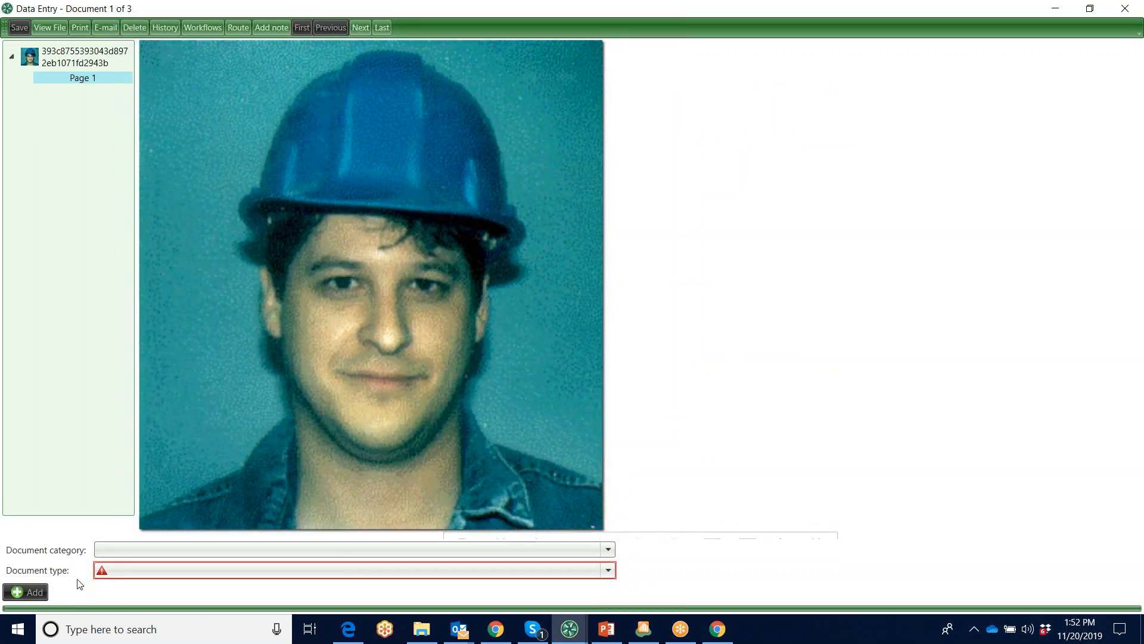
click(609, 549)
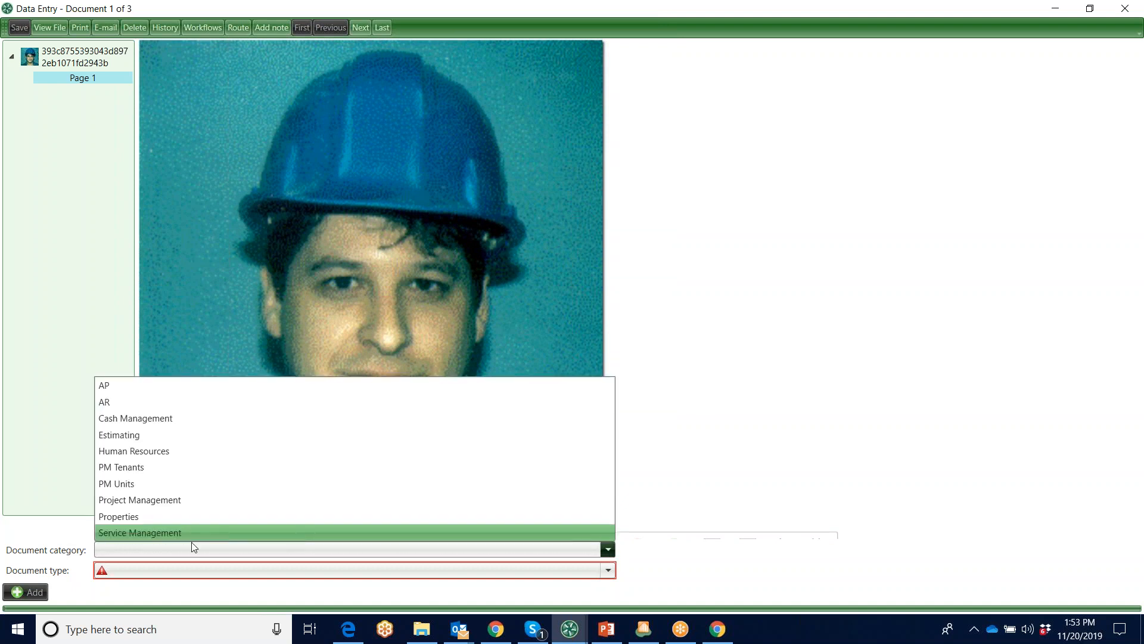
click(161, 500)
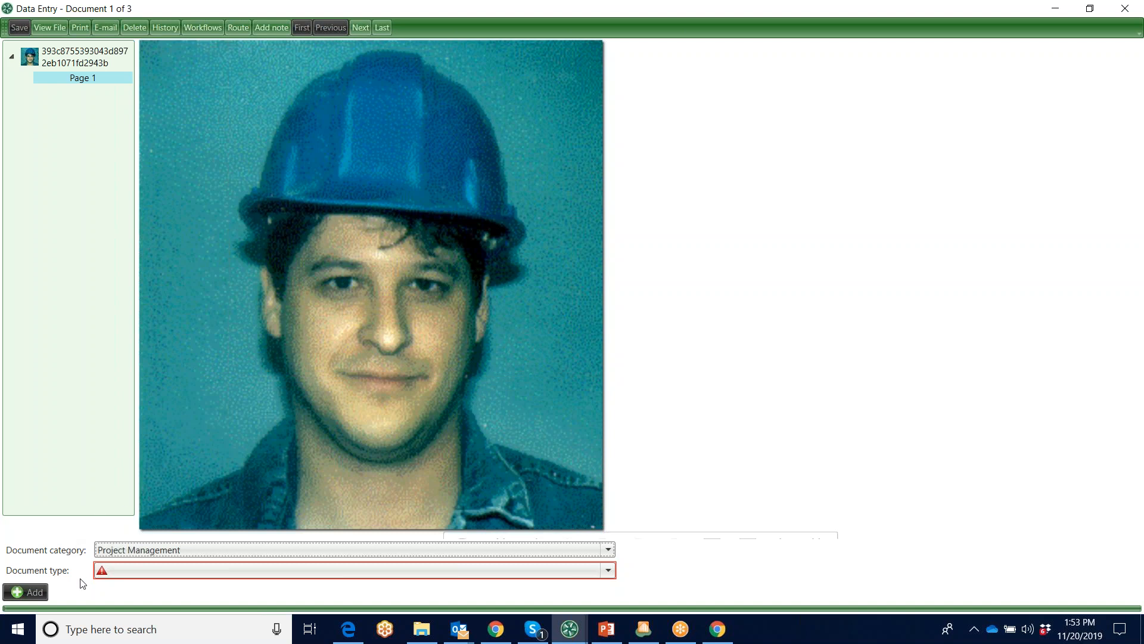
click(608, 571)
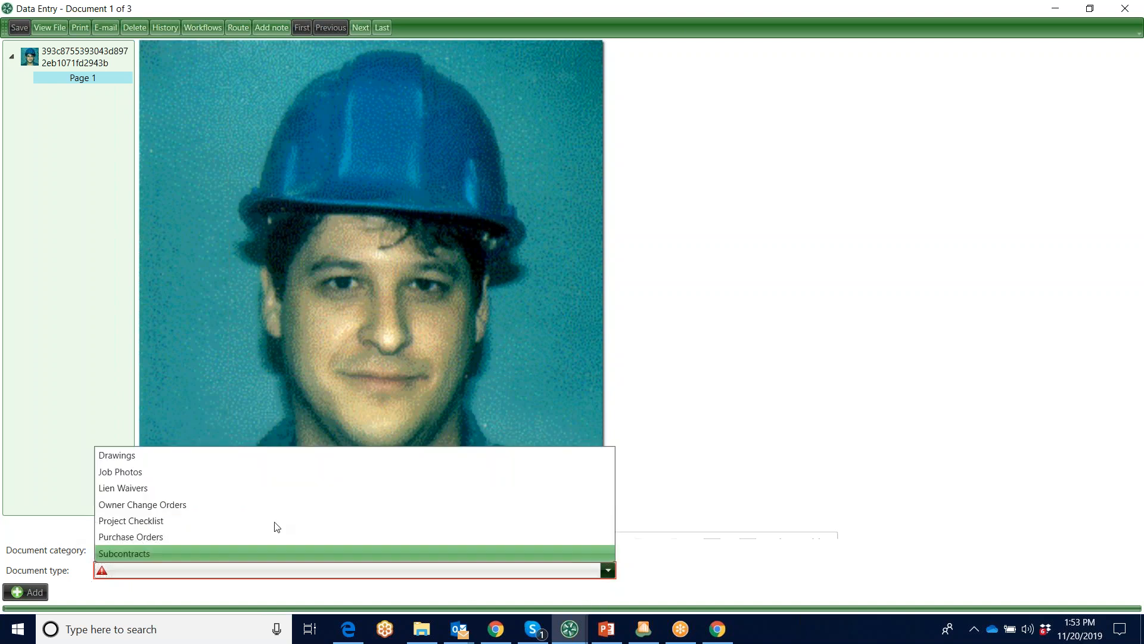
click(135, 456)
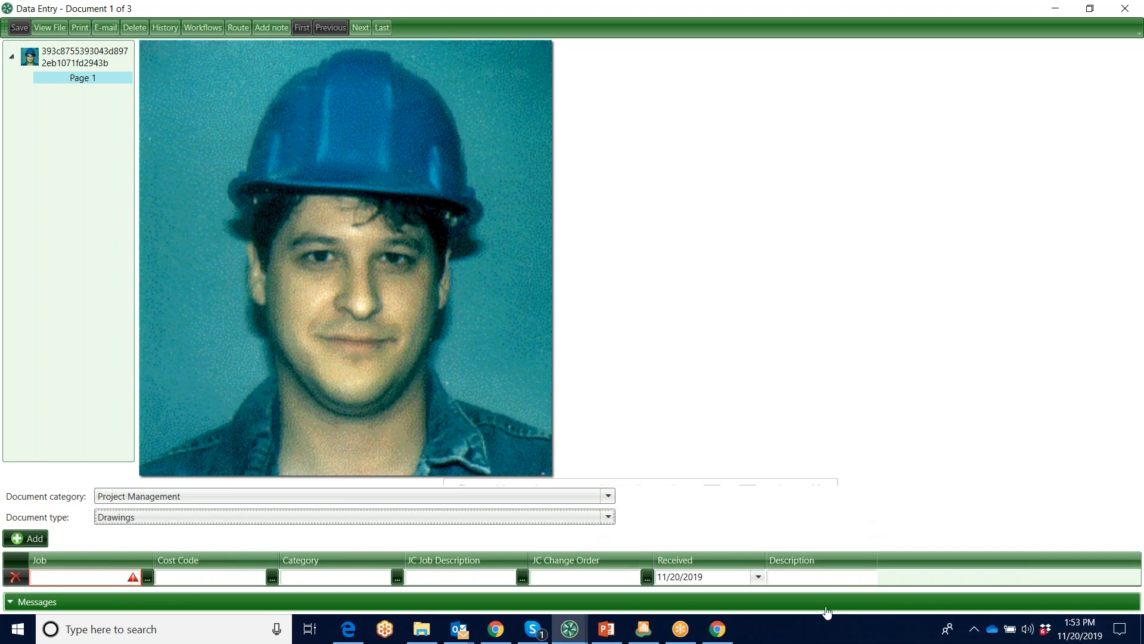
Browse the cost codes available for the drawing's index line and cancel the lookup
click(122, 575)
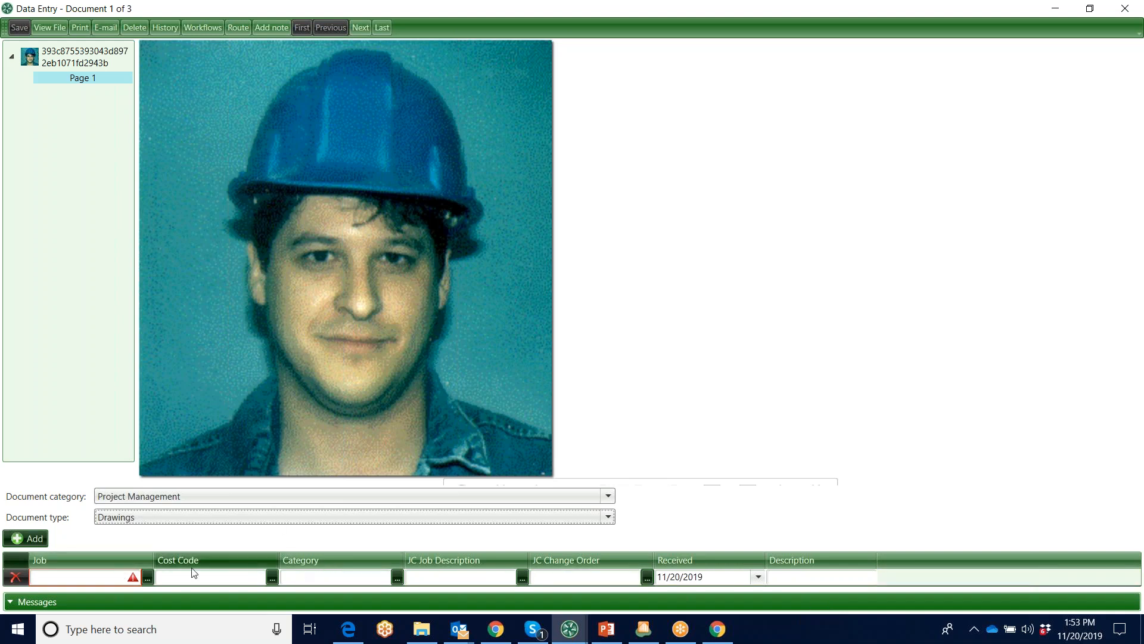
click(273, 577)
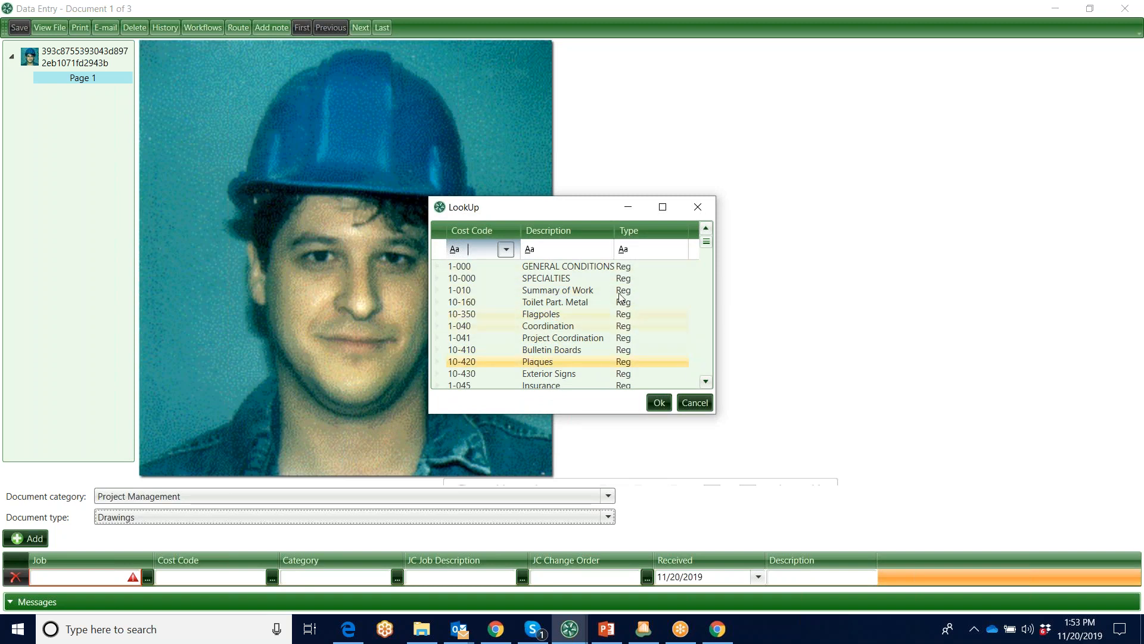
click(695, 403)
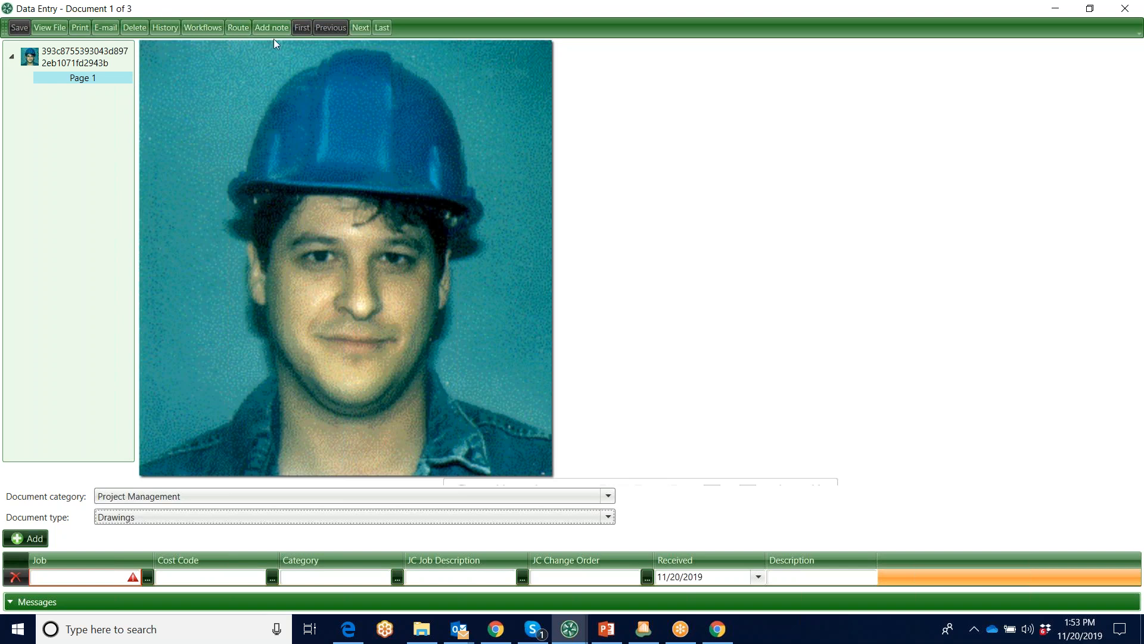
View the AIM document's history and close the data entry window without saving
click(165, 28)
click(779, 221)
click(1125, 9)
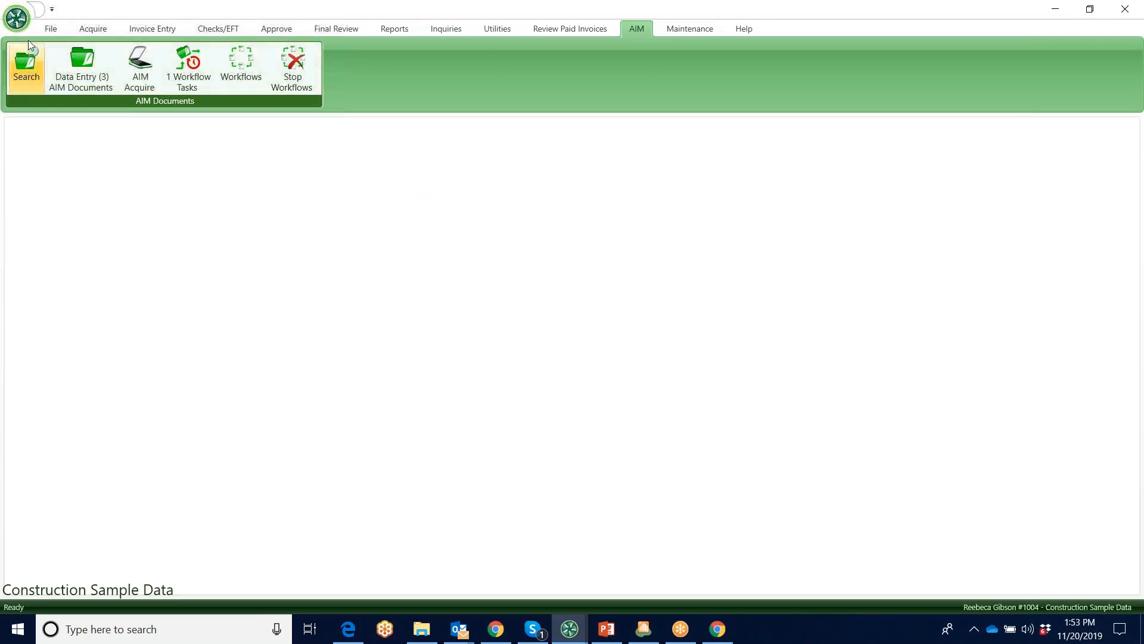
Open the AIM document search at full size and view its category and document type choices
click(26, 70)
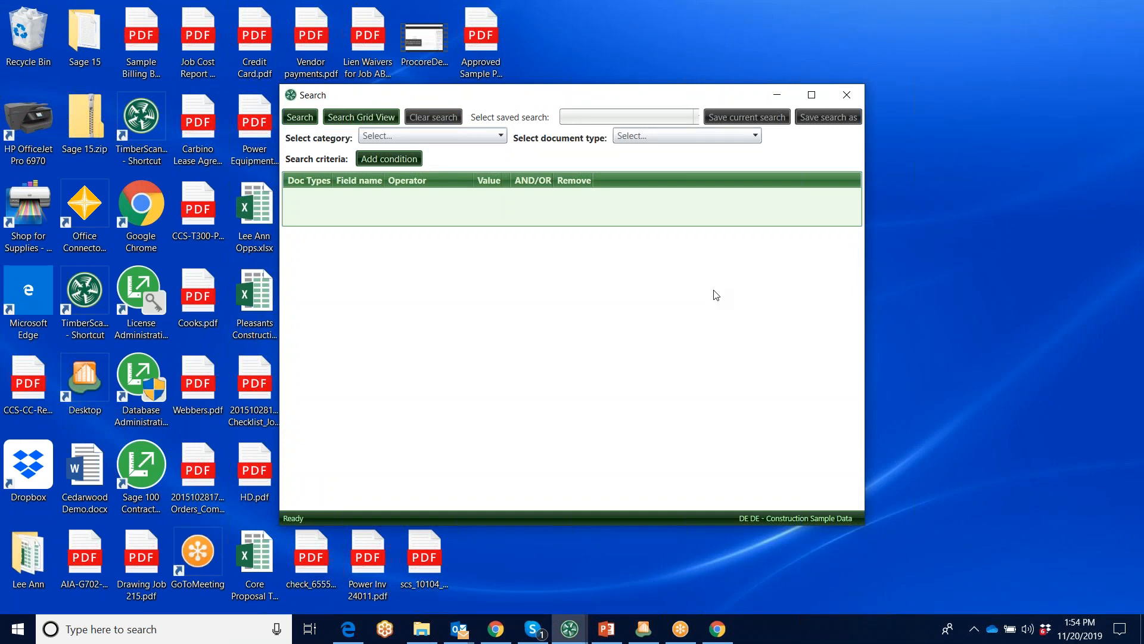
click(812, 95)
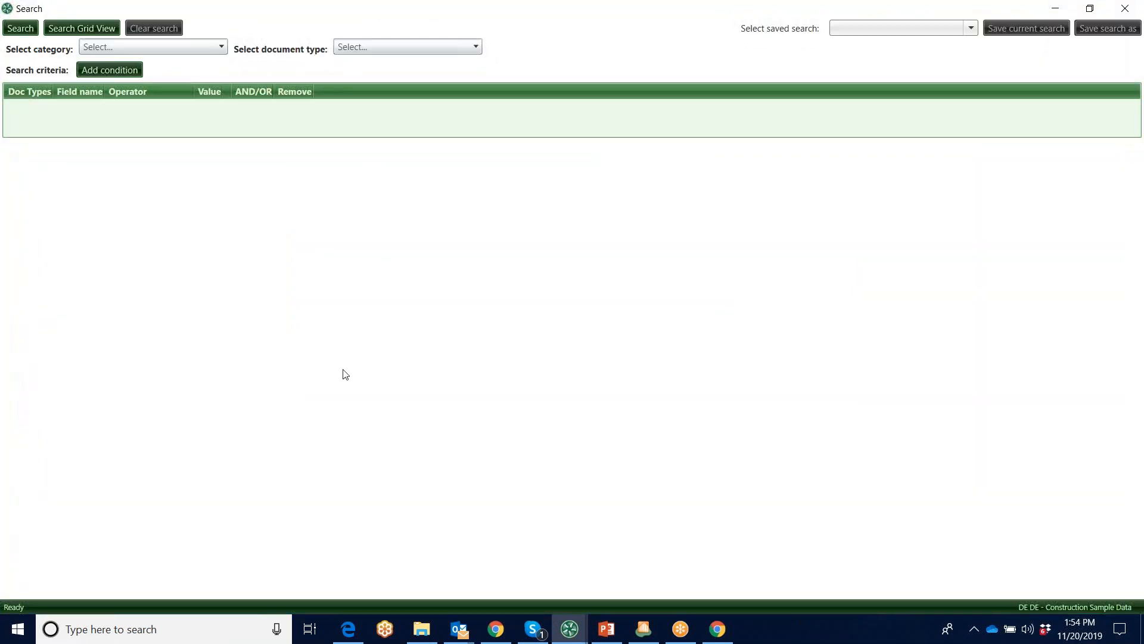
click(1016, 5)
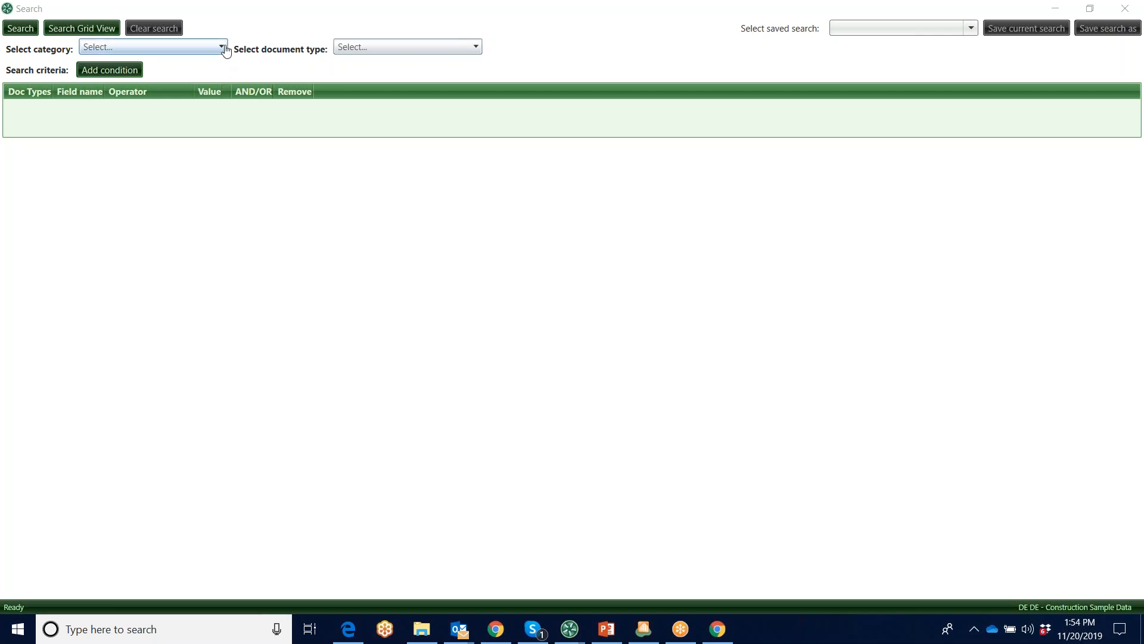
click(221, 47)
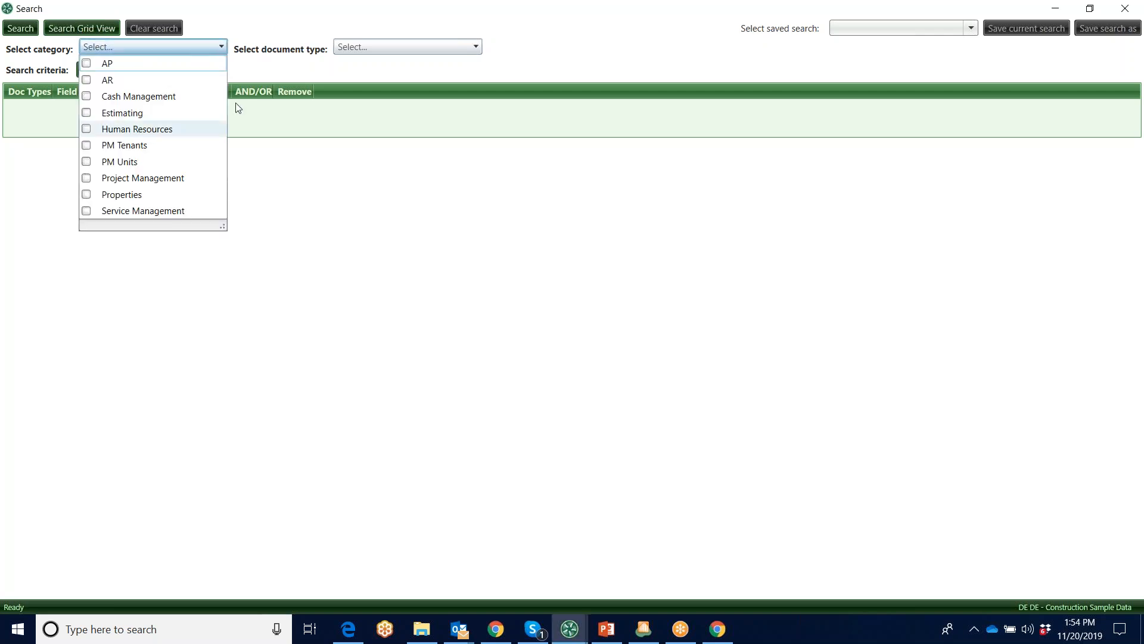
click(477, 47)
click(476, 48)
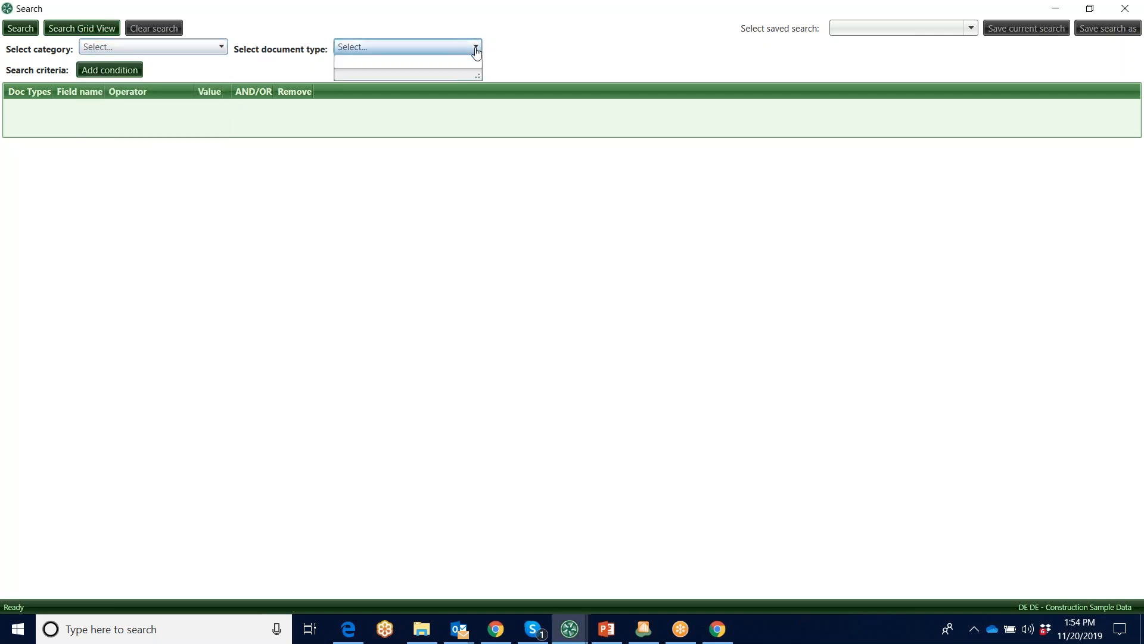
click(506, 30)
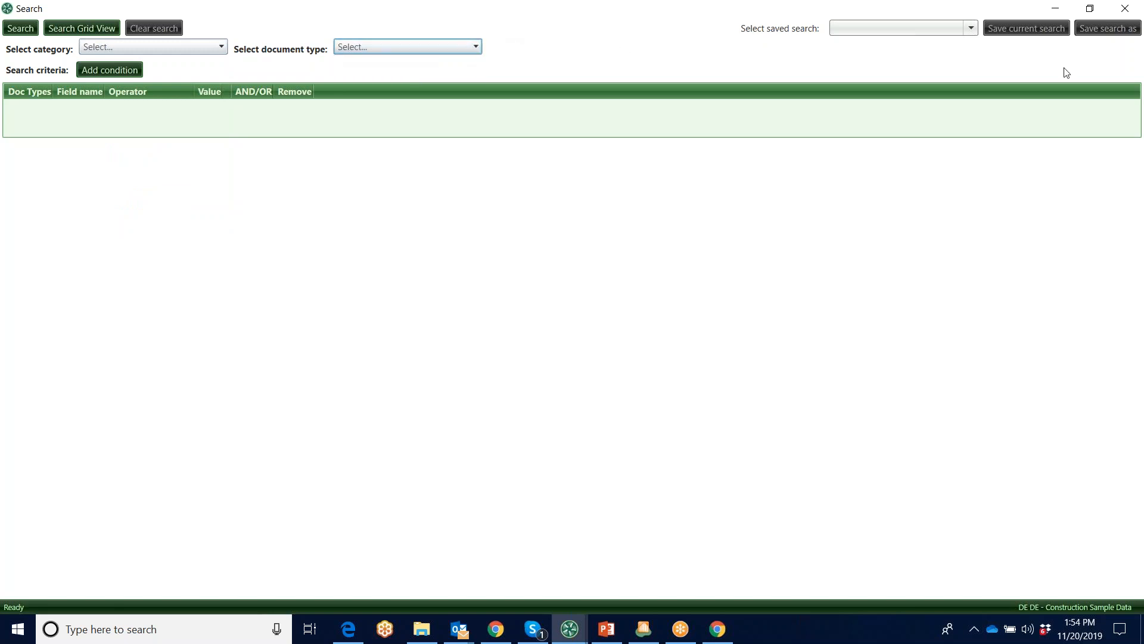
Load the saved search All Categories and Types and run it in grid view
click(971, 28)
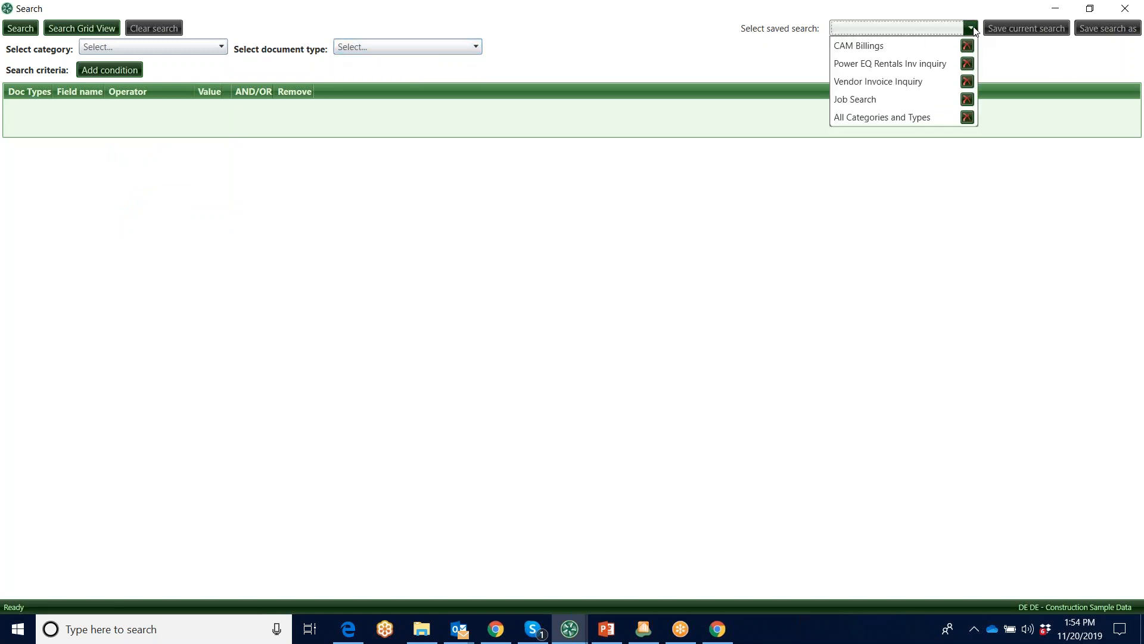
click(878, 118)
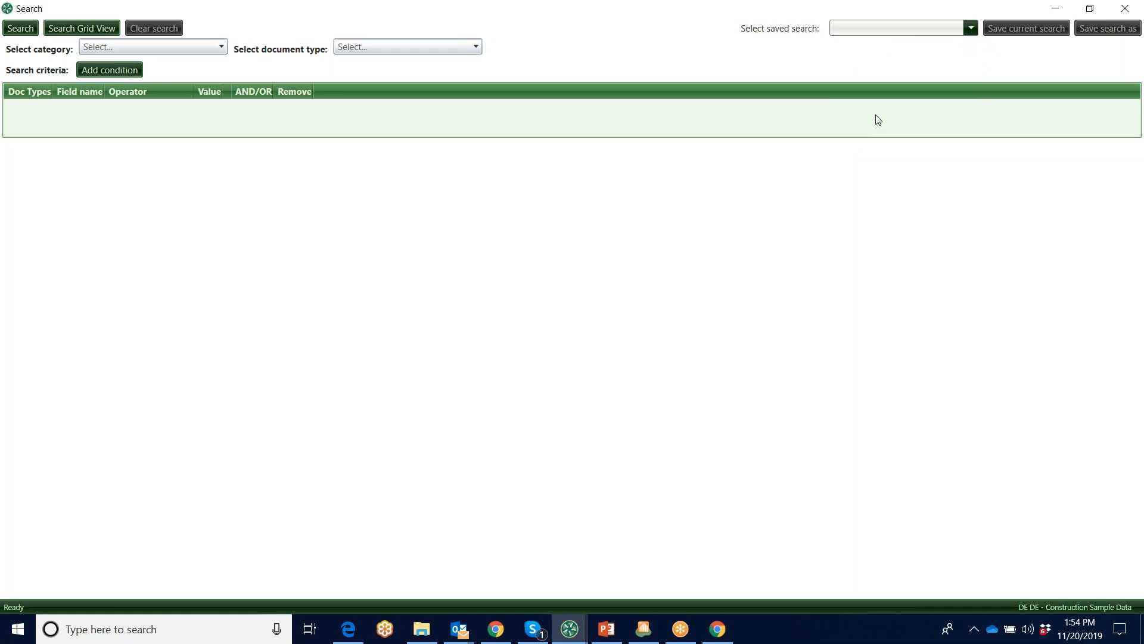
click(87, 30)
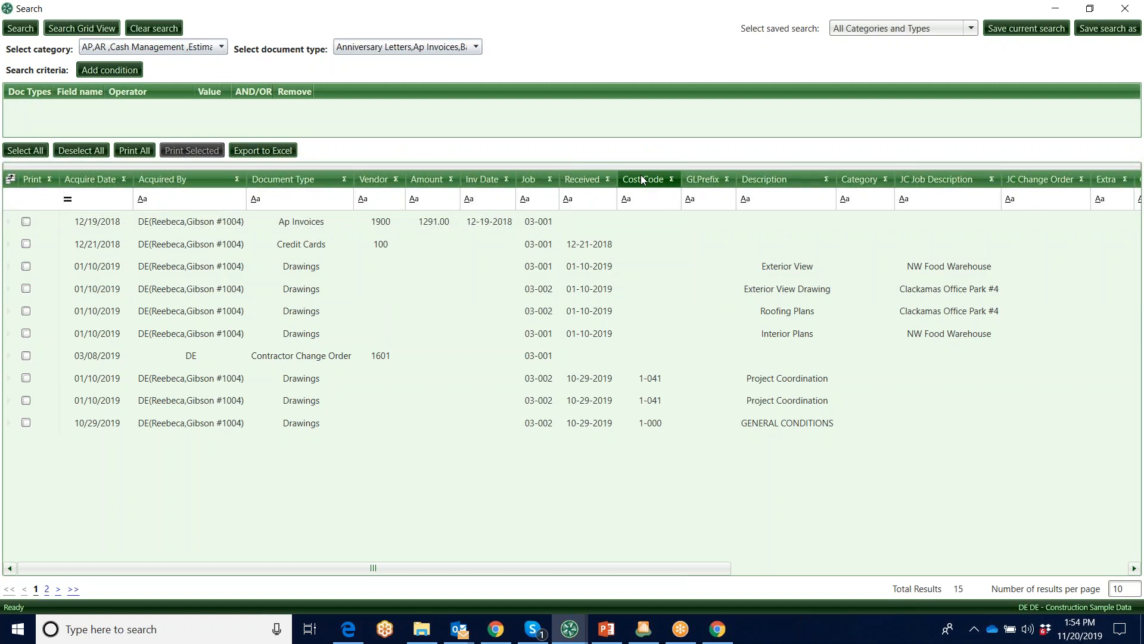
Group the search results by Job, review the documents and available actions under 03-001, and close the search
drag(532, 177, 524, 173)
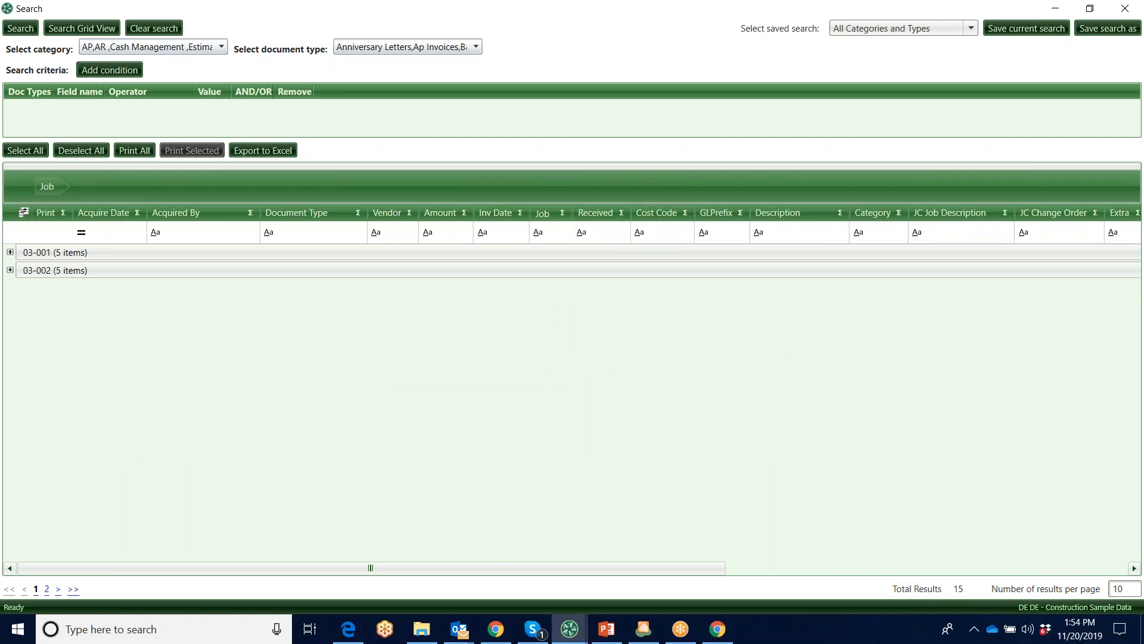
click(10, 253)
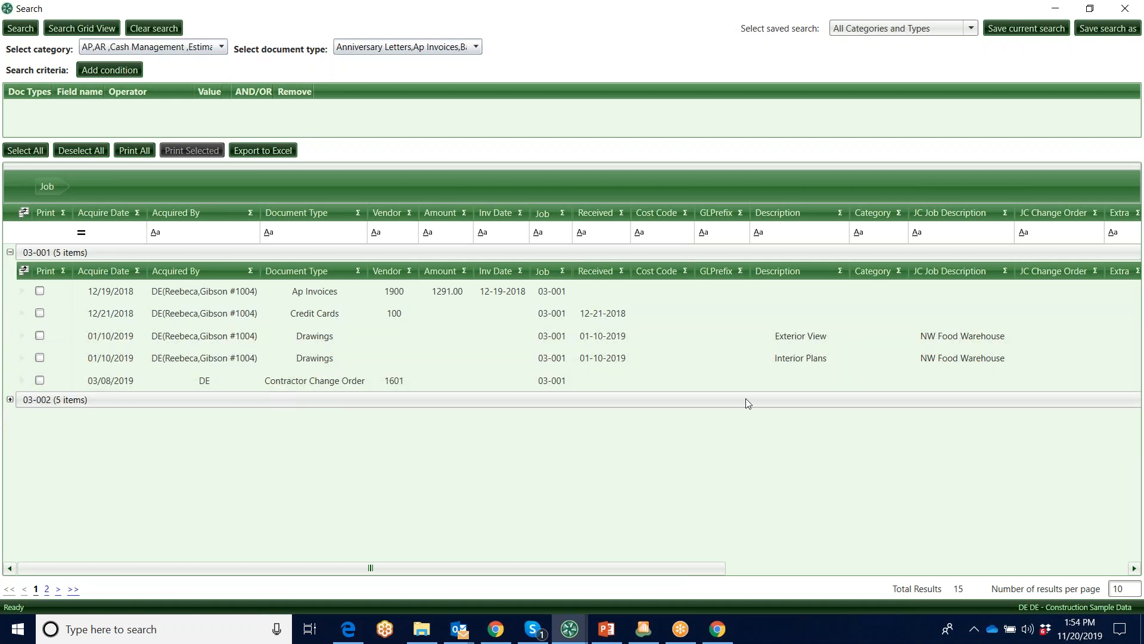
drag(525, 568, 1017, 587)
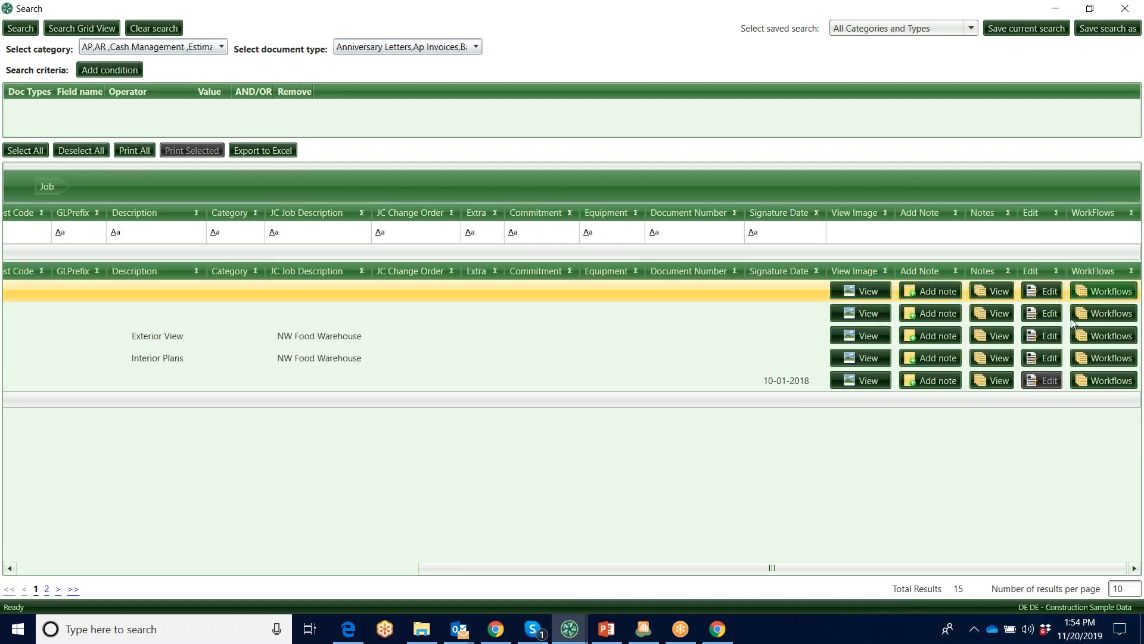
drag(906, 579, 285, 579)
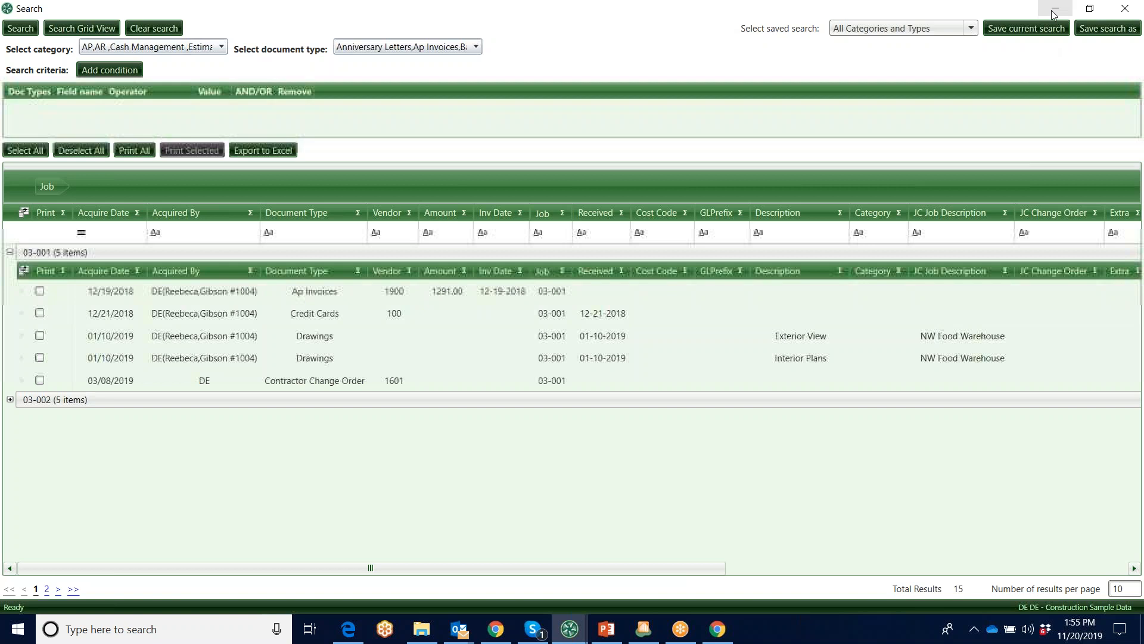
click(1131, 11)
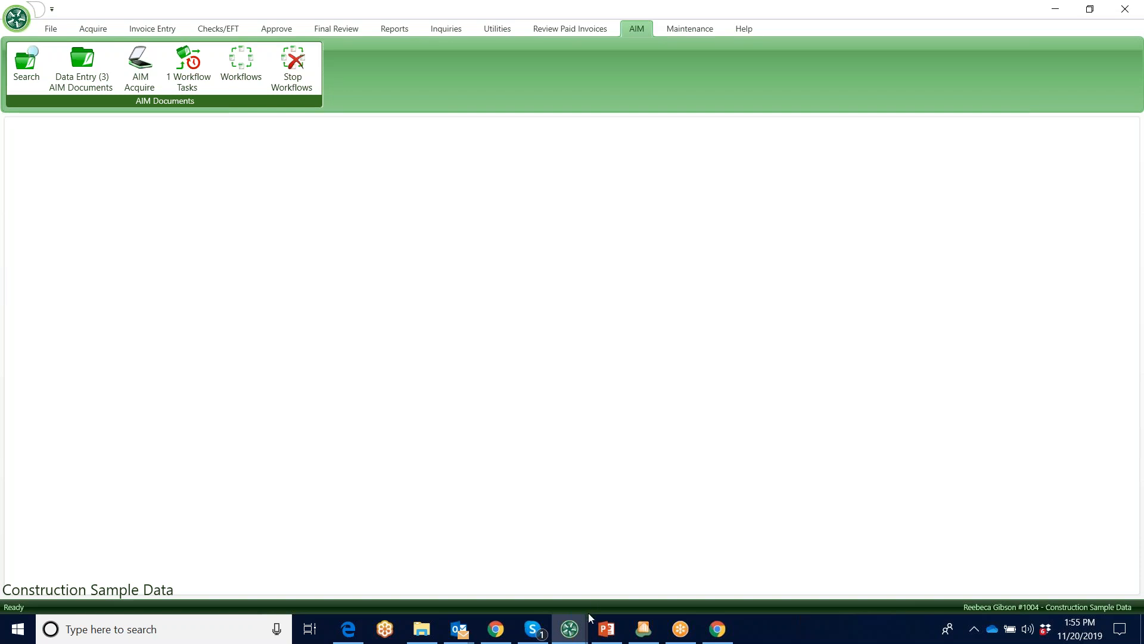
Switch to Sage 300 Construction and Real Estate Desktop and open the AP Transactions inquiry for the Current transaction file
click(648, 632)
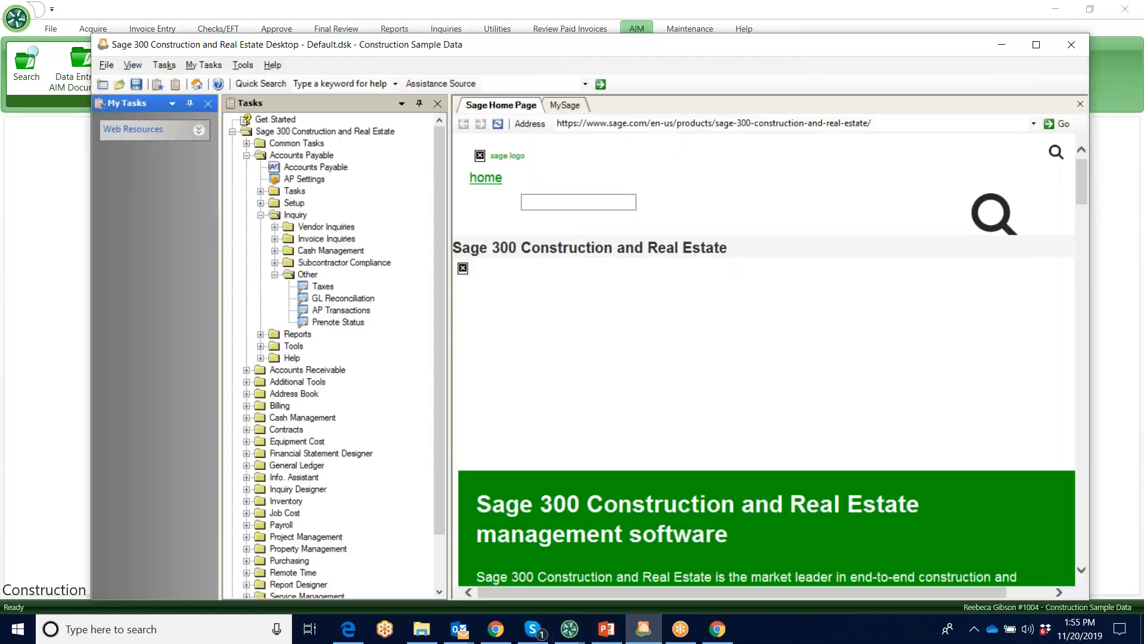
double_click(337, 311)
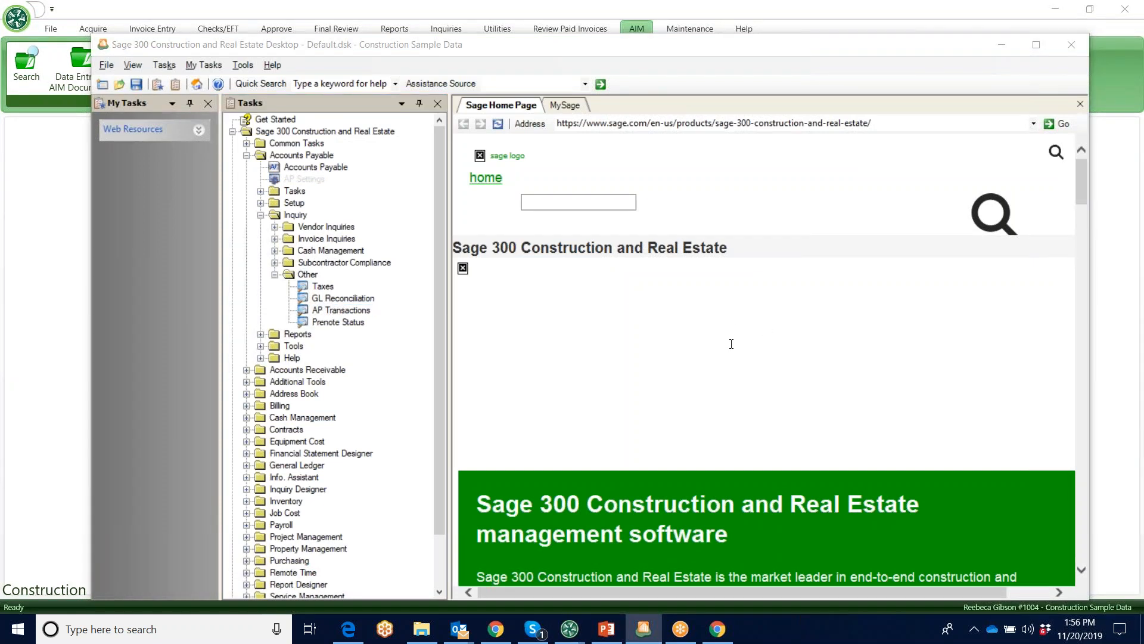
click(801, 485)
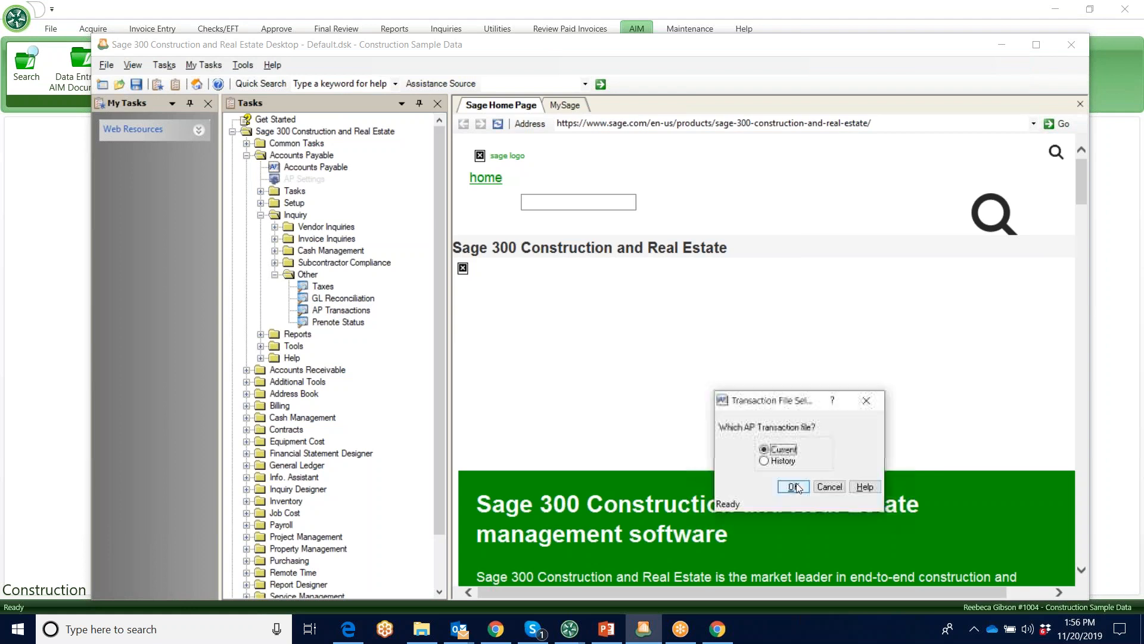
Drill into vendor 1601 Power Equipment Rental in the Current AP transactions and open invoice 24011's attached TIFF at full size
click(792, 485)
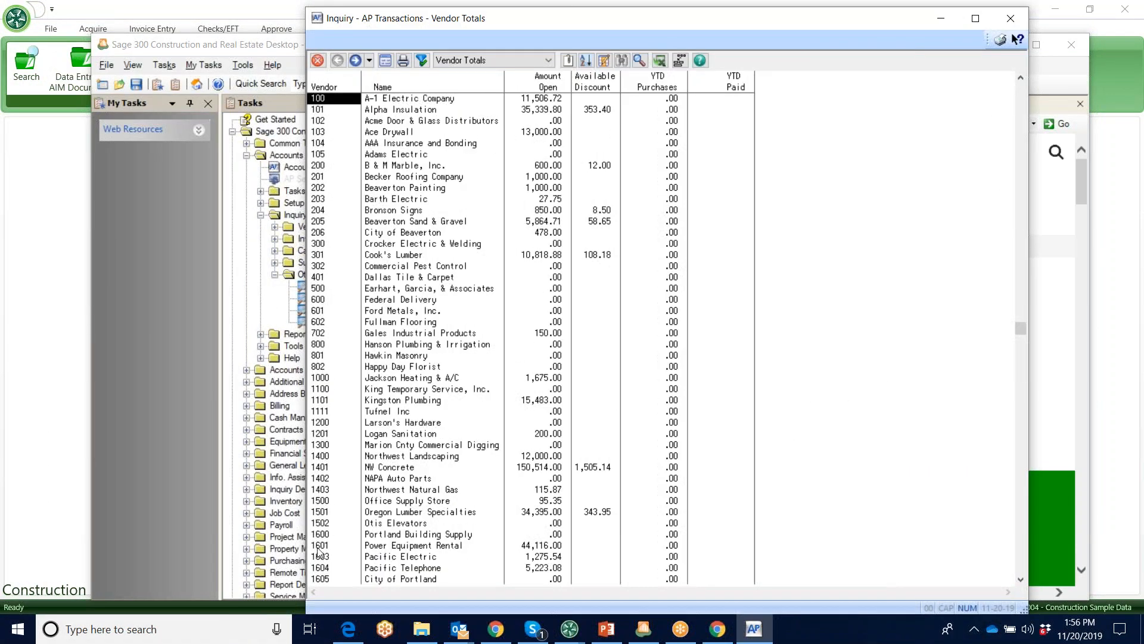
double_click(380, 545)
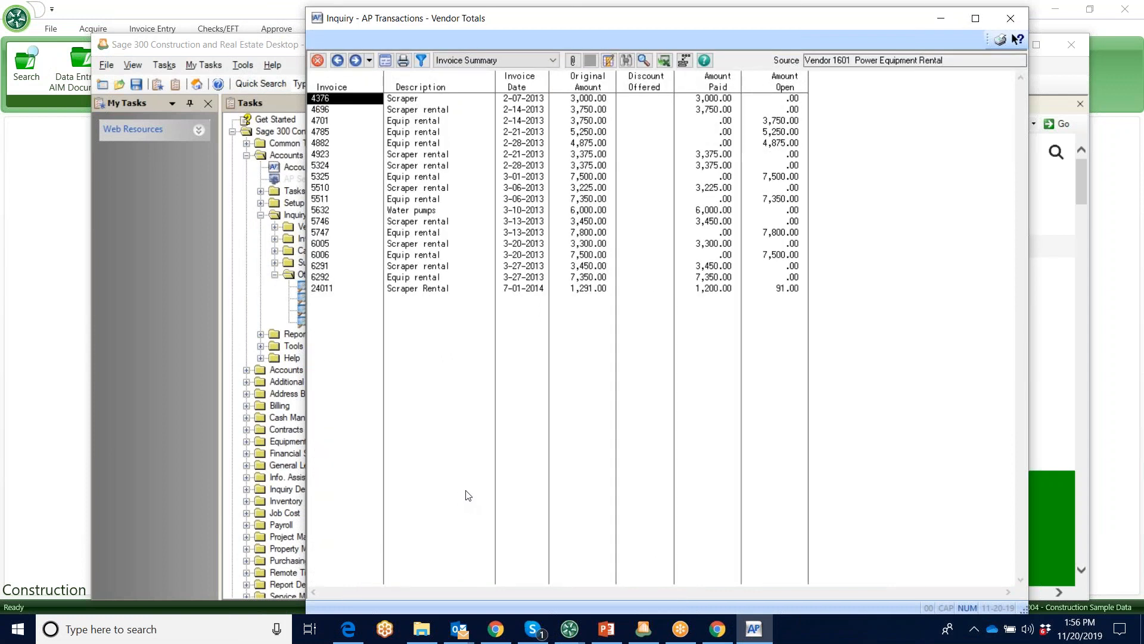
click(321, 288)
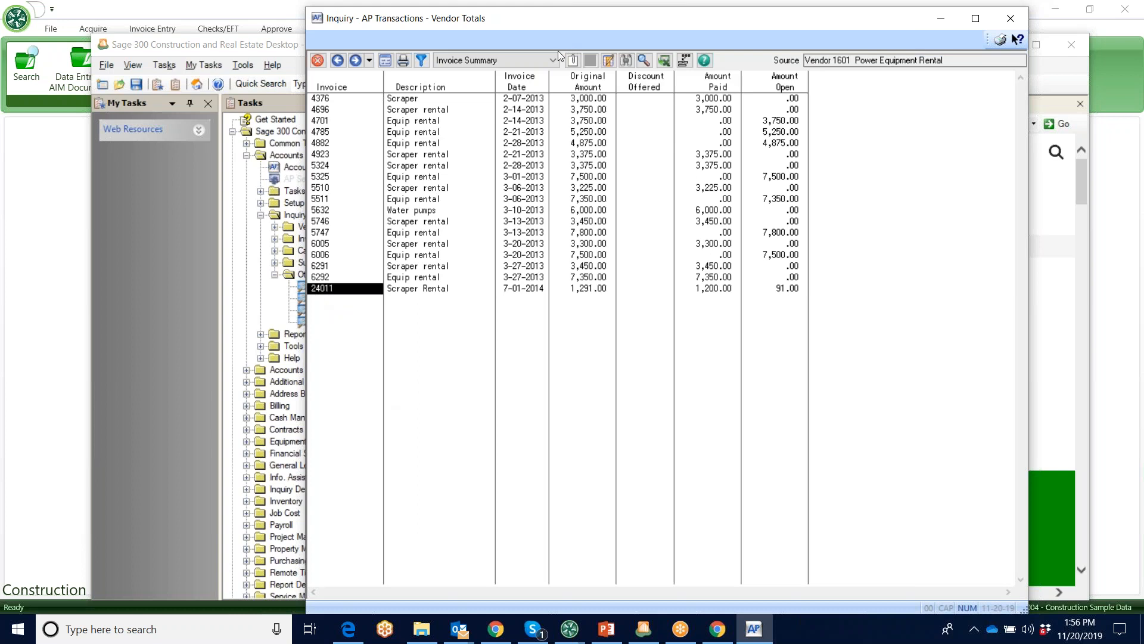
click(574, 60)
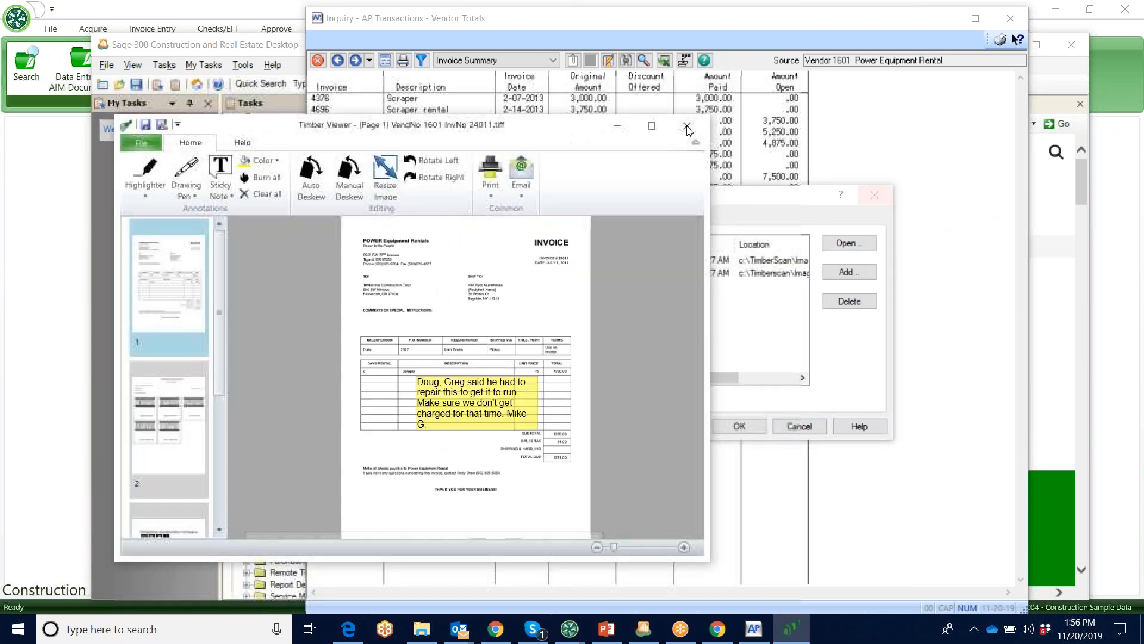
click(652, 126)
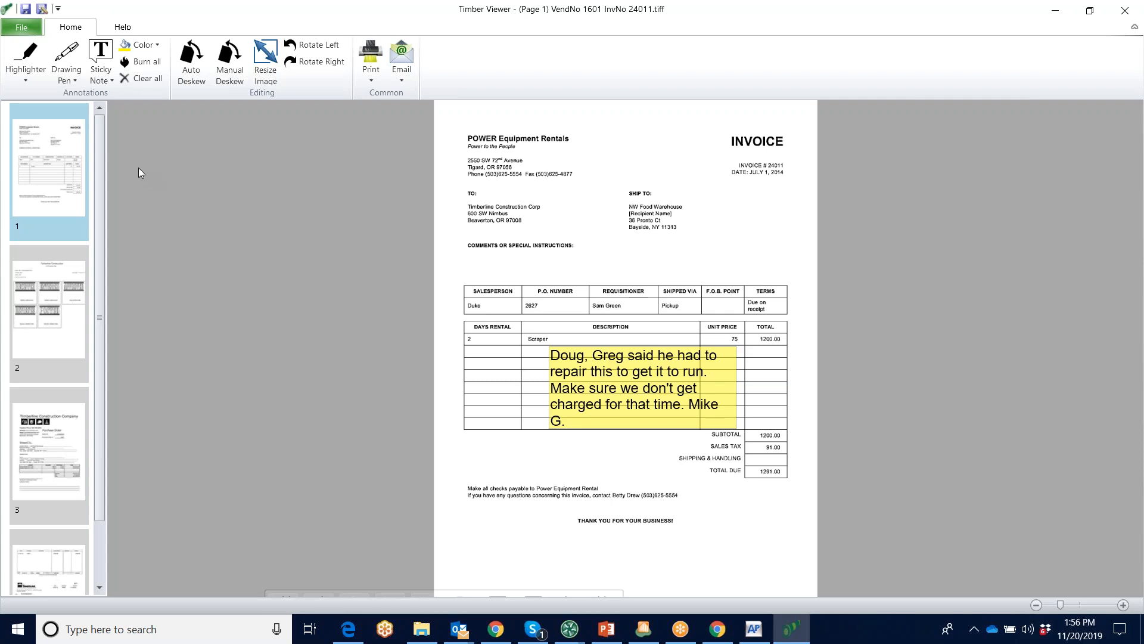
Review the approval page, purchase order and check on pages 2 to 4 of the attached invoice file, and close the viewer
mouse_move(99, 173)
mouse_down()
mouse_move(104, 256)
mouse_move(103, 189)
mouse_up()
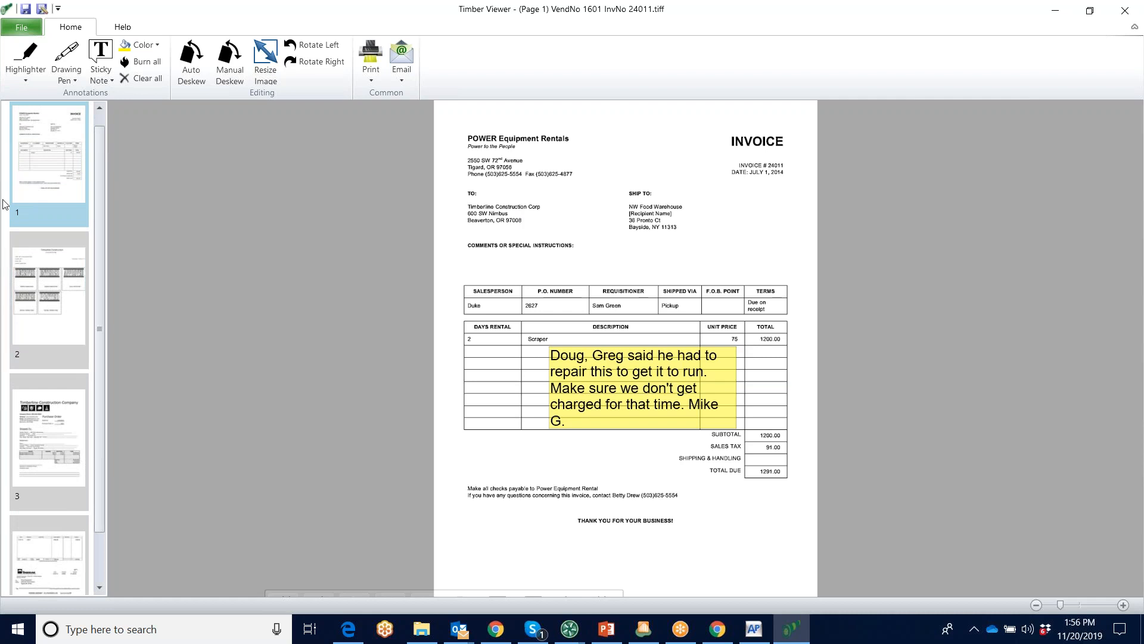
click(52, 297)
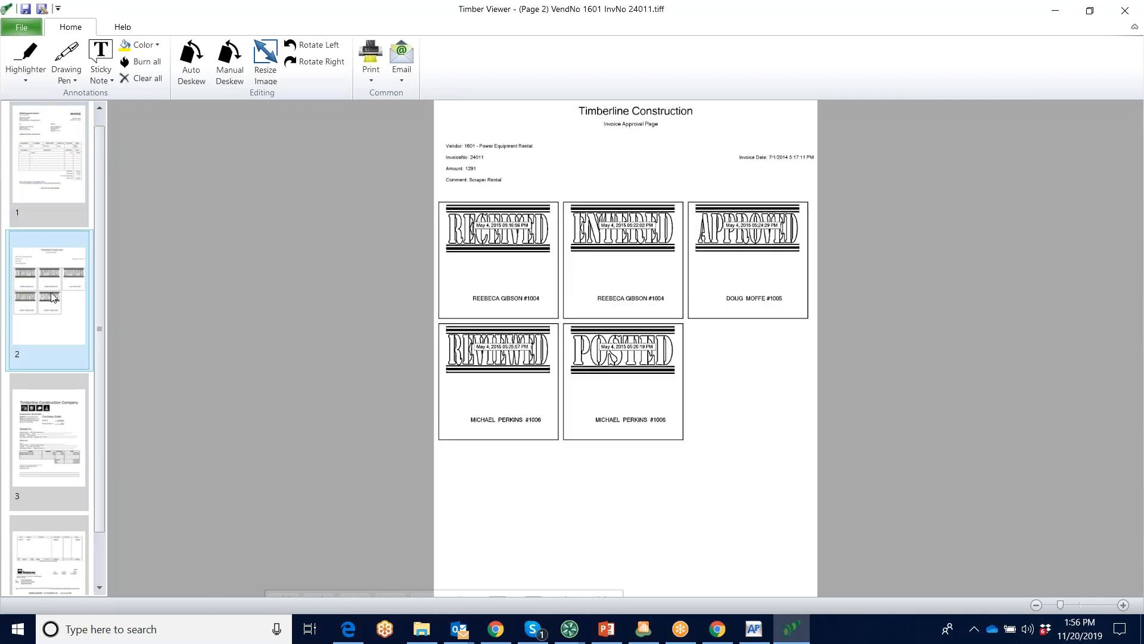
click(47, 444)
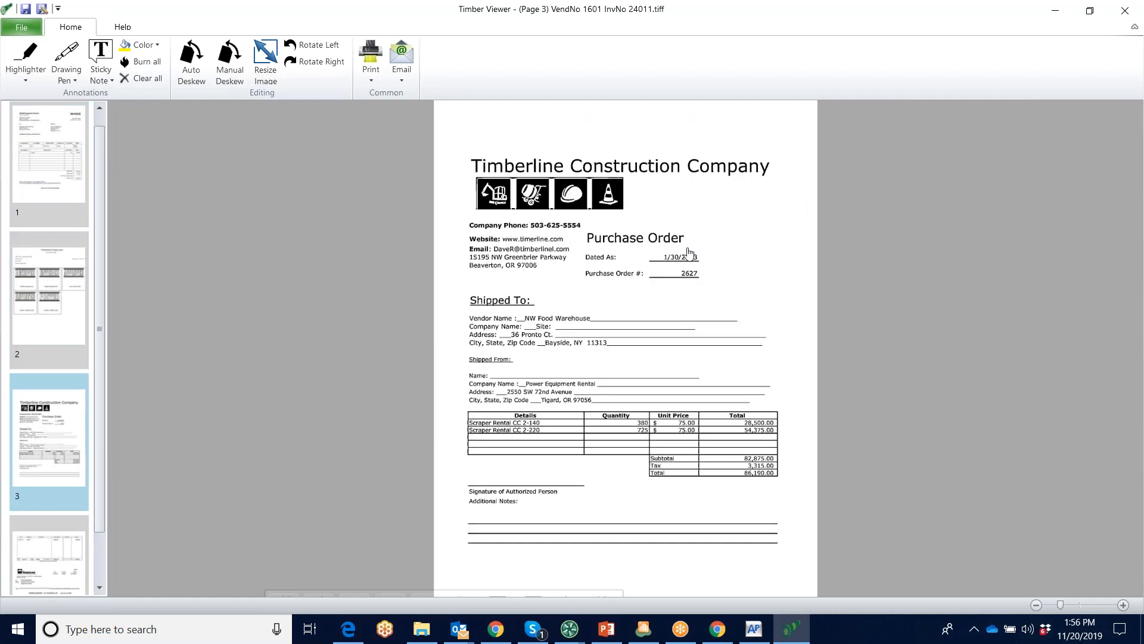
click(60, 556)
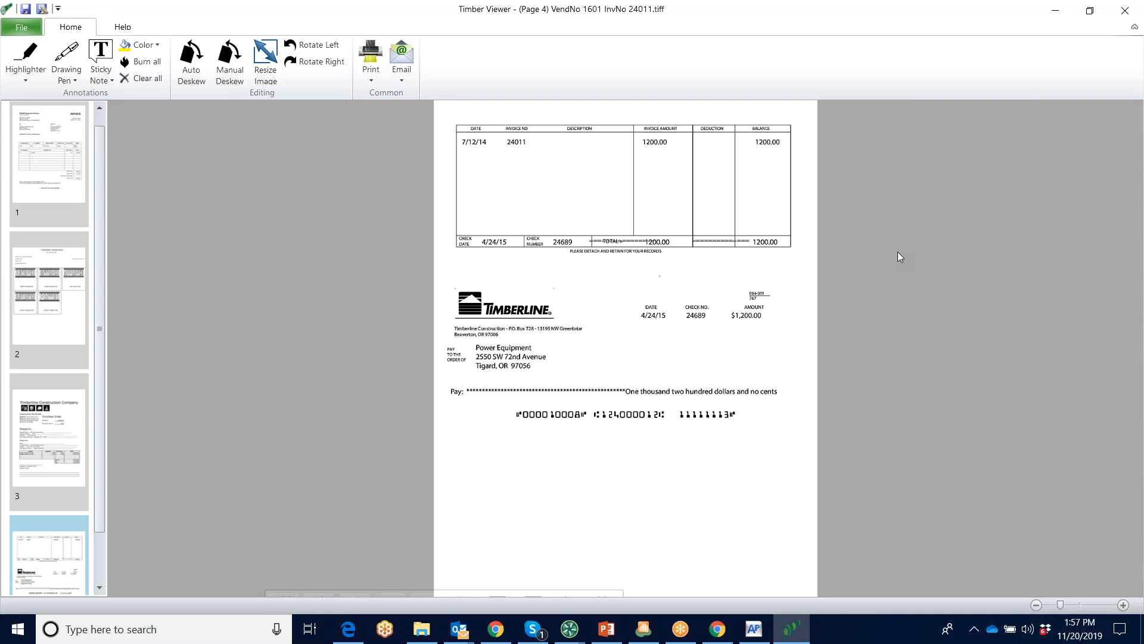
click(1126, 11)
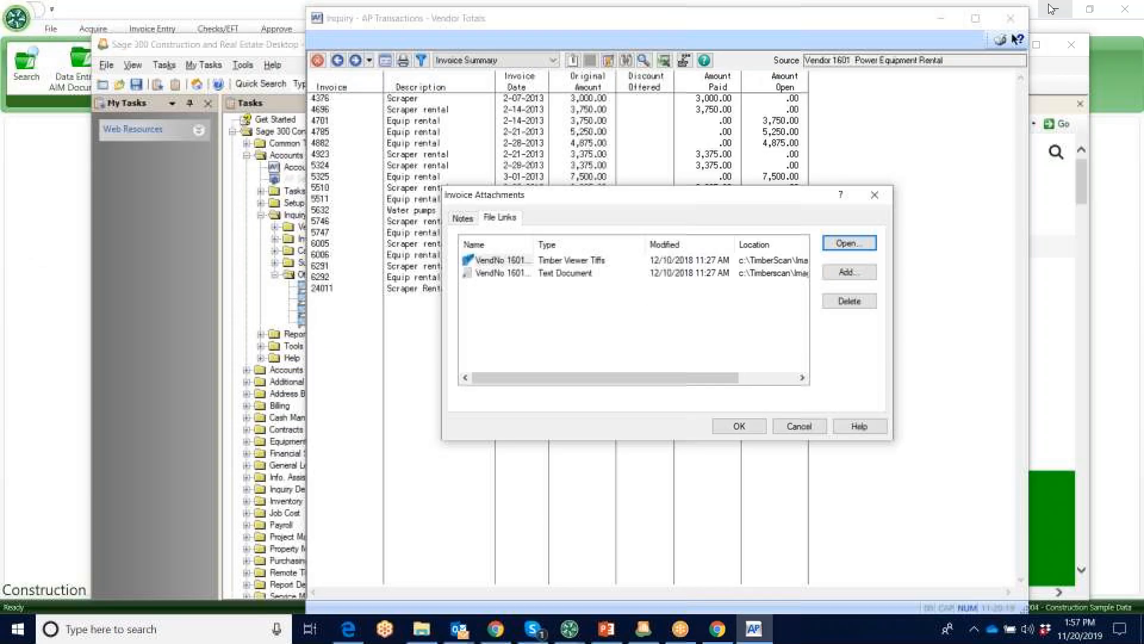
Close the invoice attachments and the AP transactions inquiry, and switch back to TimberScan's AIM window
click(876, 197)
click(1011, 18)
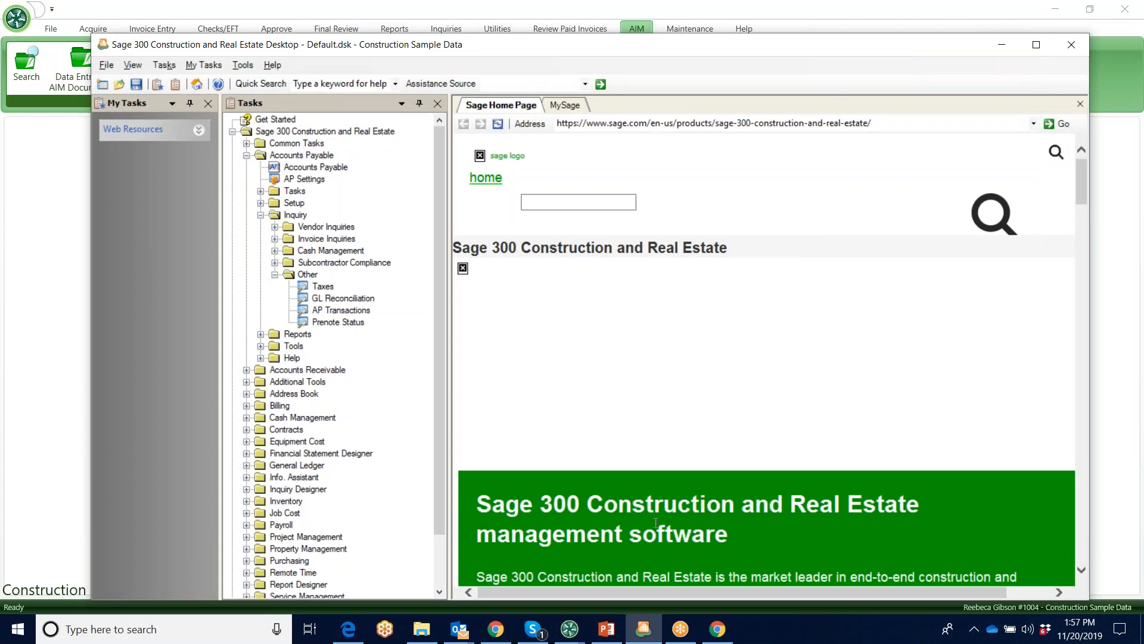
mouse_move(572, 625)
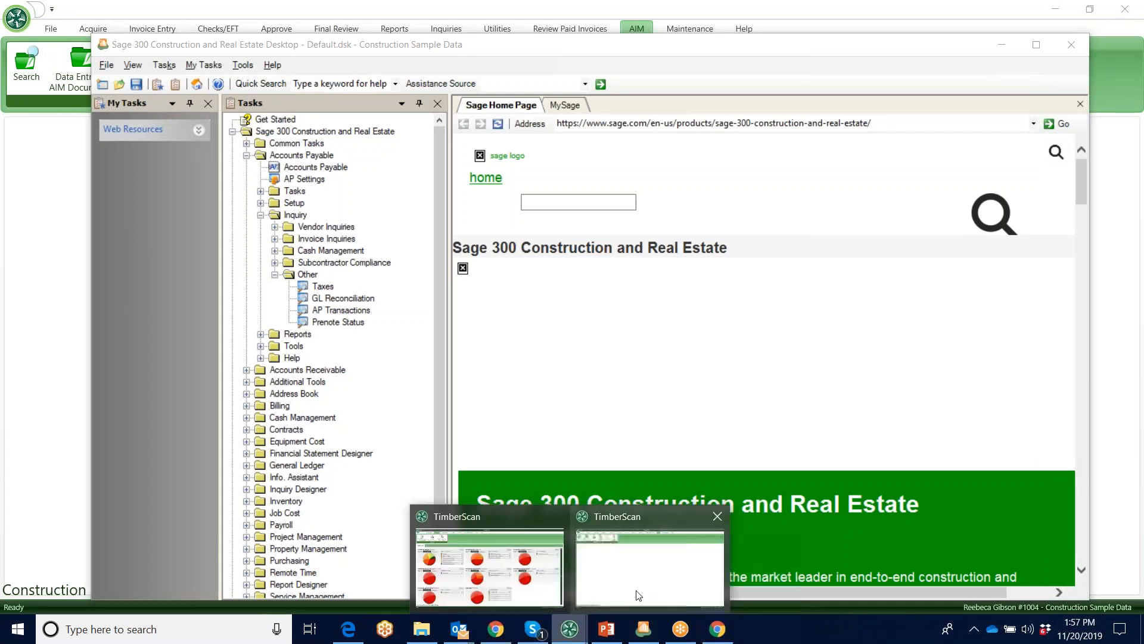
click(638, 585)
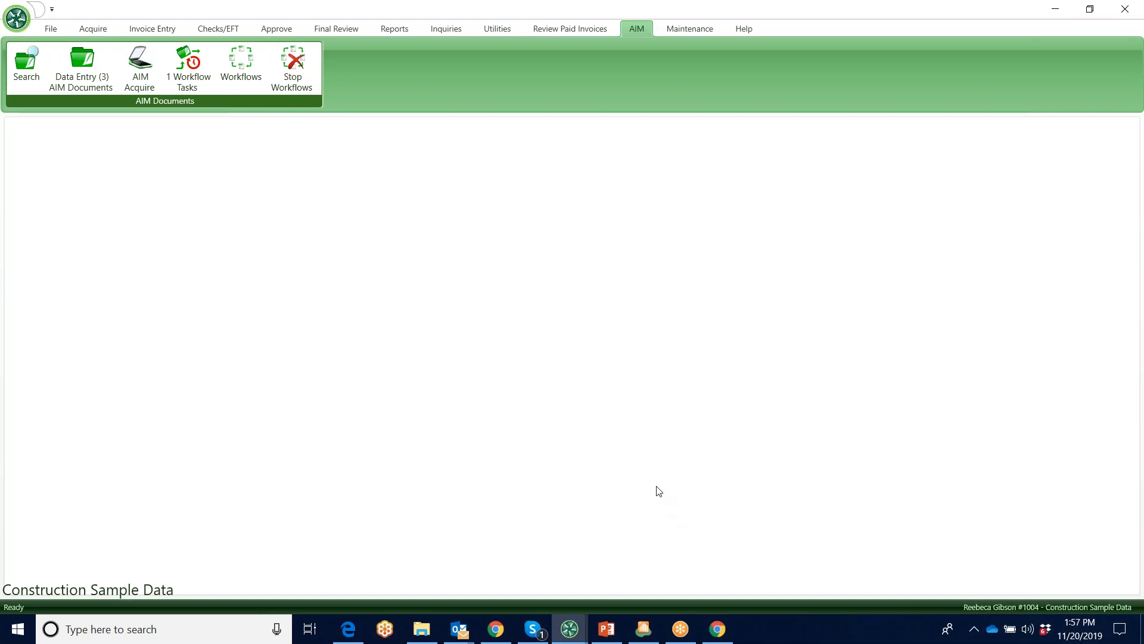
click(593, 13)
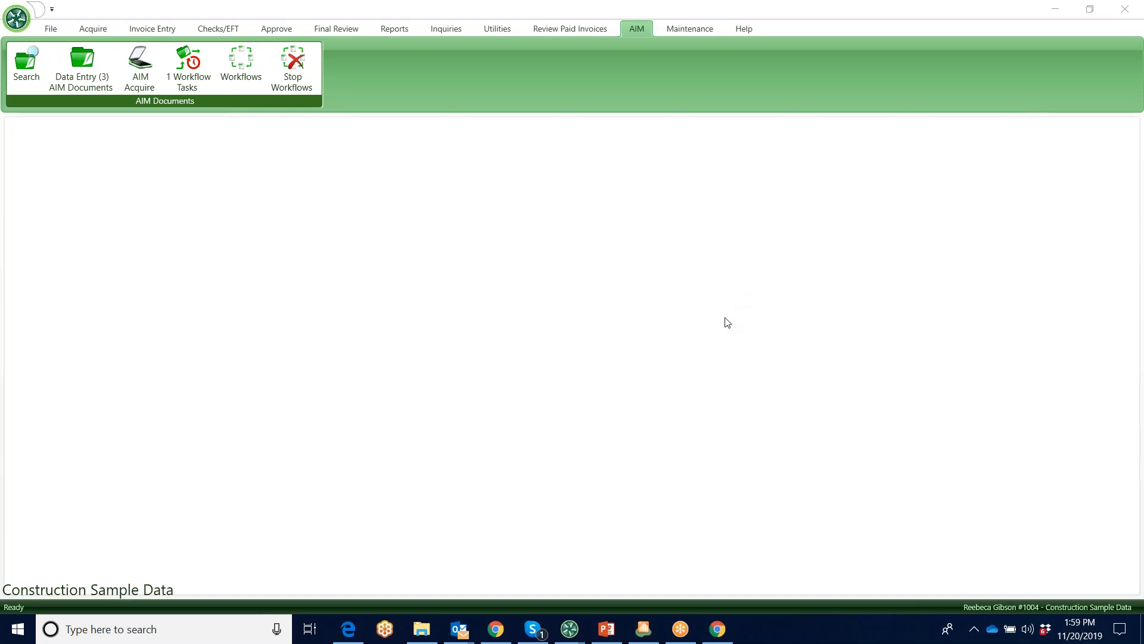
Switch to the webinar presentation in PowerPoint and display slide 7, Core Associates
click(608, 629)
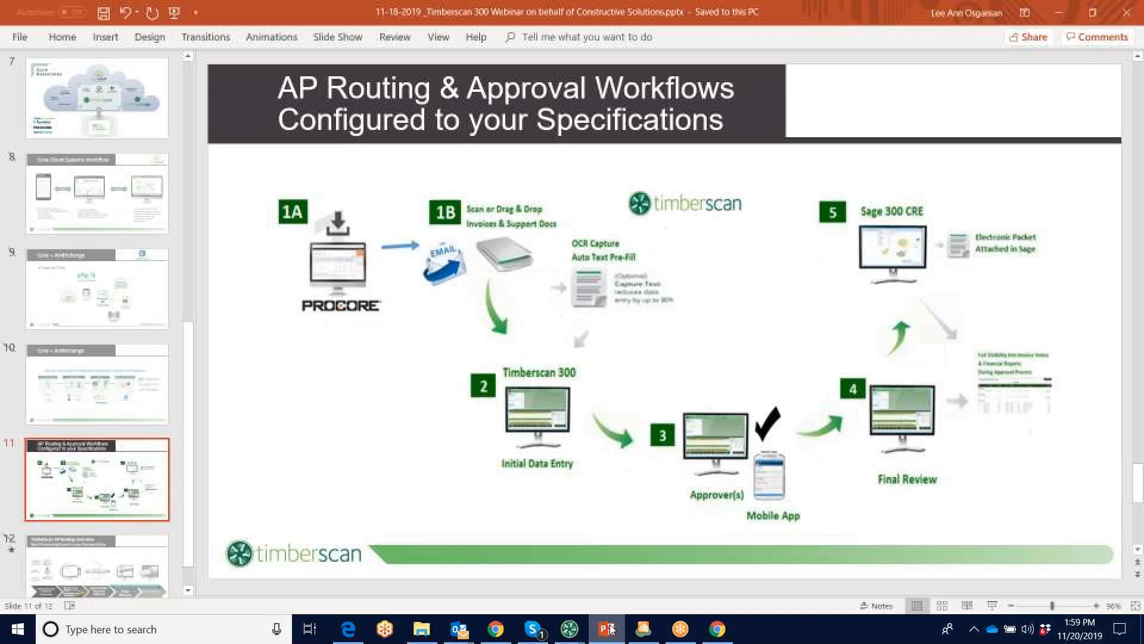
click(133, 122)
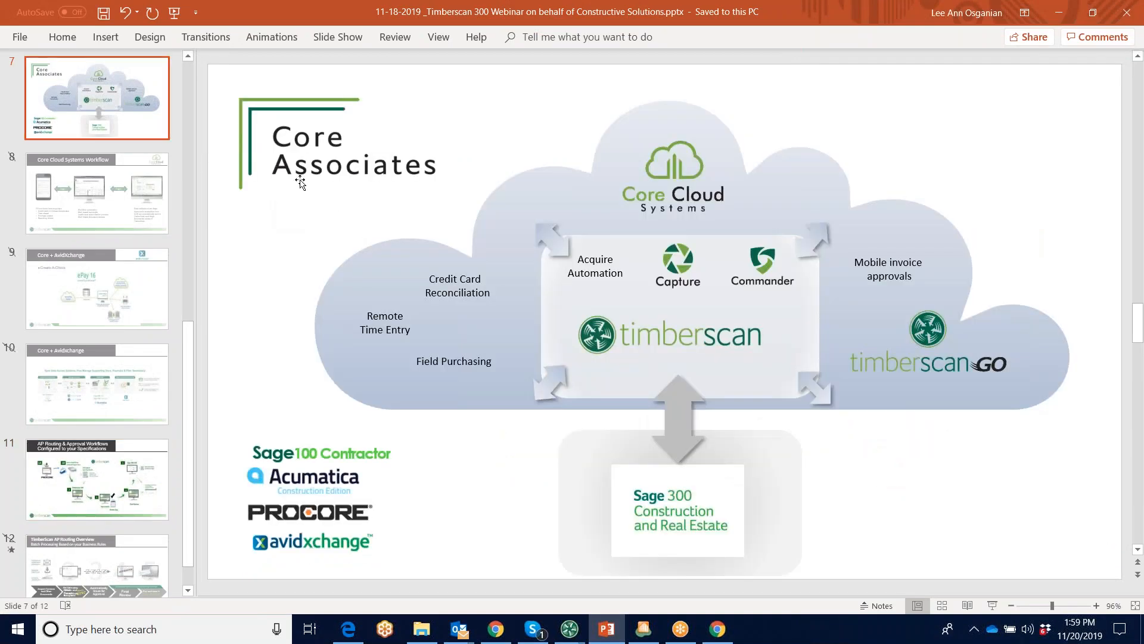